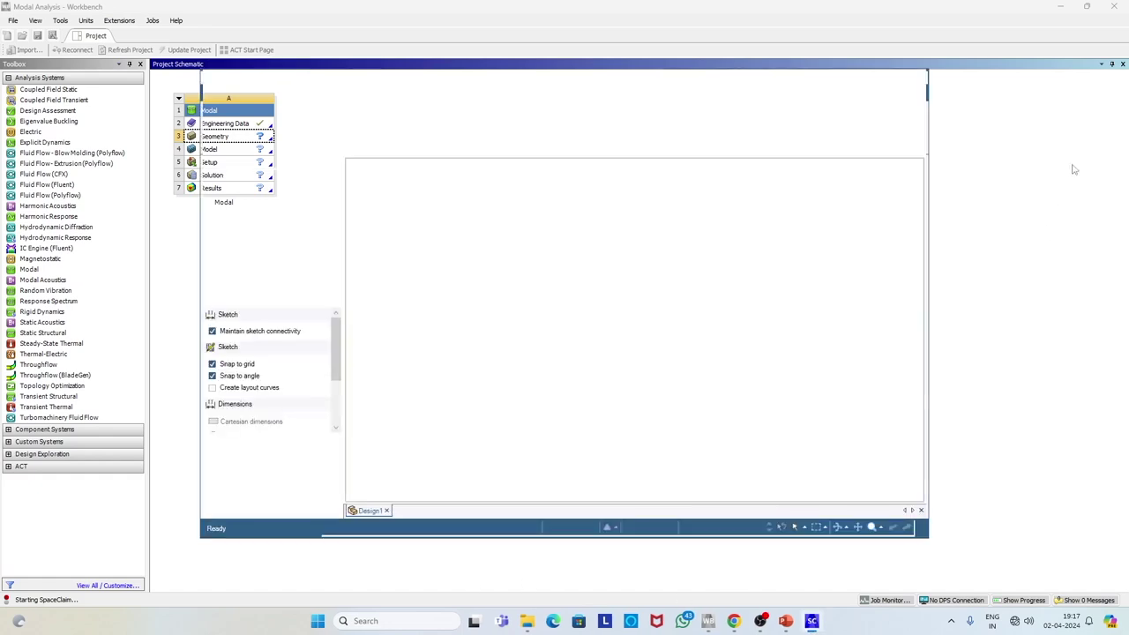
- Bring the SpaceClaim design window up full screen and orient the line sketch to face the XY plane
click(1059, 7)
click(902, 77)
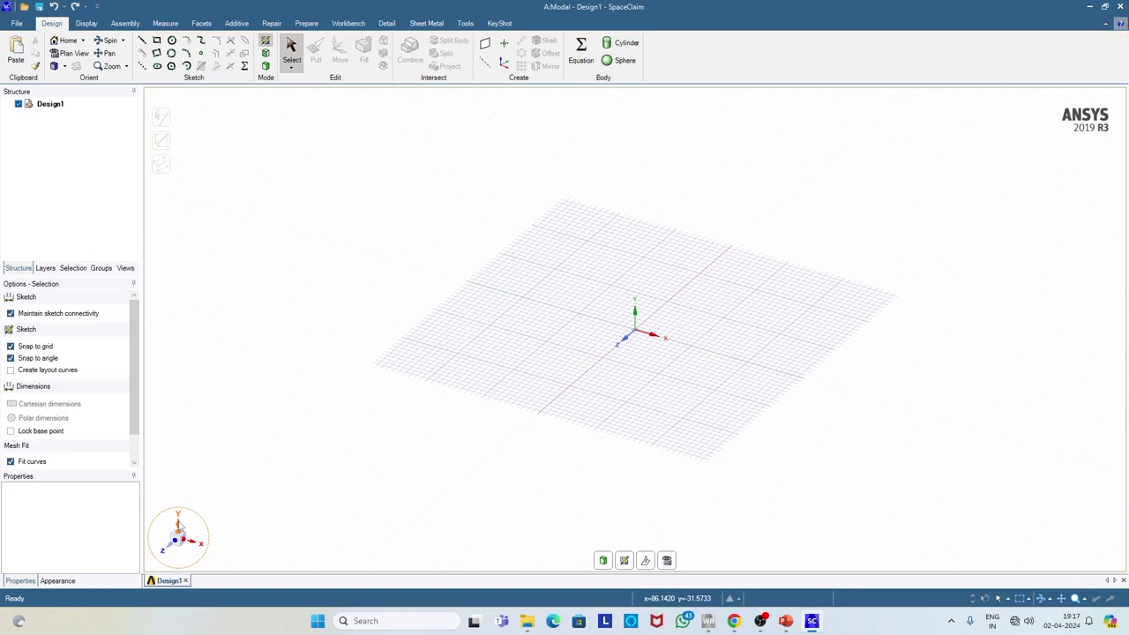
click(178, 527)
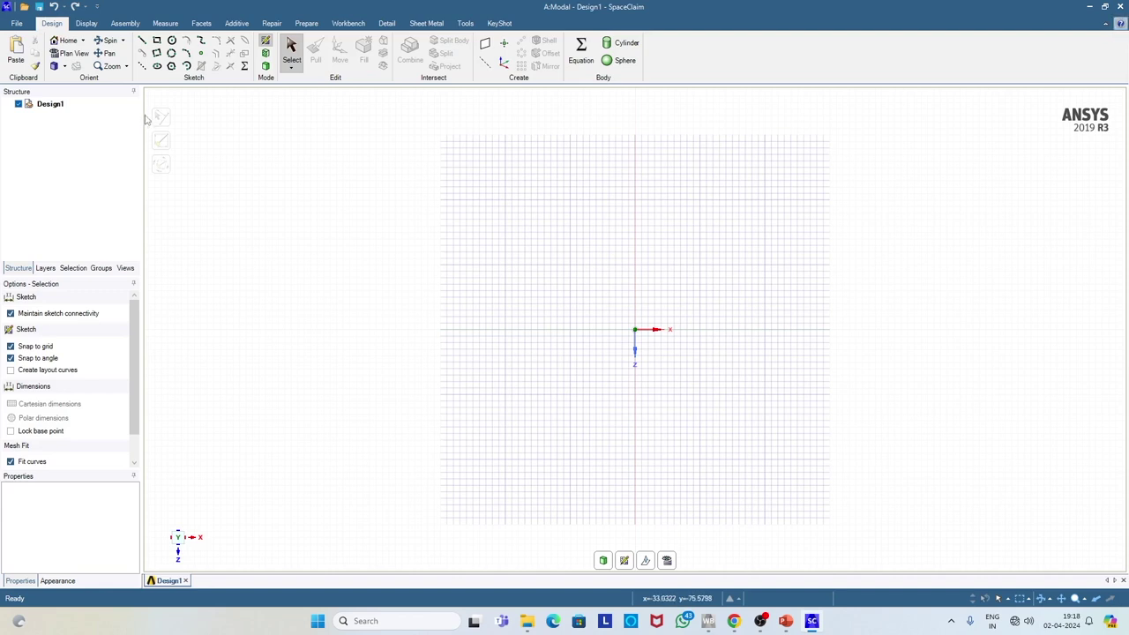
click(142, 44)
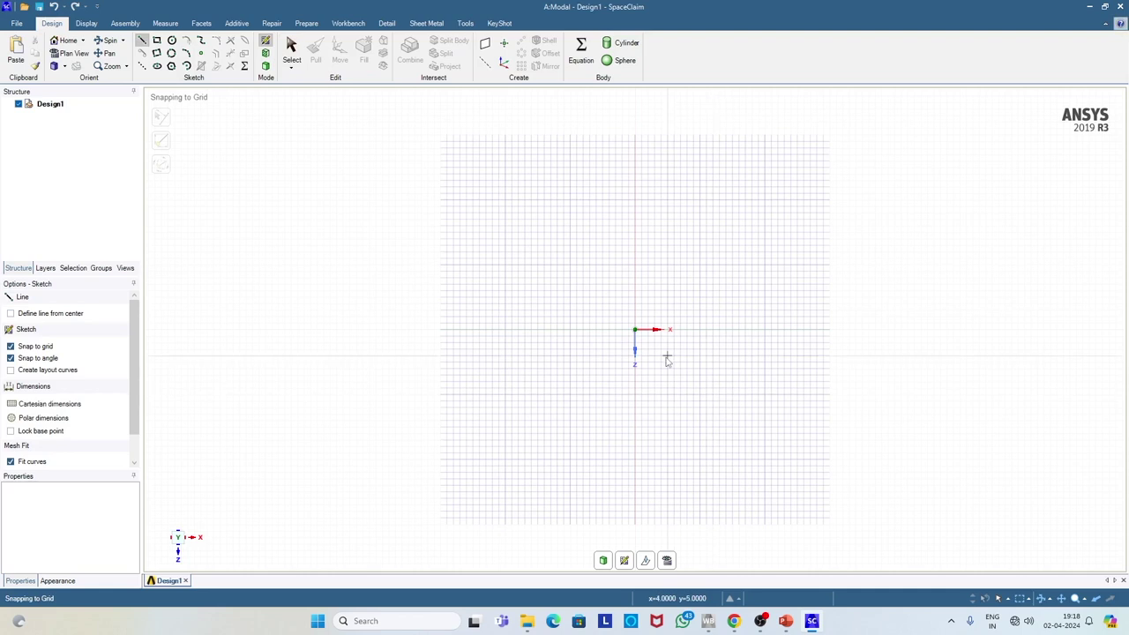
click(635, 332)
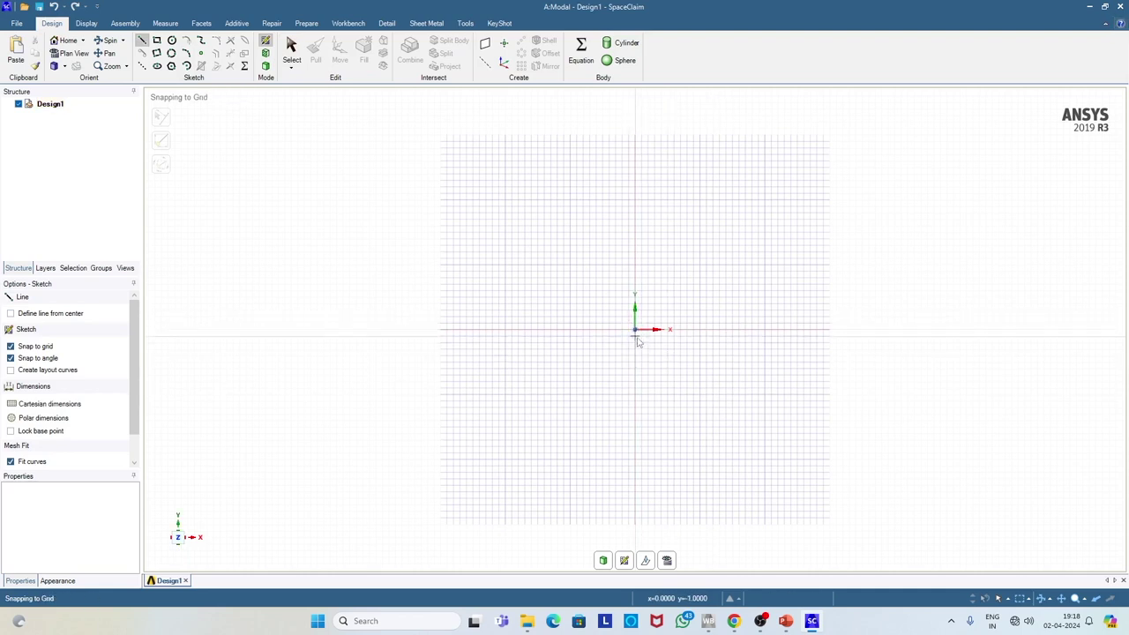
- Sketch a 1500 mm vertical line up from the origin, continued by a 4000 mm horizontal line in the positive X direction
click(634, 330)
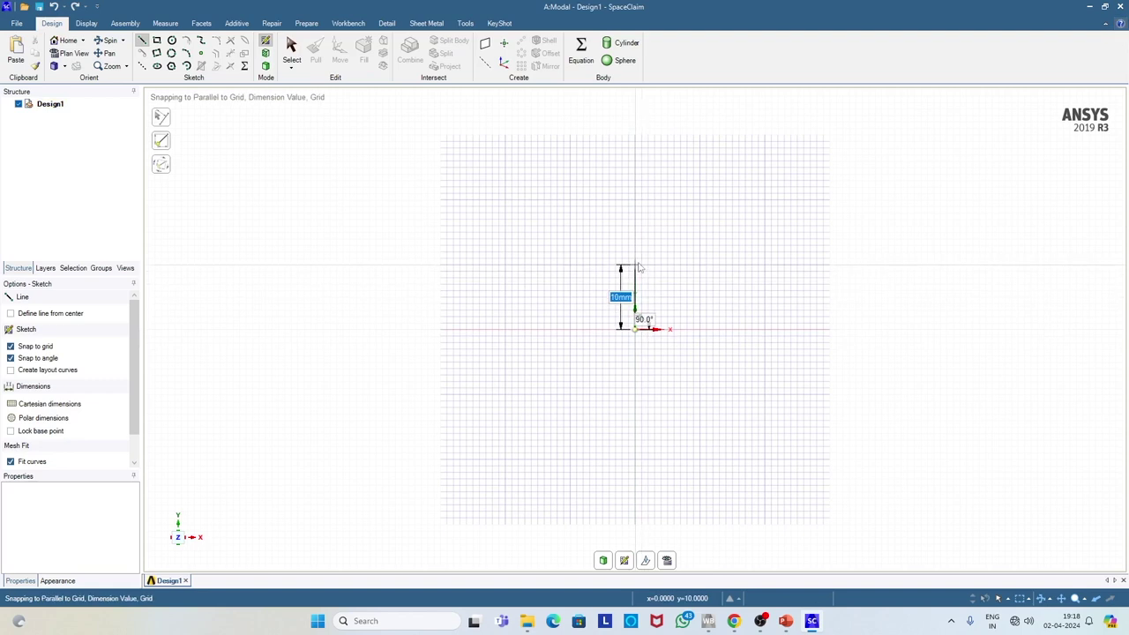
text(1500)
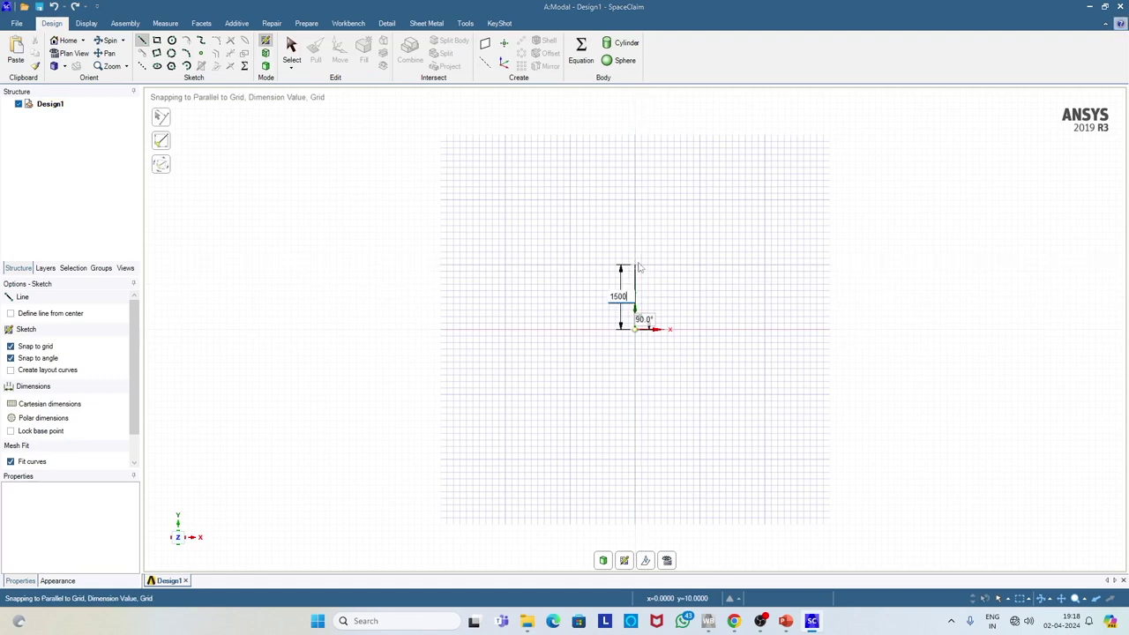
key(Return)
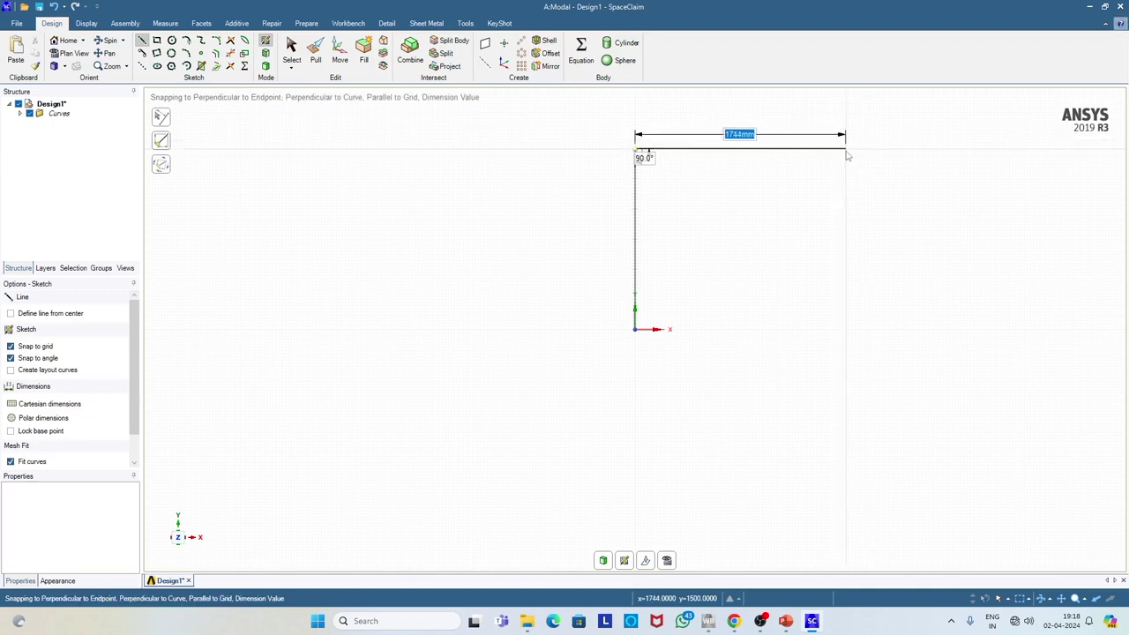
text(4000)
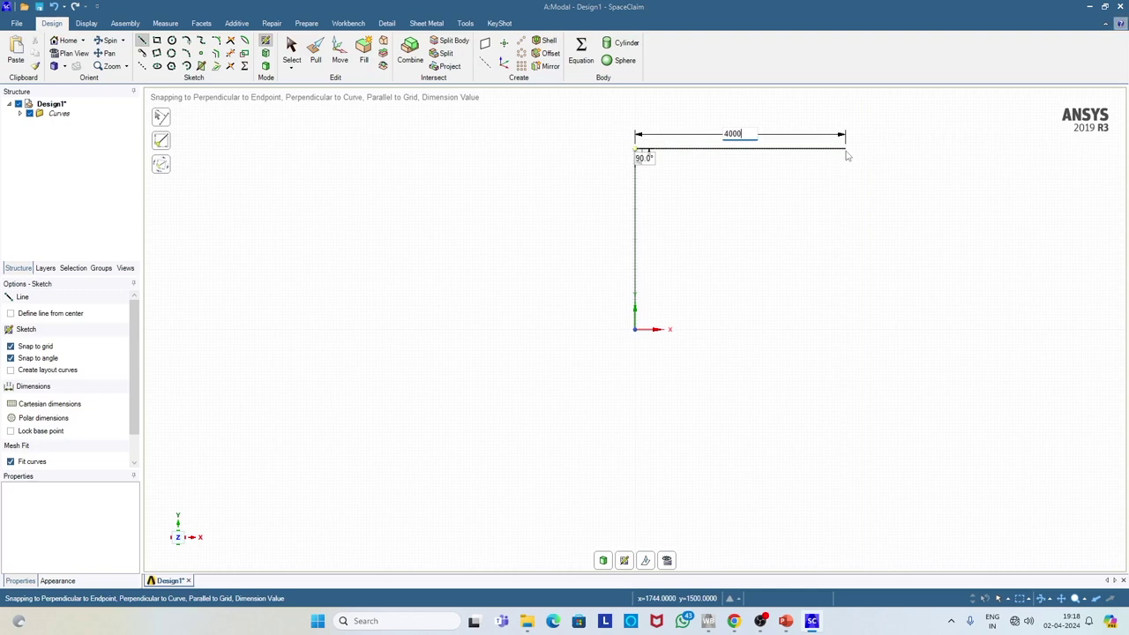
key(Return)
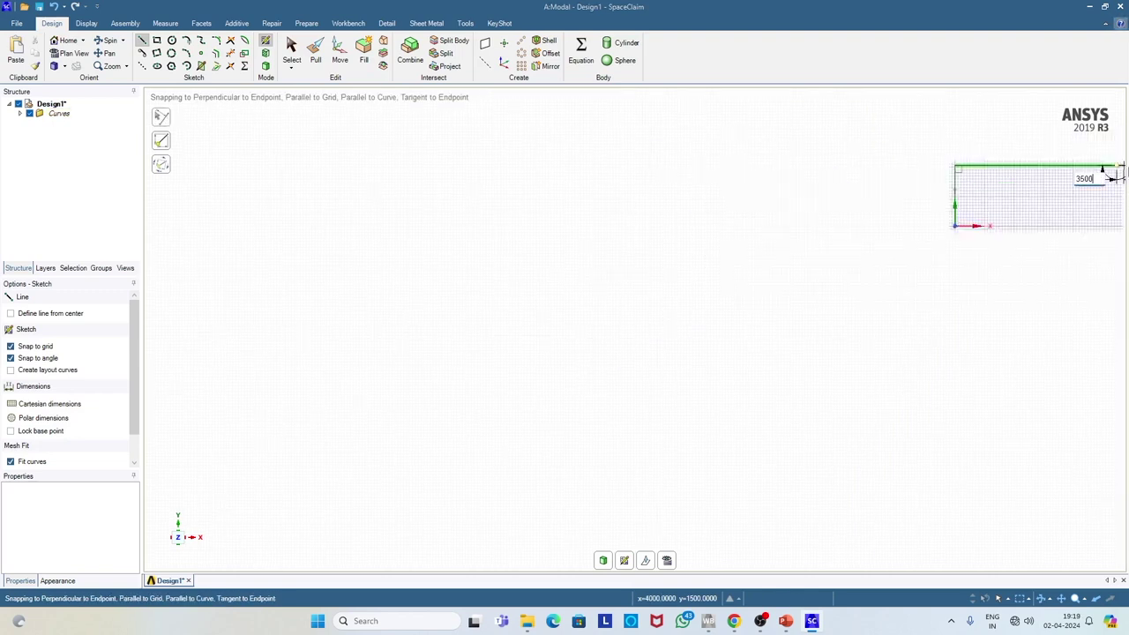
- Extend the horizontal line along positive X with three consecutive collinear segments of 3500 mm each
scroll(1127, 172, up, 2)
scroll(1120, 177, down, 1)
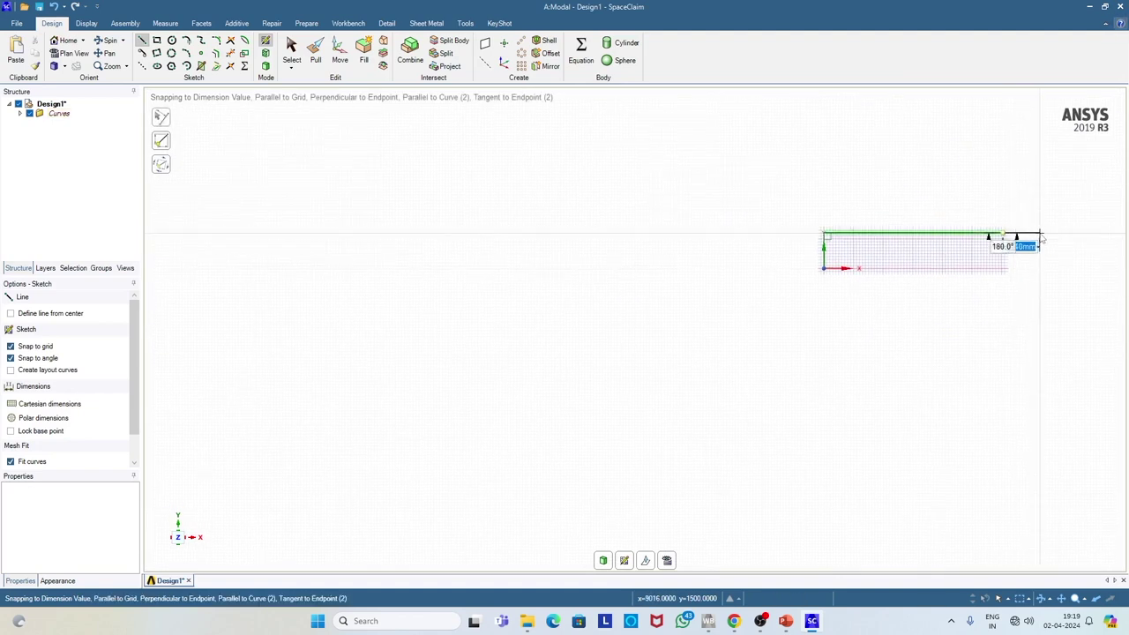
text(35)
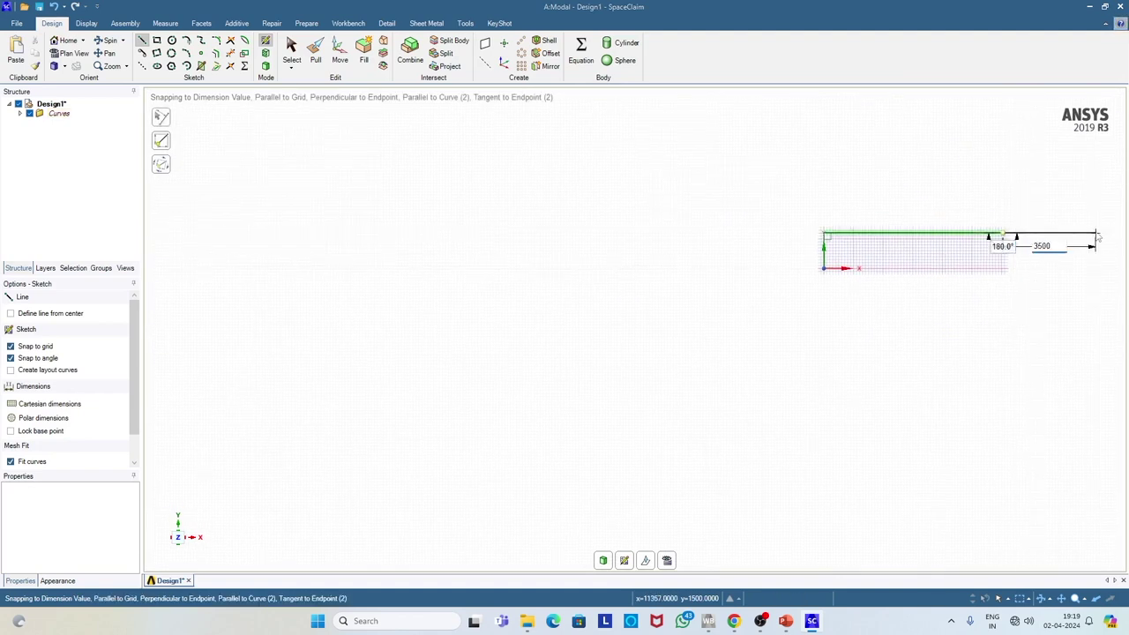
text(00)
key(Return)
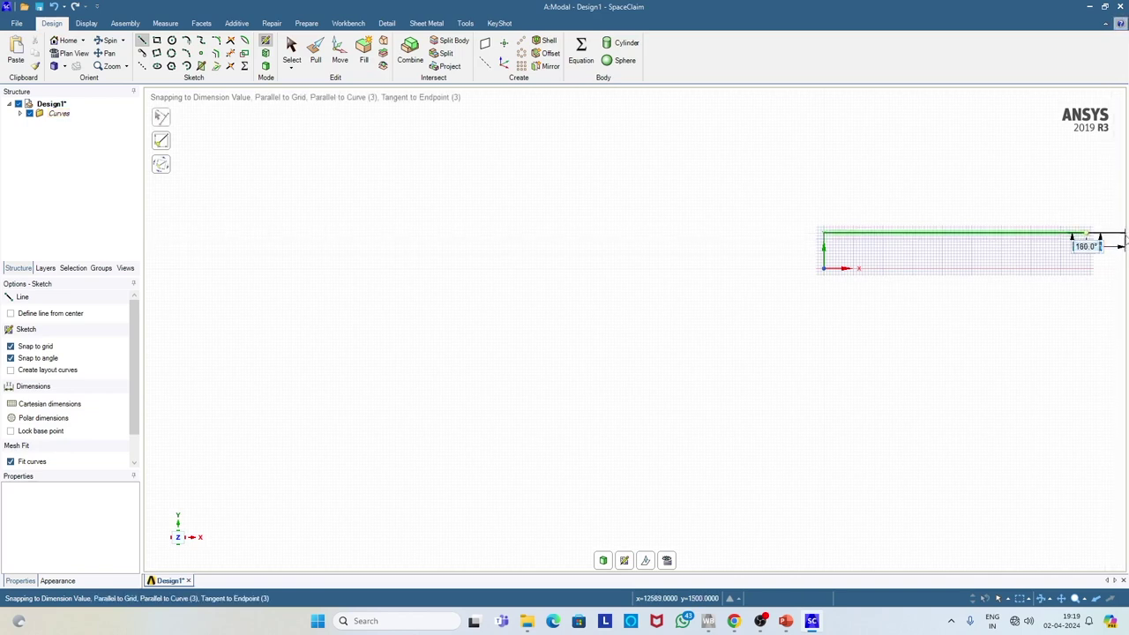
text(364mm)
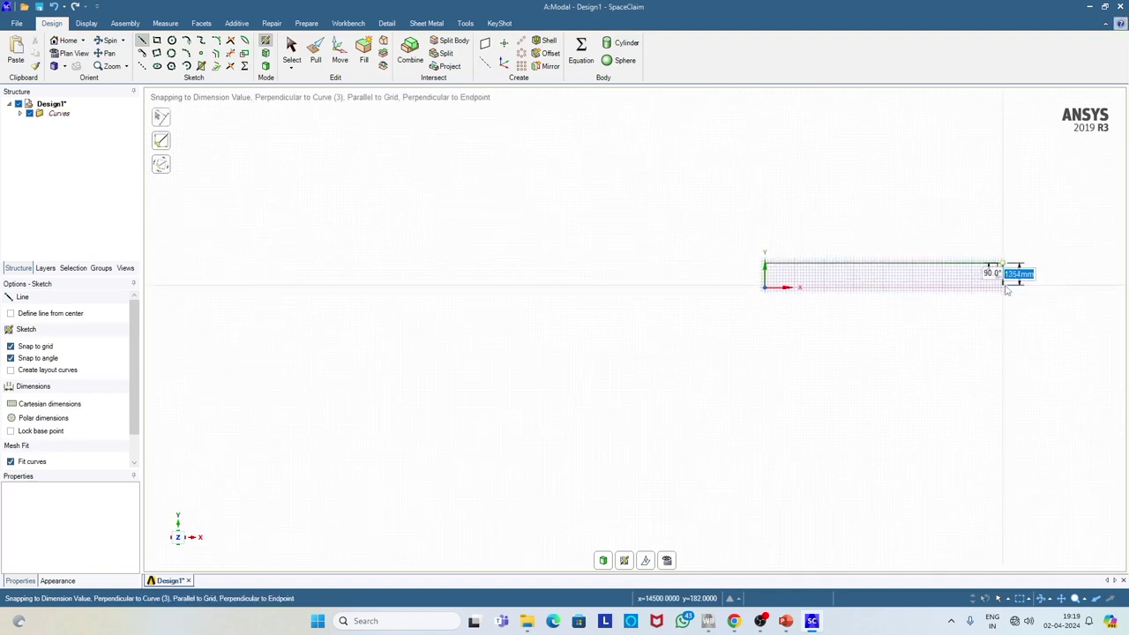
- Sketch a 1500 mm vertical line downward from the far end of the horizontal run and end the line chain
text(1500)
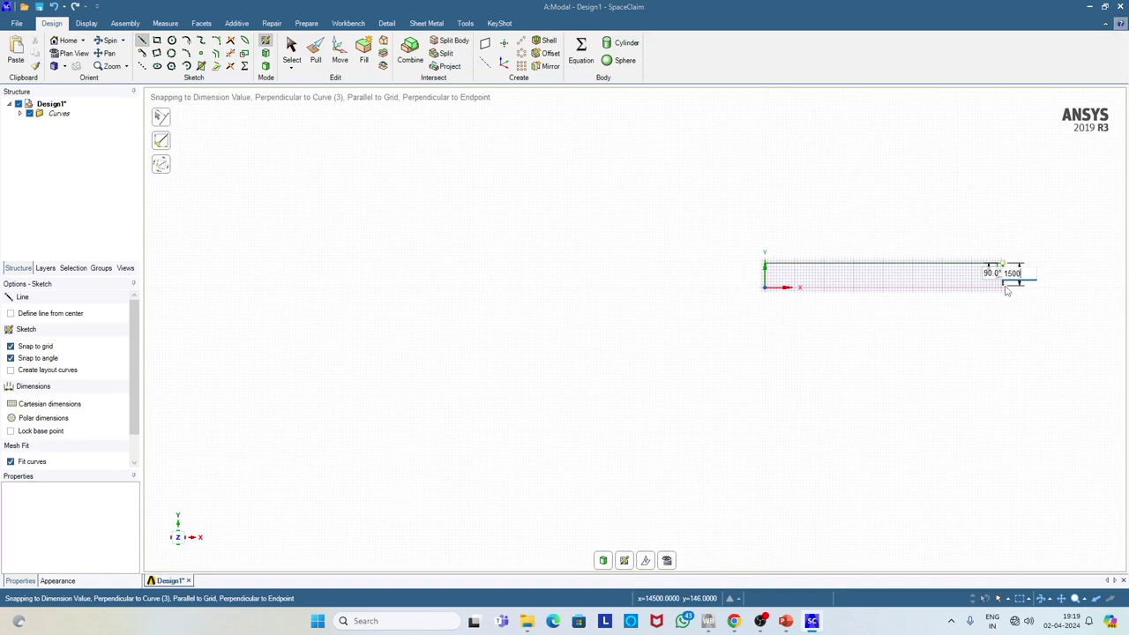
key(Return)
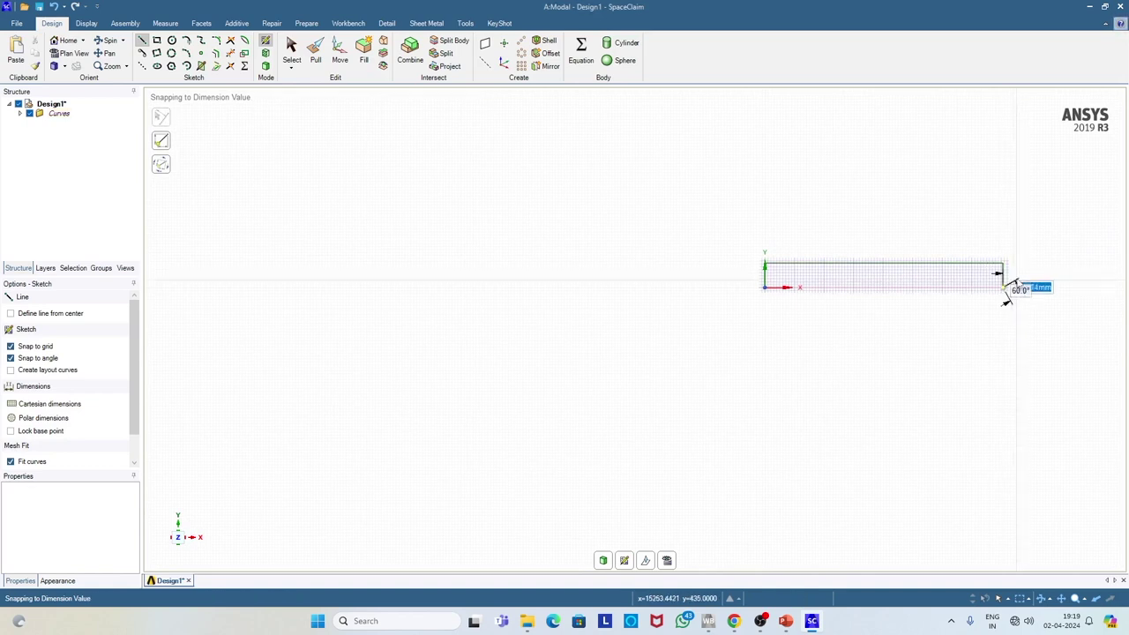
scroll(904, 264, down, 3)
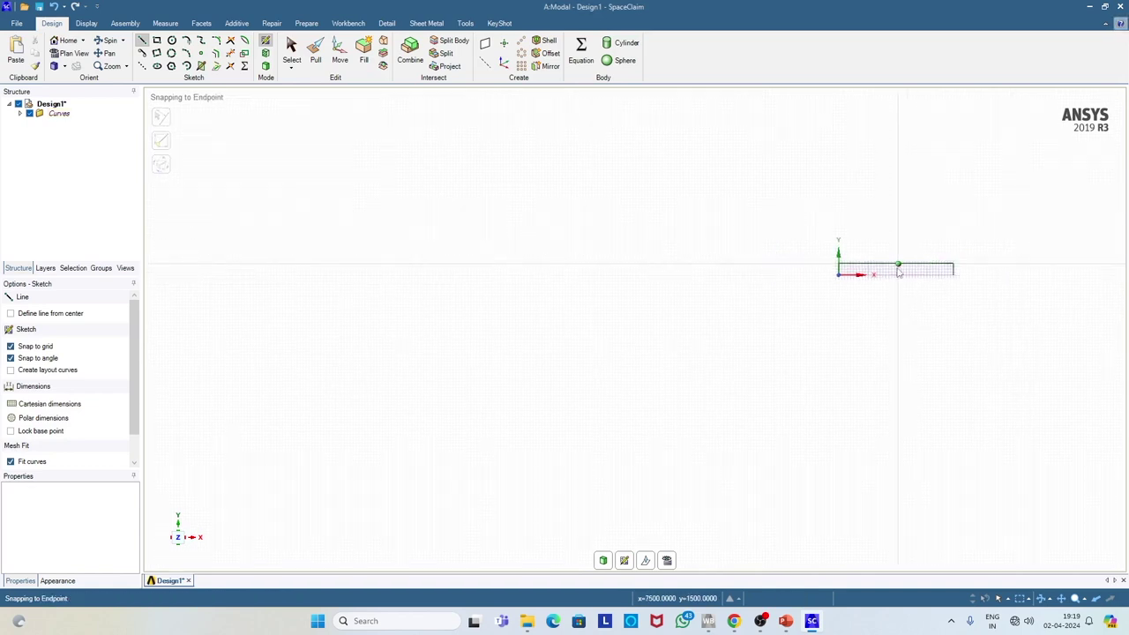
- Sketch a 1500 mm vertical line down from the joint between the 4000 mm segment and the first 3500 mm segment
scroll(891, 275, up, 10)
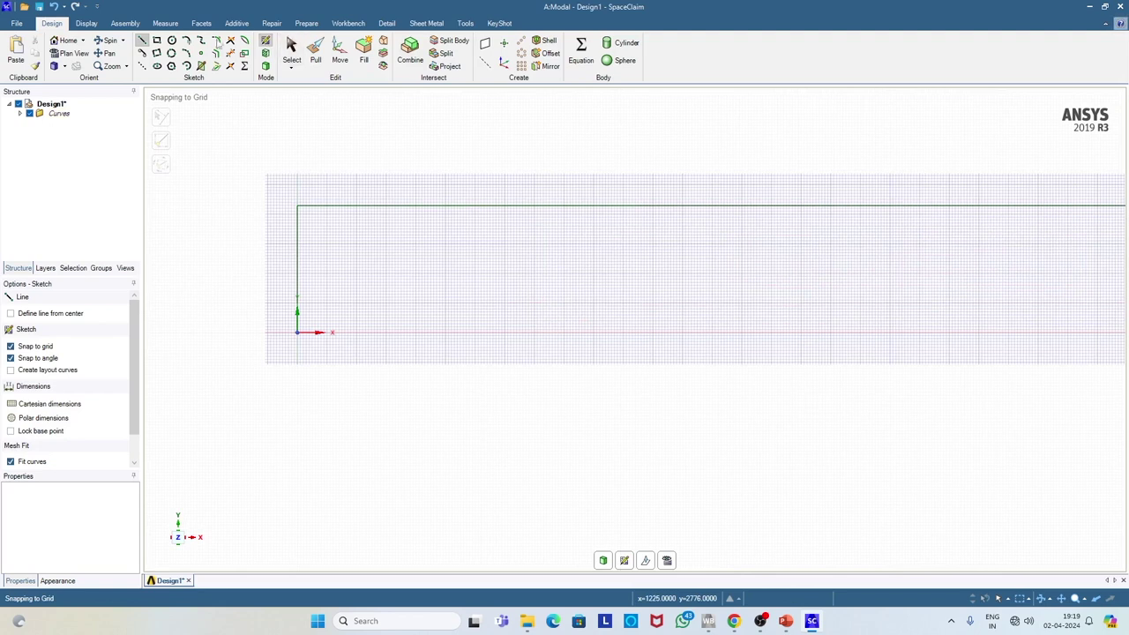
click(140, 42)
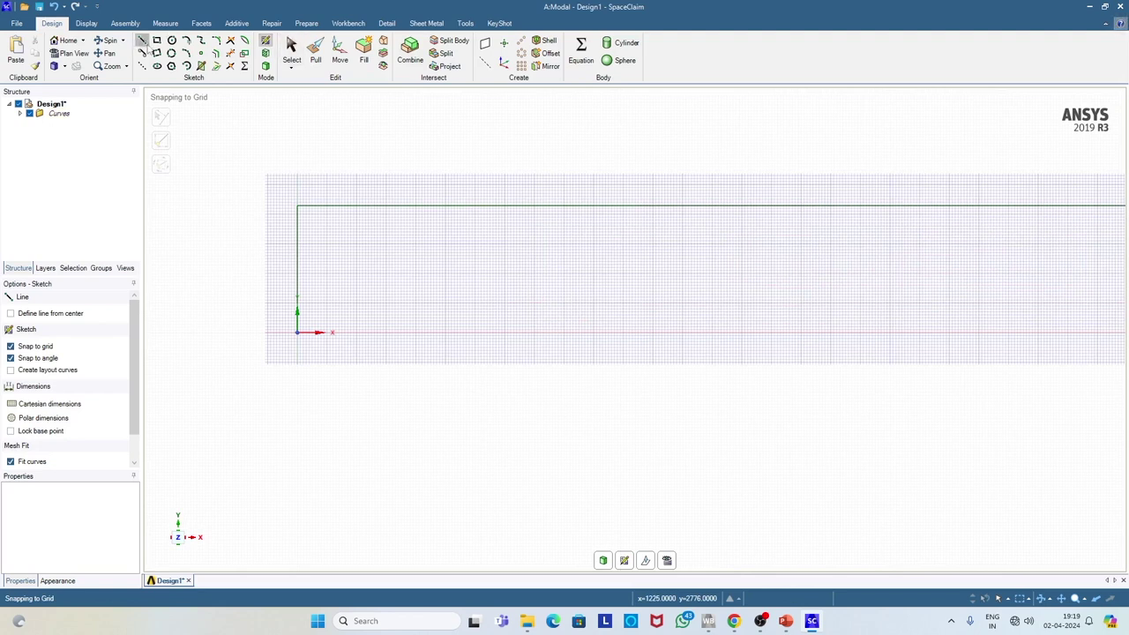
click(636, 206)
text(1500)
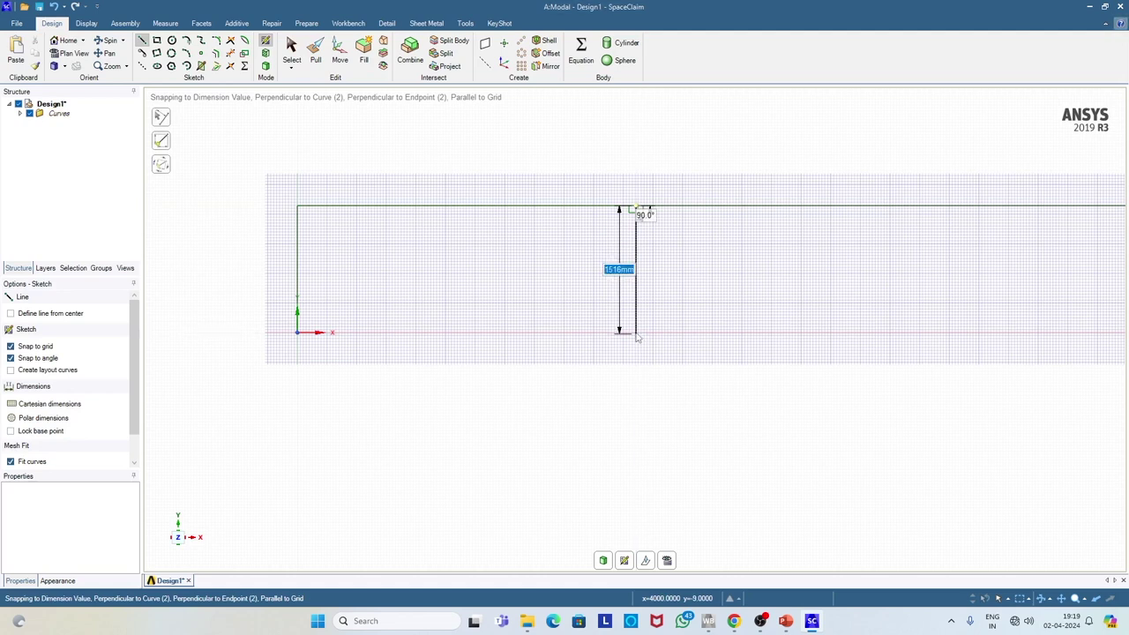
click(638, 335)
key(Escape)
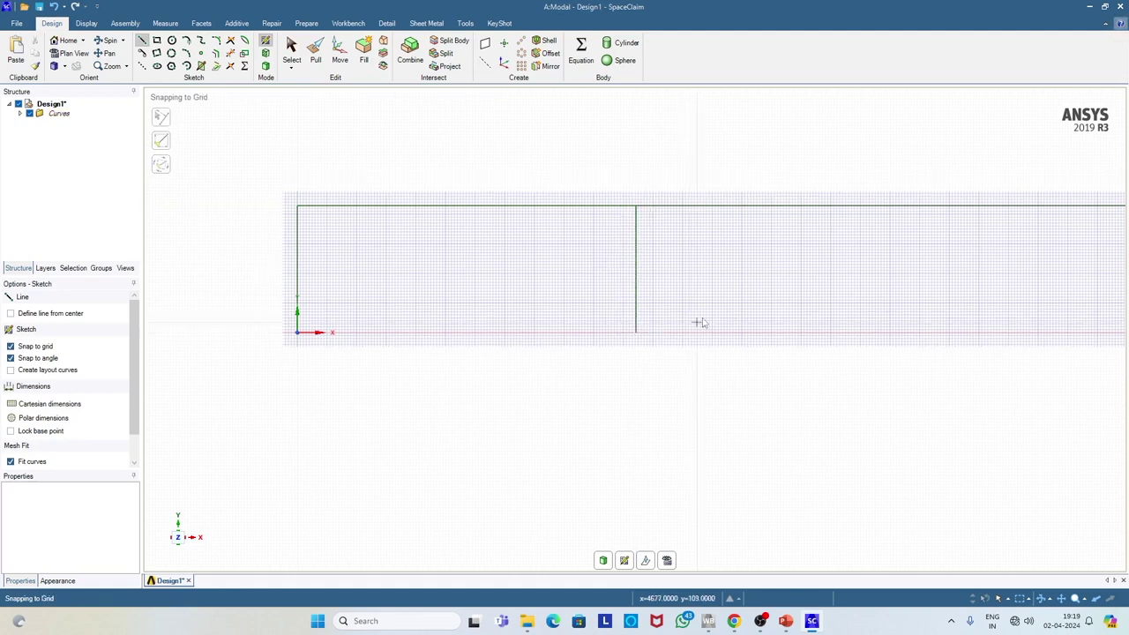
- Sketch a 1500 mm vertical line down from the horizontal run's joint at X = 7500 mm
click(932, 207)
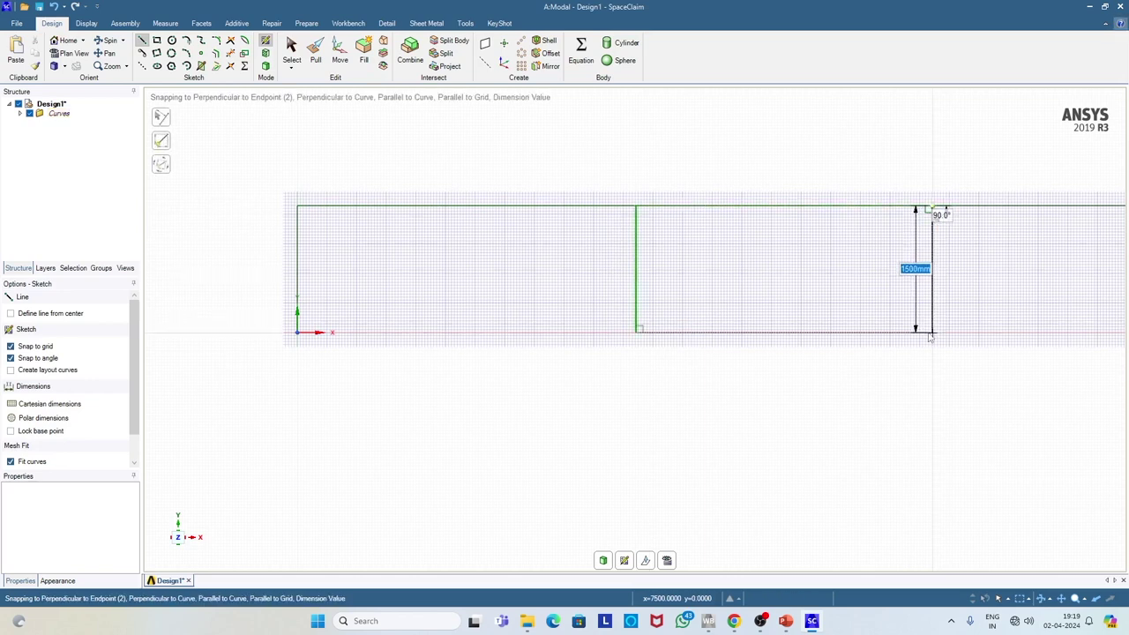
text(1500)
key(Return)
scroll(933, 333, up, 2)
scroll(936, 335, down, 5)
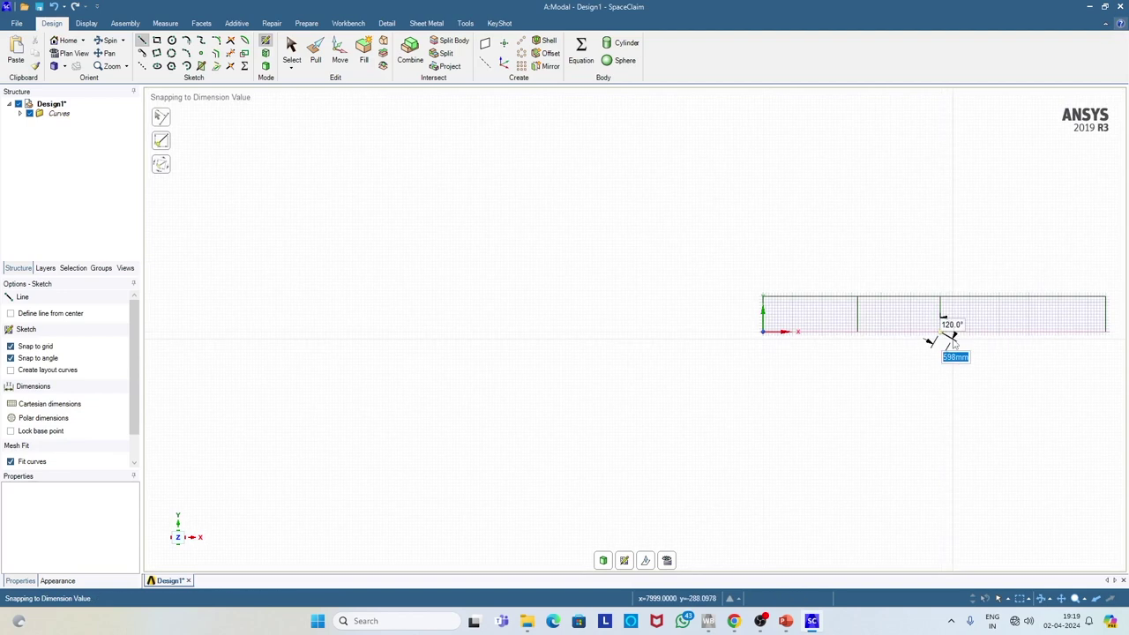
scroll(1019, 300, down, 3)
scroll(1020, 306, up, 5)
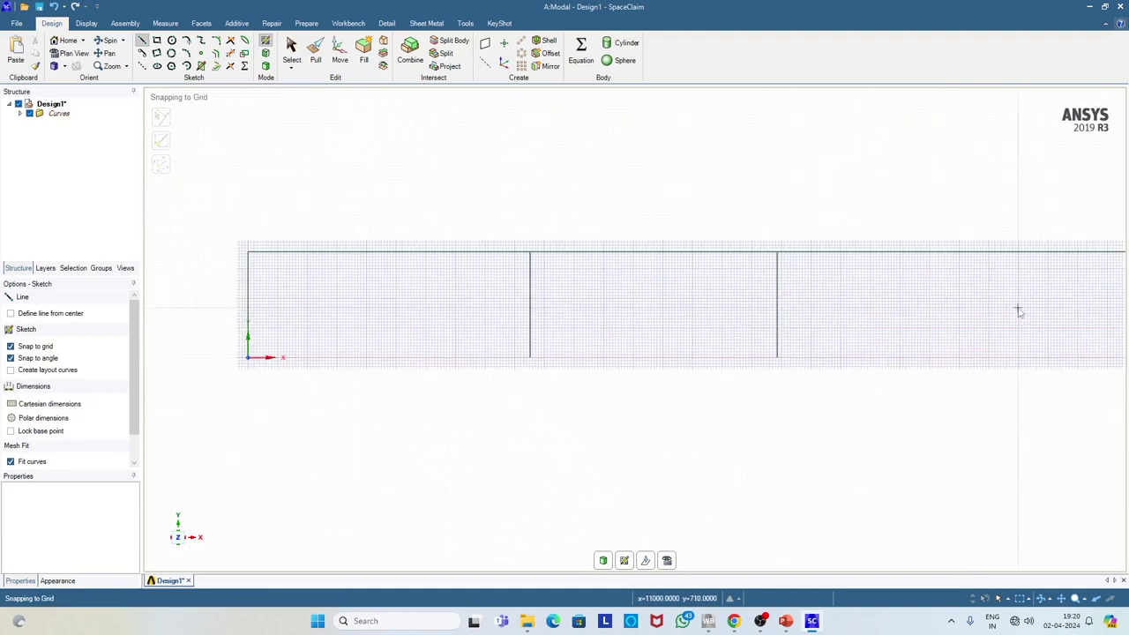
- Sketch a 1500 mm vertical line down from the horizontal run's joint at X = 11000 mm
click(1024, 254)
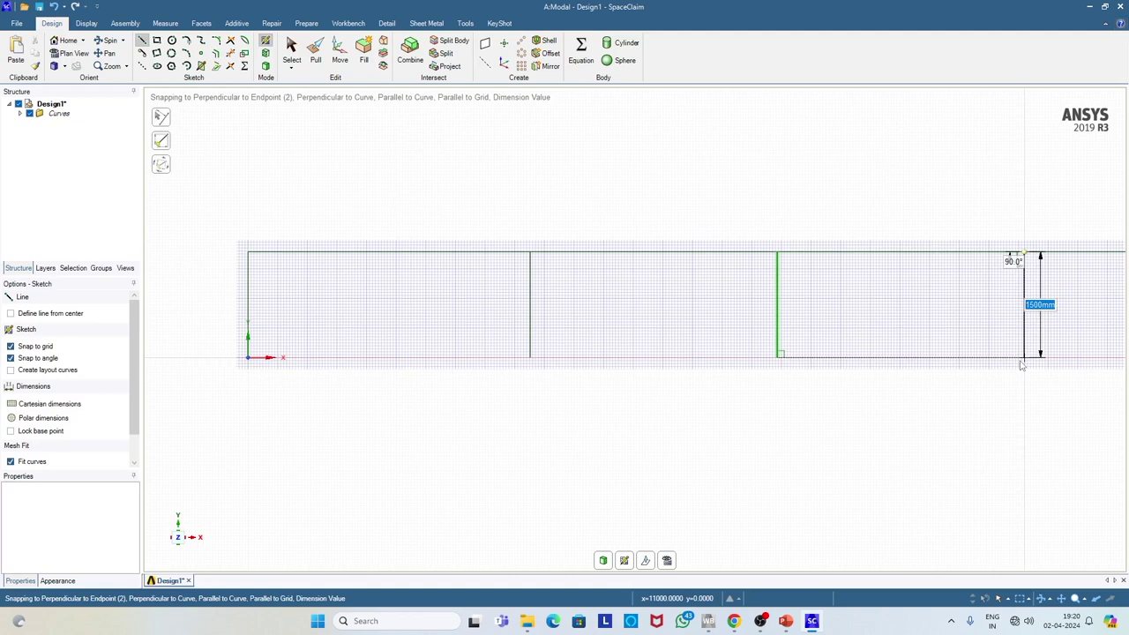
click(1024, 357)
scroll(1024, 360, up, 2)
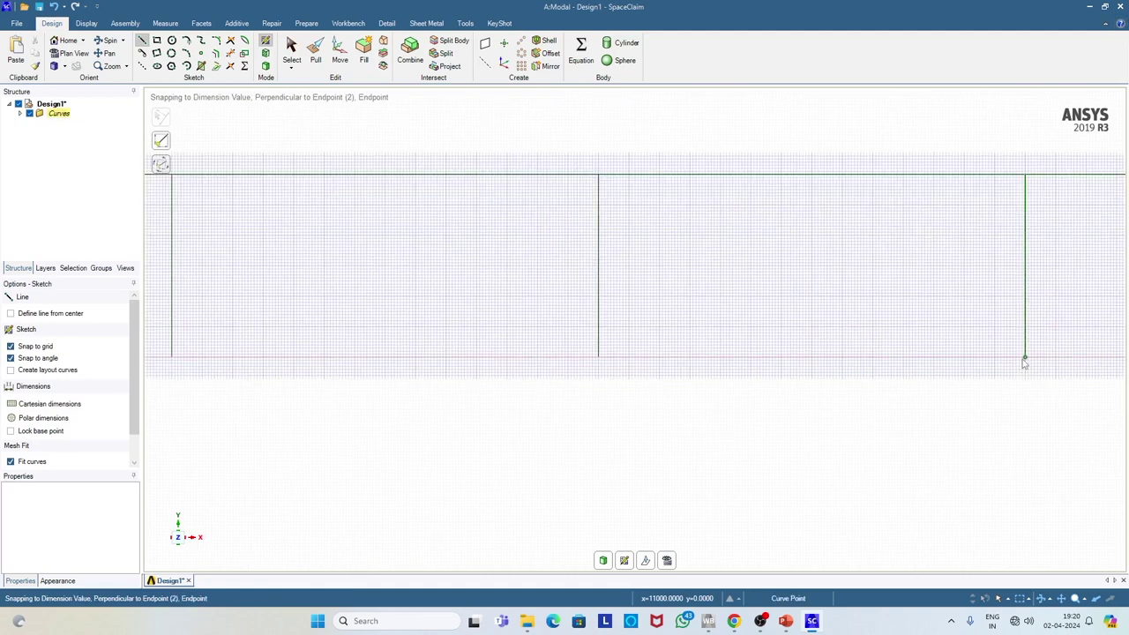
- Leave sketching for 3D mode and show the line frame in an isometric view
scroll(1024, 360, down, 5)
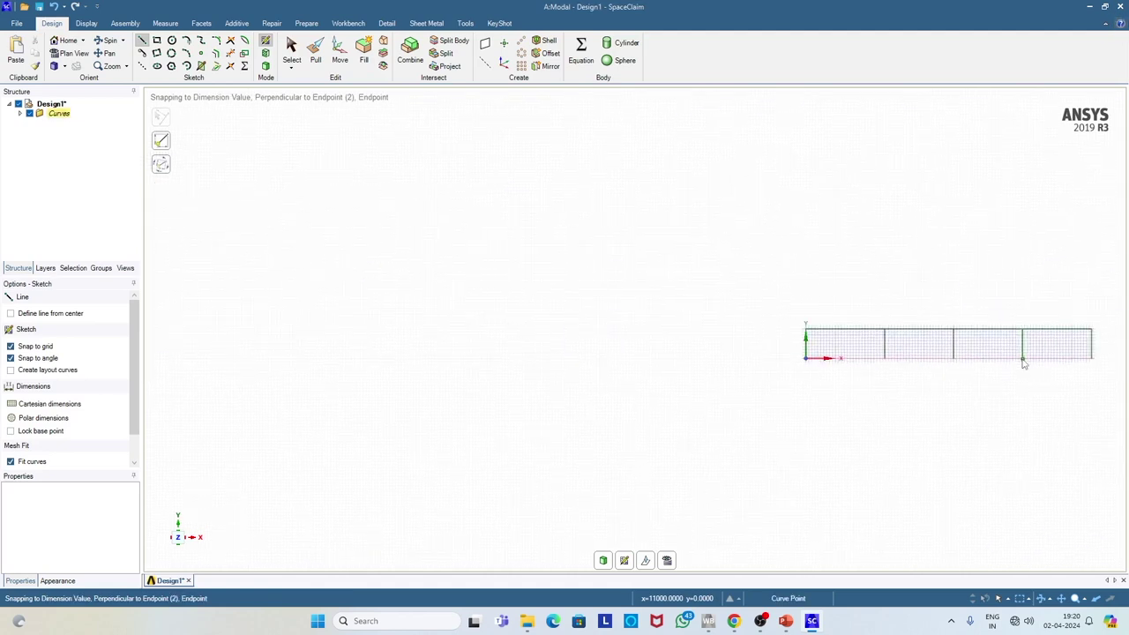
scroll(990, 337, up, 2)
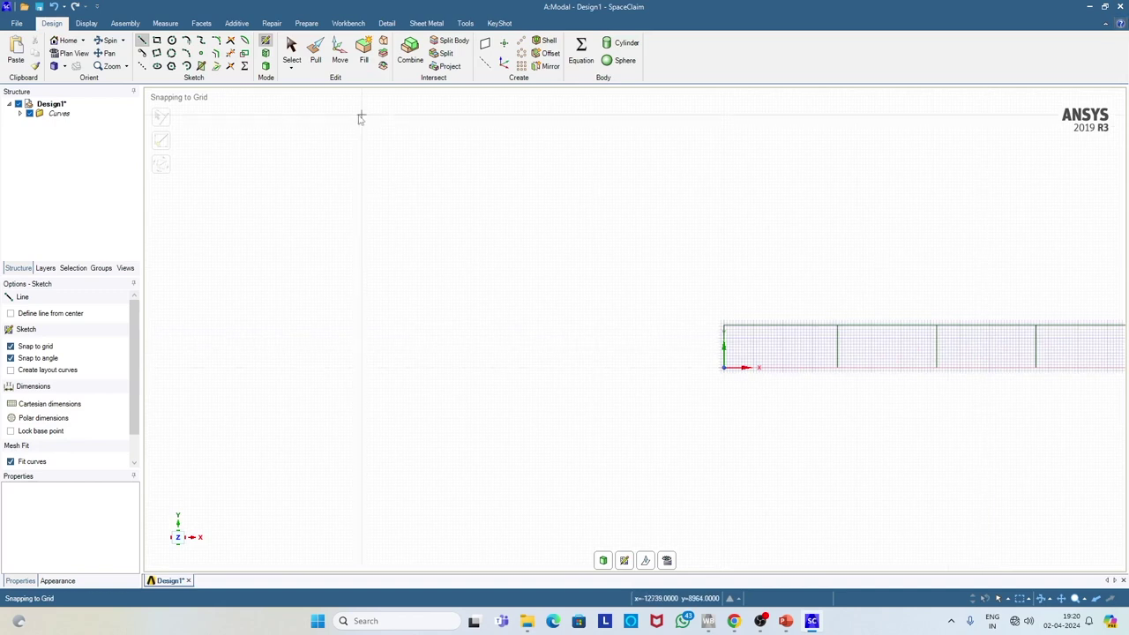
click(266, 66)
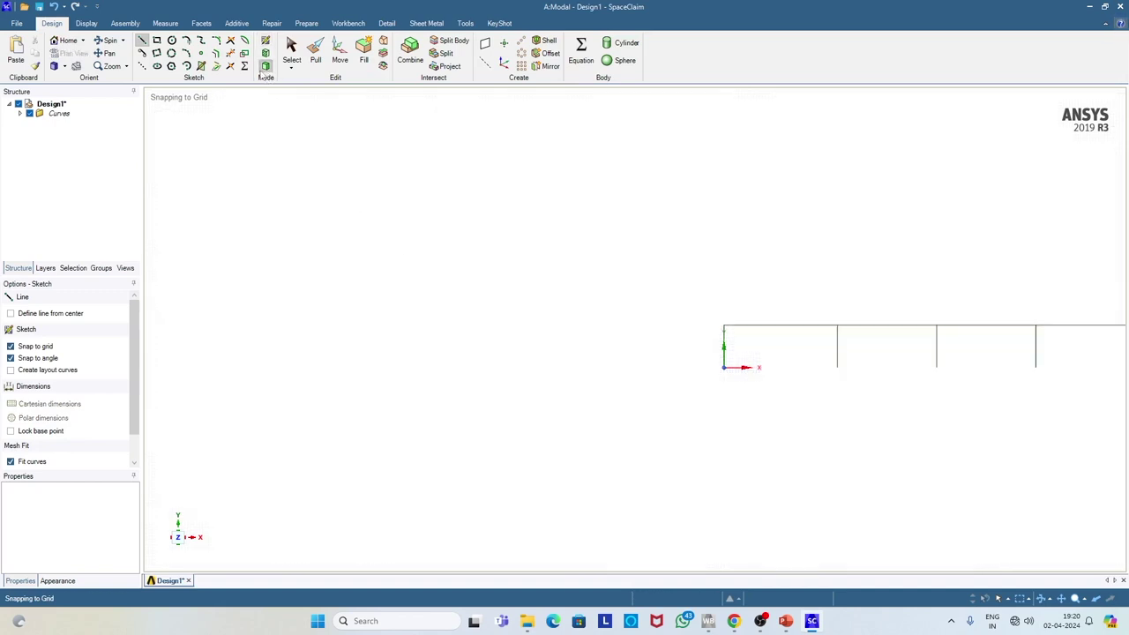
click(55, 66)
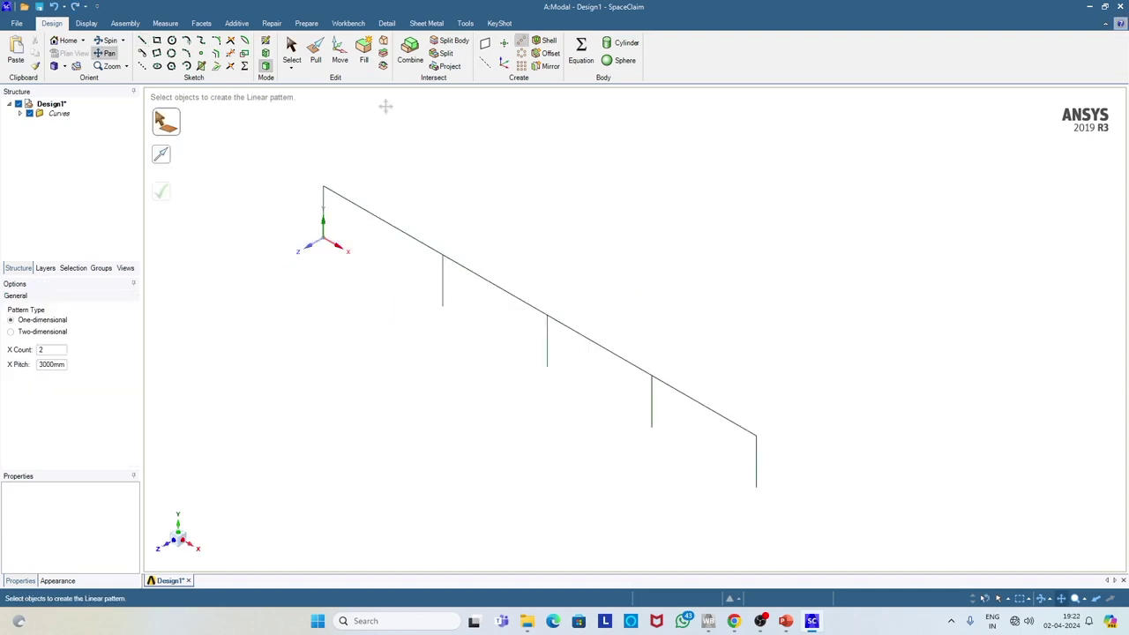
- Insert a Rectangle beam profile from the new profile library into the design
click(306, 24)
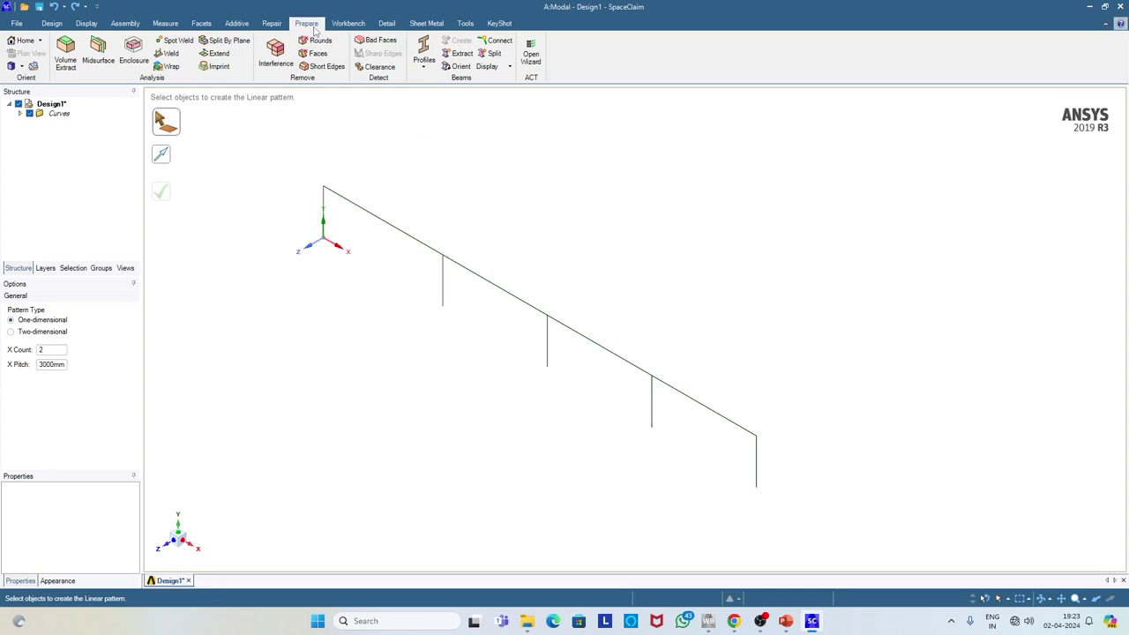
click(424, 68)
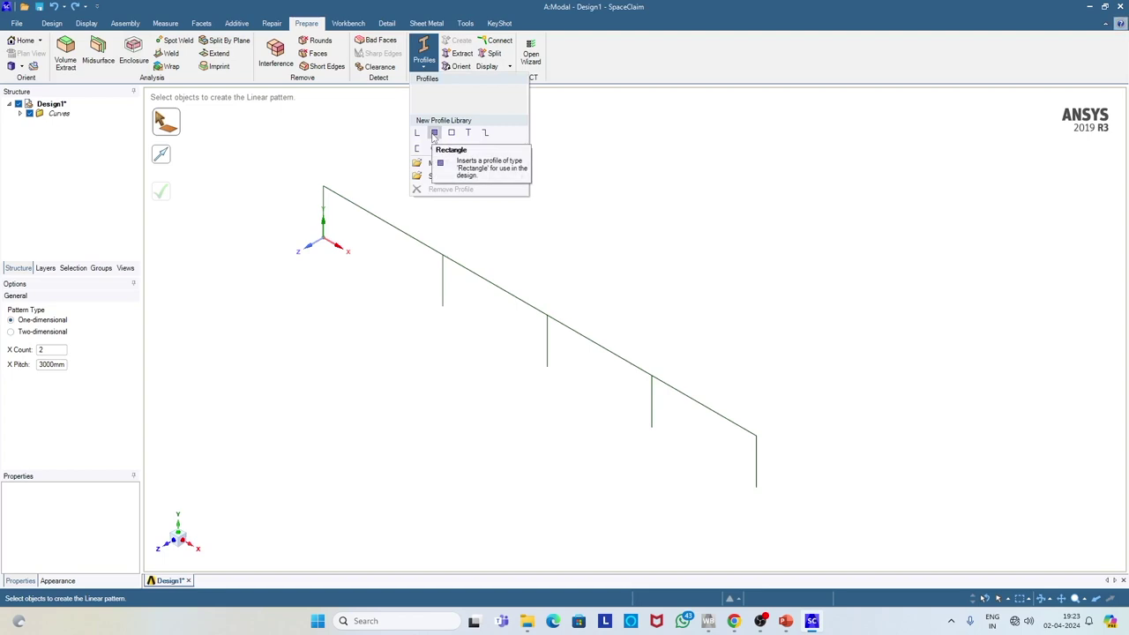
click(434, 133)
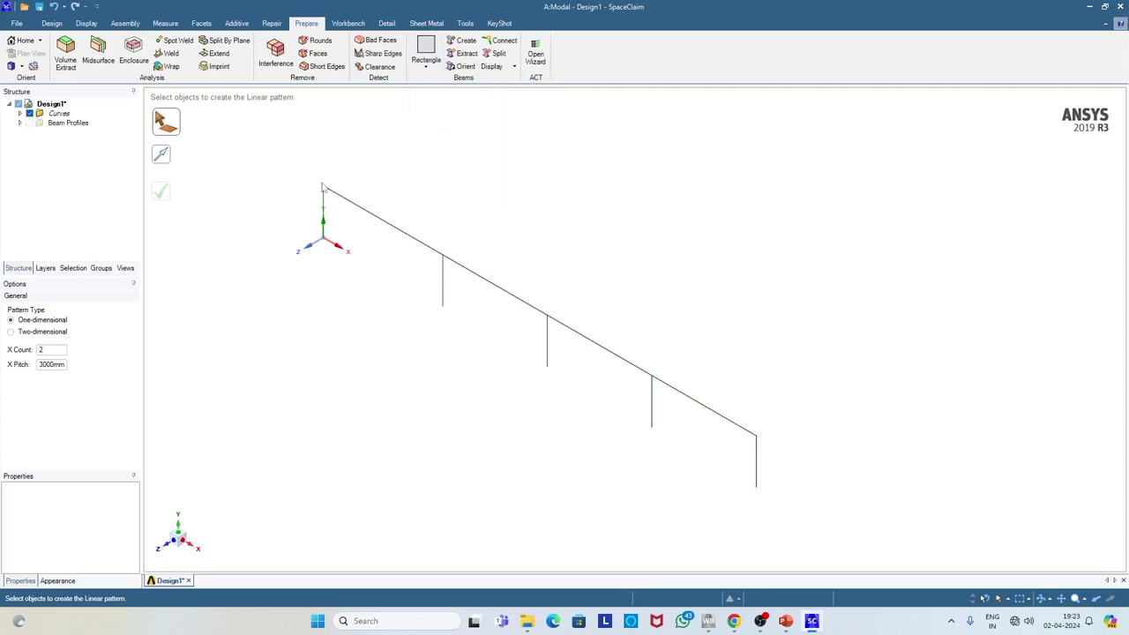
- Open the Rectangle beam profile for editing and open its B dimension's value
click(21, 123)
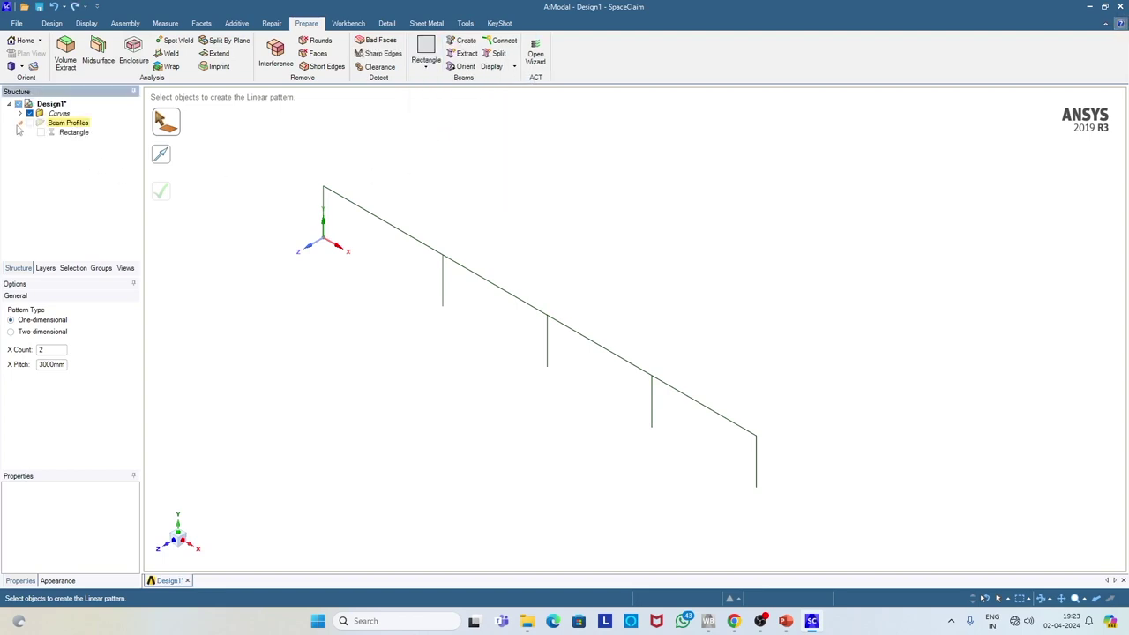
click(75, 134)
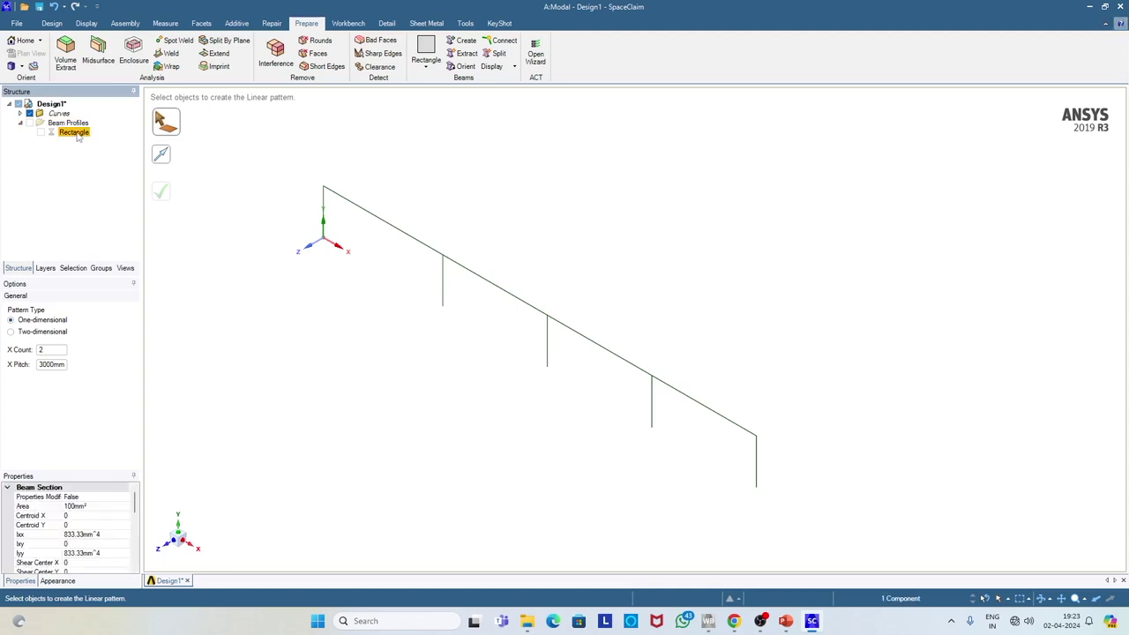
right_click(78, 136)
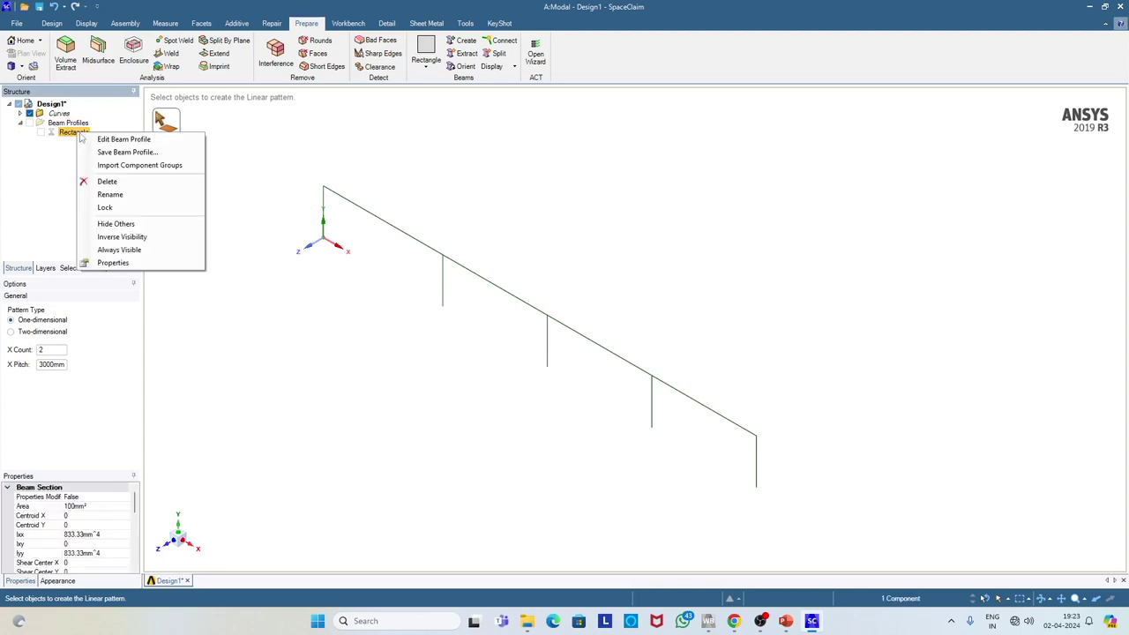
click(101, 140)
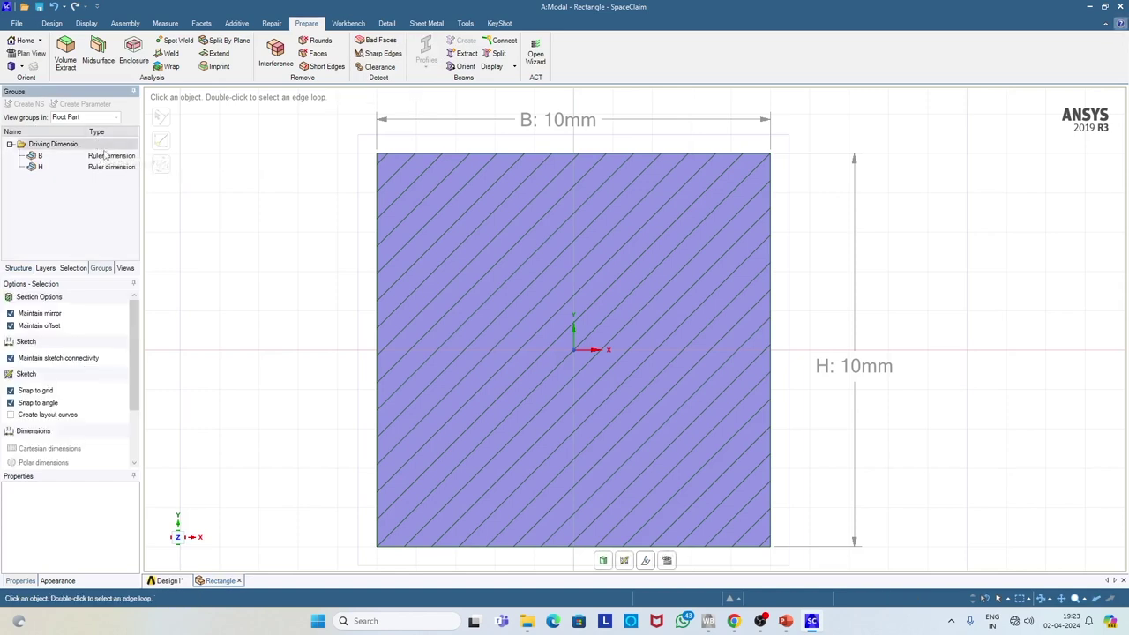
click(40, 156)
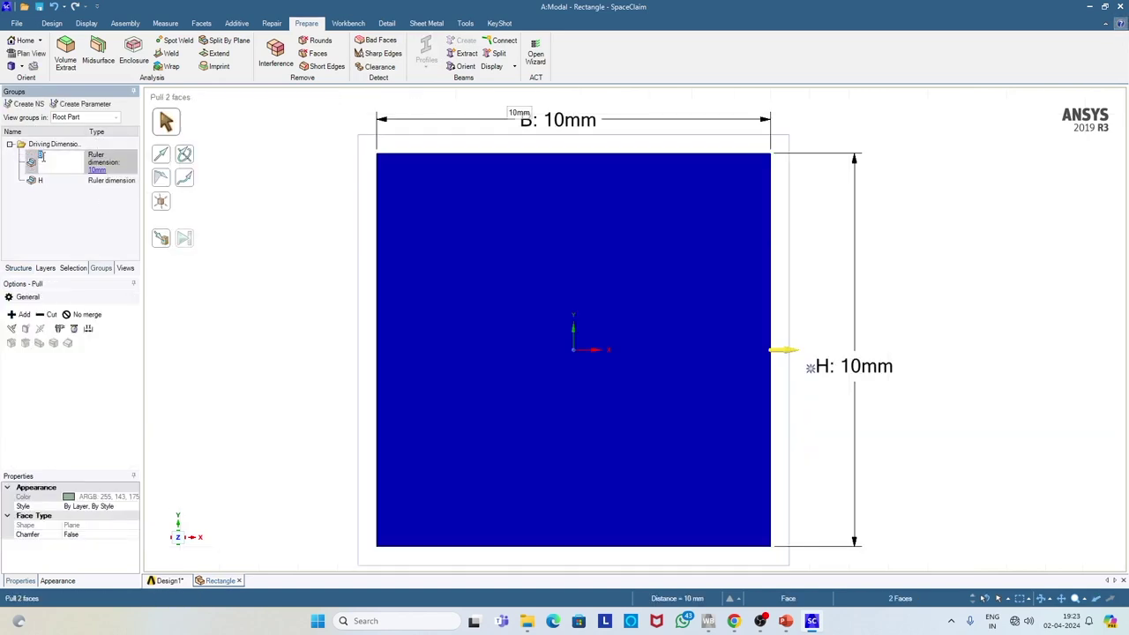
click(100, 165)
click(98, 178)
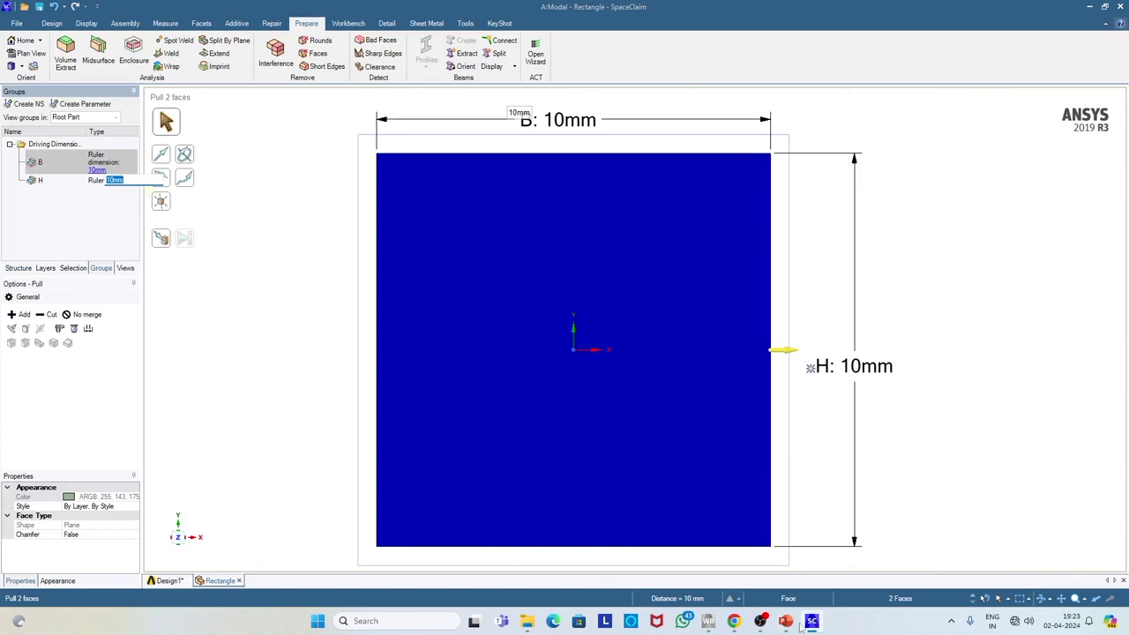
- Switch to the PowerPoint lecture and check the beam section size on the building's modal analysis slide, then return to SpaceClaim
mouse_move(785, 622)
click(792, 589)
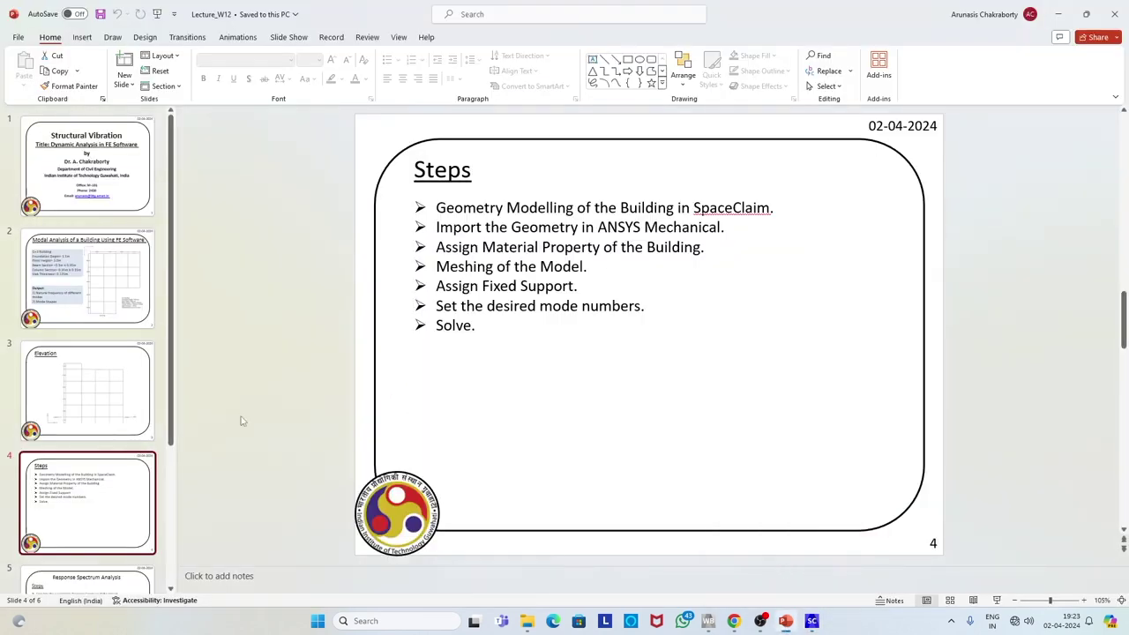
click(99, 301)
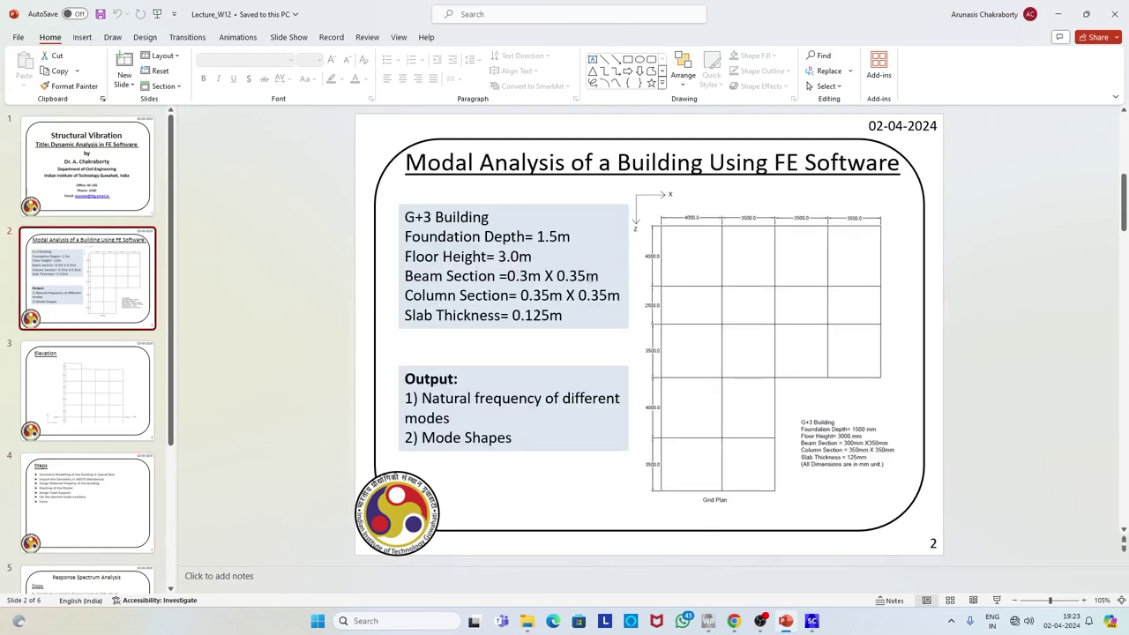
click(1061, 14)
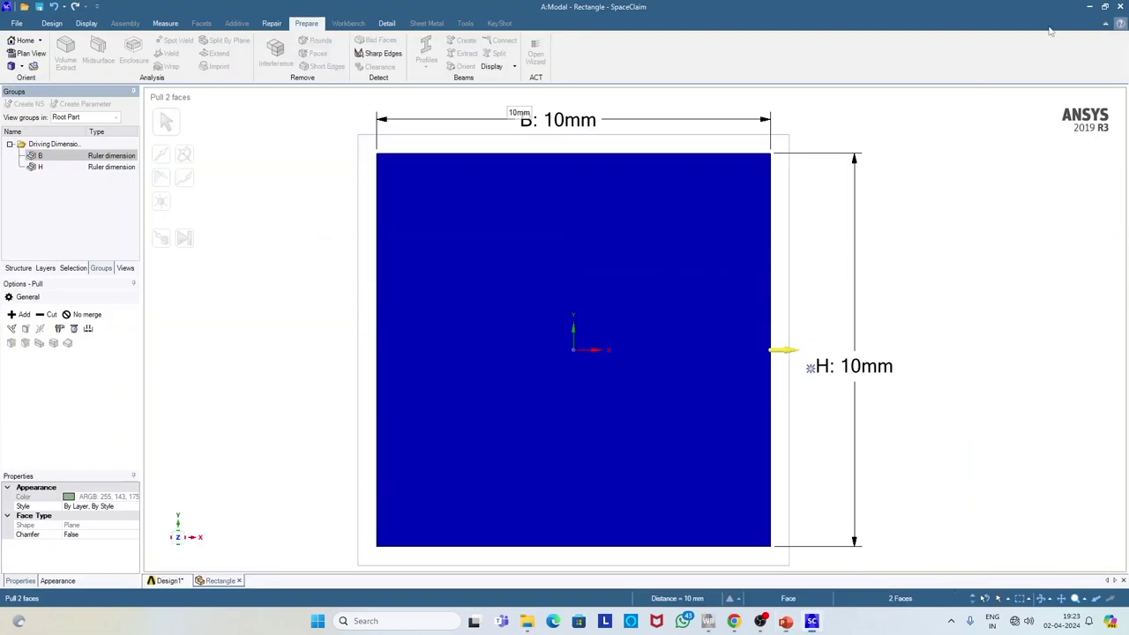
- Set the Rectangle profile's B dimension to 300 mm
click(103, 159)
click(97, 175)
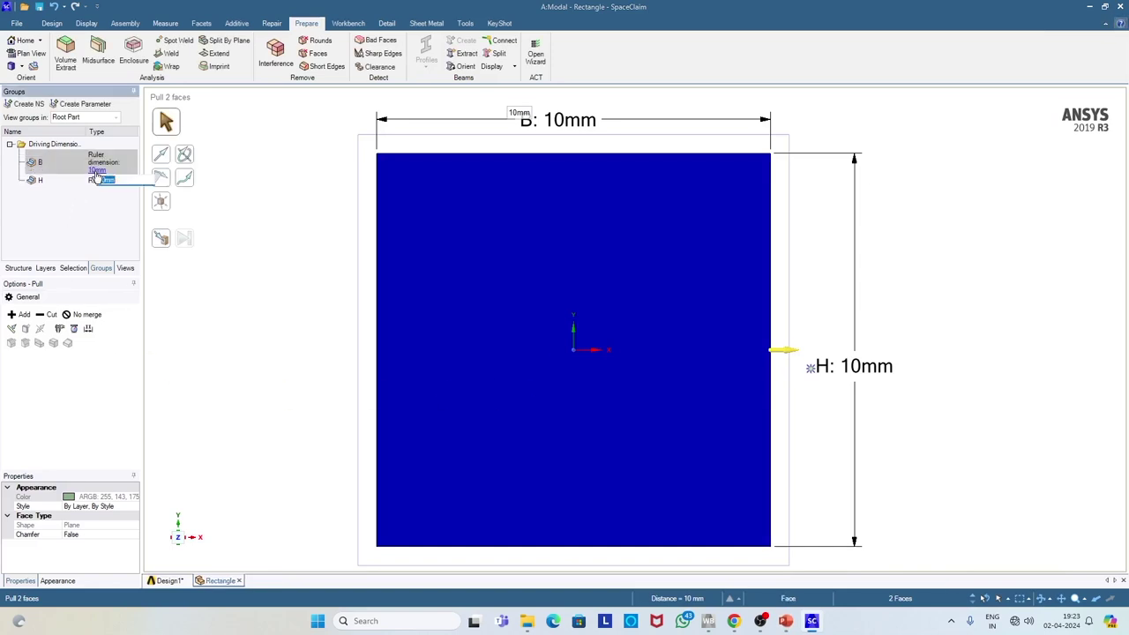
key(BackSpace)
key(Return)
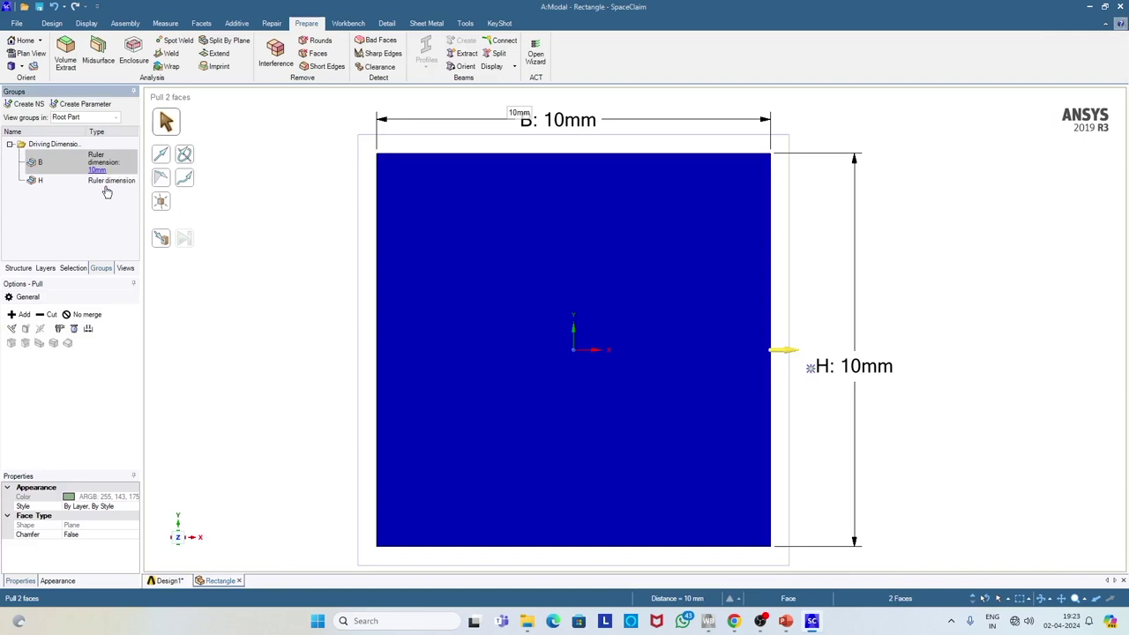
- Set the Rectangle profile's H dimension to 350 mm and fit the whole section in view
click(106, 173)
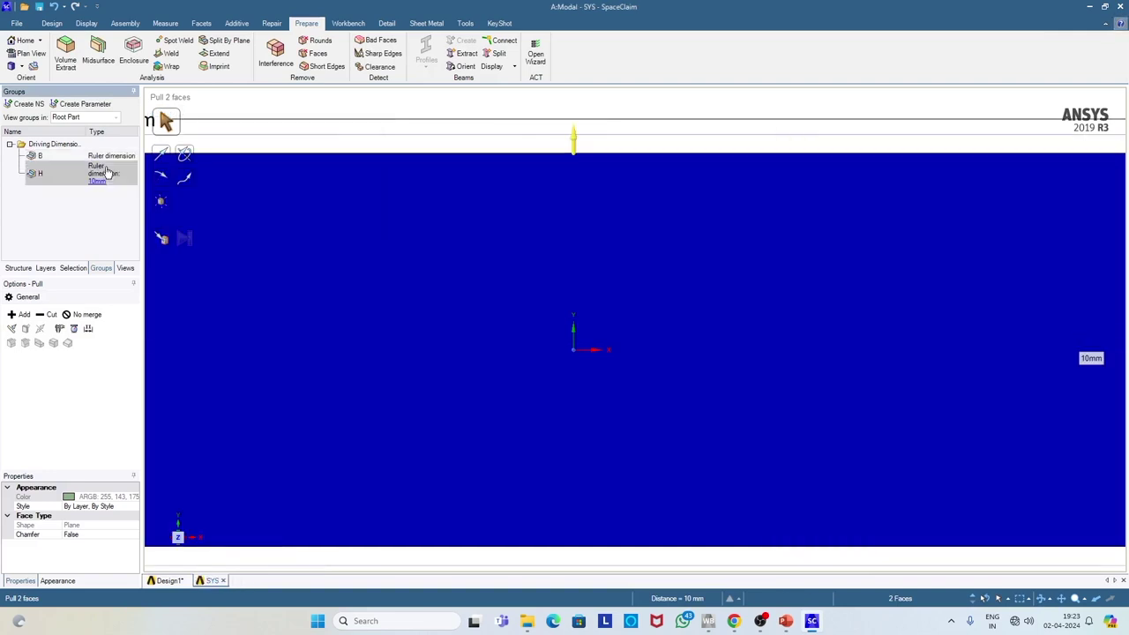
click(98, 182)
text(3)
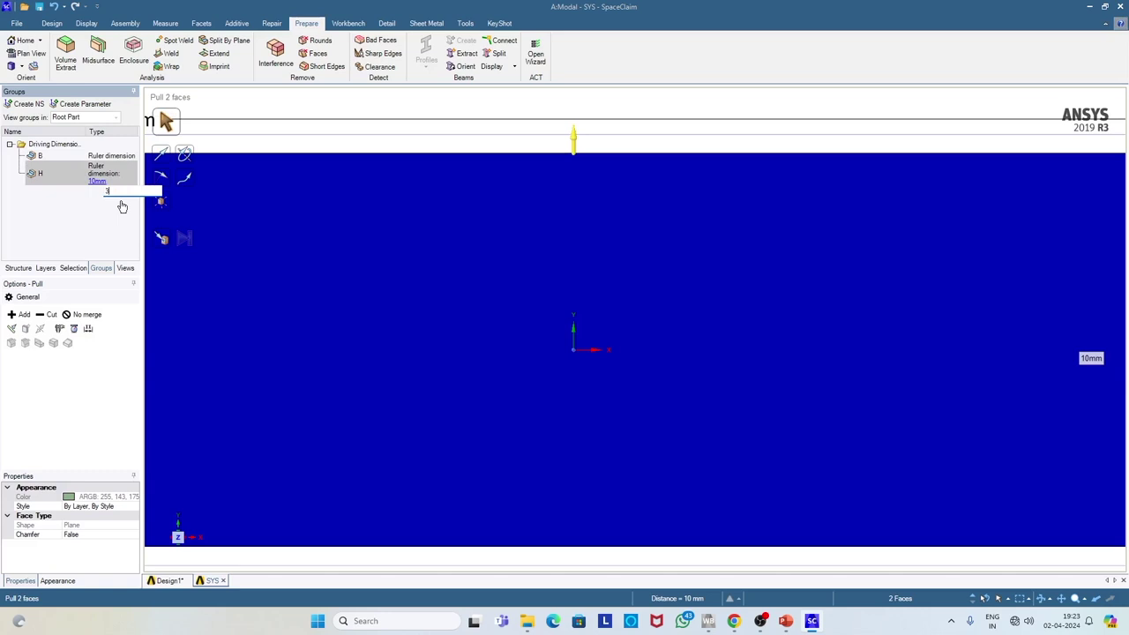
text(50)
key(Return)
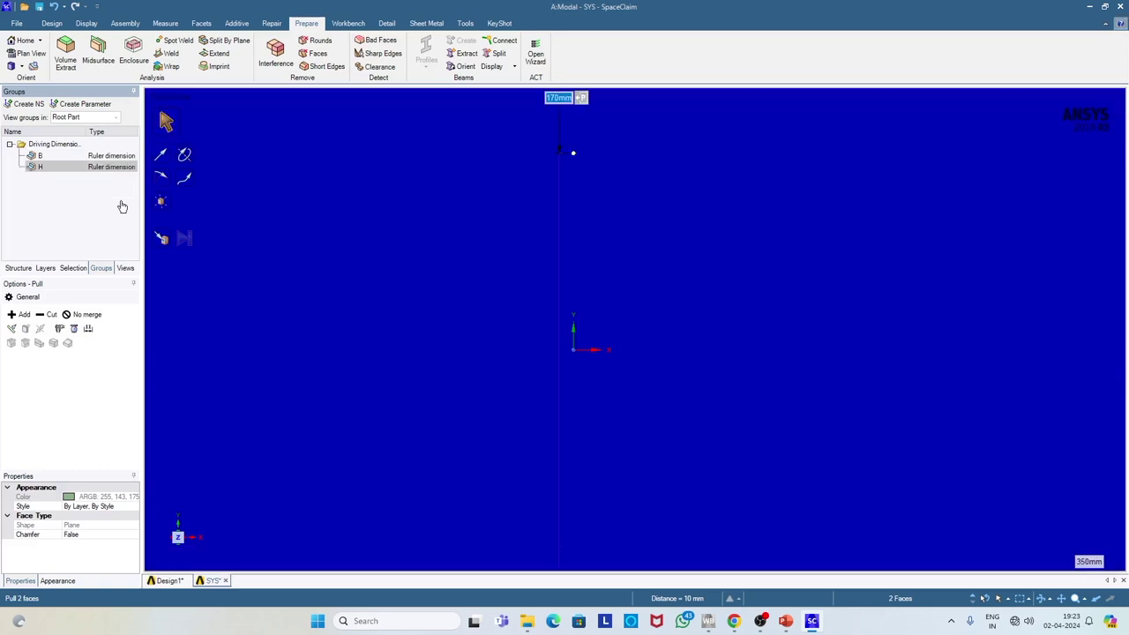
click(51, 22)
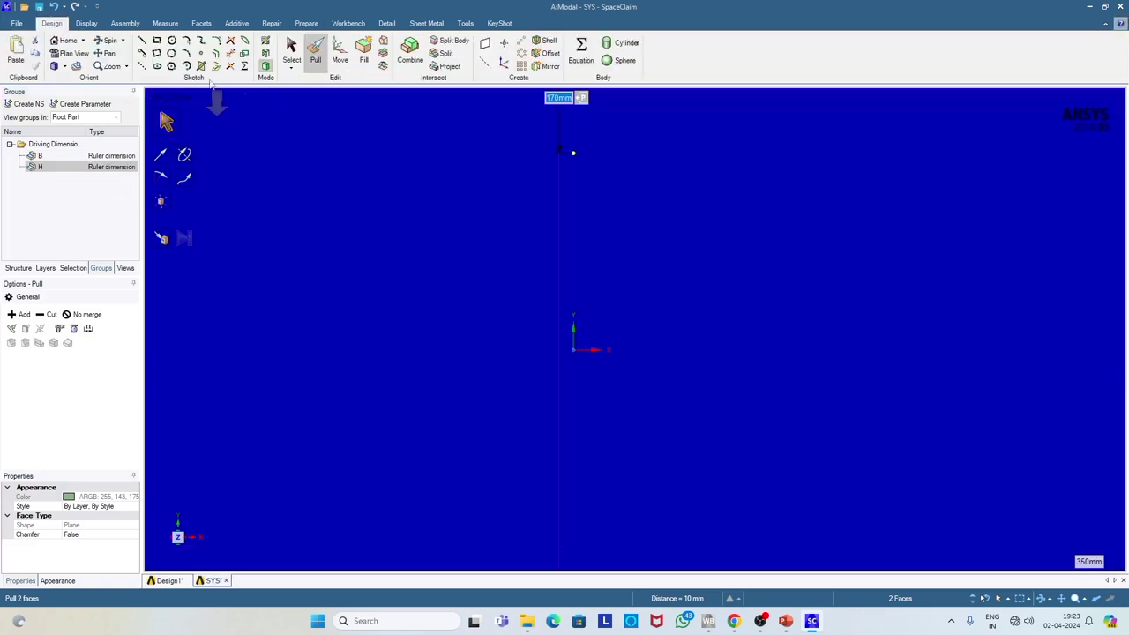
click(126, 66)
click(129, 81)
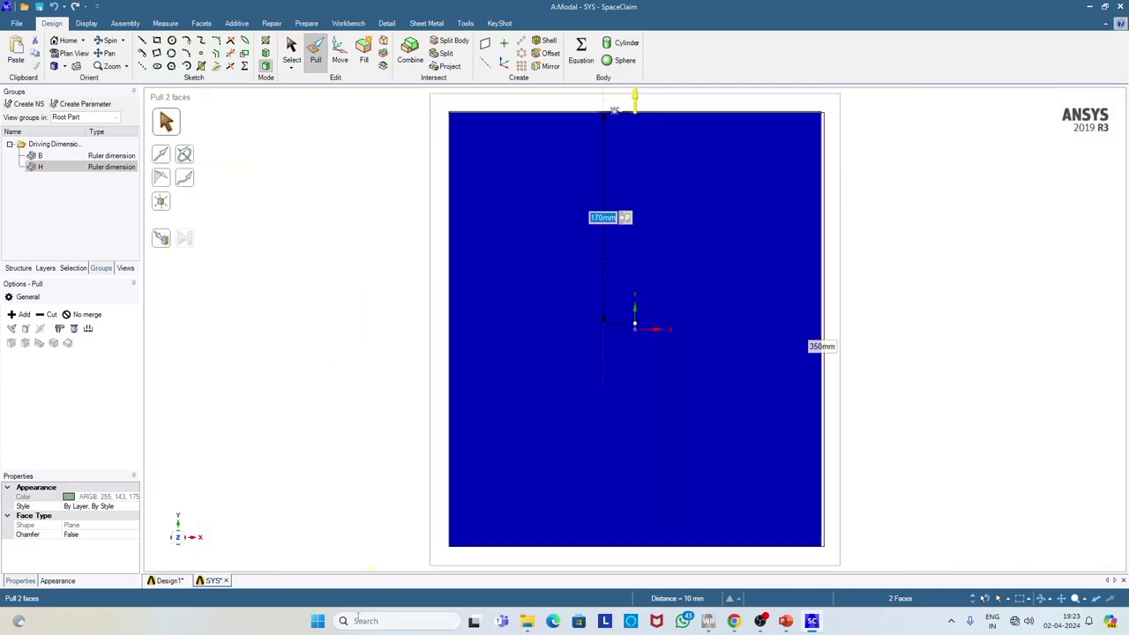
- Return to Design1 and create beams with the Rectangle profile from the four segments of the sloping horizontal run
click(176, 582)
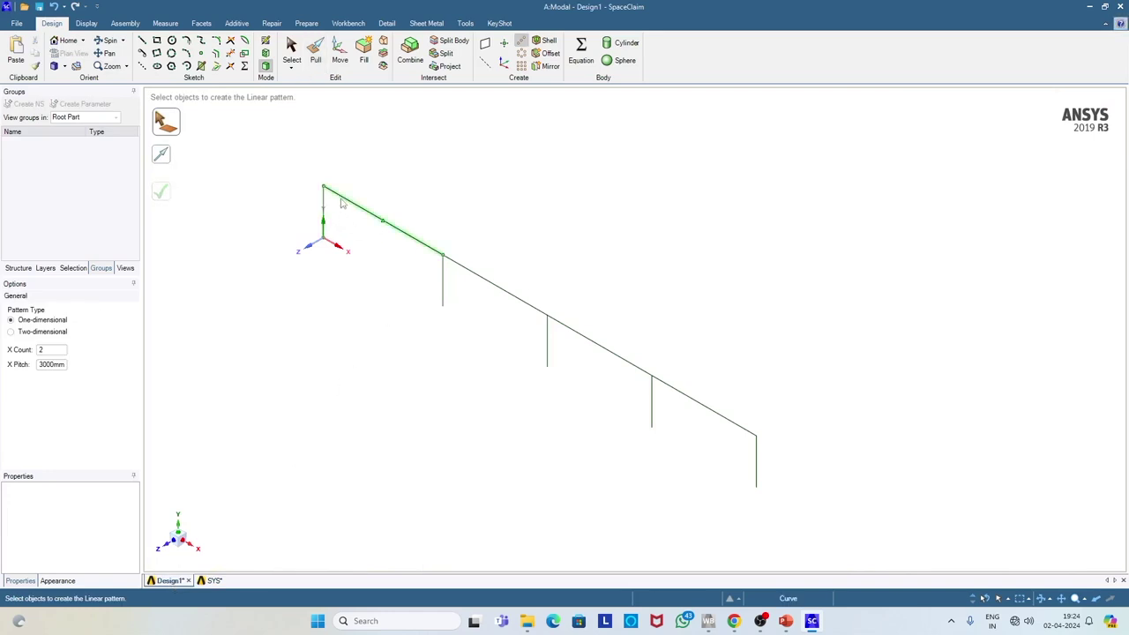
click(385, 233)
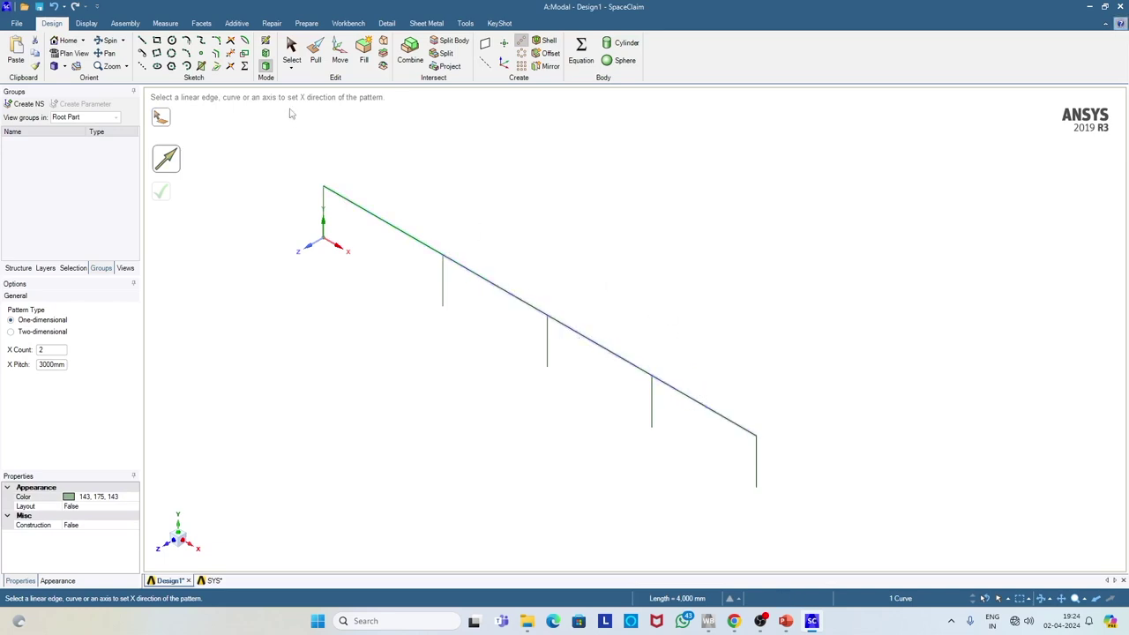
click(291, 48)
click(361, 214)
shift+click(469, 272)
shift+click(578, 341)
shift+click(696, 403)
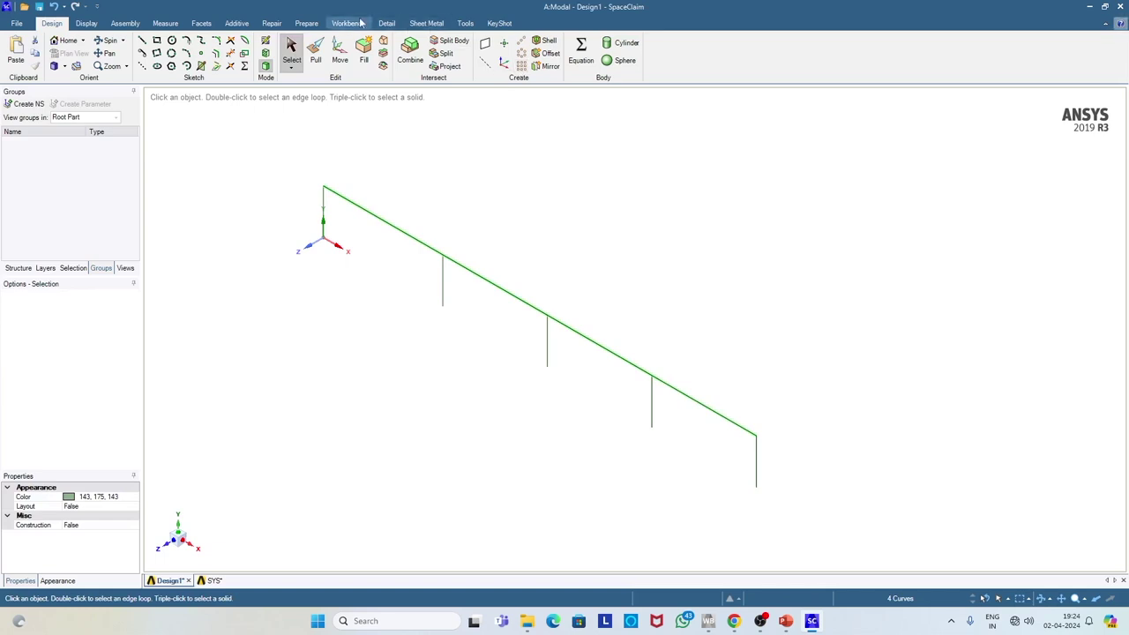
click(307, 23)
click(432, 68)
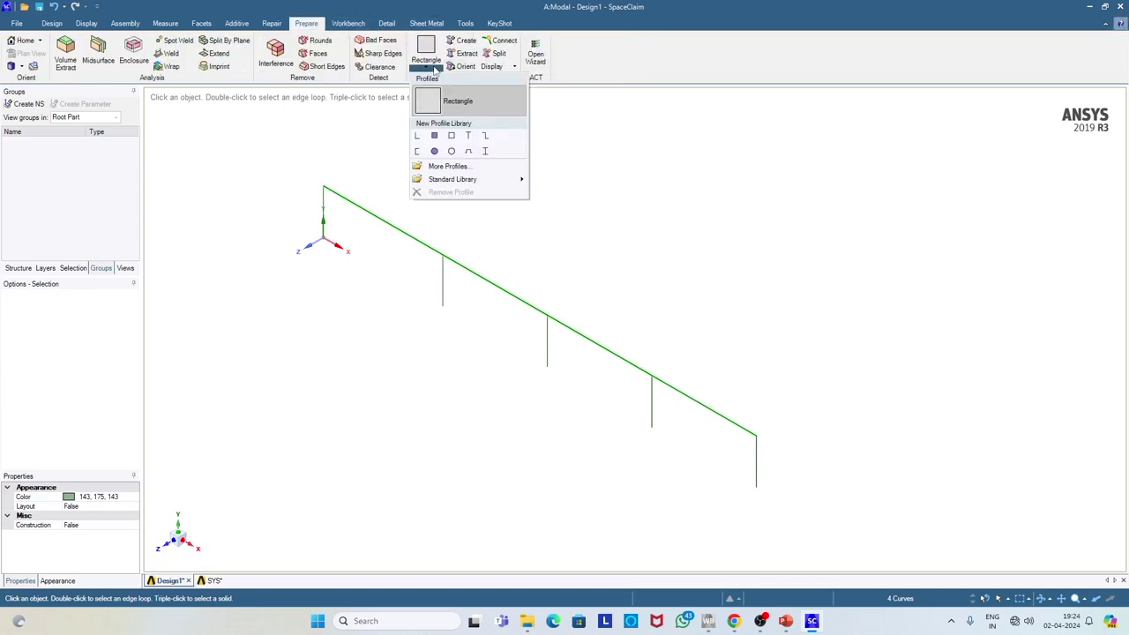
click(454, 106)
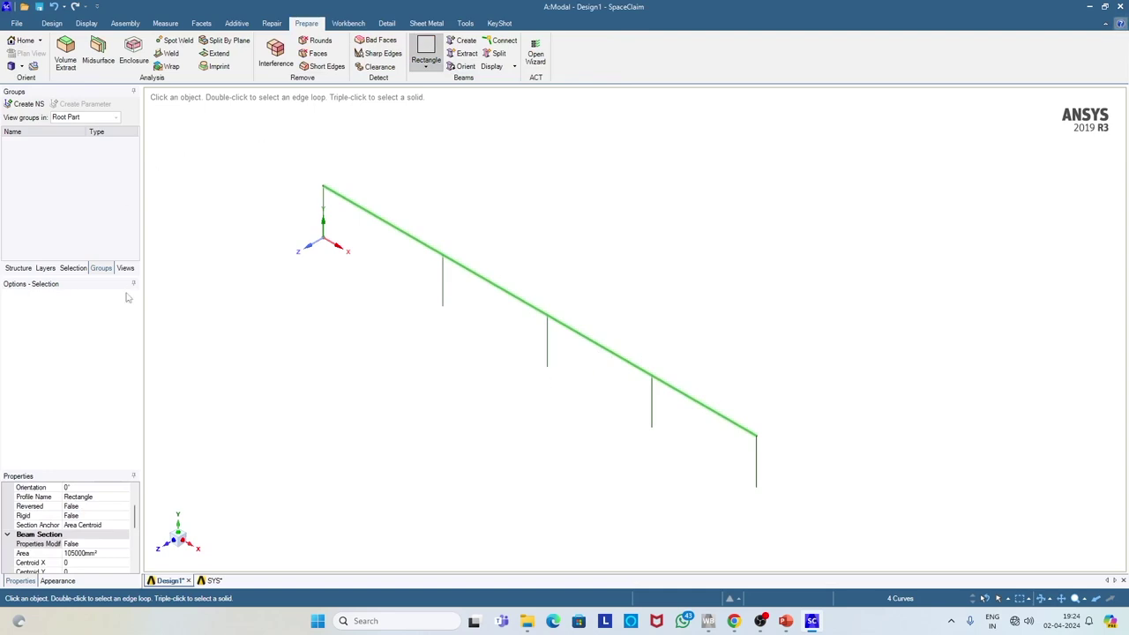
- Rename the Rectangle beam profile in the structure tree as "Beam Sec"
click(18, 269)
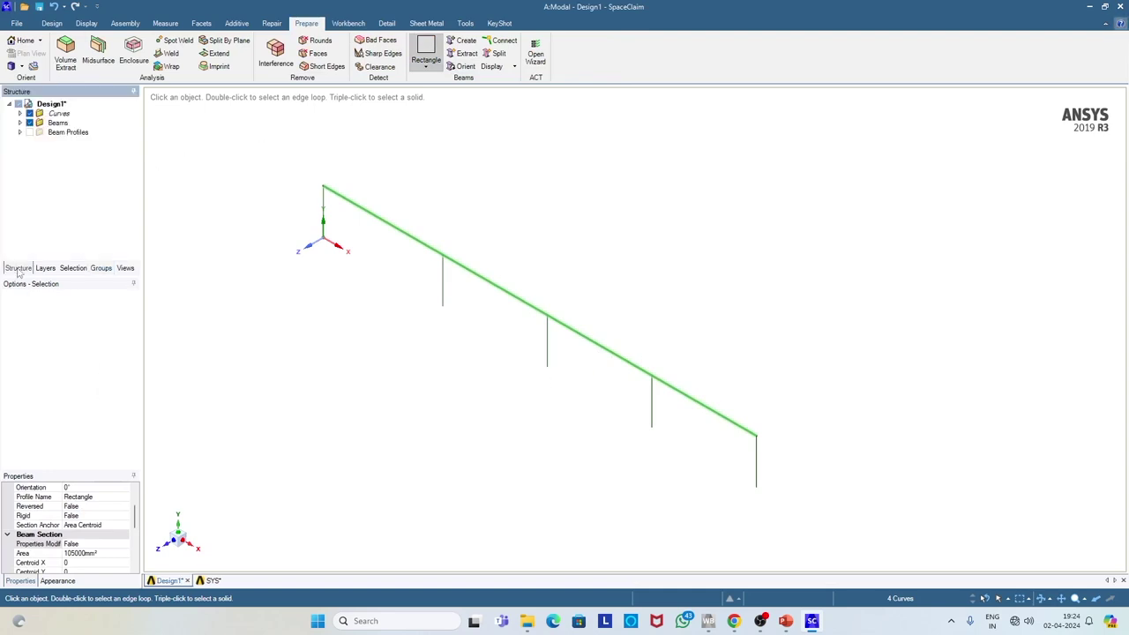
click(19, 132)
click(75, 142)
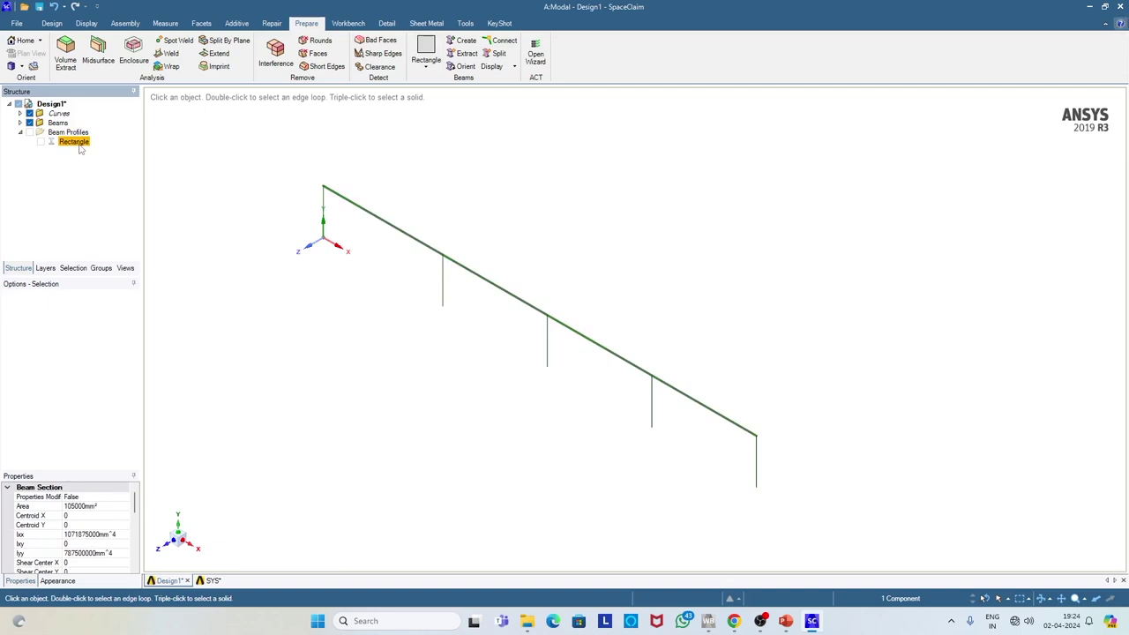
click(78, 144)
text(Beam Sec)
key(Return)
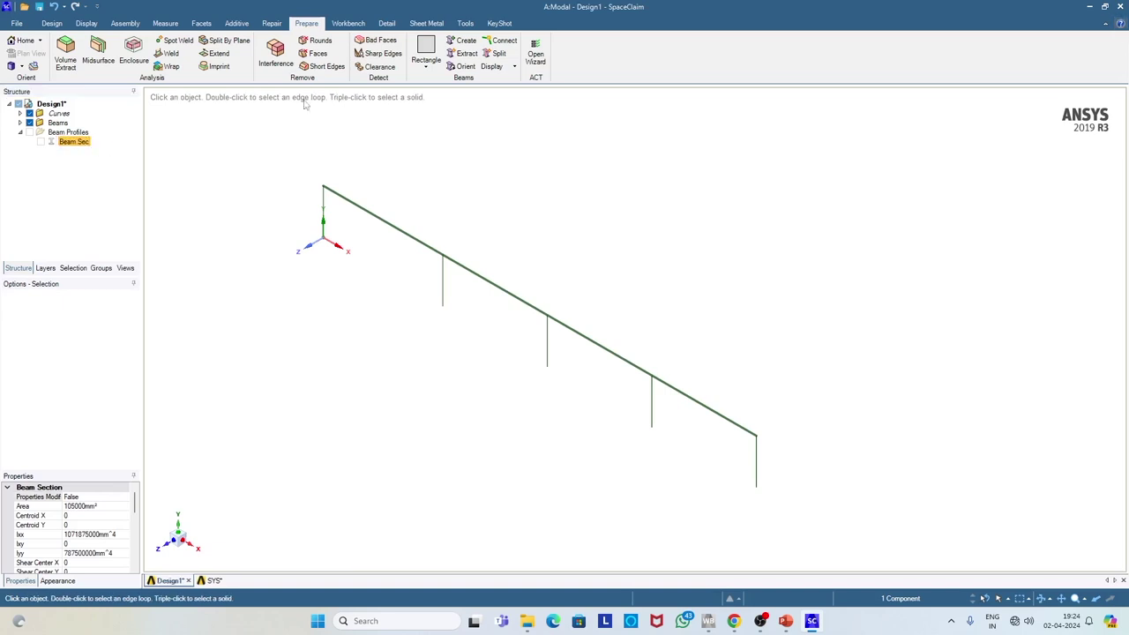
- Insert another solid Rectangle profile from the new profile library, open it for editing and select its B dimension
click(53, 24)
click(306, 22)
click(427, 65)
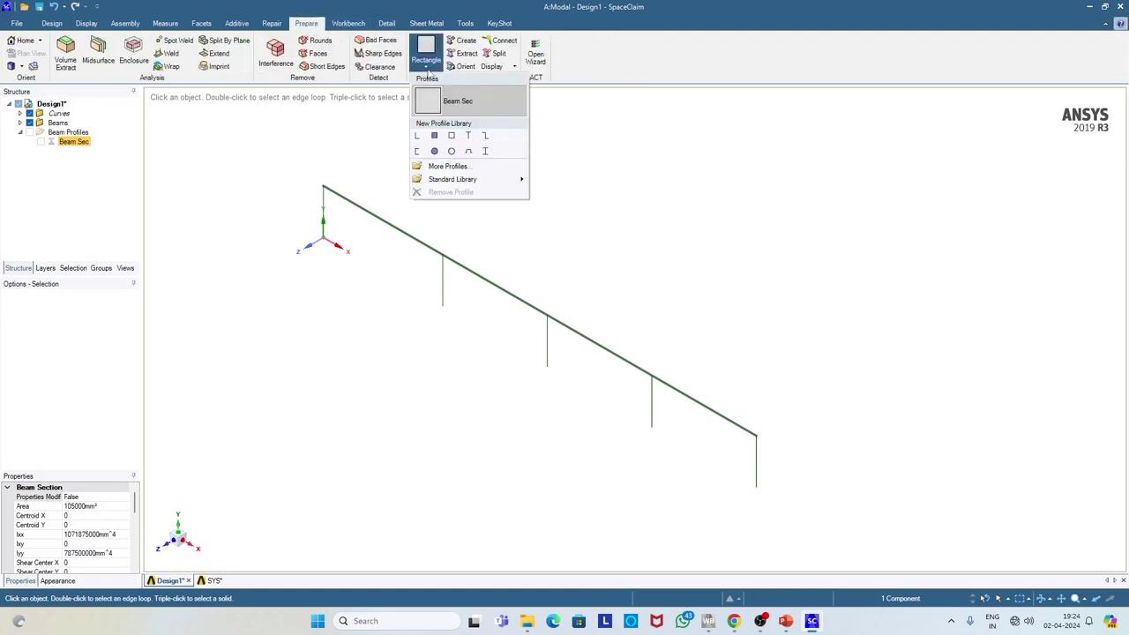
click(434, 135)
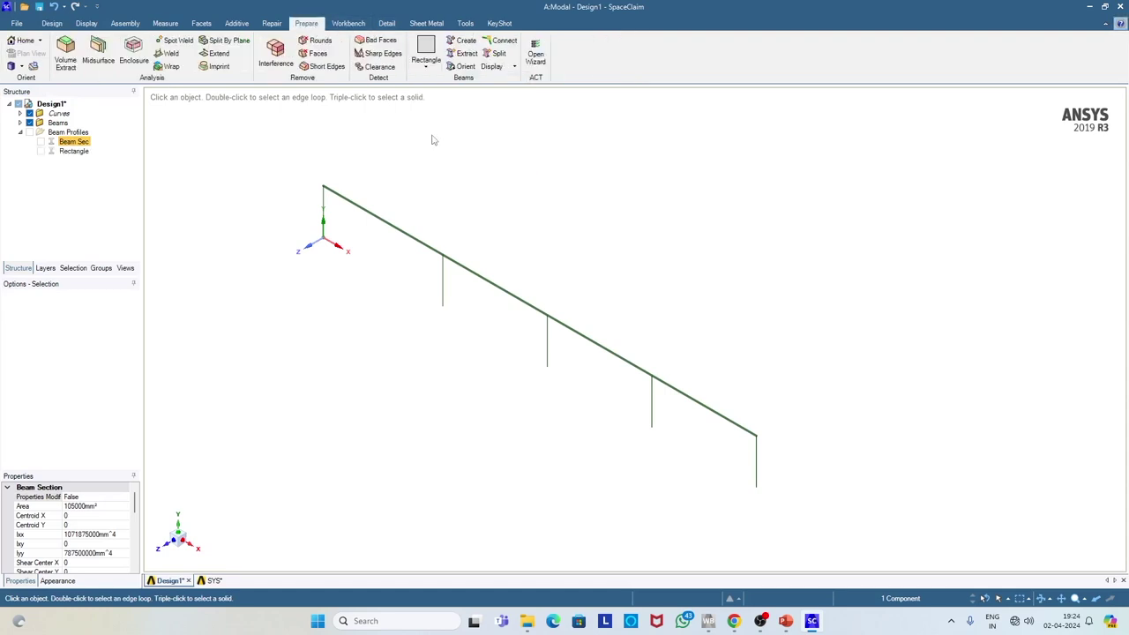
click(74, 150)
right_click(78, 152)
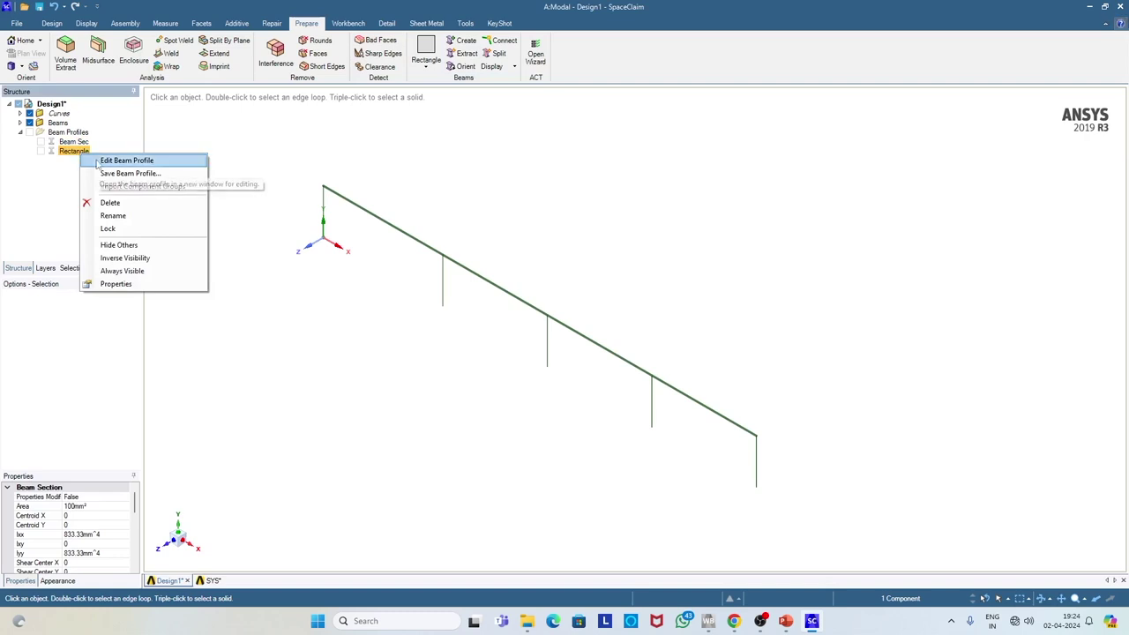
click(89, 161)
click(40, 157)
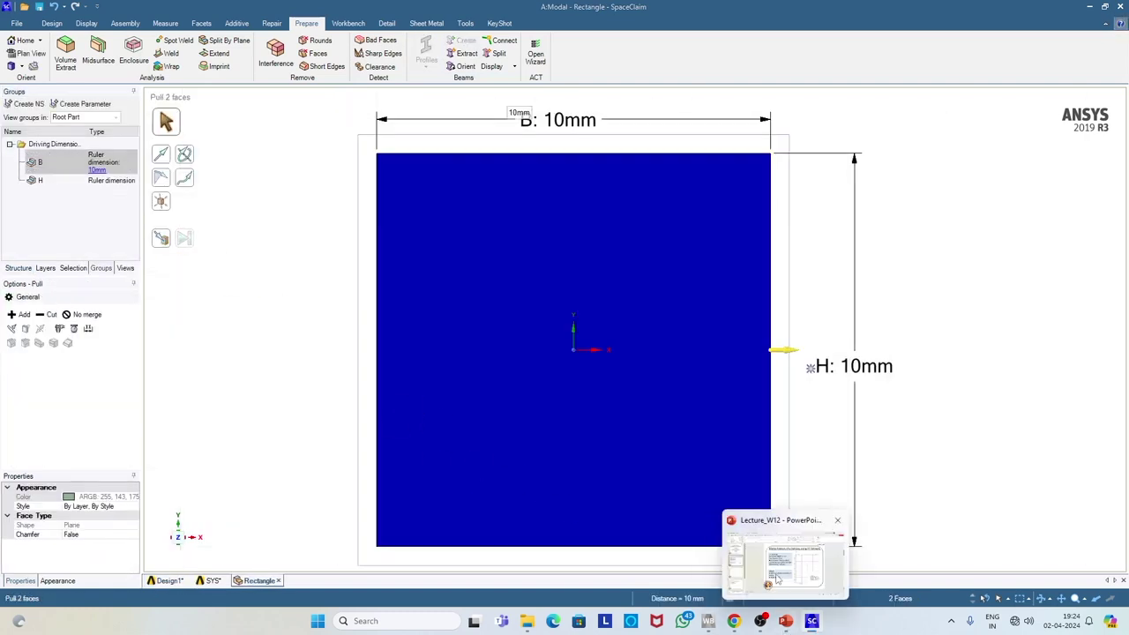
- Check the column section size on the PowerPoint slide and set the new profile's B dimension to 350 mm in SpaceClaim
click(787, 620)
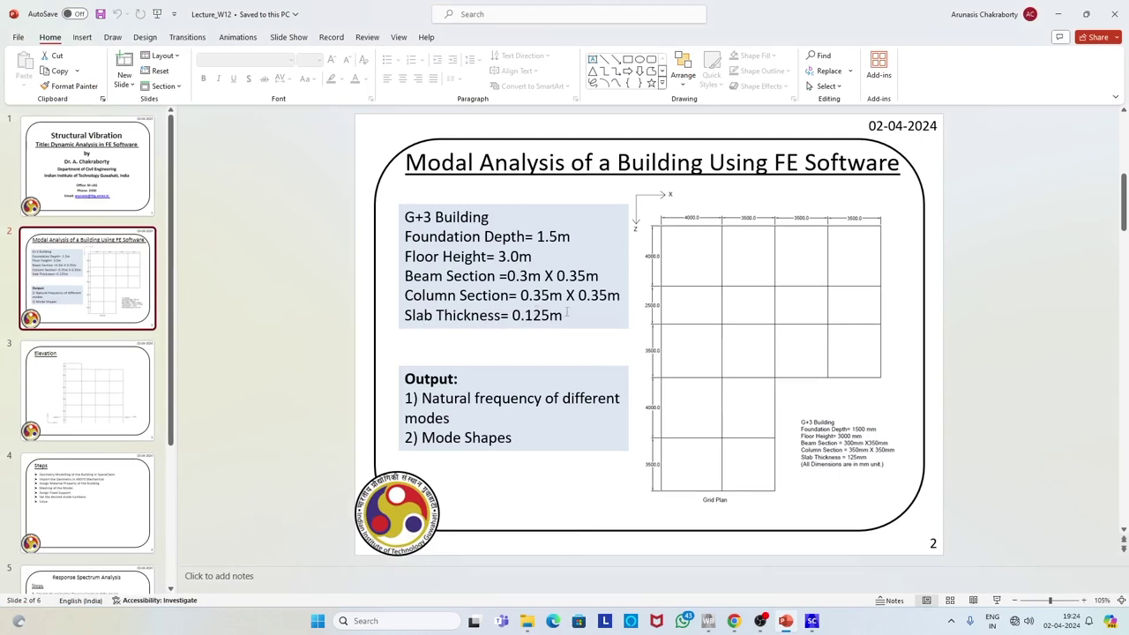
click(1059, 14)
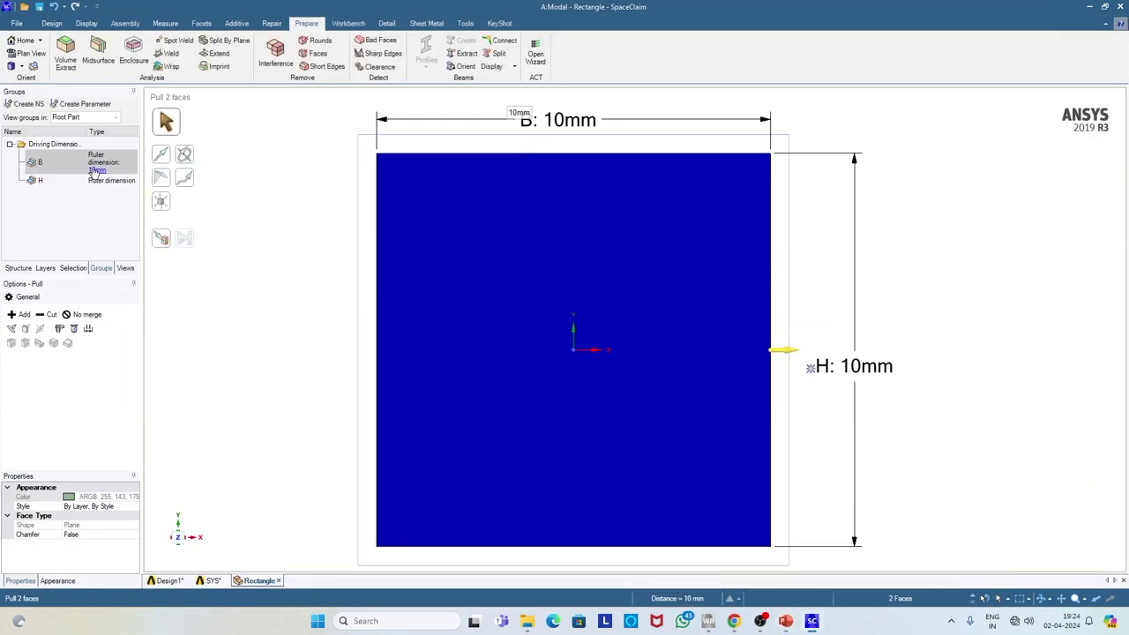
click(95, 172)
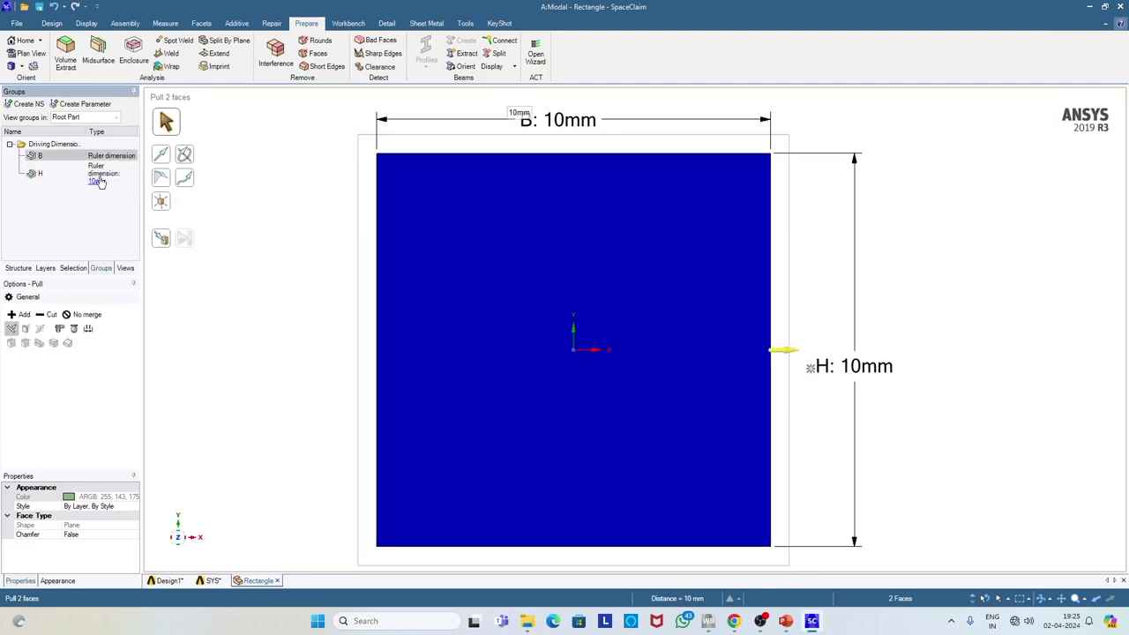
ctrl+click(99, 168)
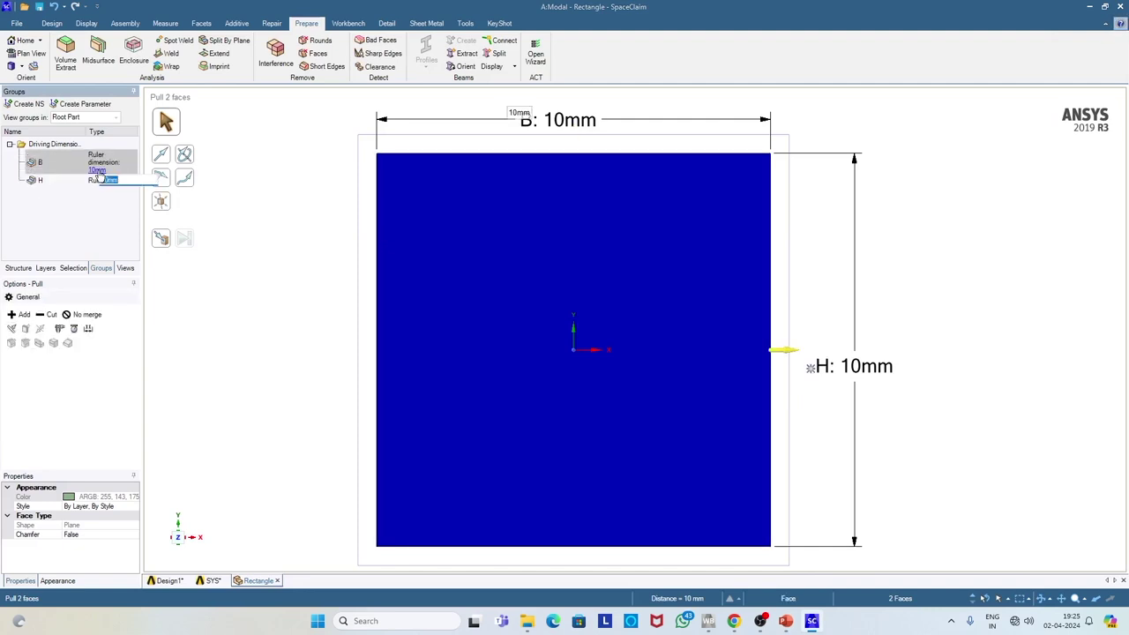
click(98, 176)
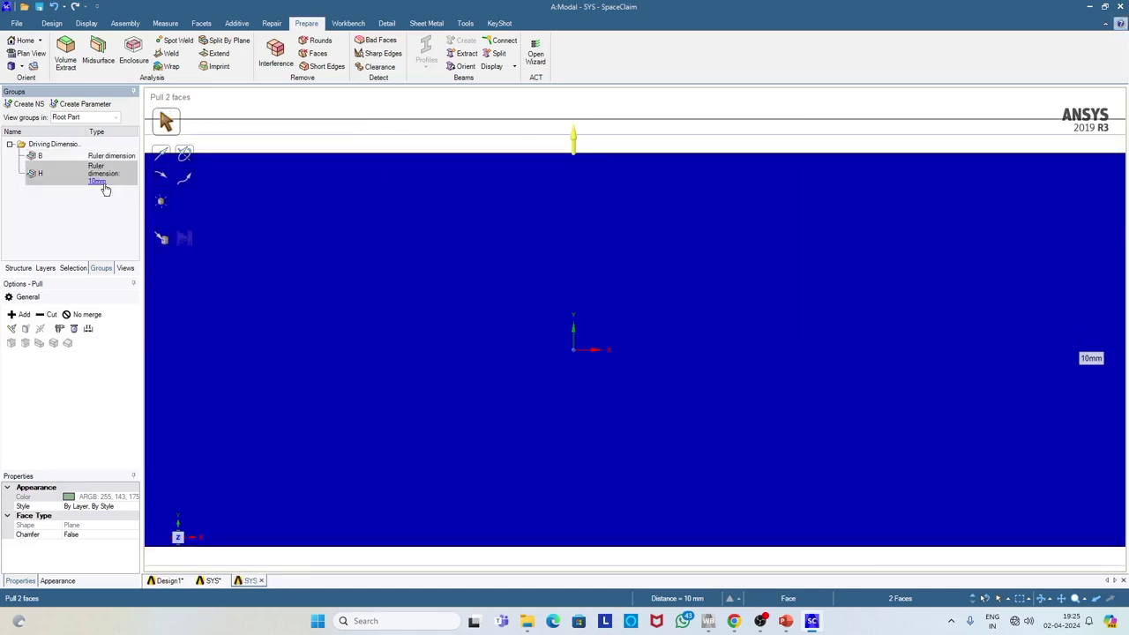
- Set the new profile's H dimension to 350 mm
click(101, 188)
text(170)
key(Return)
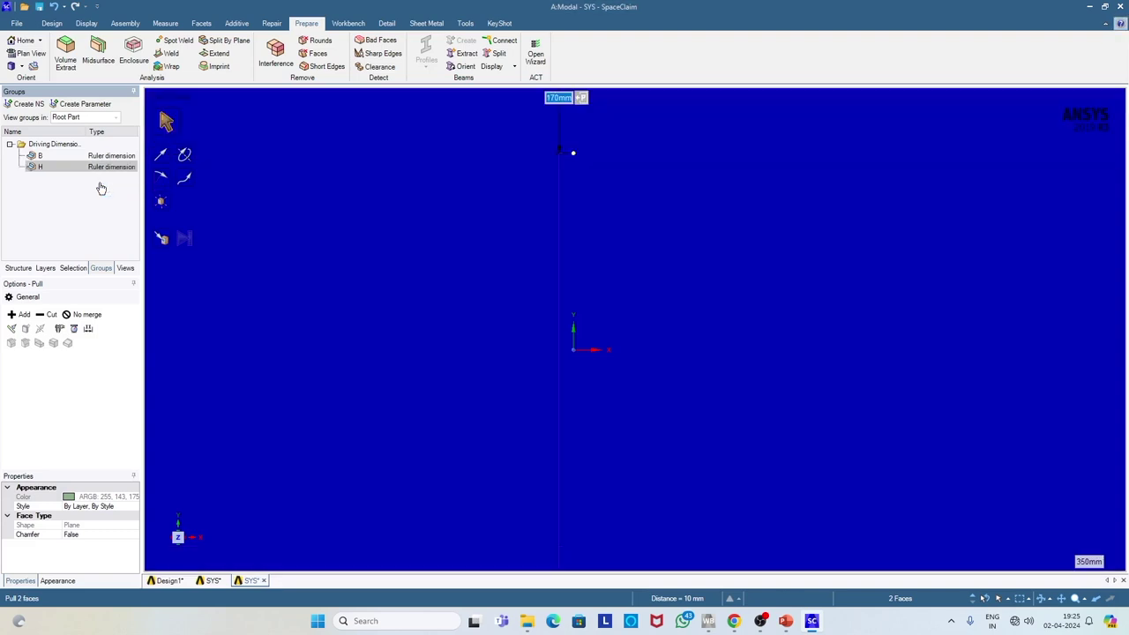
click(51, 24)
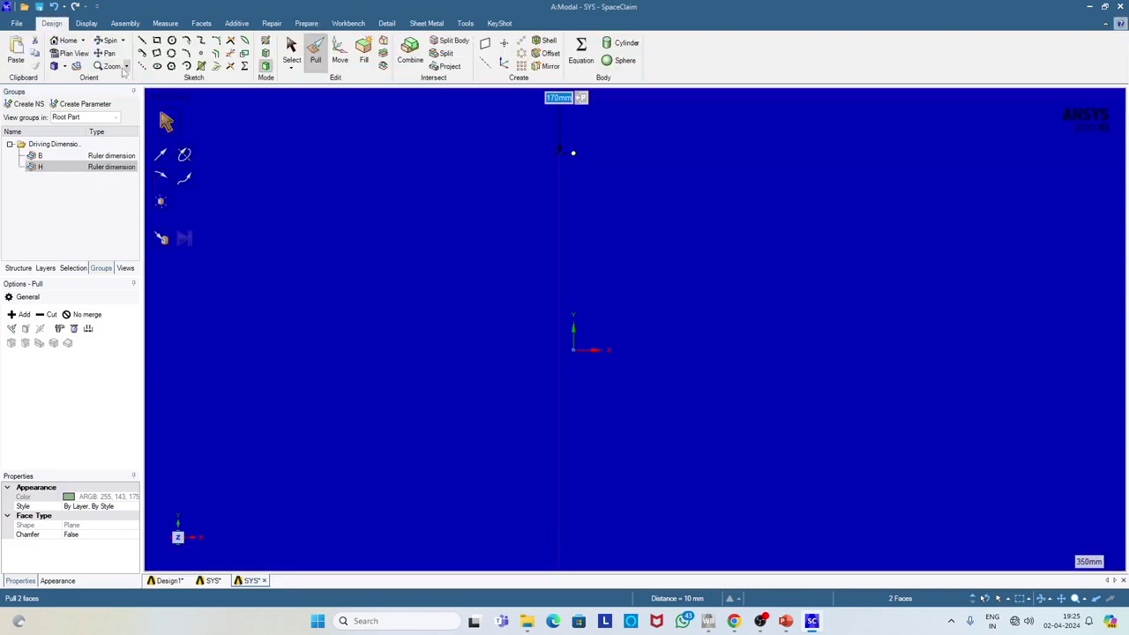
- Return from the profile document to the Design1 frame model
click(126, 66)
click(128, 81)
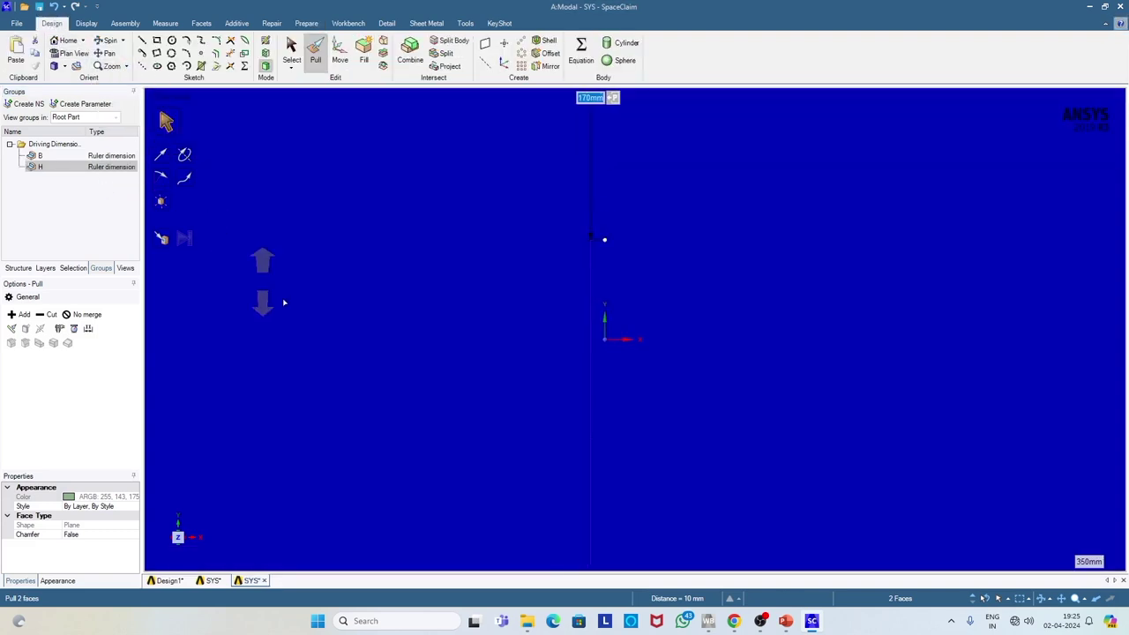
click(168, 582)
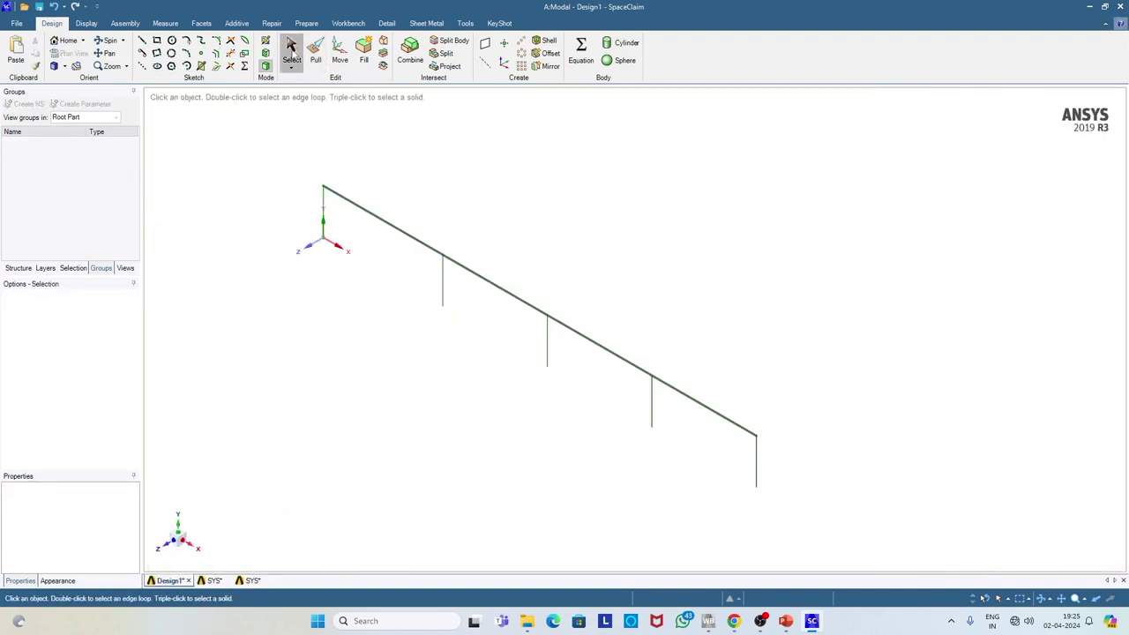
- Assign the new Rectangle profile to all five vertical column lines of the frame
click(323, 201)
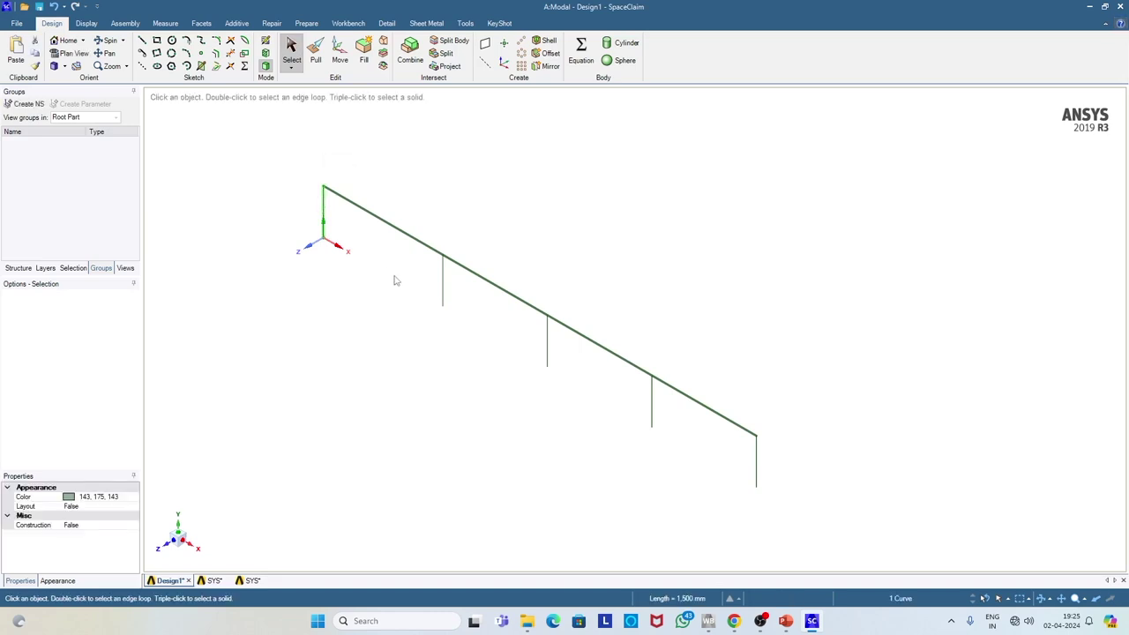
click(443, 282)
click(323, 210)
ctrl+click(442, 284)
ctrl+click(548, 340)
ctrl+click(653, 398)
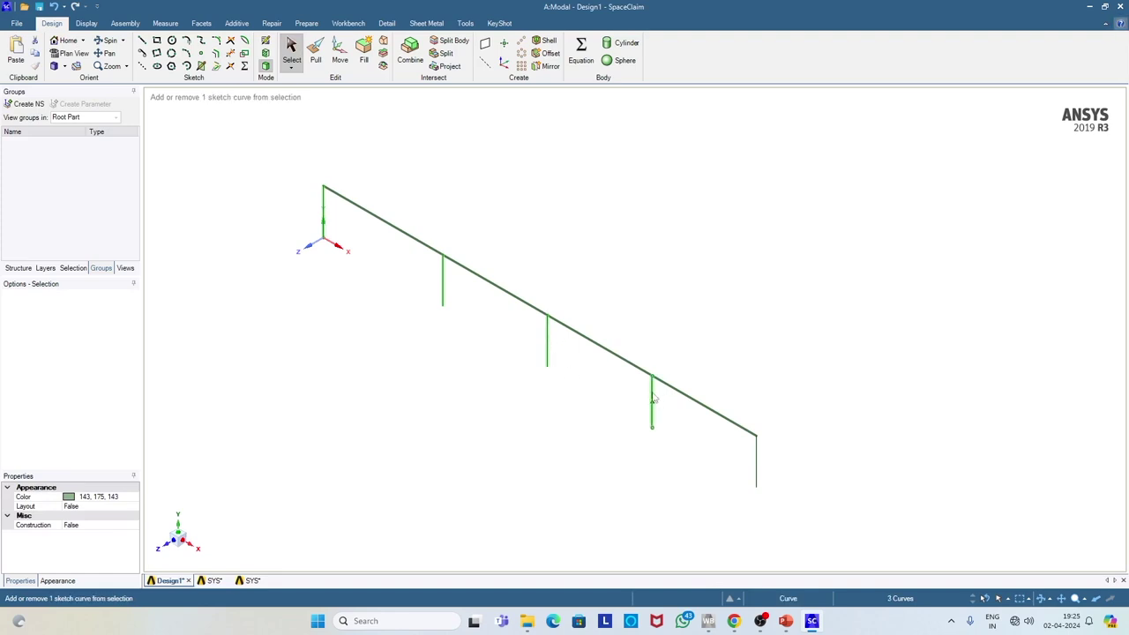
ctrl+click(757, 460)
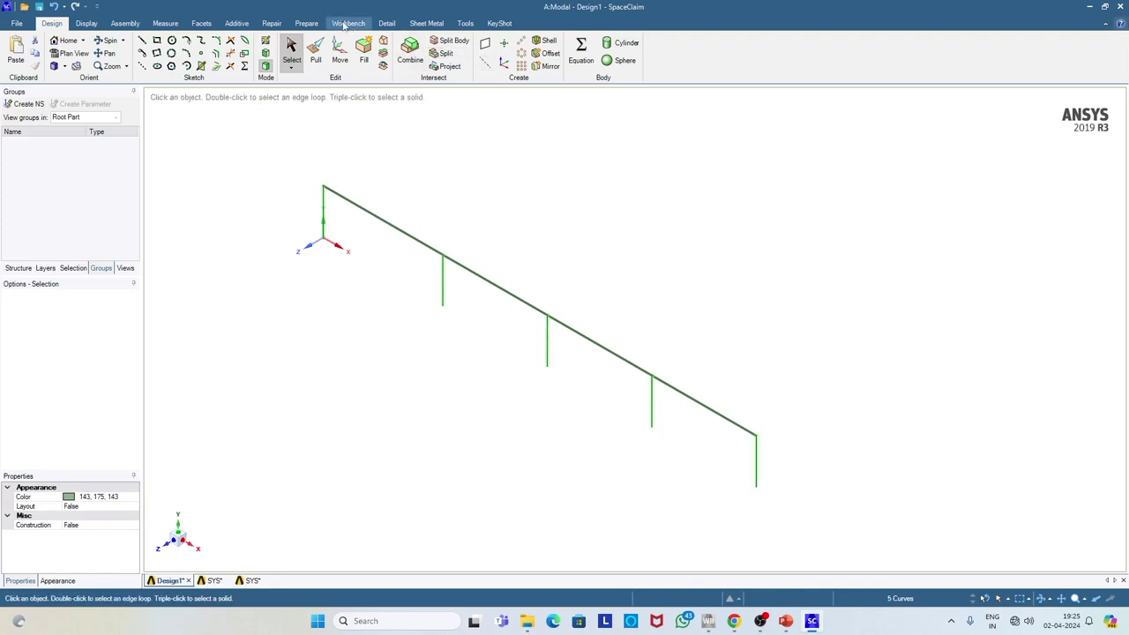
click(306, 23)
click(428, 68)
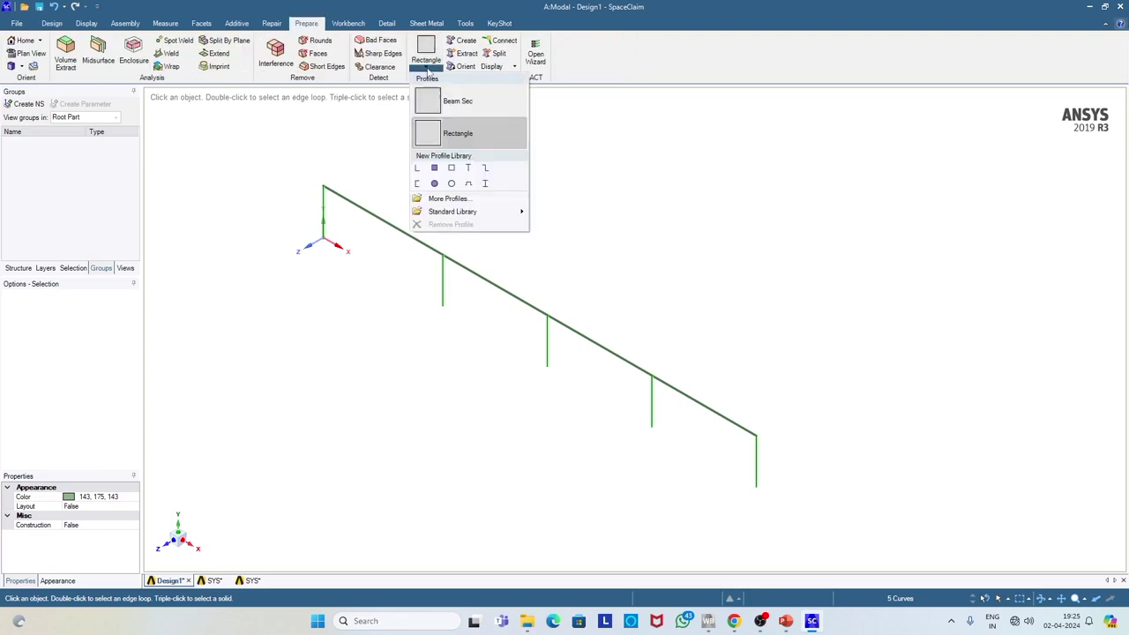
click(457, 134)
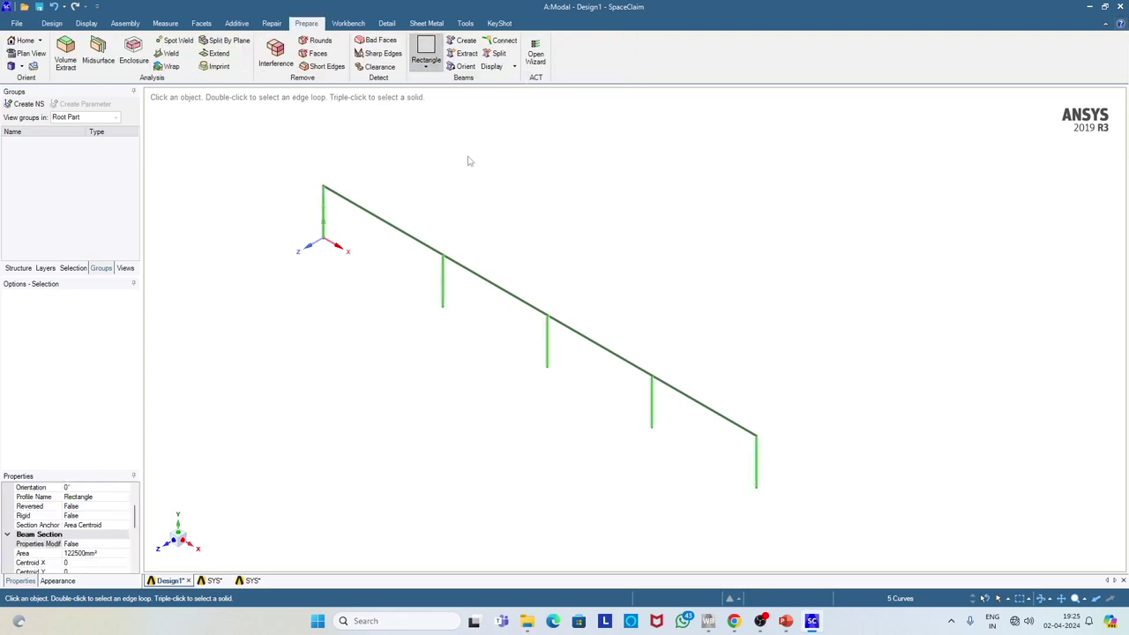
click(636, 241)
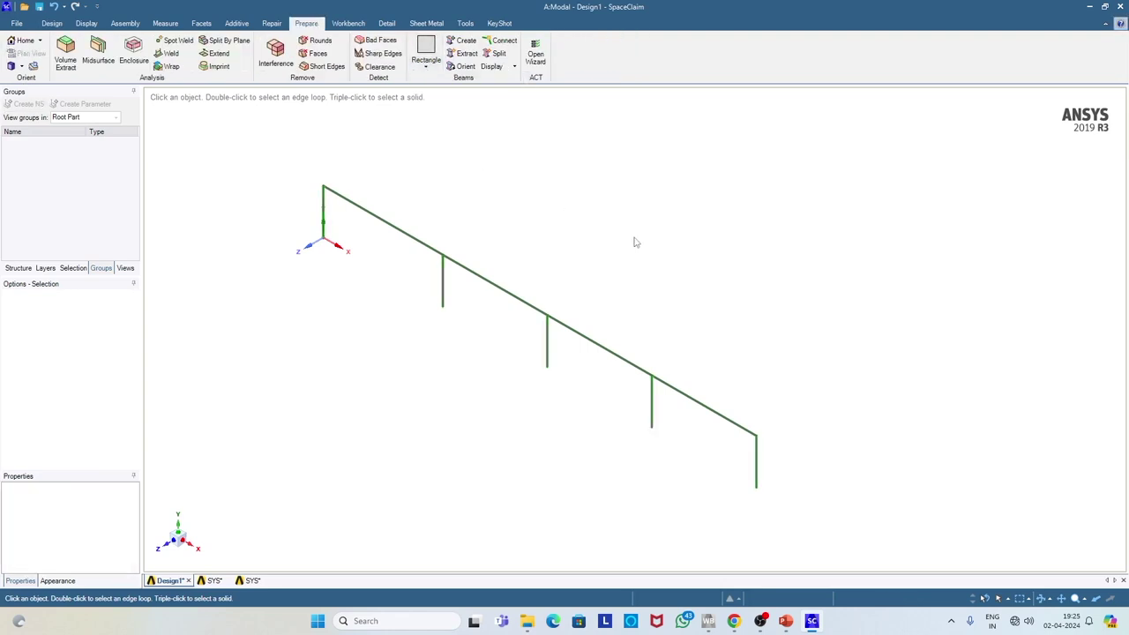
- Rename the Rectangle beam profile in the structure tree as "Col Sec" and return to 3D mode
click(19, 268)
click(19, 123)
click(73, 142)
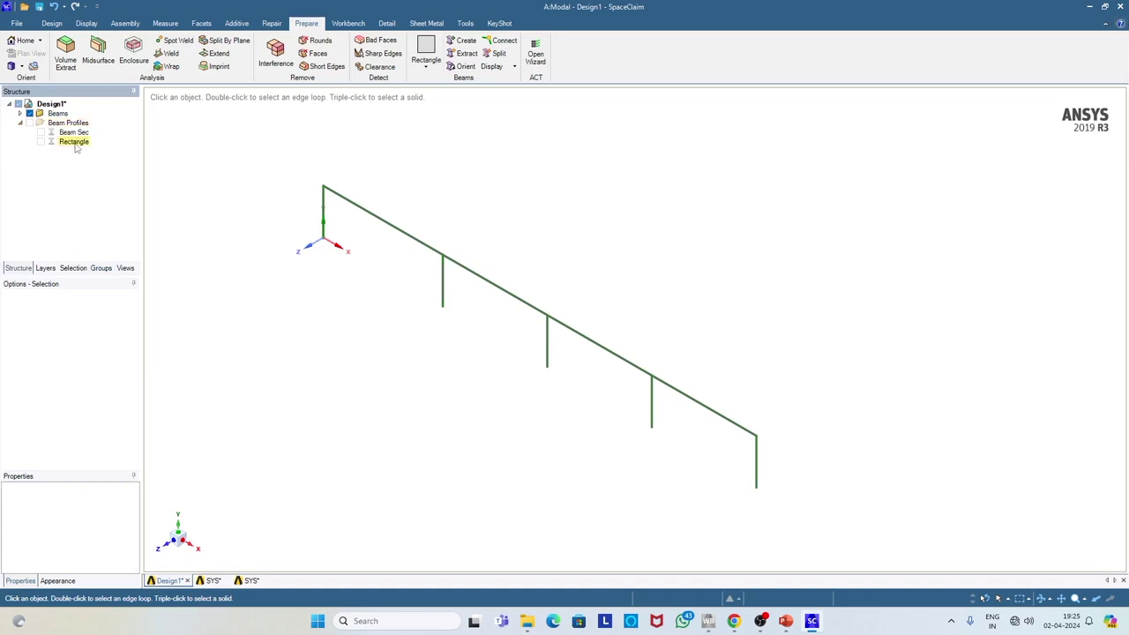
key(k)
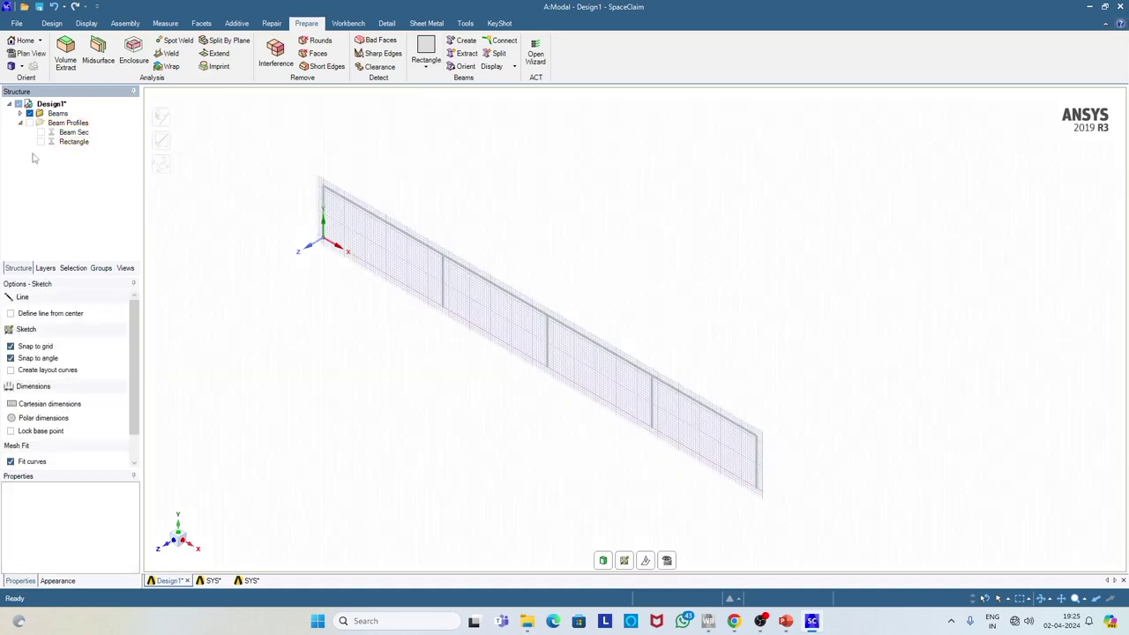
click(70, 144)
click(69, 143)
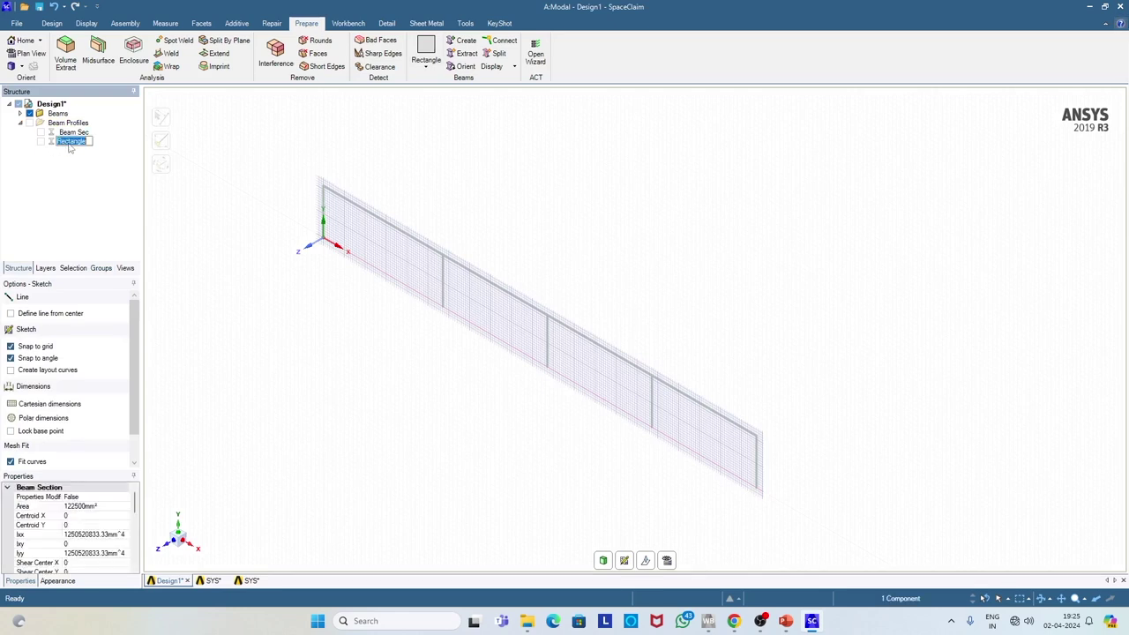
text(Col Sec)
key(Return)
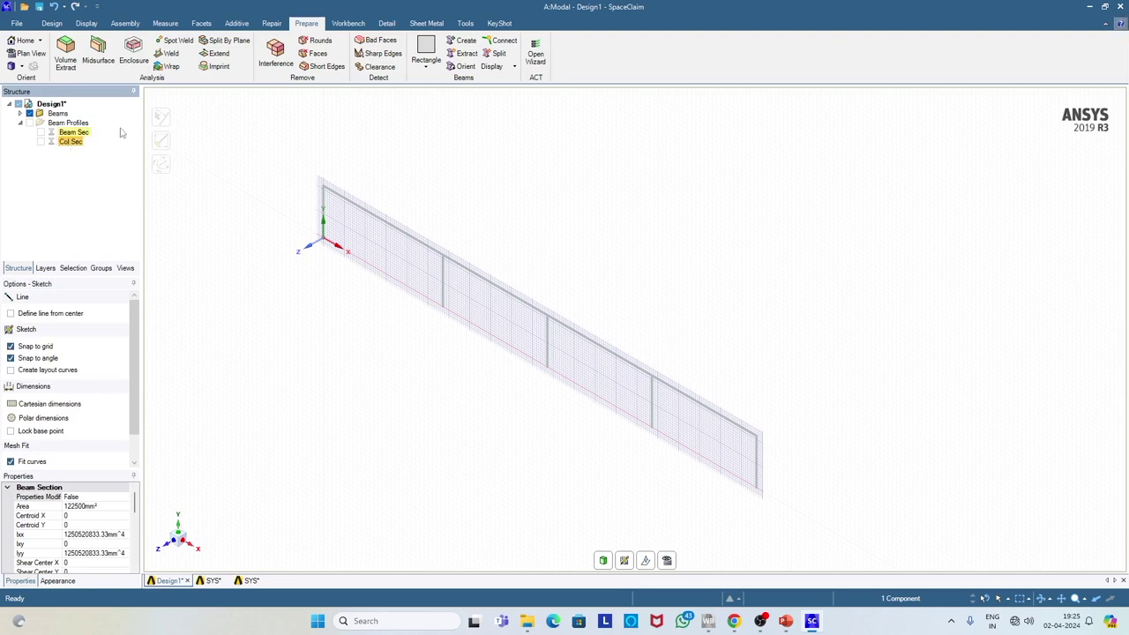
click(51, 23)
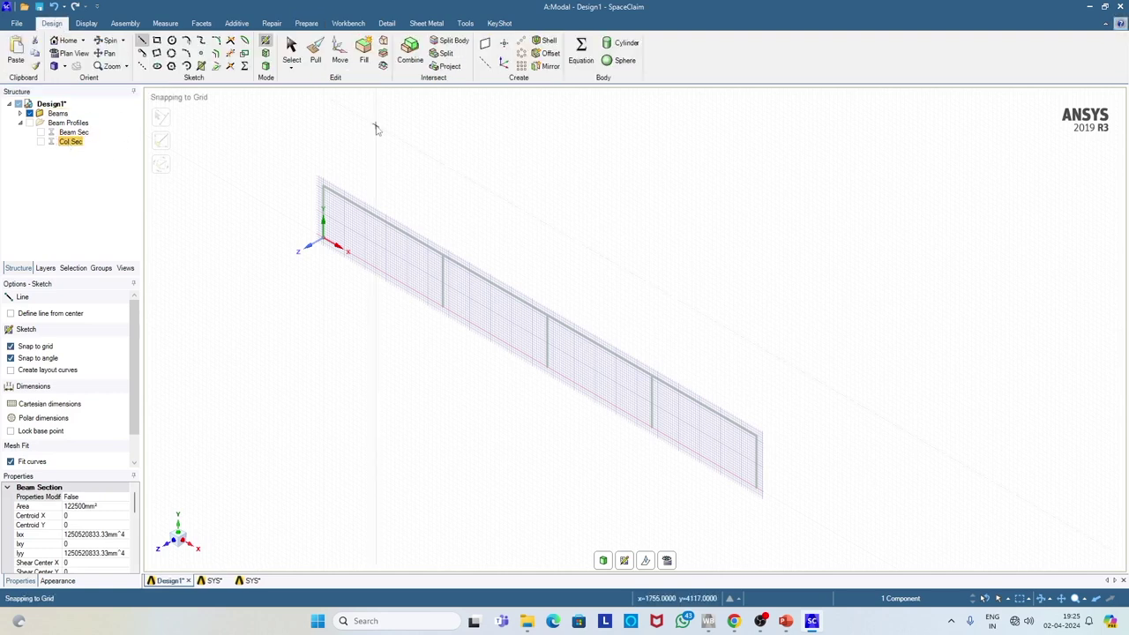
click(266, 66)
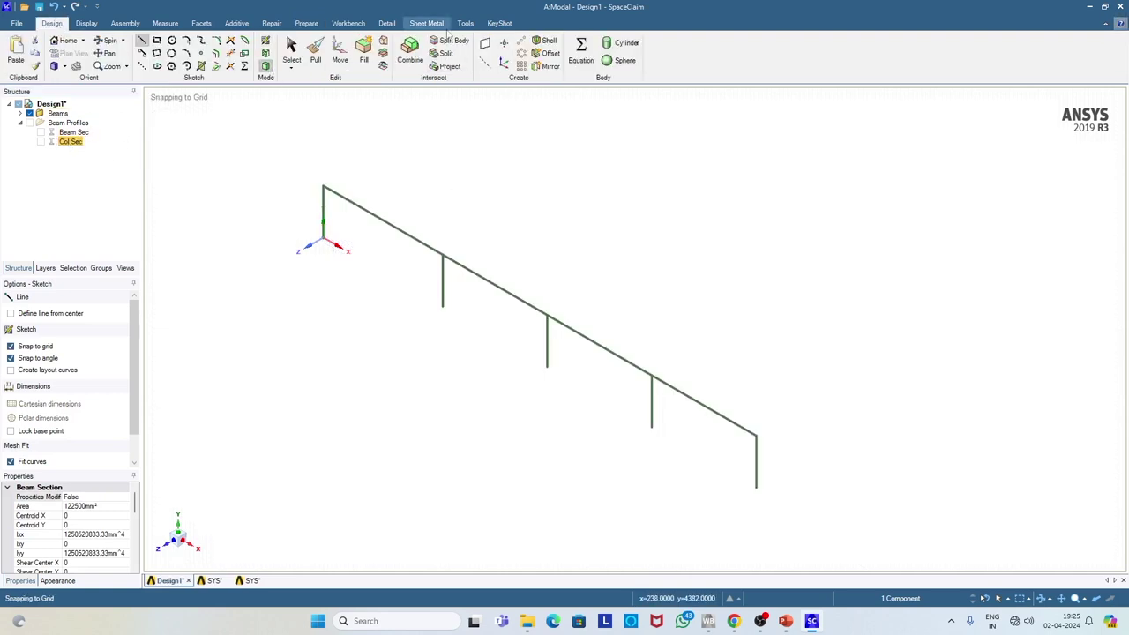
- Display the frame's members as solid beams to inspect their sections, and switch them back to wire beams
click(307, 24)
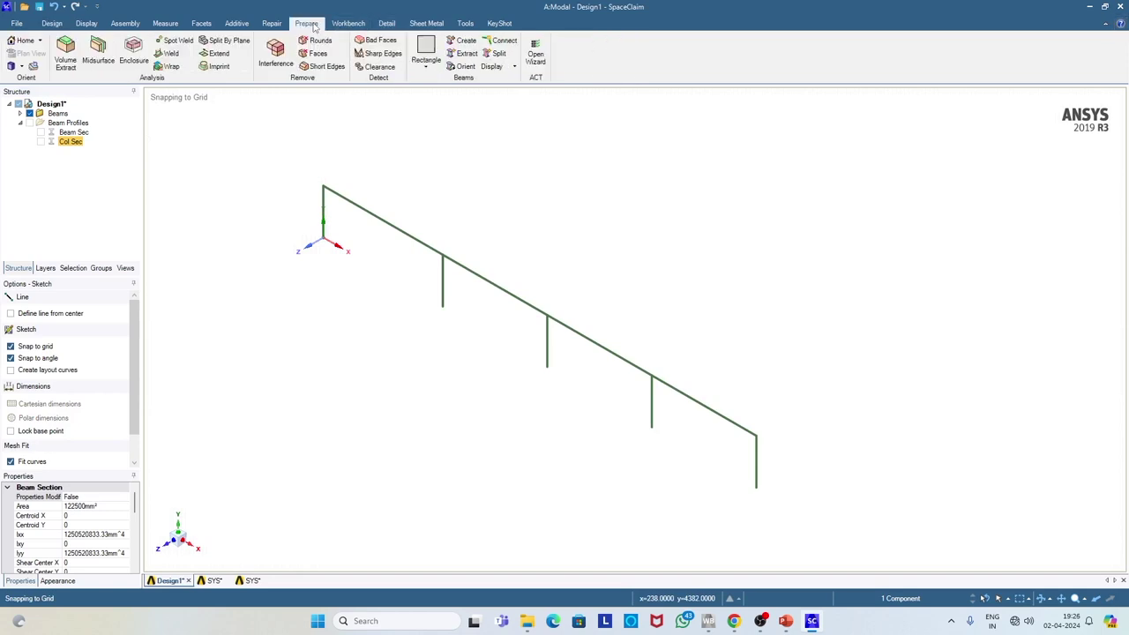
click(86, 23)
click(55, 24)
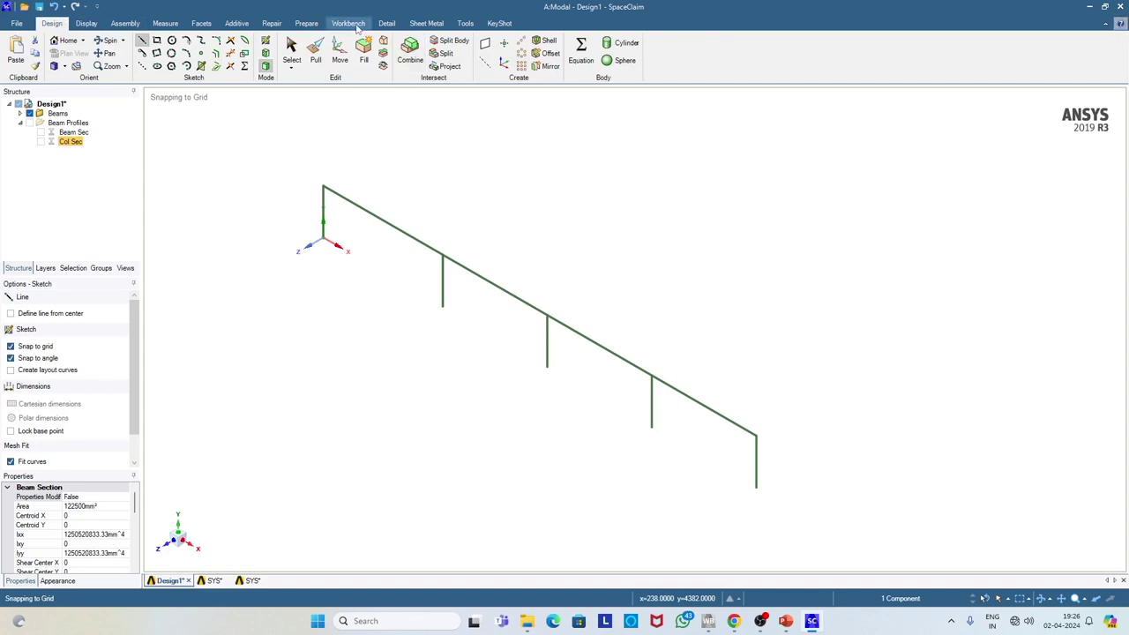
click(301, 24)
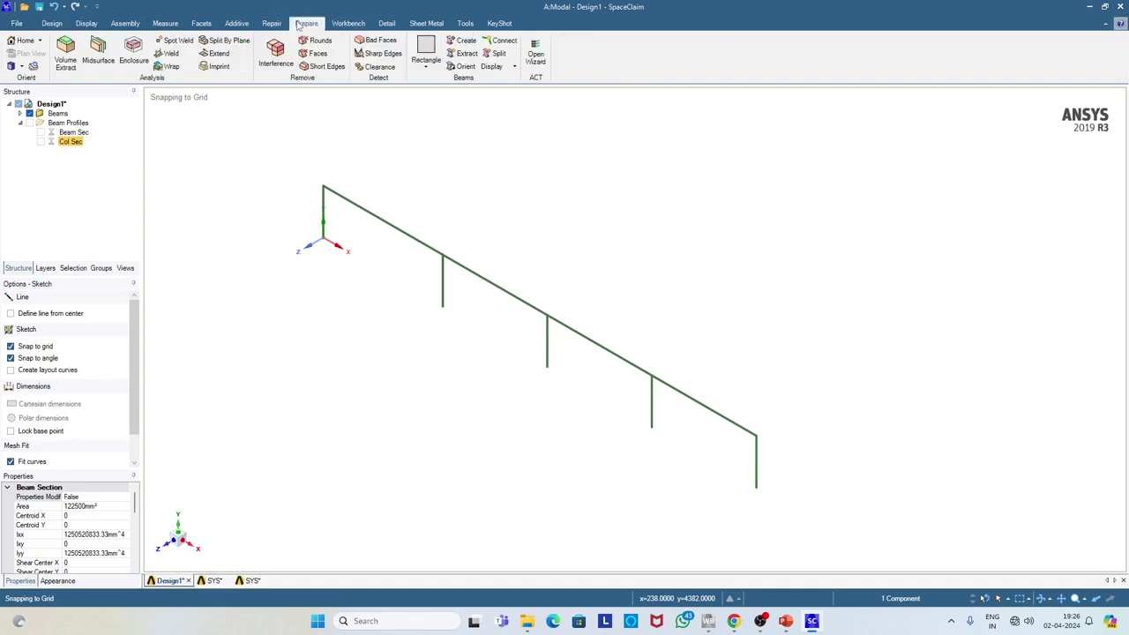
click(496, 67)
click(527, 108)
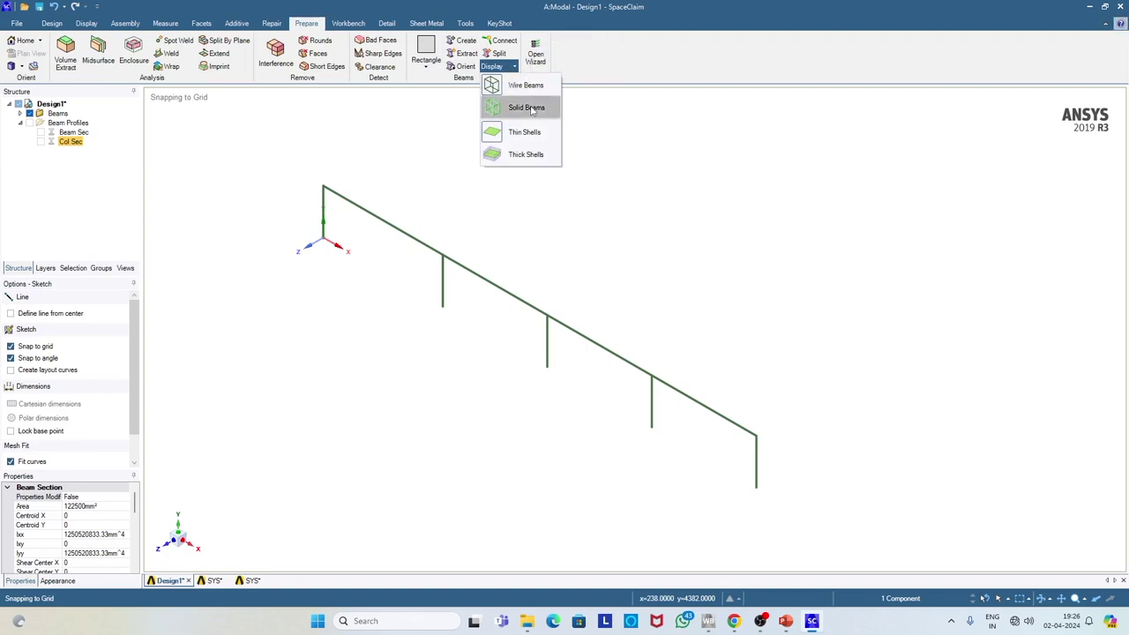
middle_drag(560, 403, 547, 378)
scroll(555, 405, up, 1)
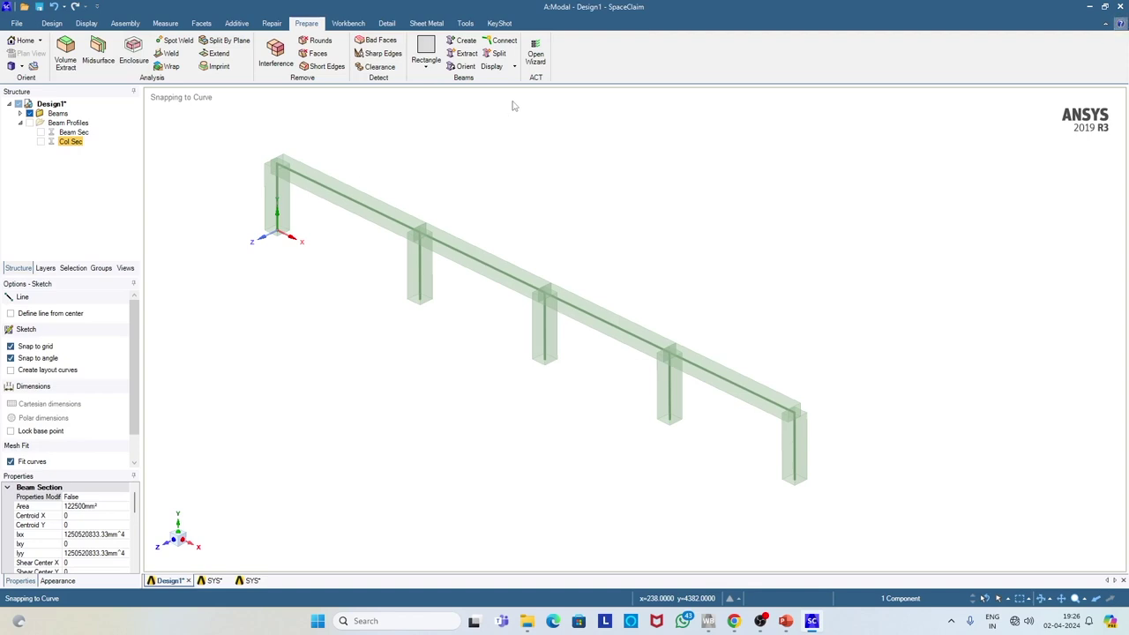
click(499, 66)
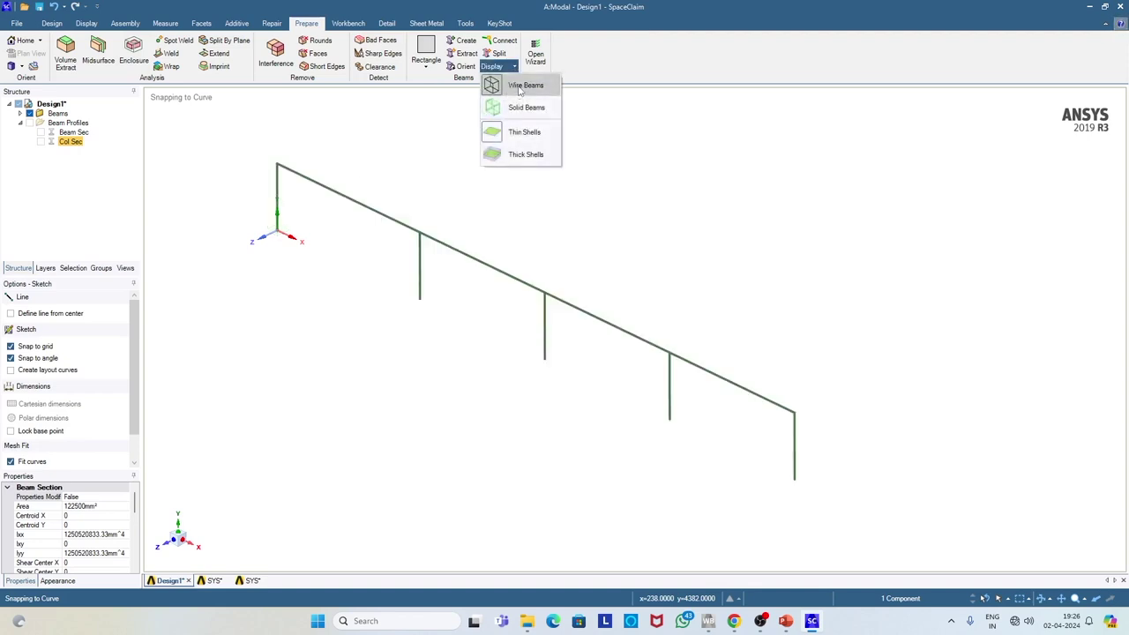
- Create a one-dimensional linear pattern of the four horizontal beams along the vertical column direction, with count 2 and 3000 mm pitch
click(51, 23)
scroll(590, 245, up, 3)
scroll(590, 244, down, 5)
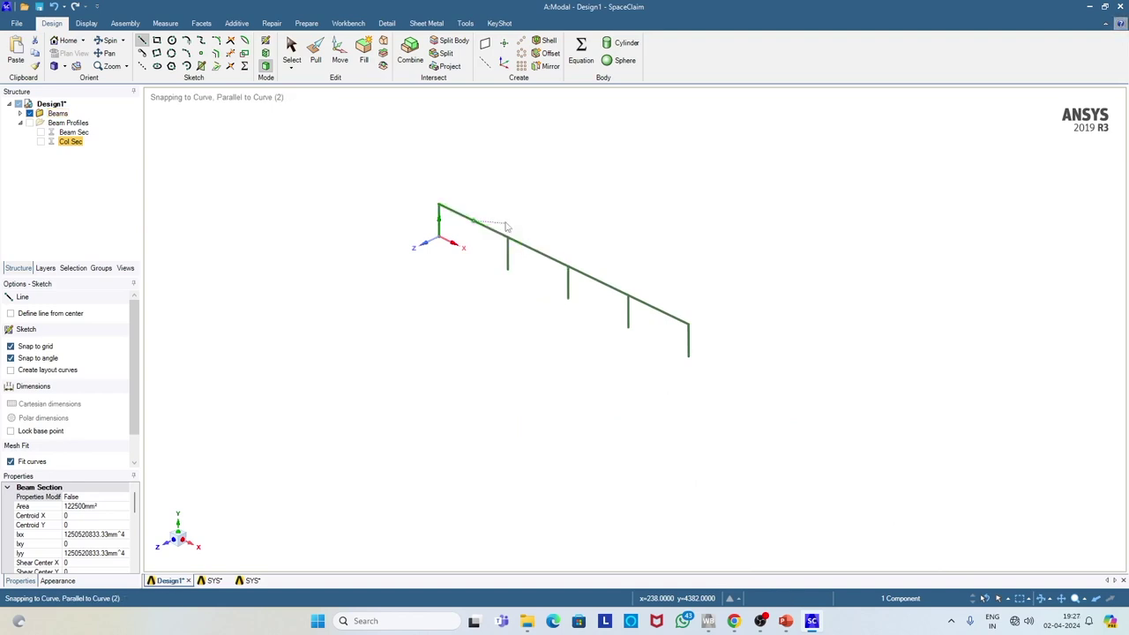
click(292, 49)
click(501, 232)
ctrl+click(535, 256)
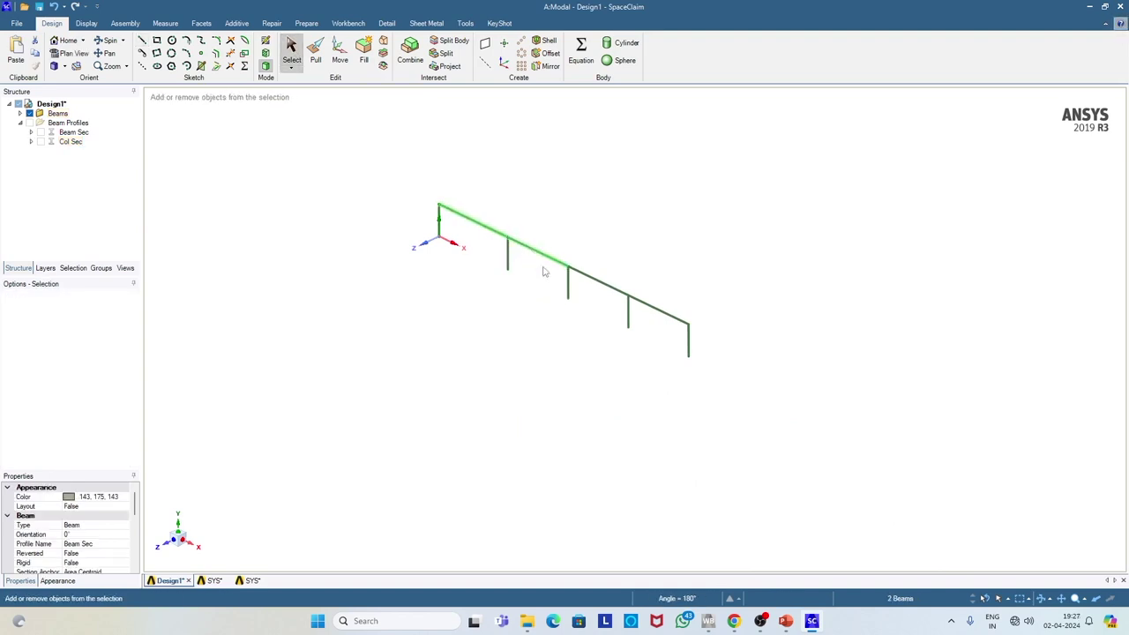
ctrl+click(597, 285)
ctrl+click(660, 315)
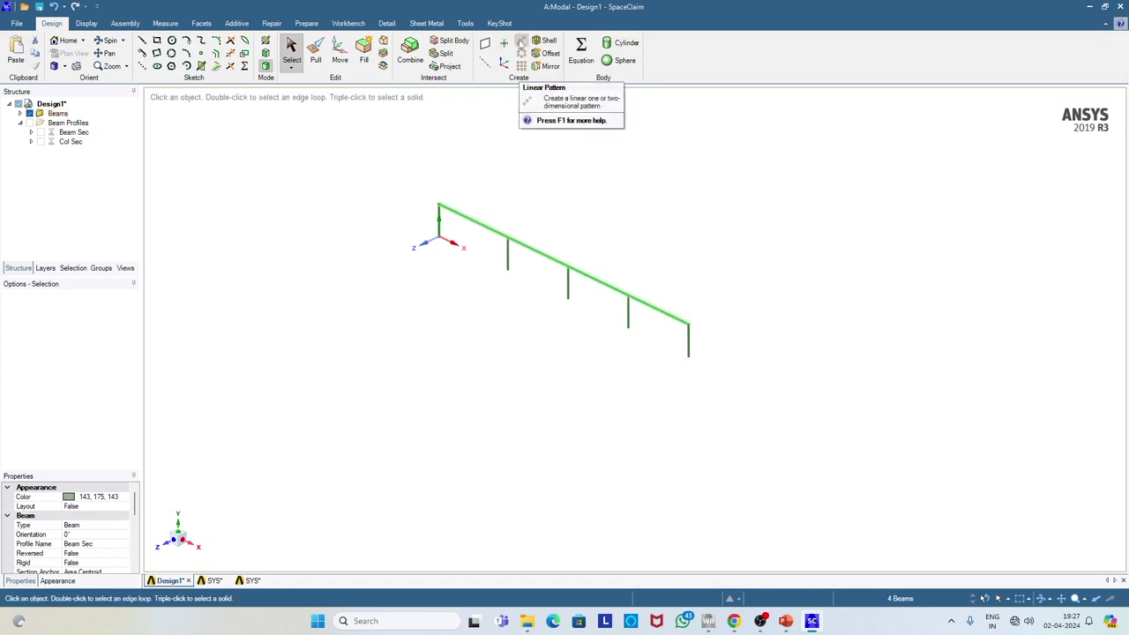
click(522, 44)
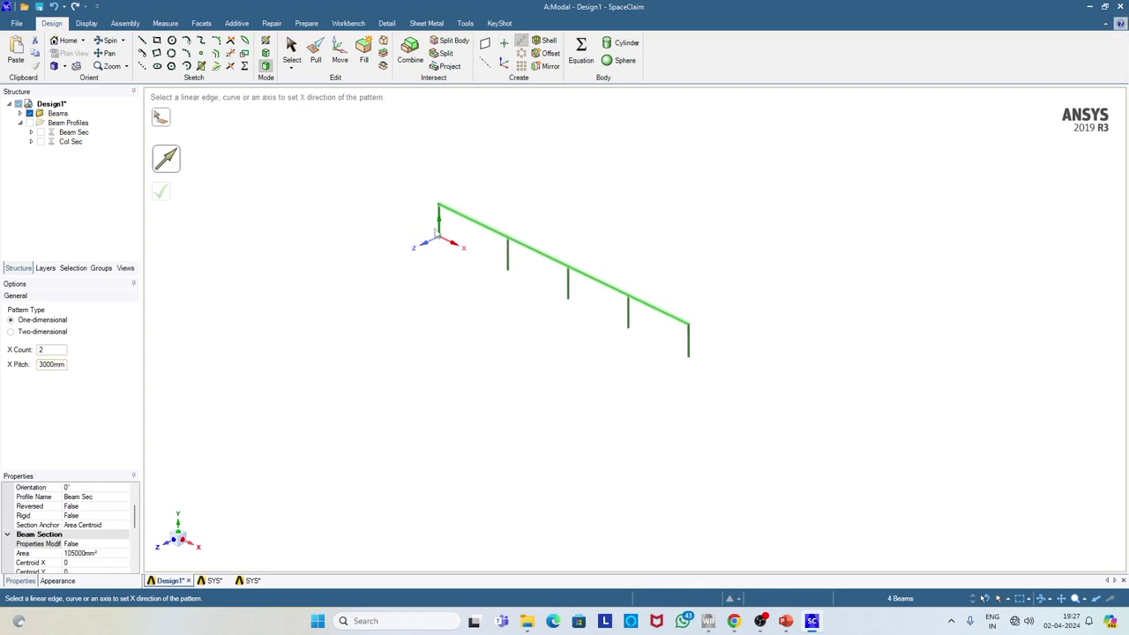
click(438, 231)
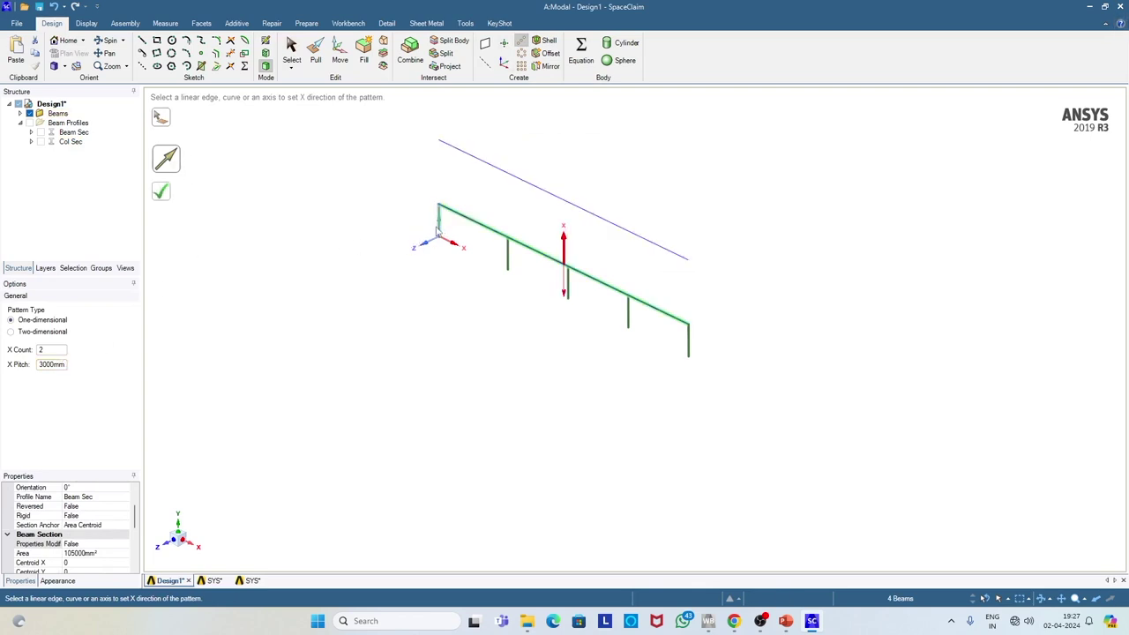
click(167, 202)
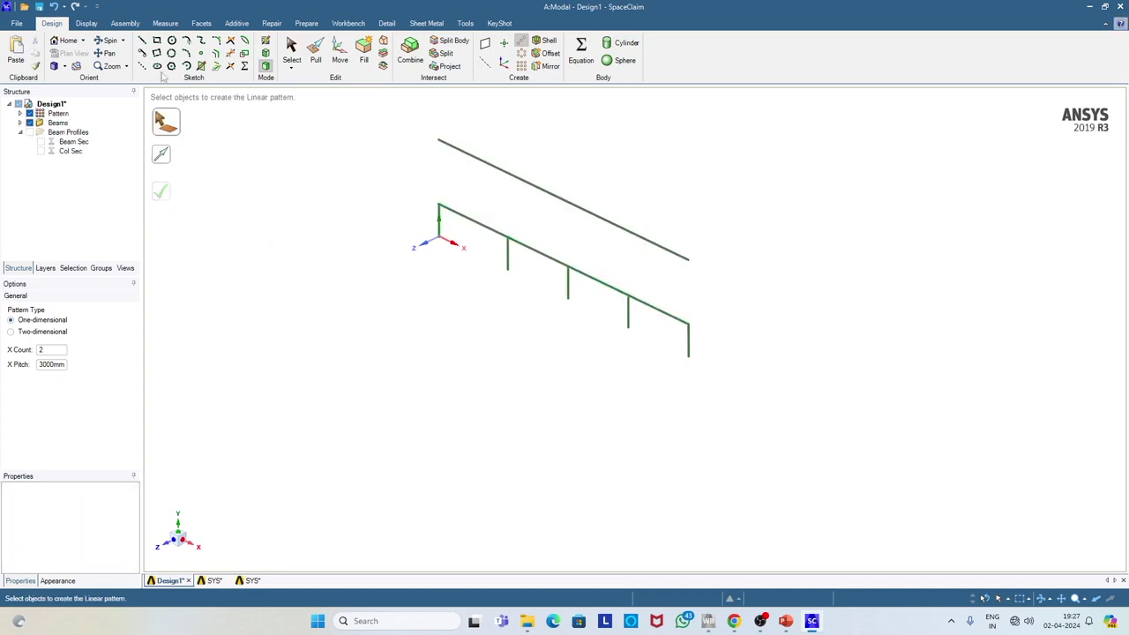
- Try to sketch a vertical line from the first column's top to the upper beam's end, and undo it
click(142, 40)
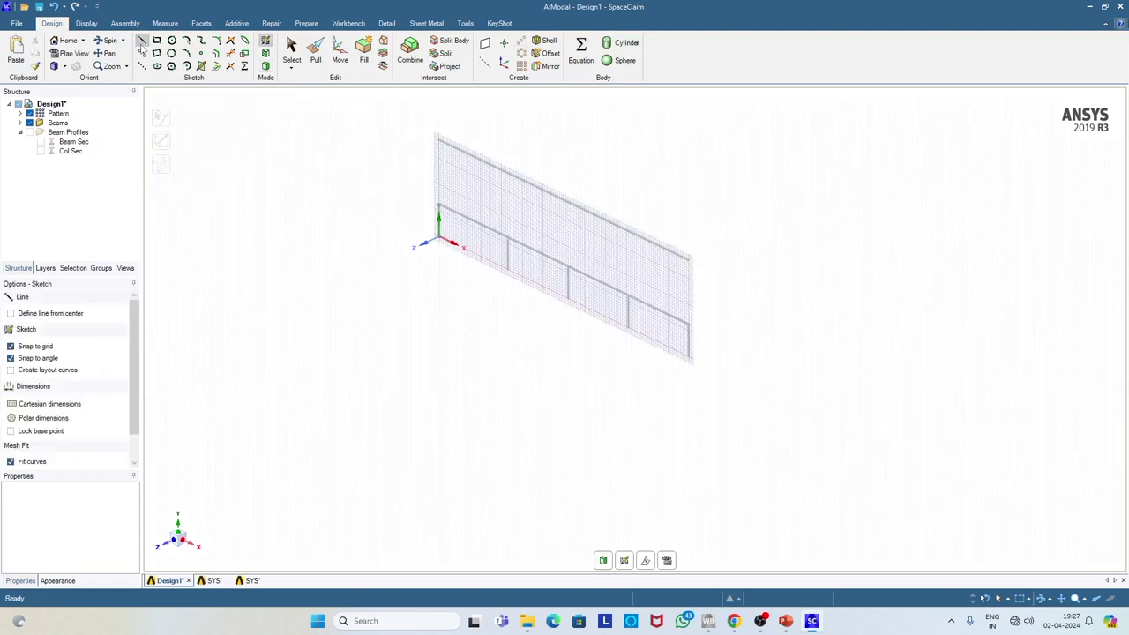
click(439, 207)
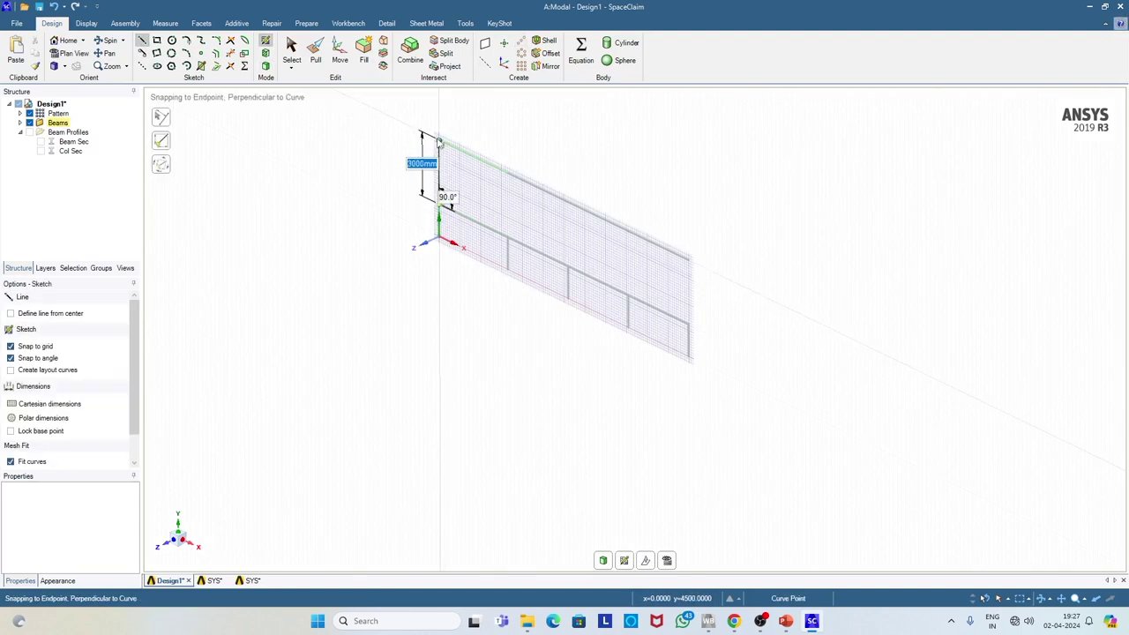
click(439, 141)
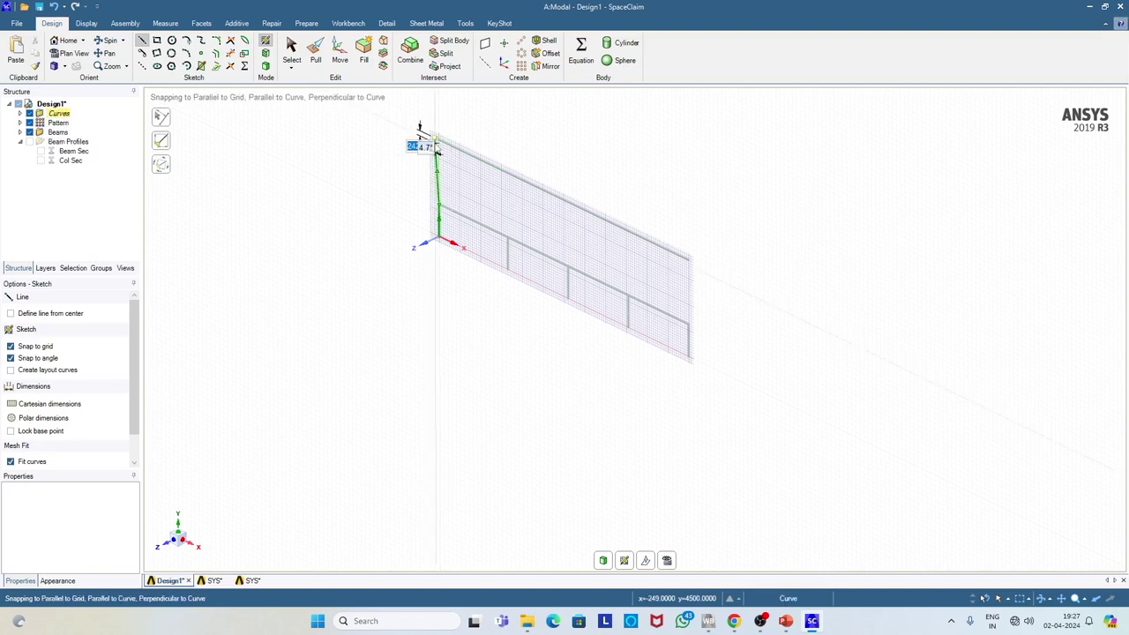
key(Escape)
key(Escape)
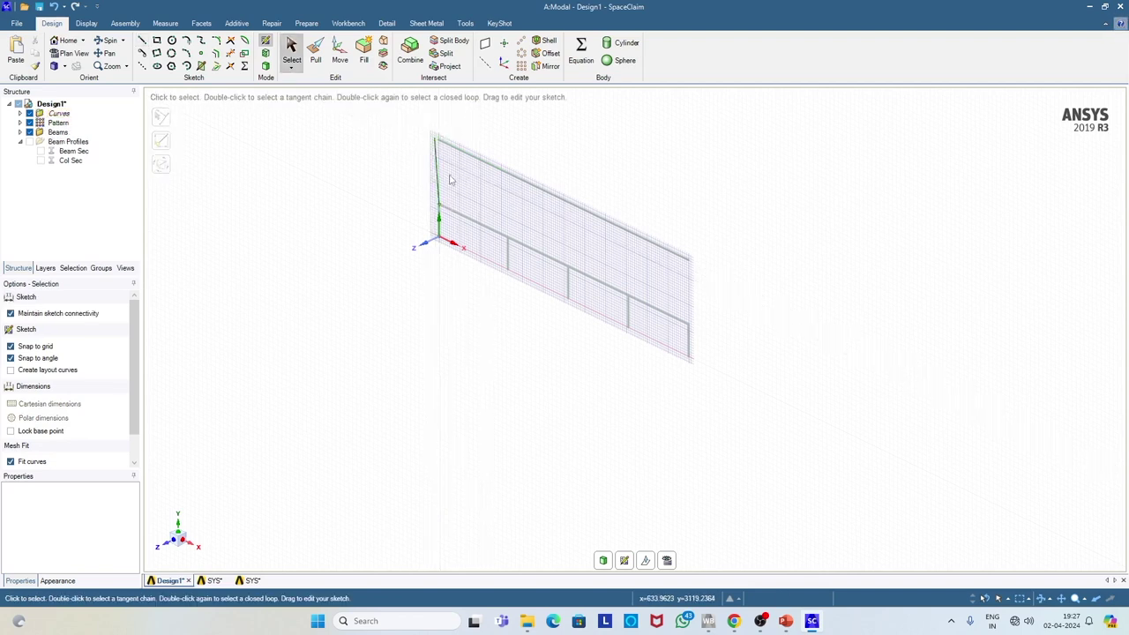
key(ctrl+z)
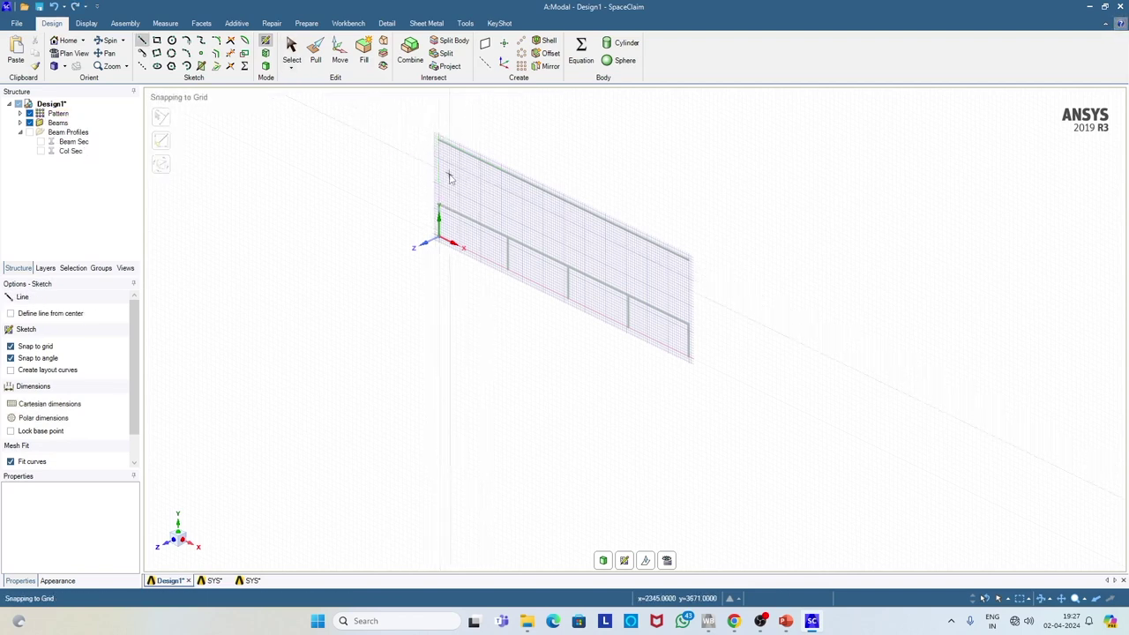
- Sketch a 3000 mm vertical line from the first column's top to the near end of the upper beam line
click(65, 66)
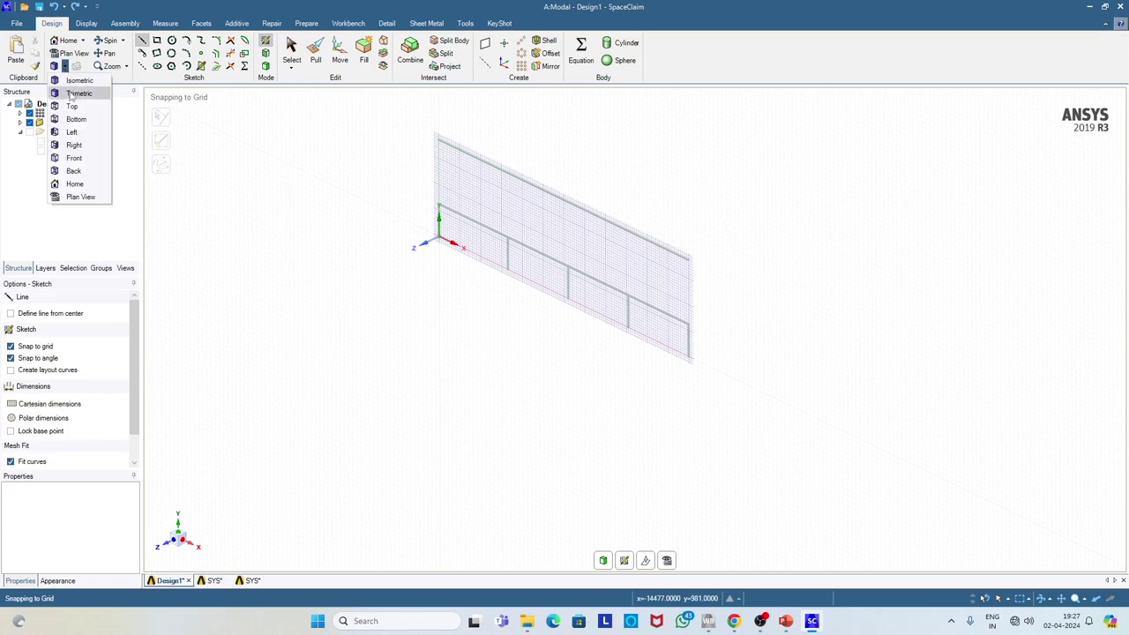
click(74, 158)
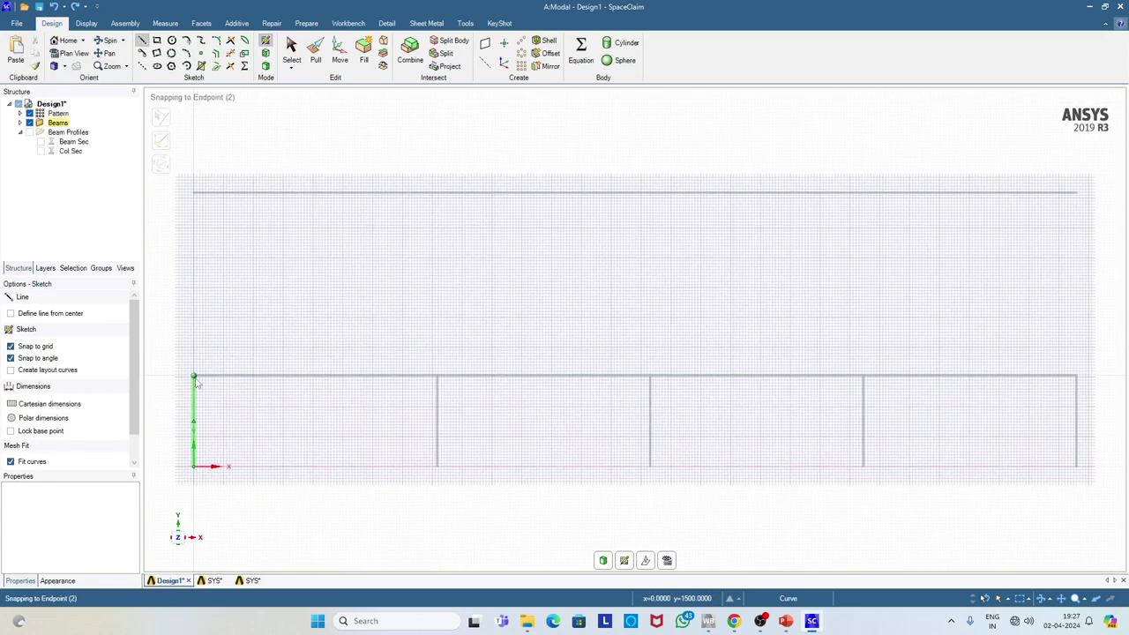
click(194, 377)
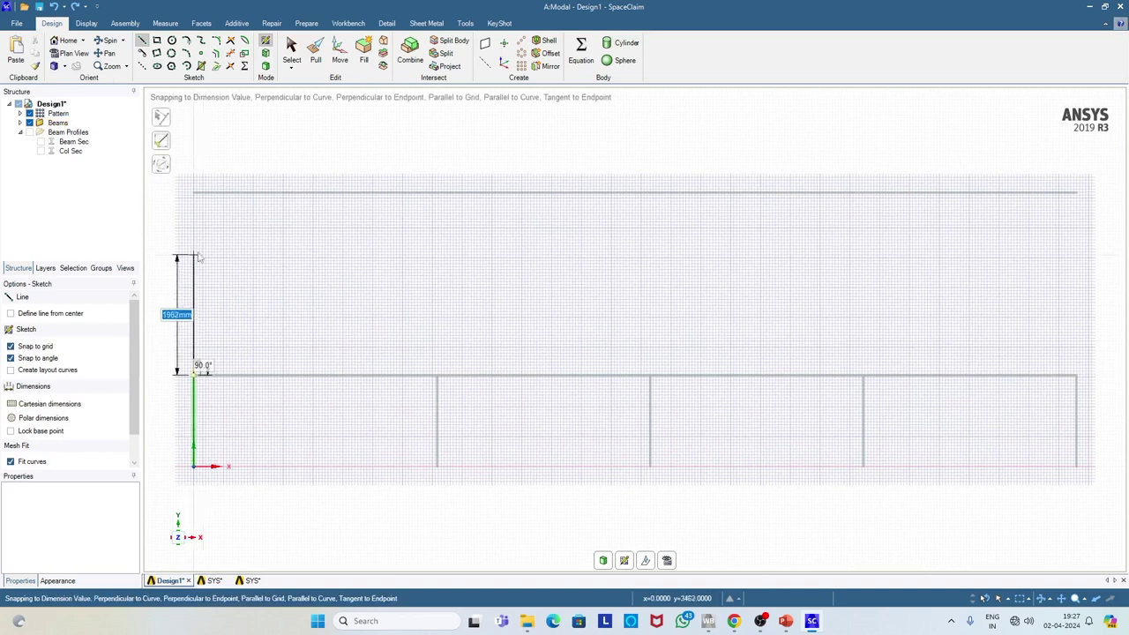
click(195, 196)
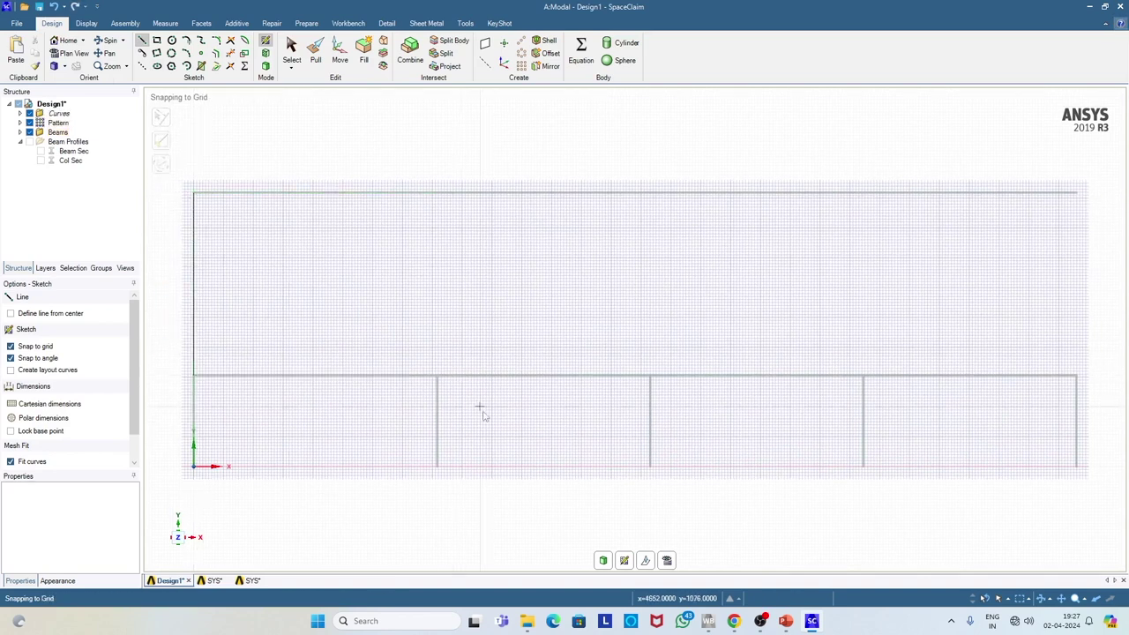
- Sketch vertical lines from the four remaining column tops up to the upper beam line, and return to 3D mode
click(436, 377)
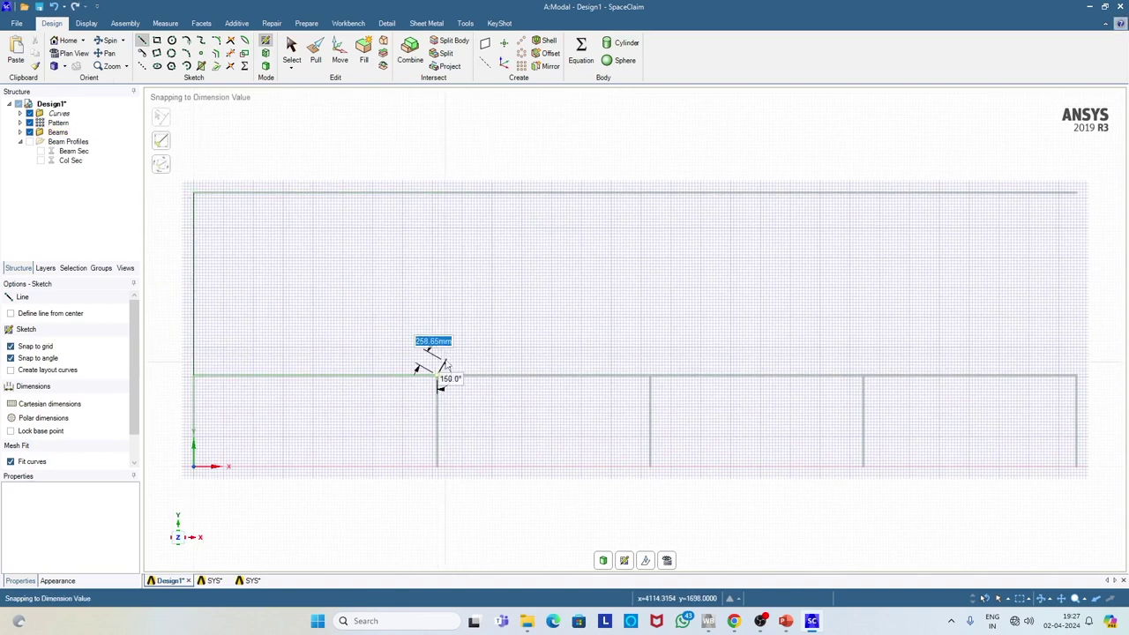
click(436, 194)
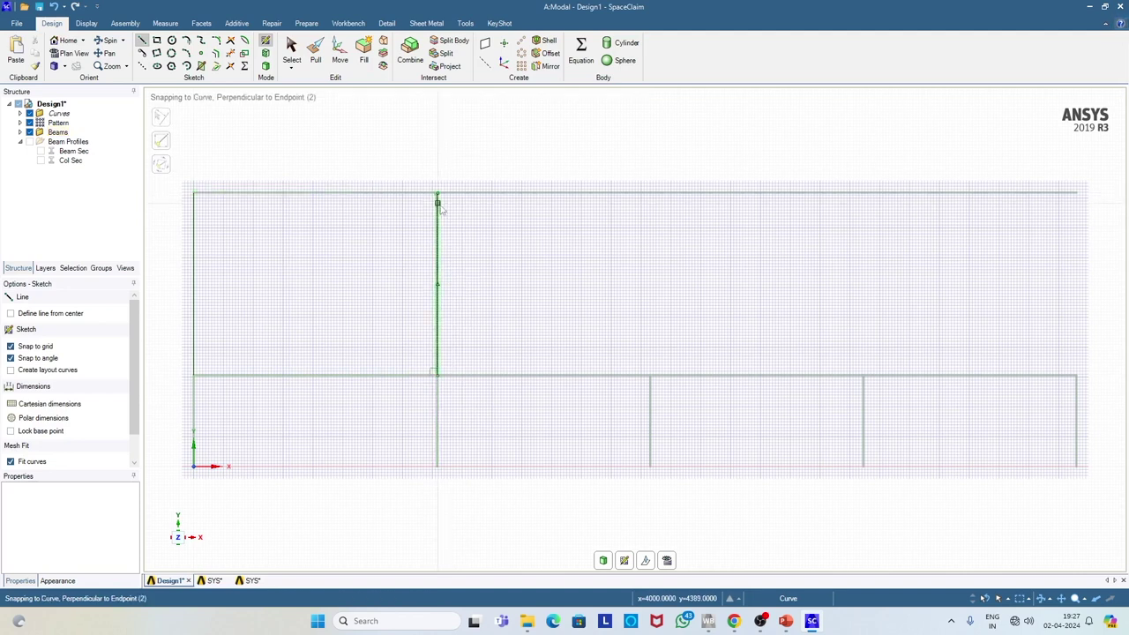
click(651, 376)
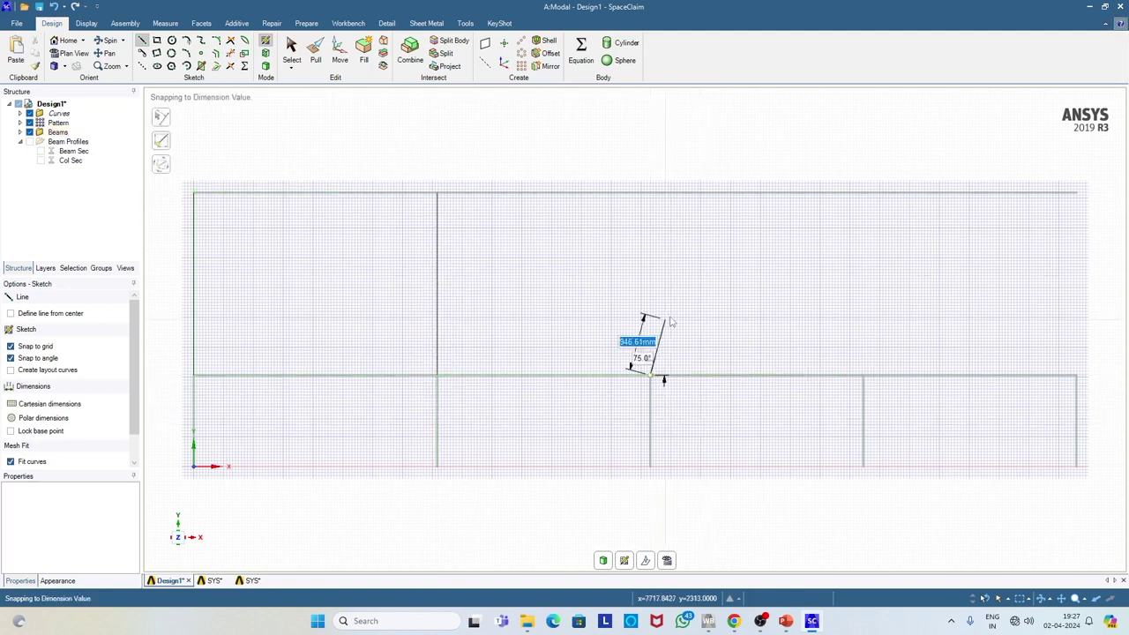
click(651, 194)
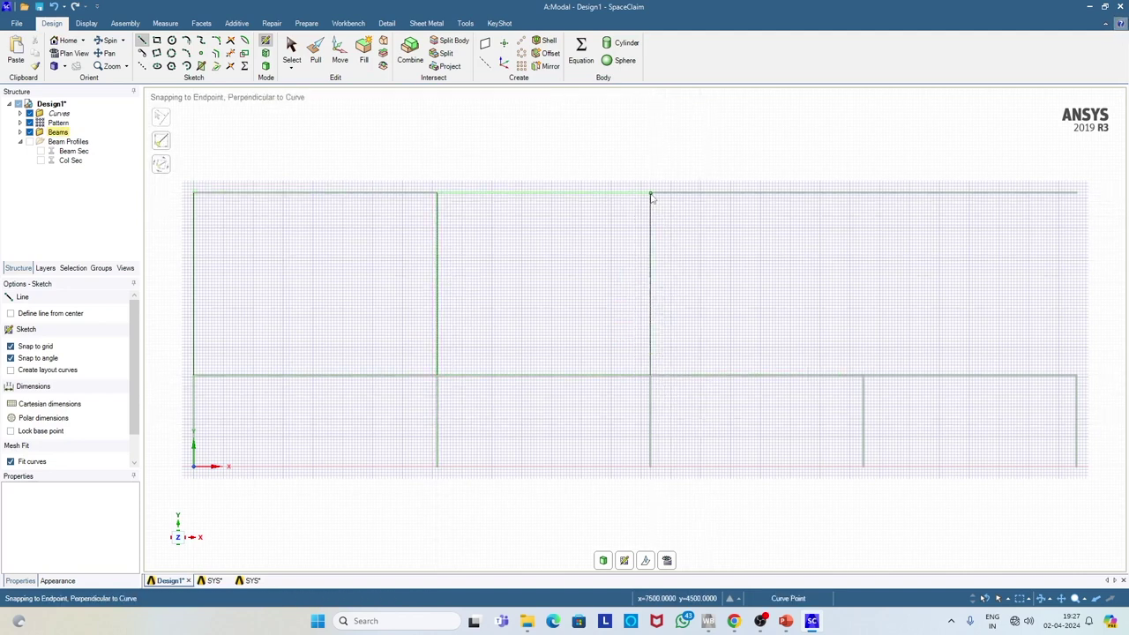
click(863, 376)
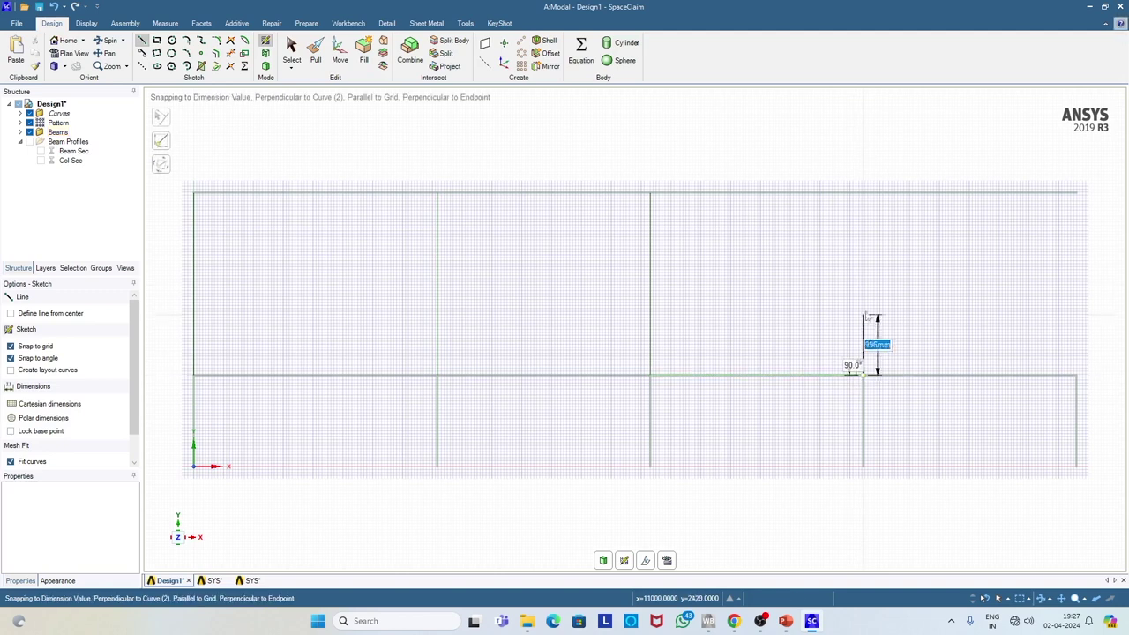
click(864, 194)
scroll(882, 308, down, 2)
click(872, 353)
click(1019, 354)
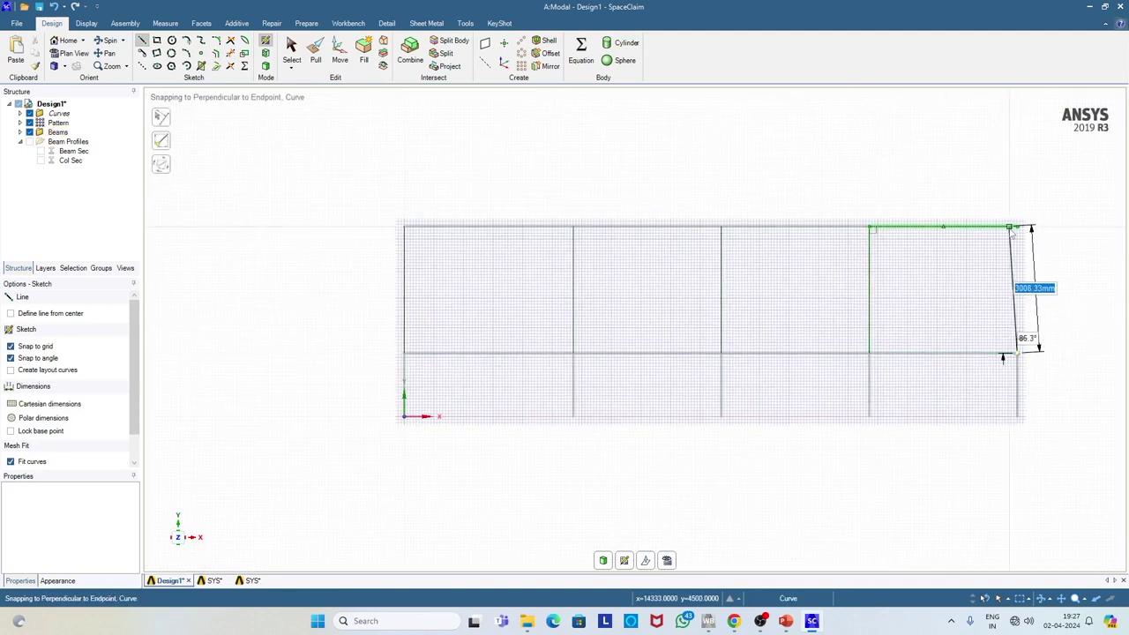
click(1019, 229)
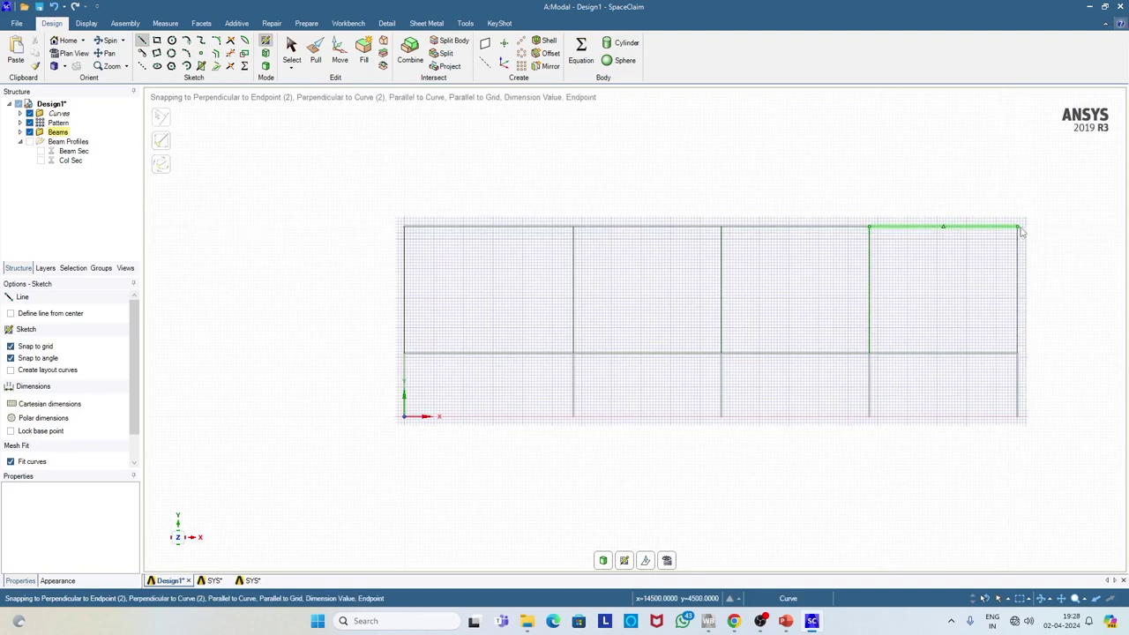
click(265, 65)
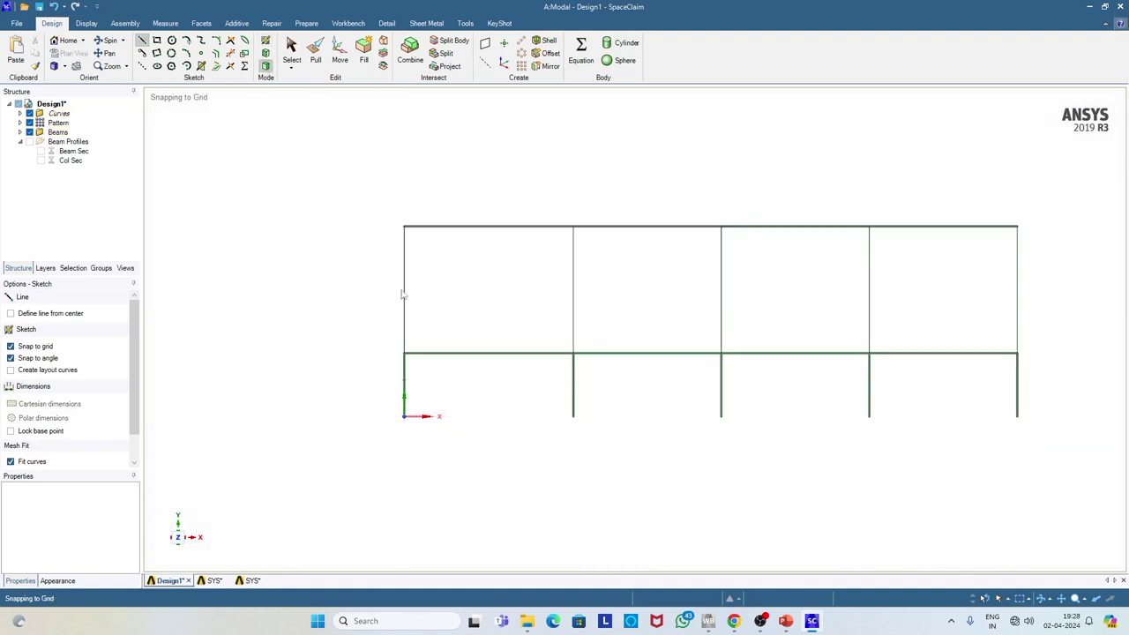
- Create beams with the Col Sec profile from the five upper-storey vertical lines
click(64, 66)
click(62, 86)
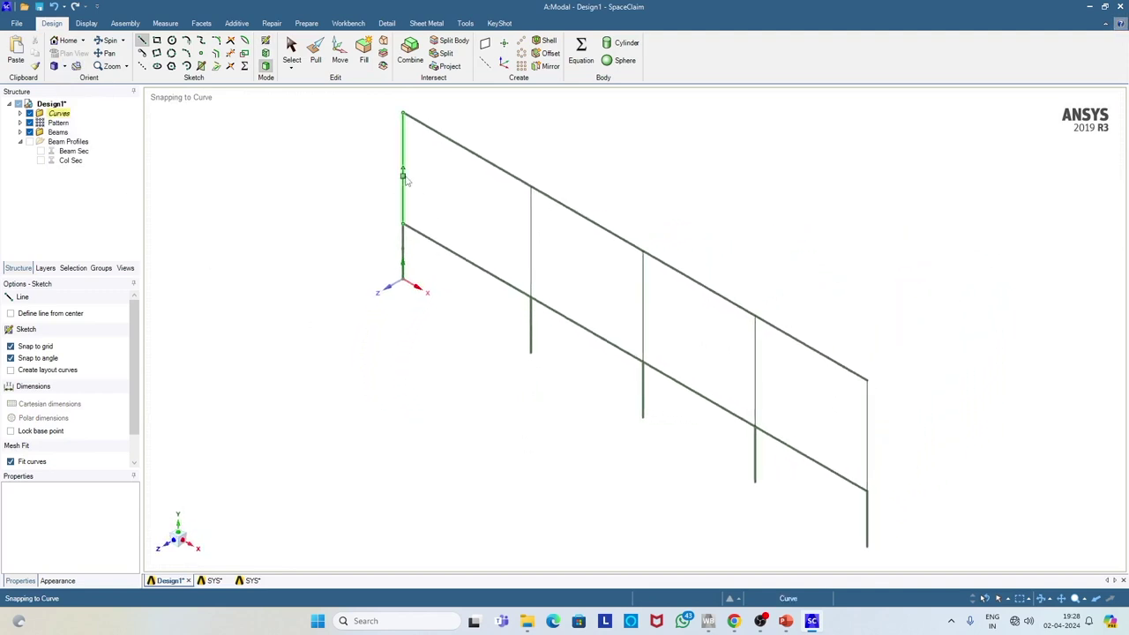
click(291, 49)
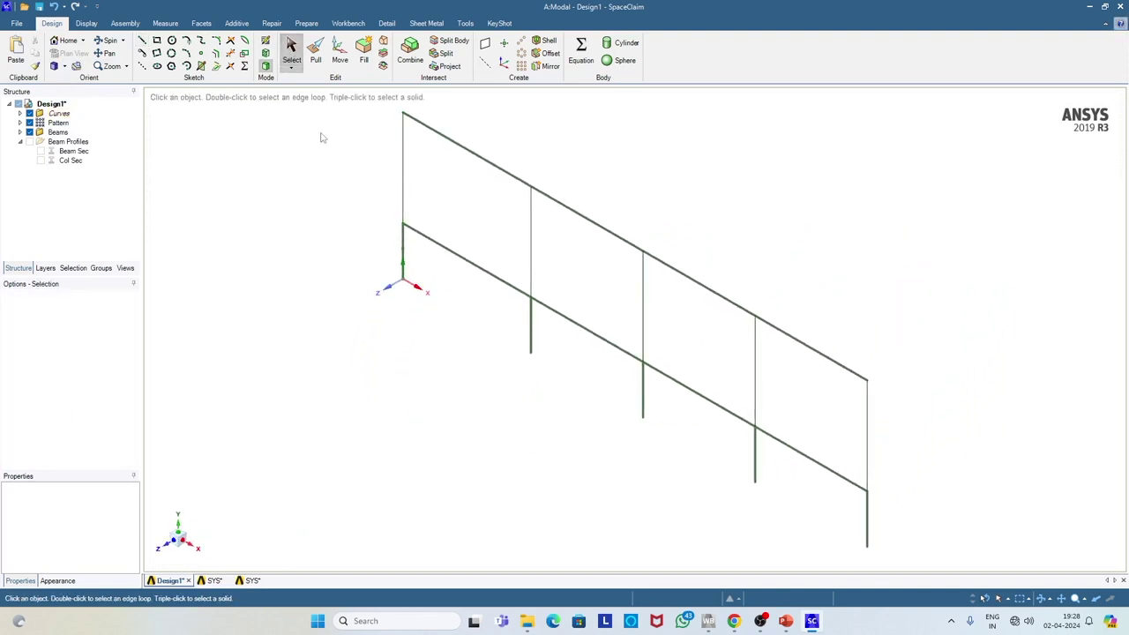
click(404, 181)
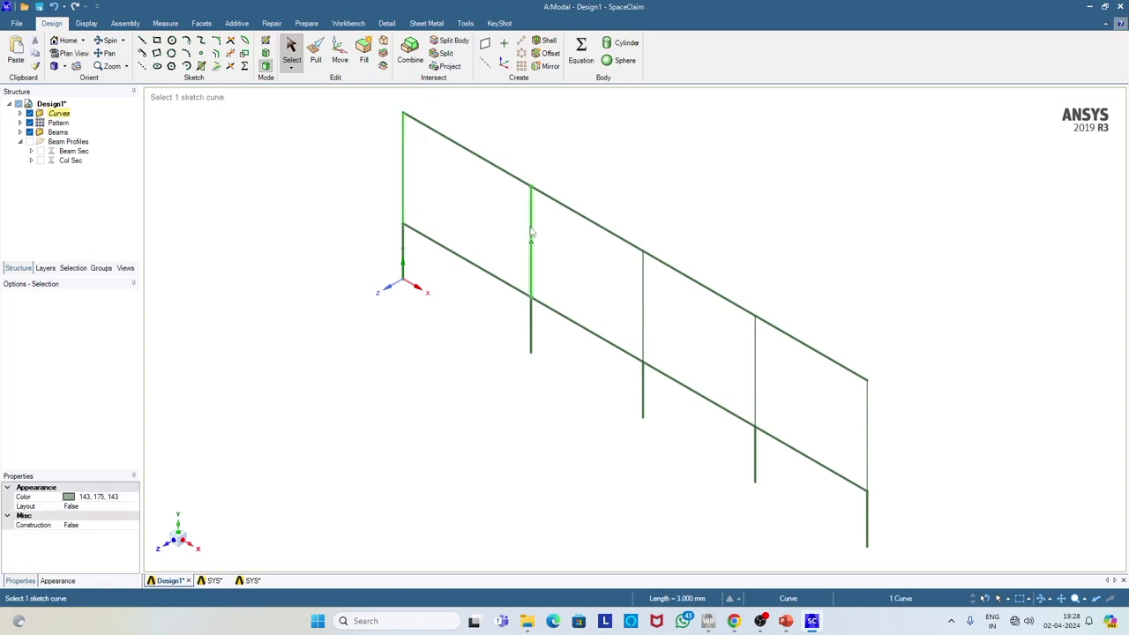
click(655, 295)
click(403, 177)
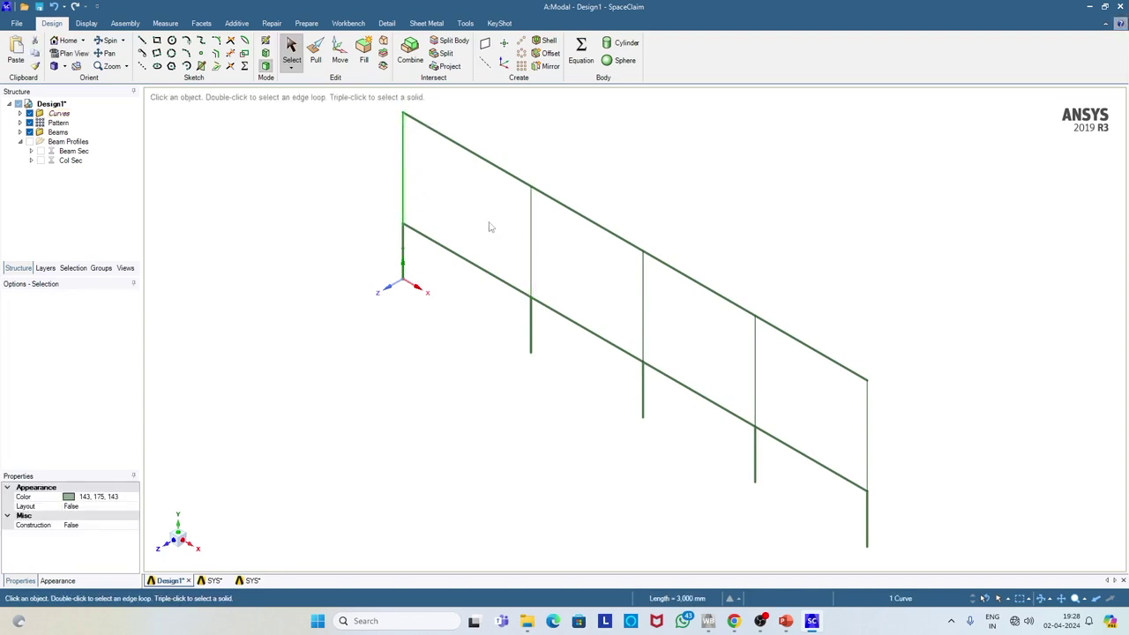
ctrl+click(532, 240)
ctrl+click(643, 287)
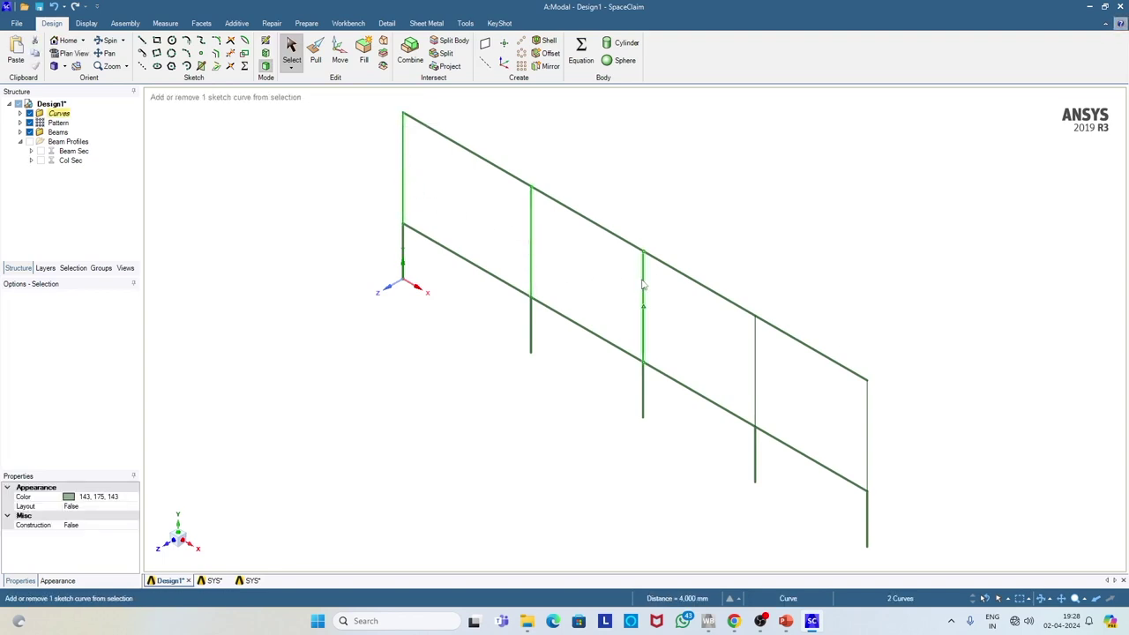
ctrl+click(755, 352)
ctrl+click(867, 406)
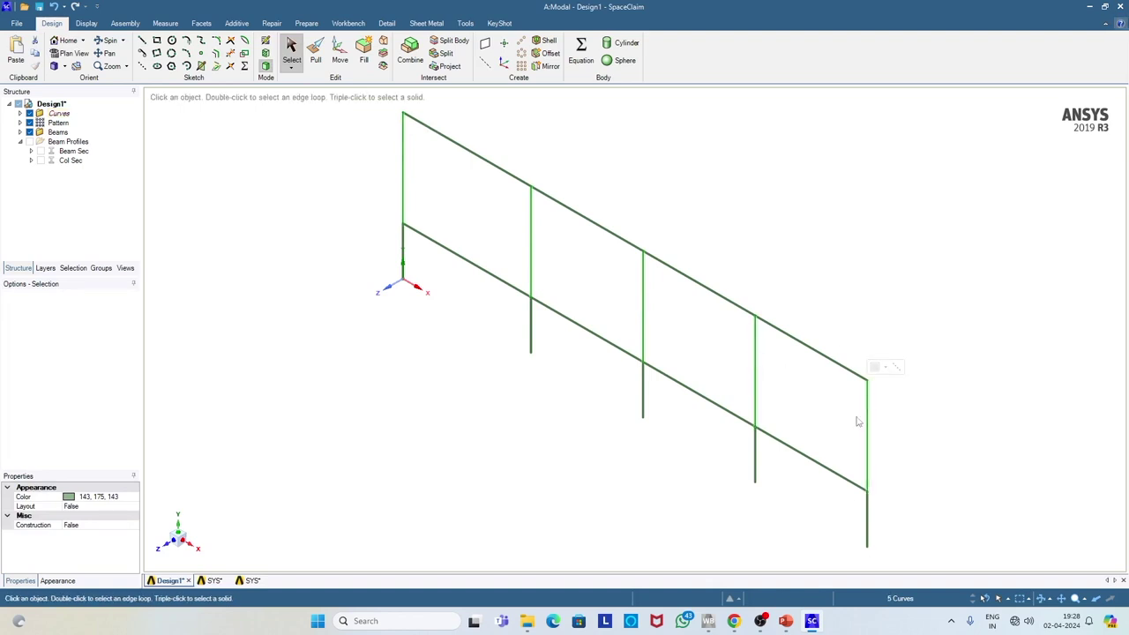
click(306, 24)
click(427, 68)
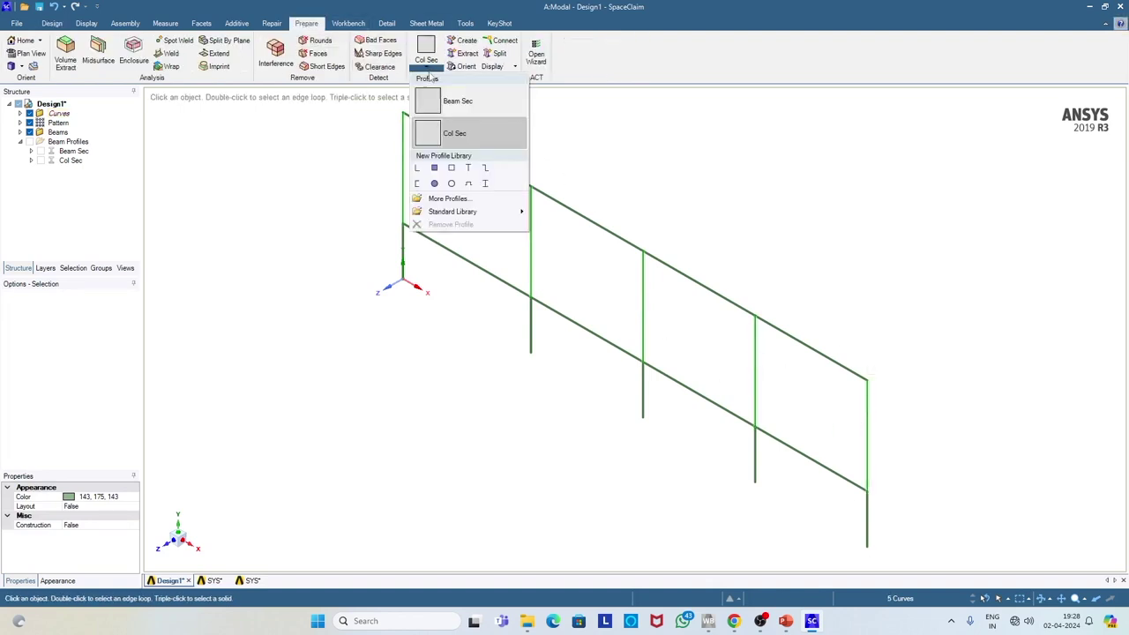
click(434, 135)
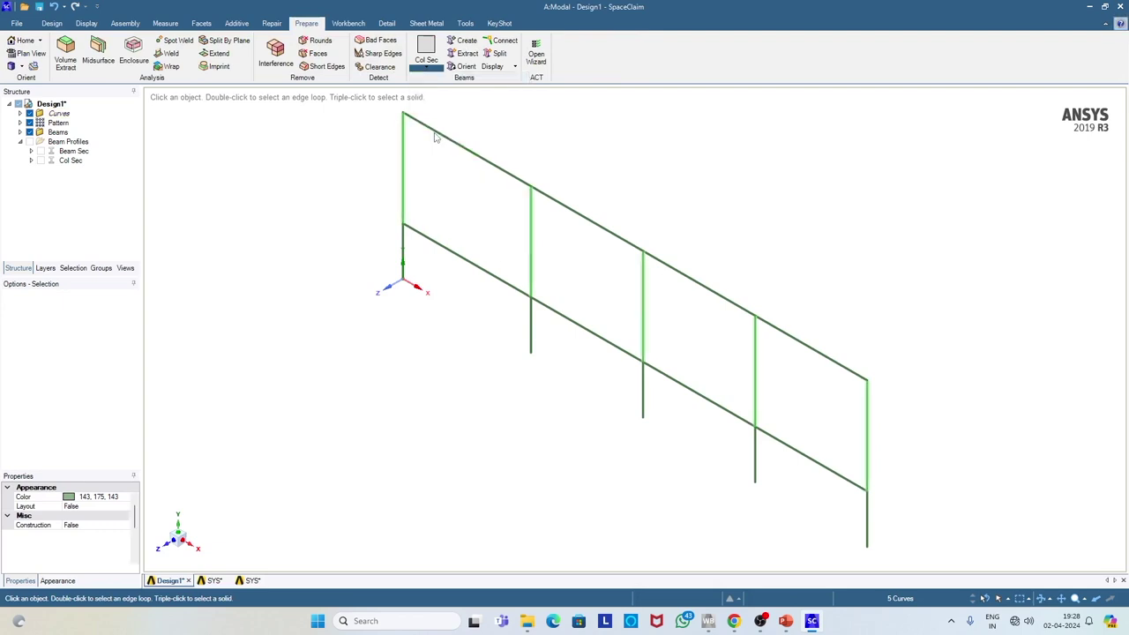
- Display the two-storey frame as solid beams to inspect the new columns, and return it to wire beams
click(501, 69)
click(526, 107)
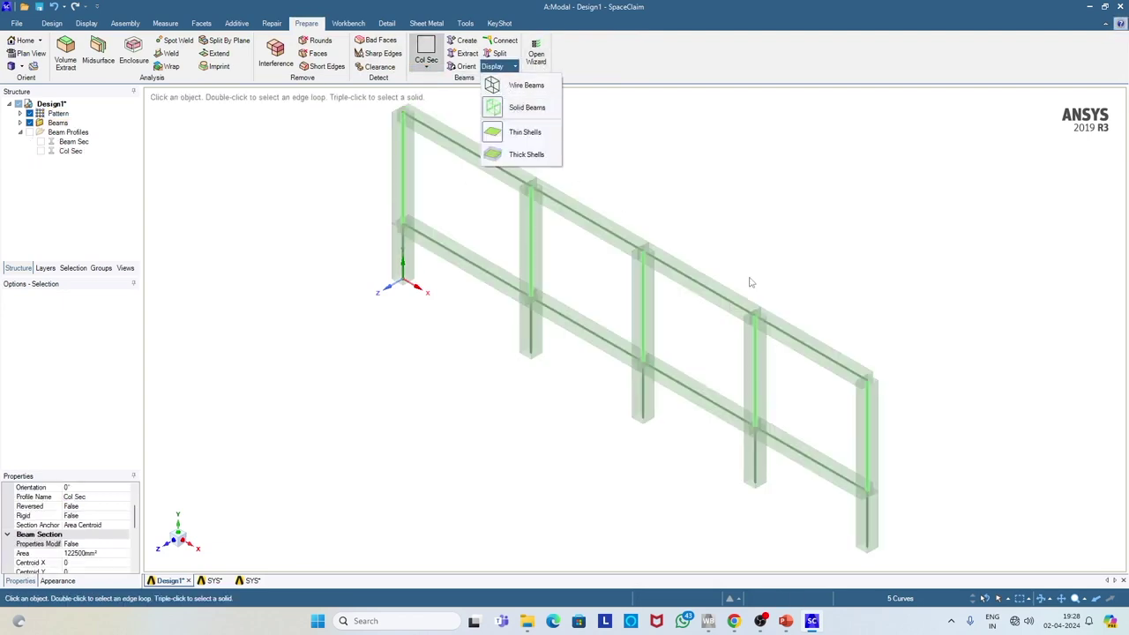
scroll(759, 265, down, 2)
click(784, 256)
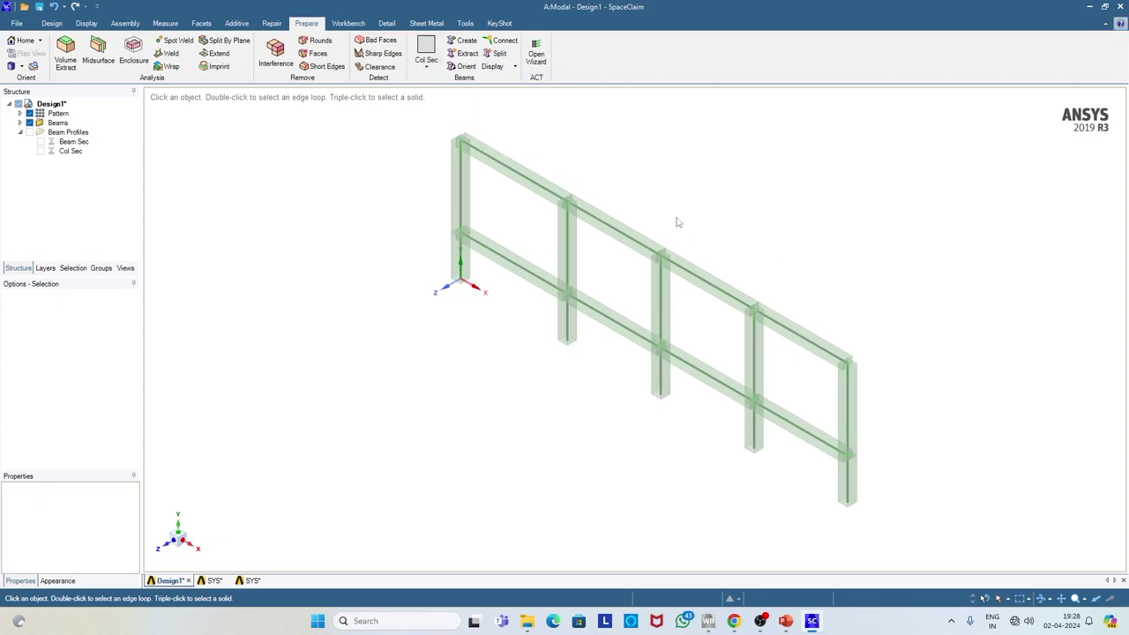
click(501, 67)
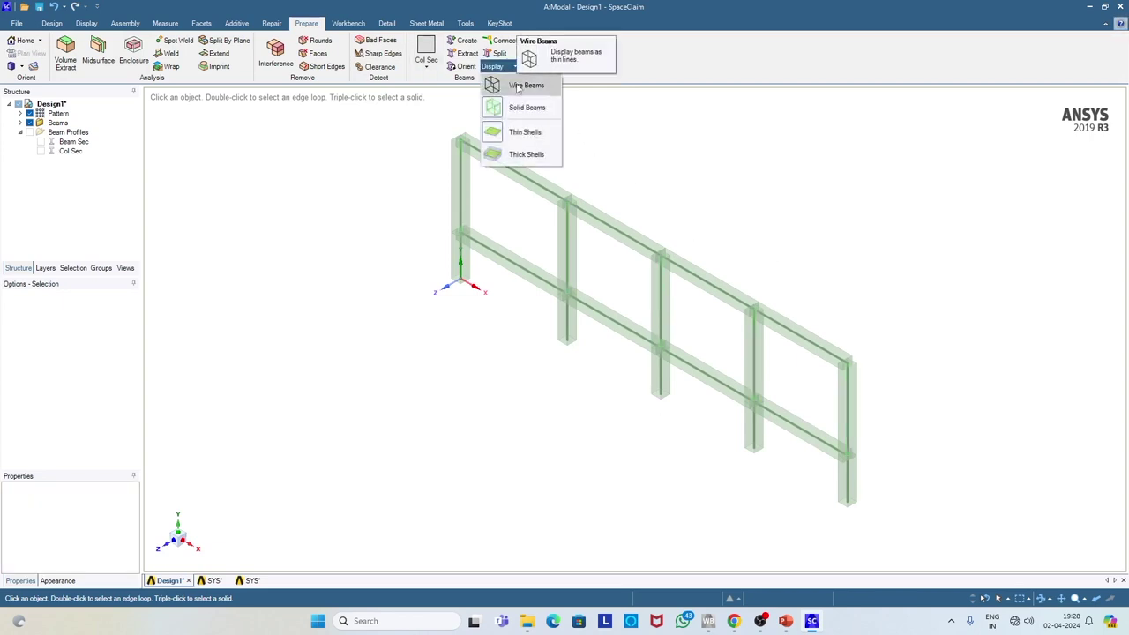
click(527, 86)
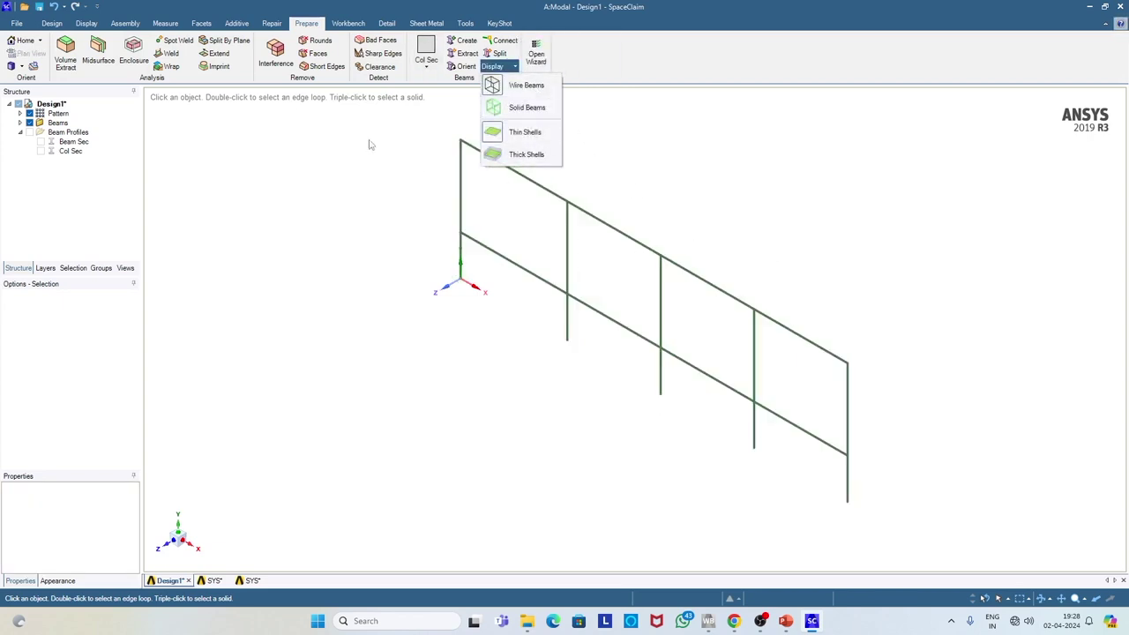
- Create a one-dimensional linear pattern of the whole planar frame along the Z axis, with count 2 and 4000 mm pitch
click(54, 23)
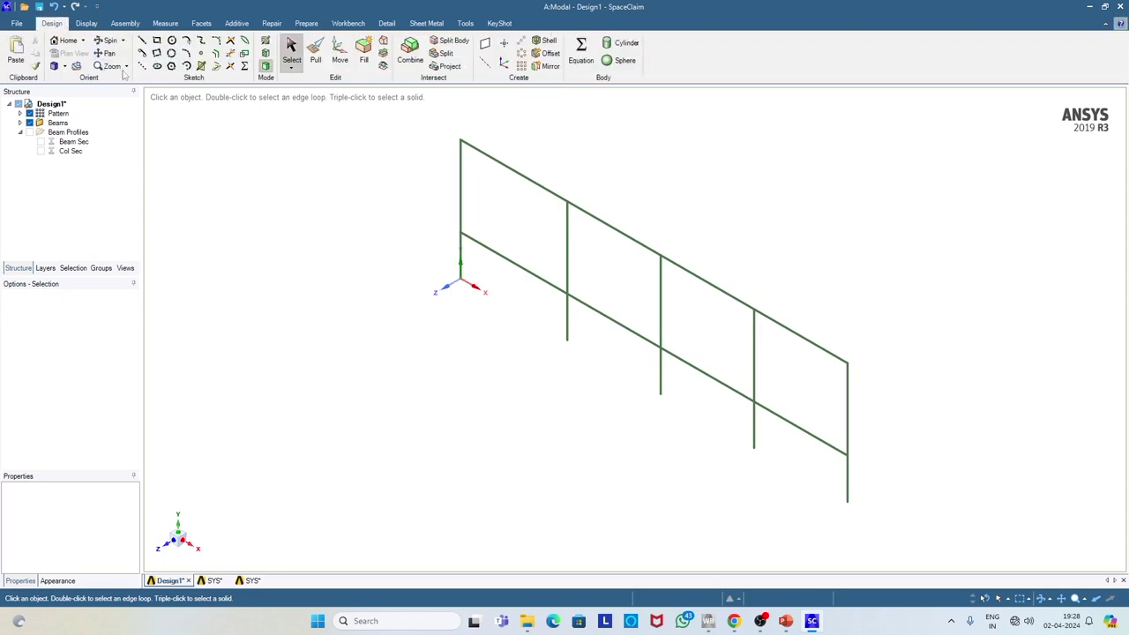
click(65, 66)
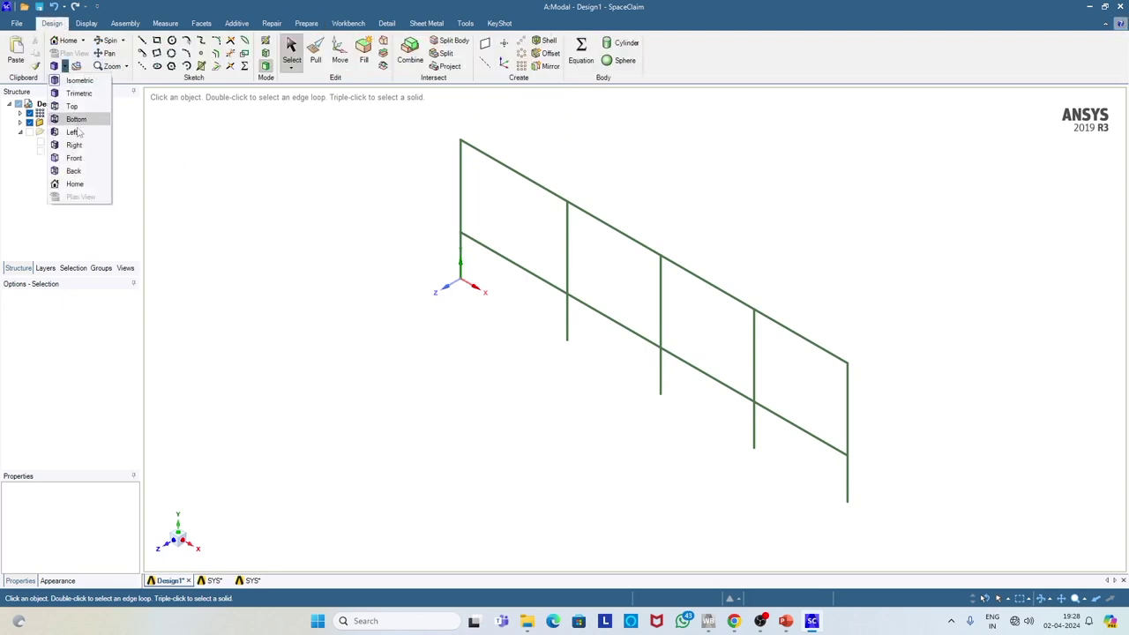
click(71, 106)
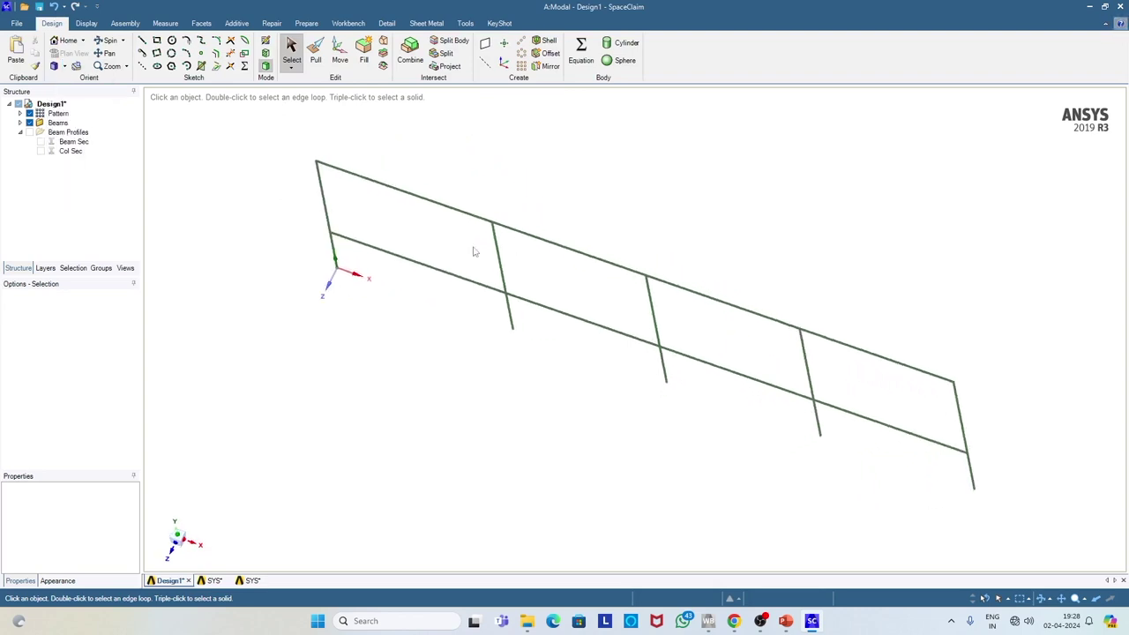
click(291, 71)
click(300, 87)
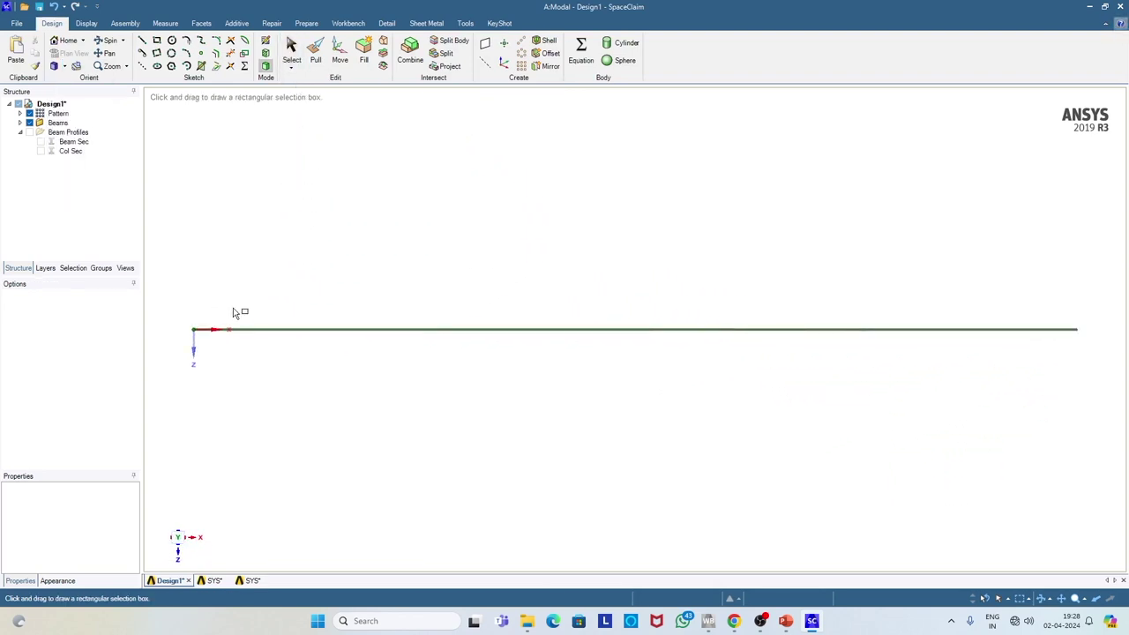
drag(177, 314, 1090, 345)
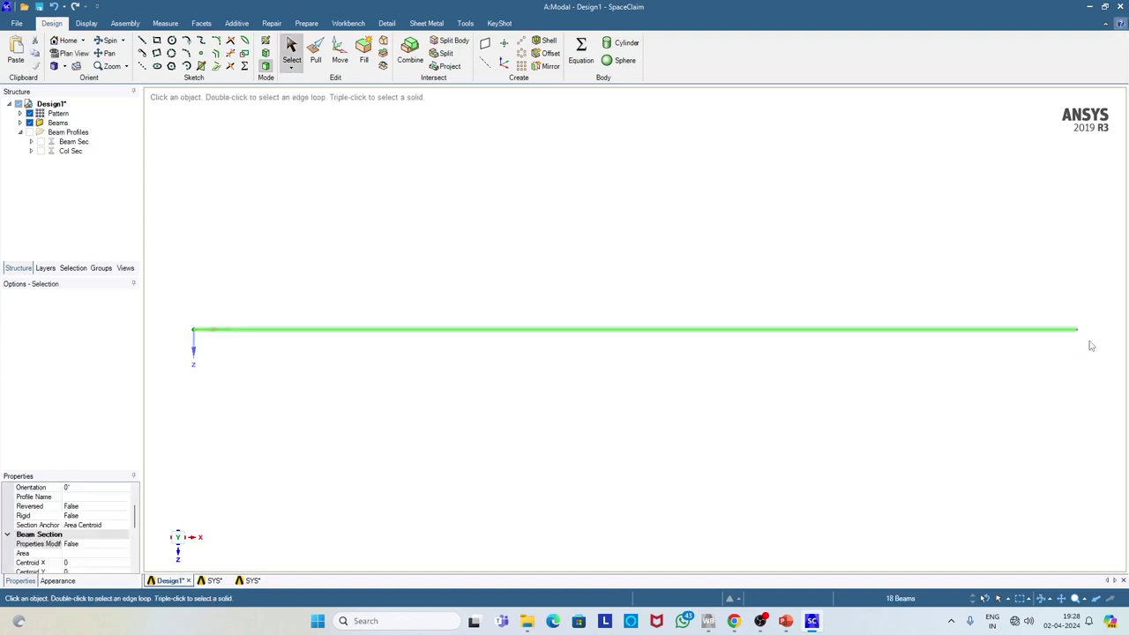
click(521, 41)
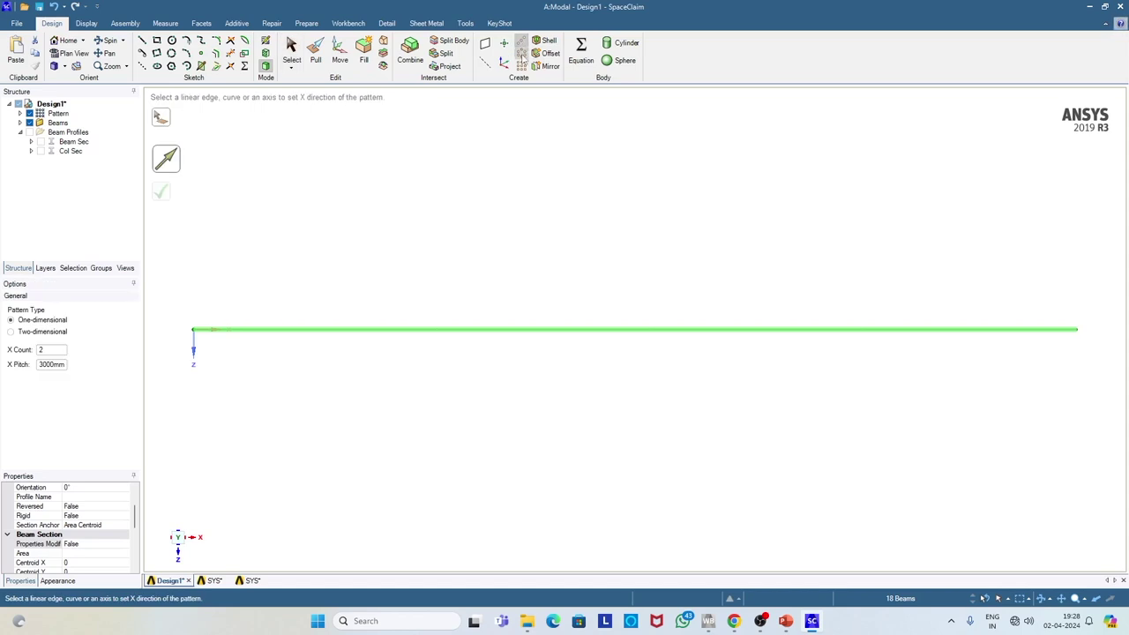
click(42, 364)
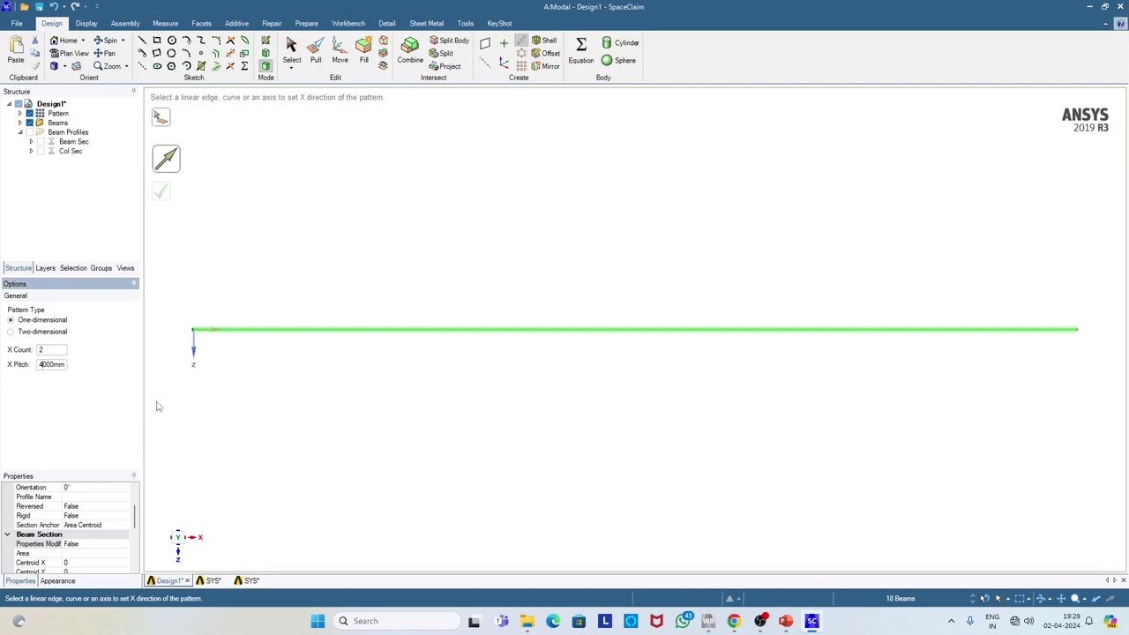
click(195, 353)
scroll(361, 439, up, 3)
scroll(364, 445, down, 5)
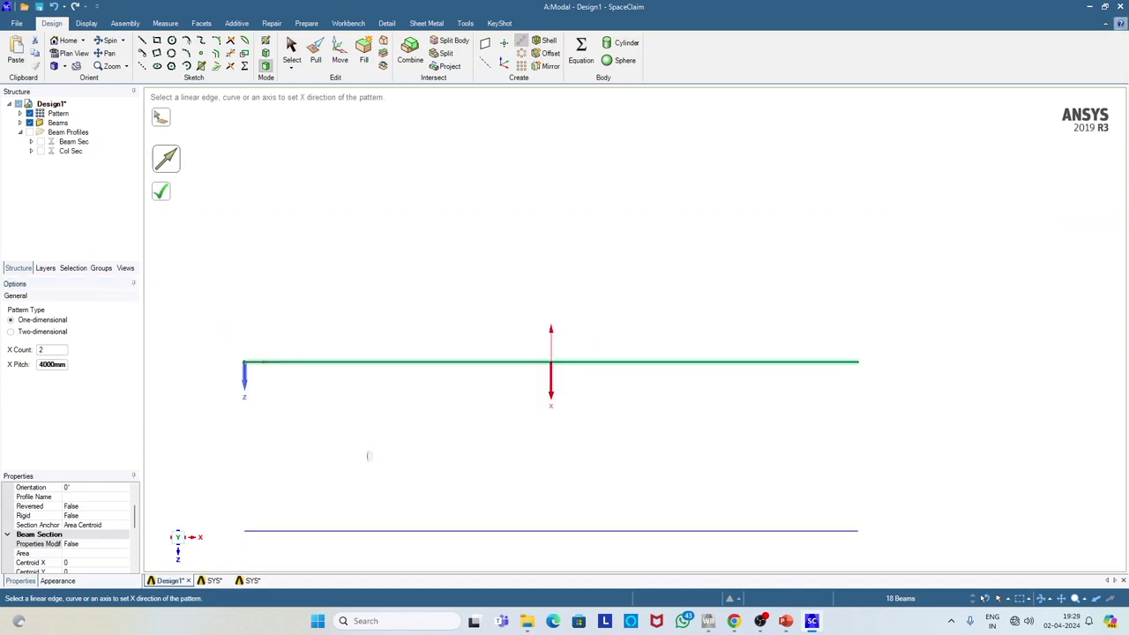
click(160, 191)
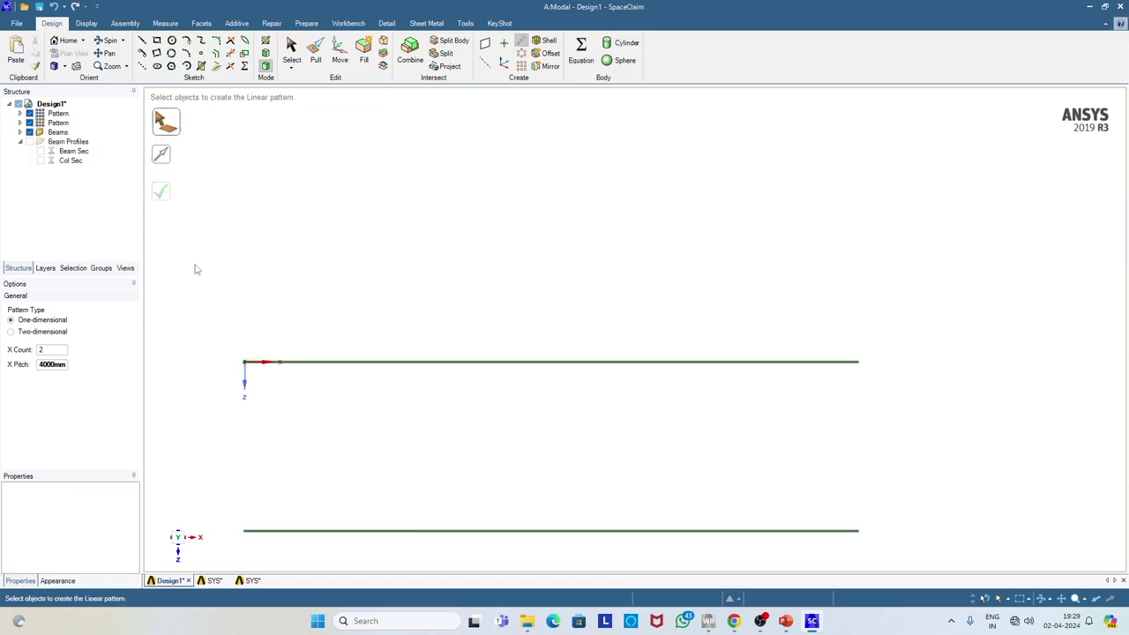
click(64, 66)
click(71, 80)
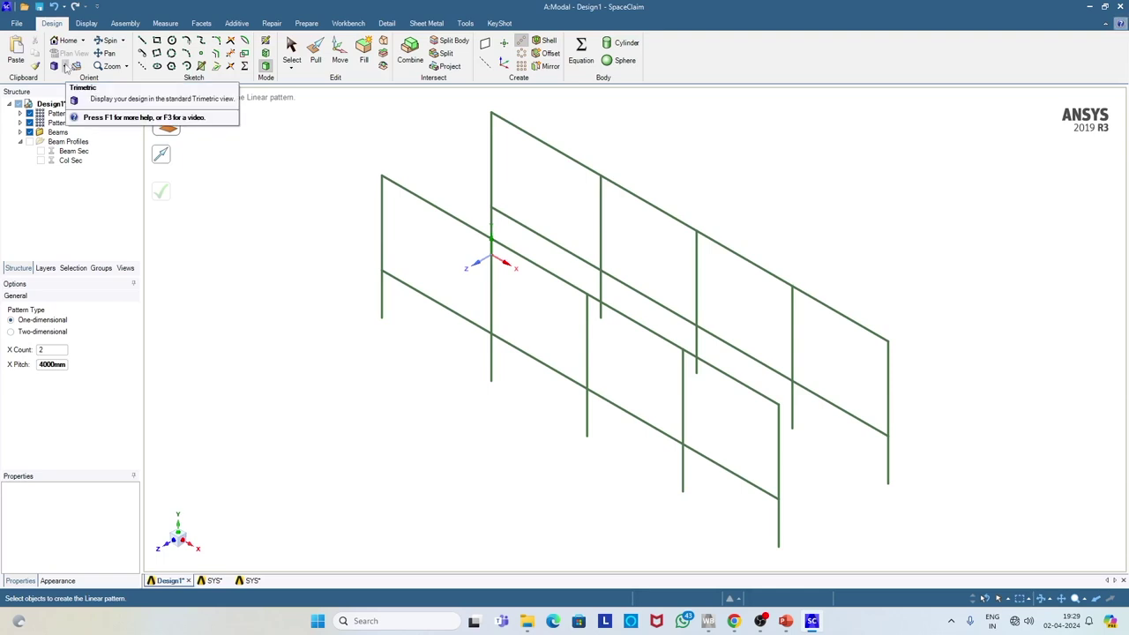
- Create a one-dimensional linear pattern of the second planar frame along the Z axis, with count 2 and 2500 mm pitch
click(66, 68)
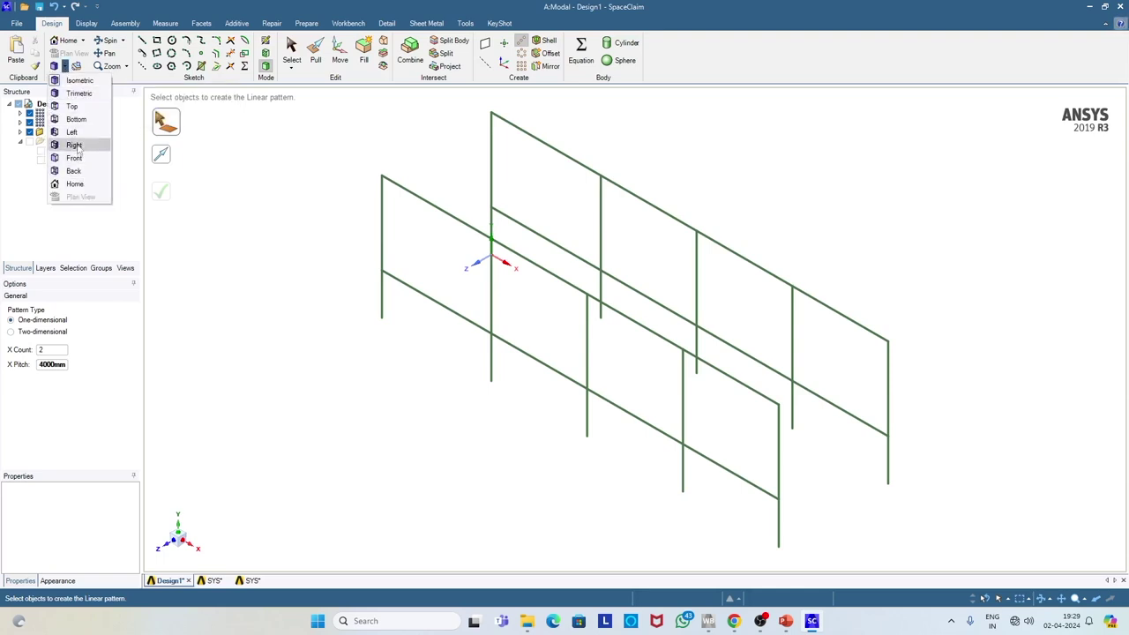
click(71, 106)
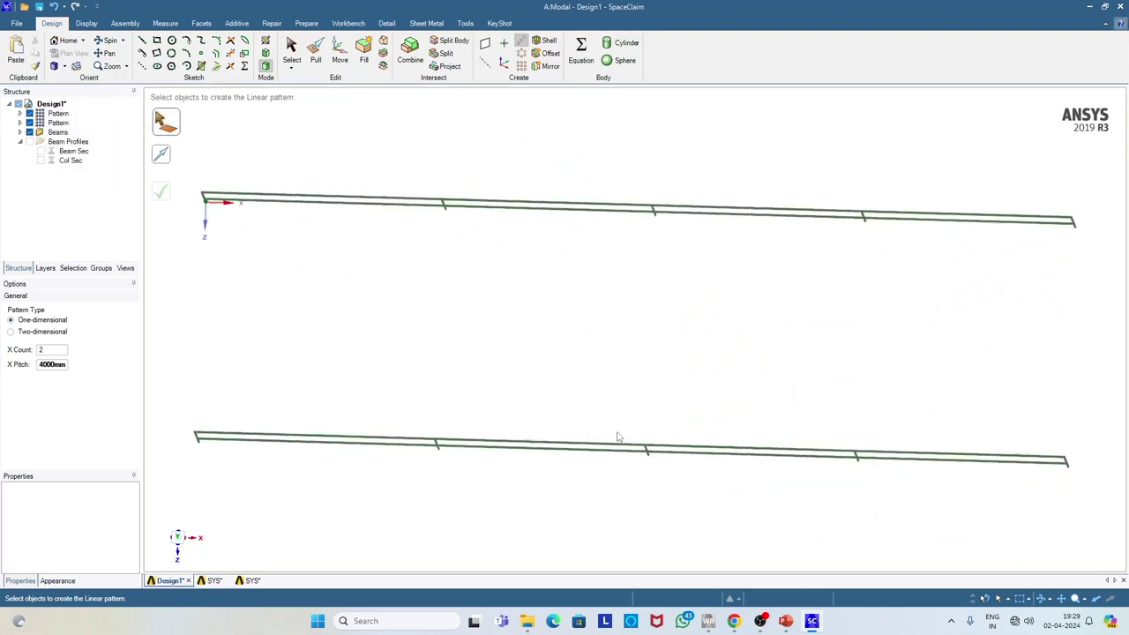
scroll(486, 418, down, 3)
click(291, 69)
click(304, 82)
drag(329, 427, 798, 447)
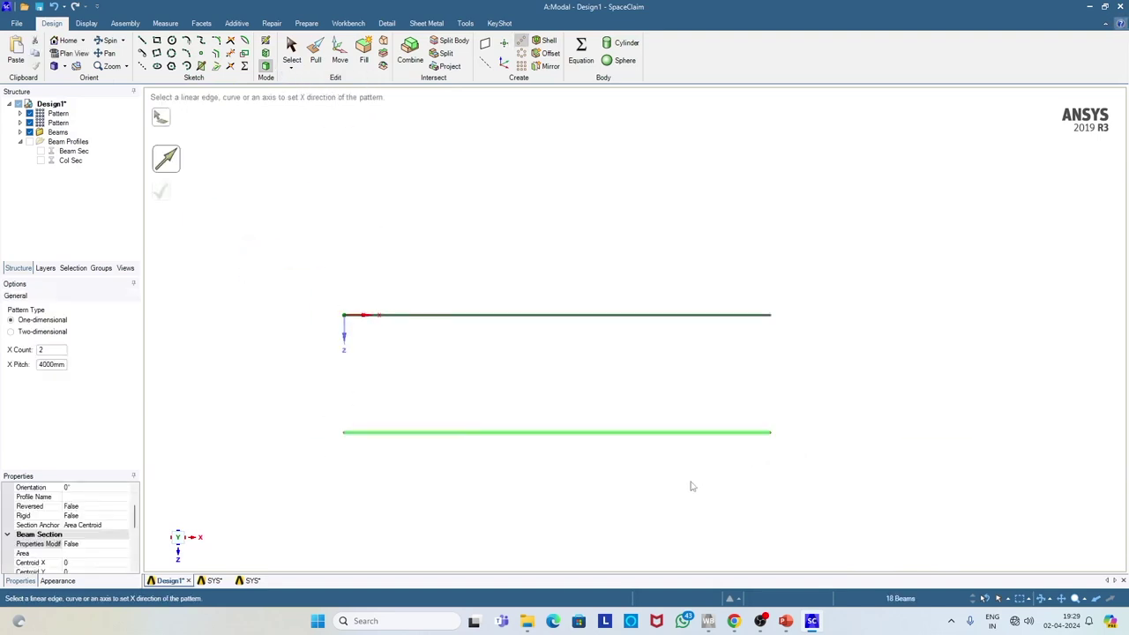
click(47, 364)
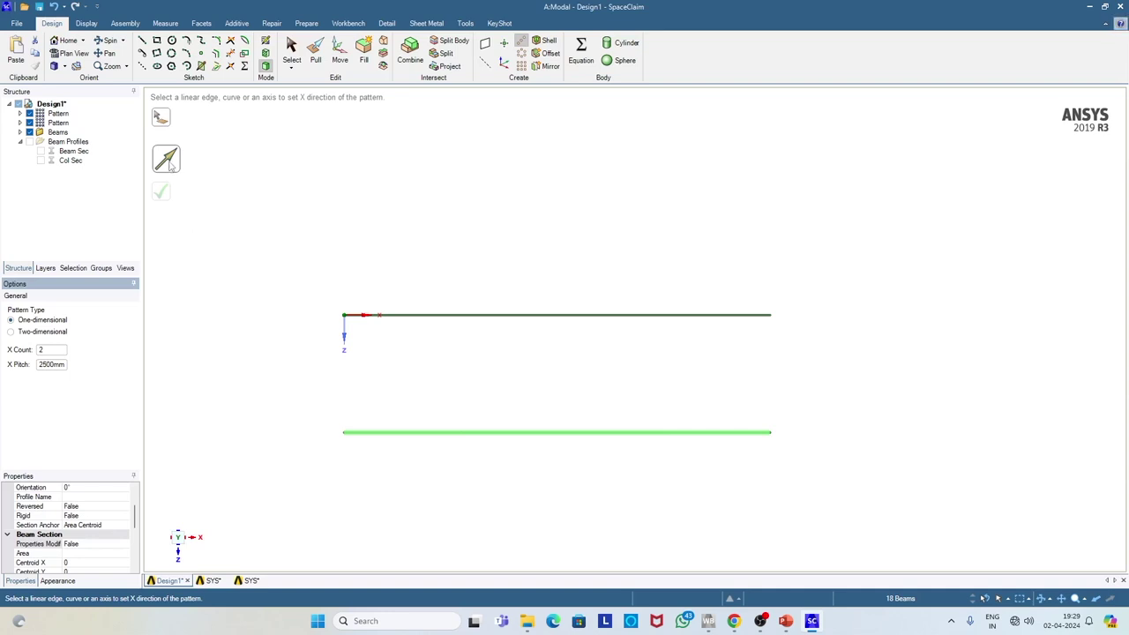
key(Return)
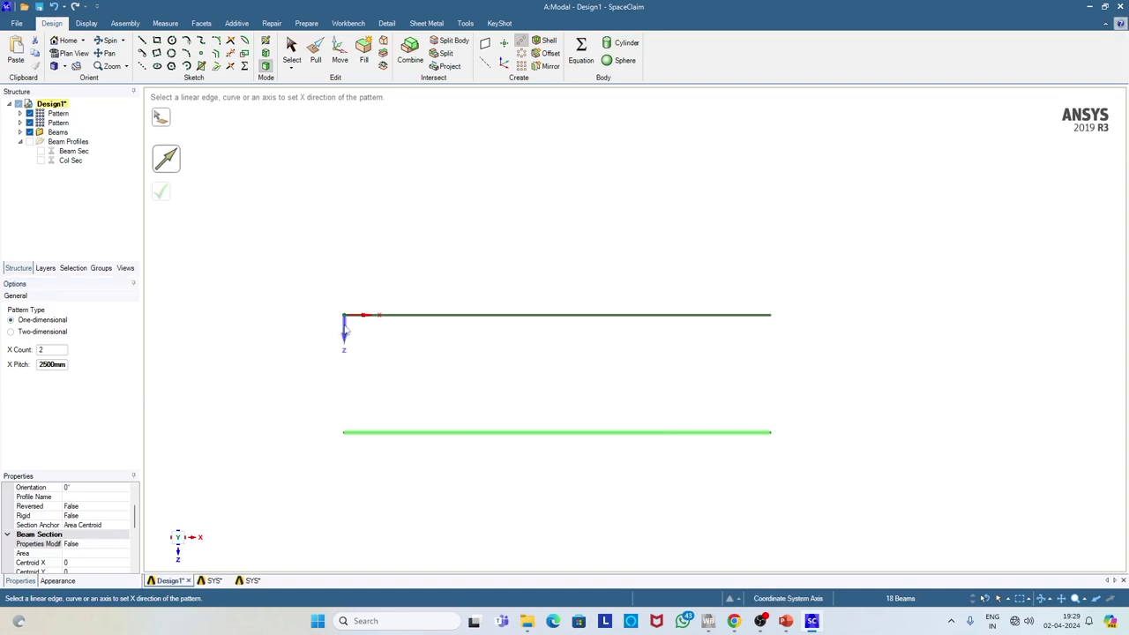
click(345, 329)
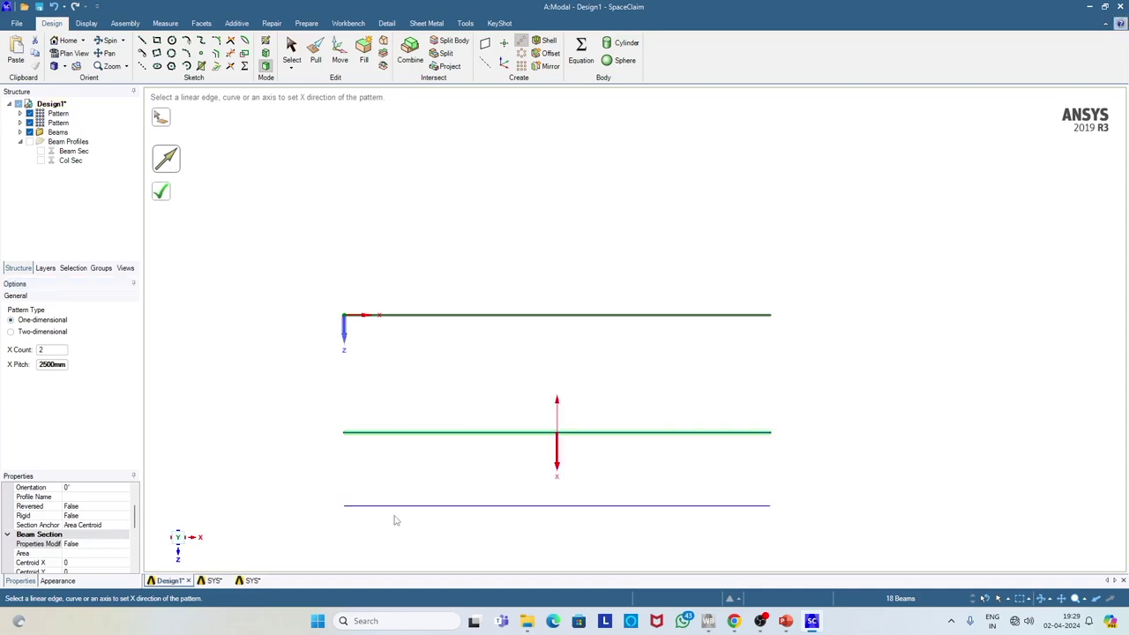
click(162, 193)
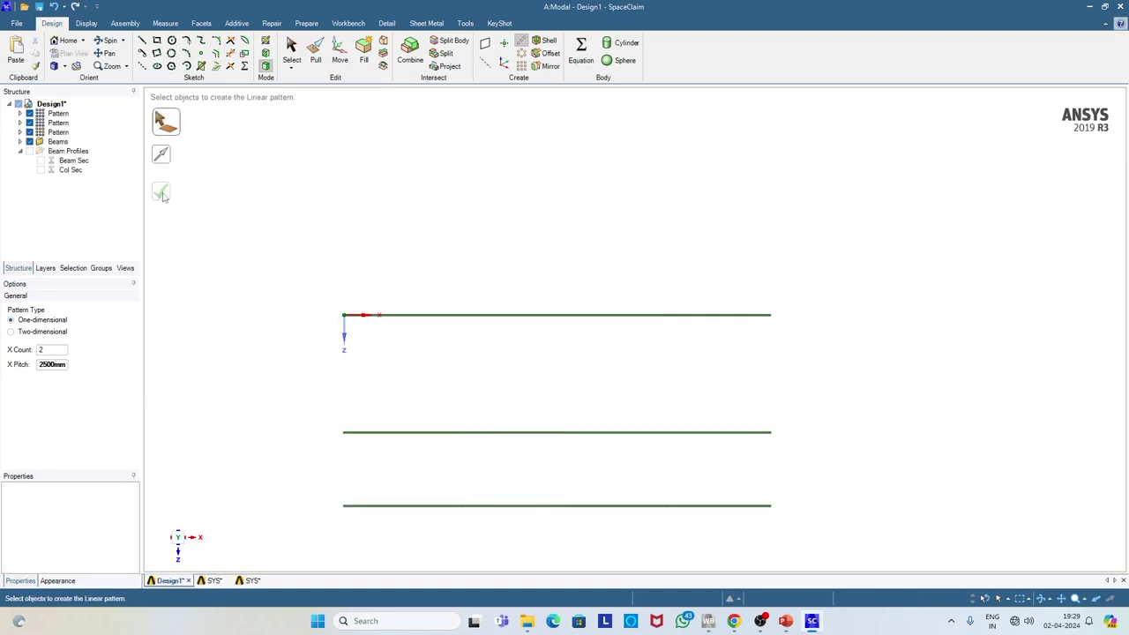
- Create a one-dimensional linear pattern of the third planar frame along the Z axis, with count 2 and 3500 mm pitch
click(291, 67)
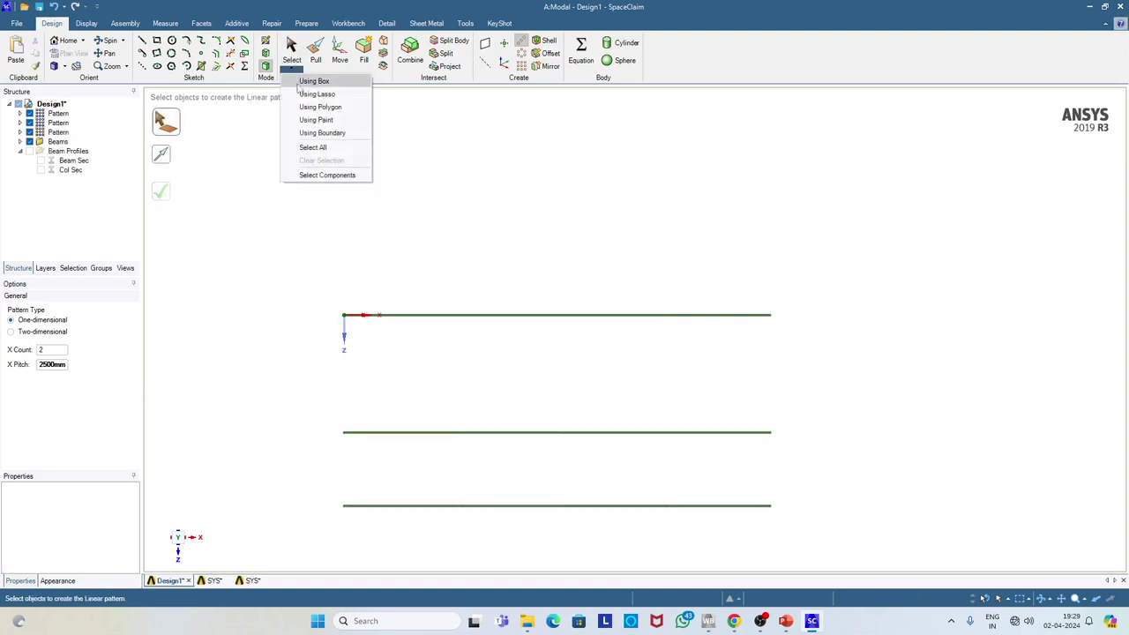
click(303, 85)
drag(324, 488, 835, 526)
key(ctrl+y)
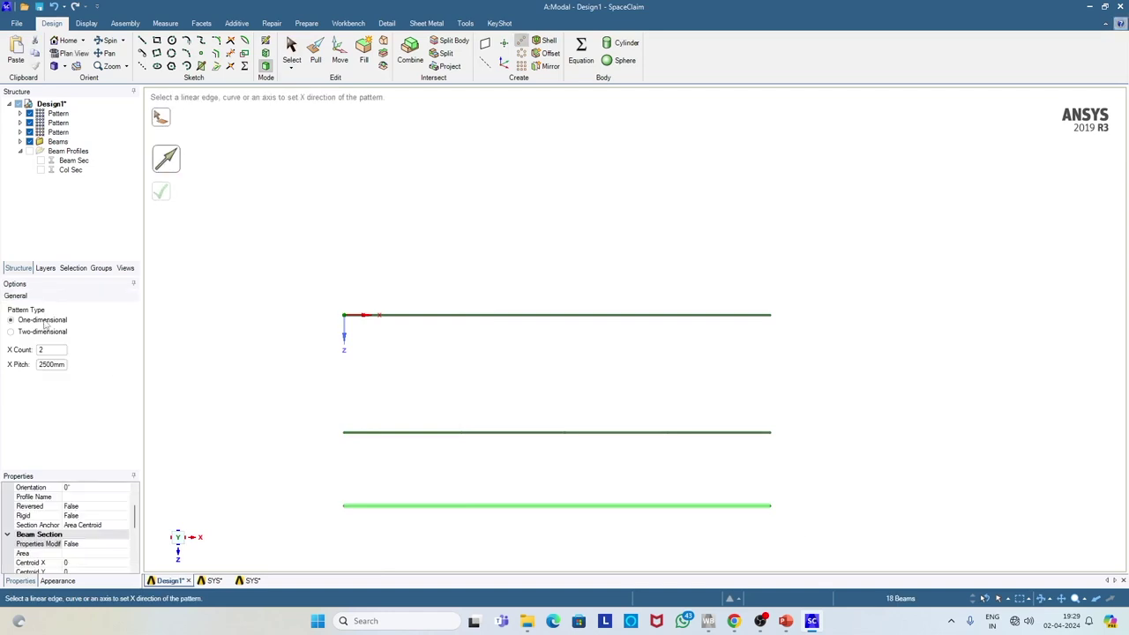
click(44, 364)
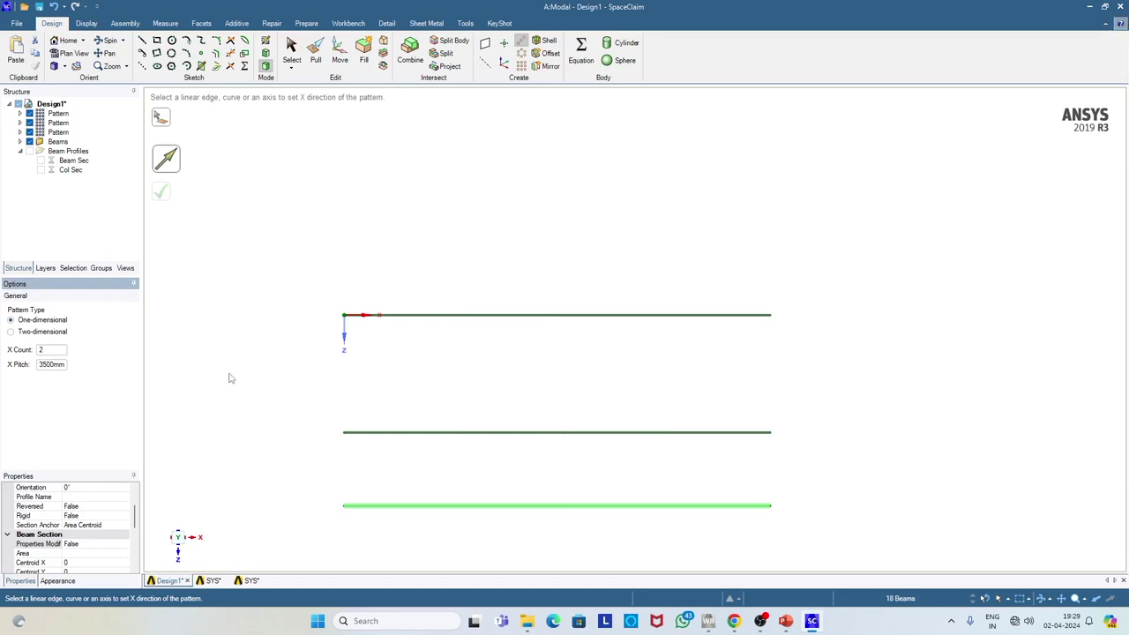
key(Return)
scroll(404, 392, down, 1)
scroll(404, 395, down, 2)
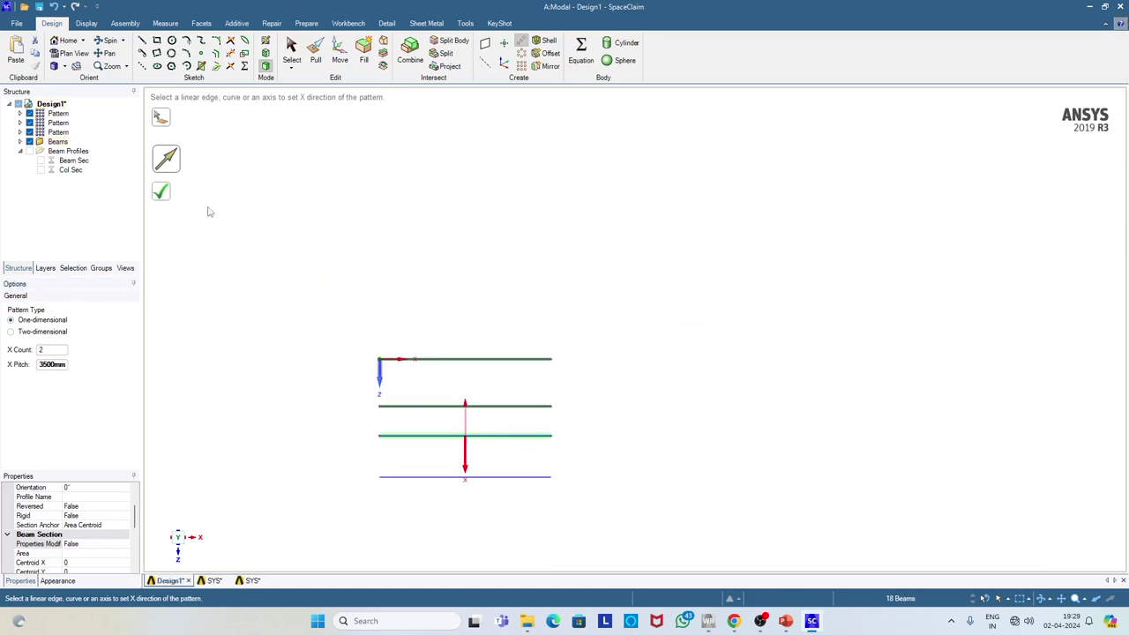
click(168, 195)
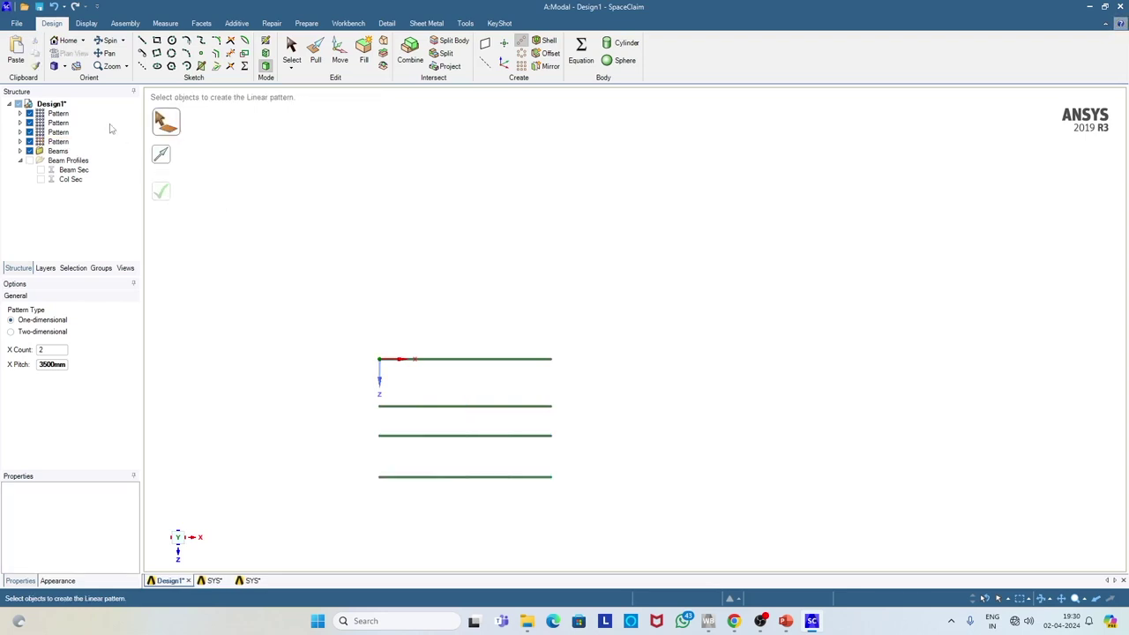
- Inspect the four planar frames in 3D and check the building's grid plan on the PowerPoint slide
click(59, 66)
click(67, 89)
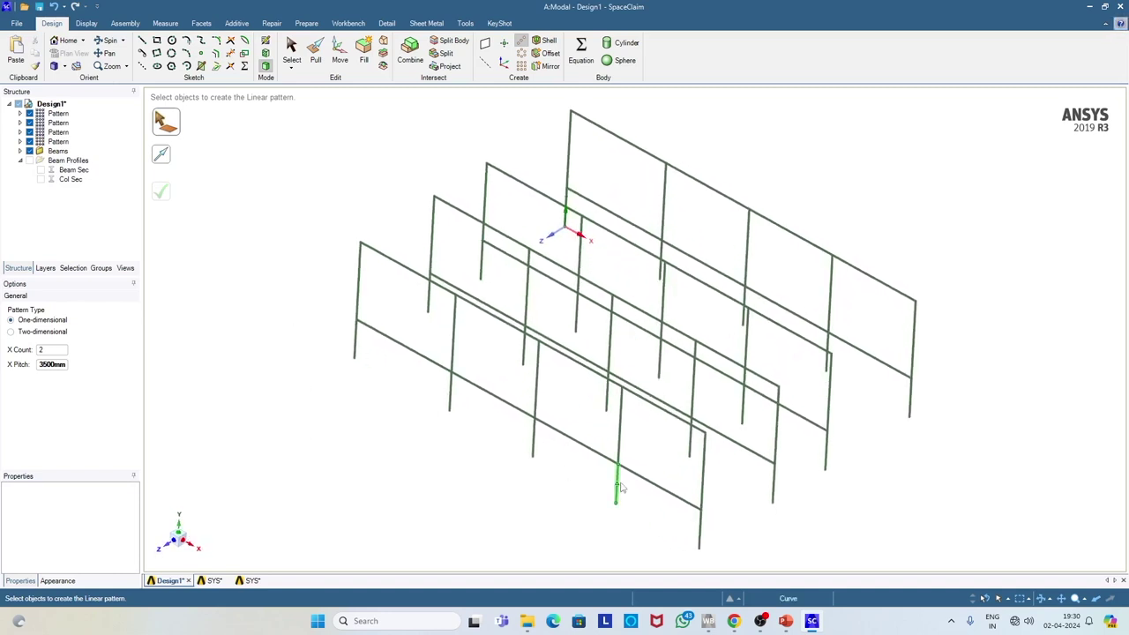
click(785, 621)
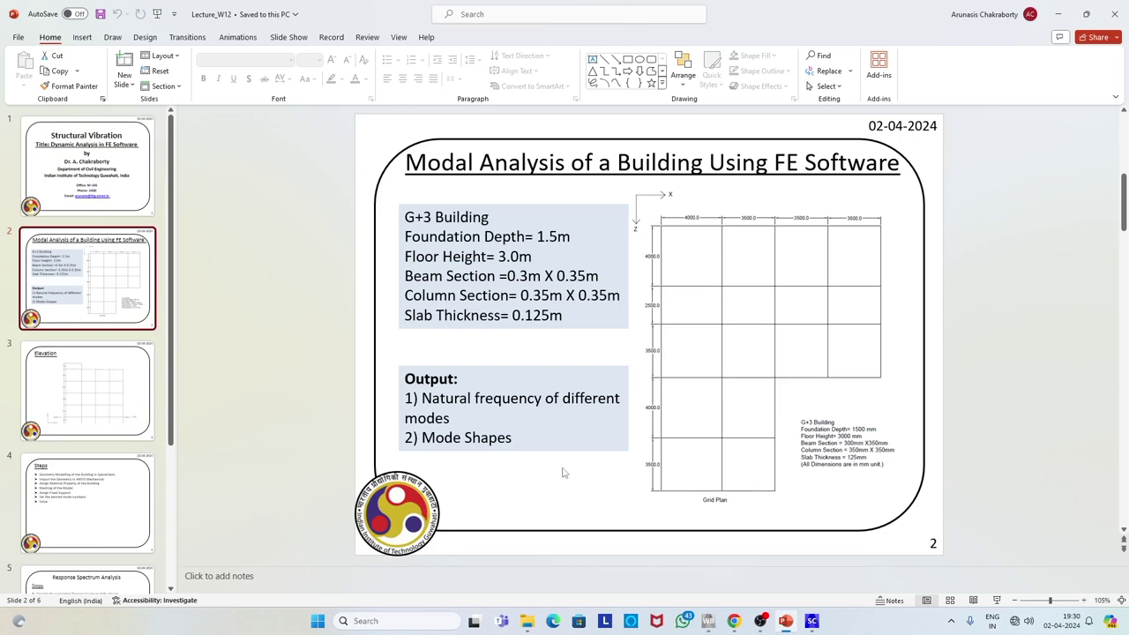
click(1059, 14)
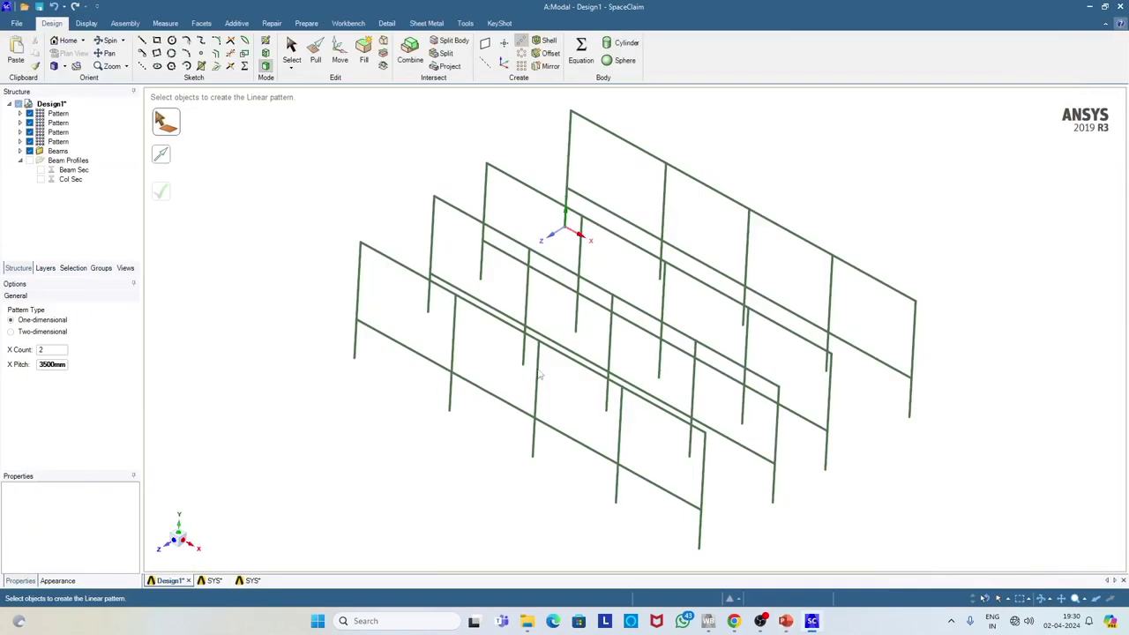
- Select the ten beams and columns that form the first two spans of the outermost frame along Z
click(65, 66)
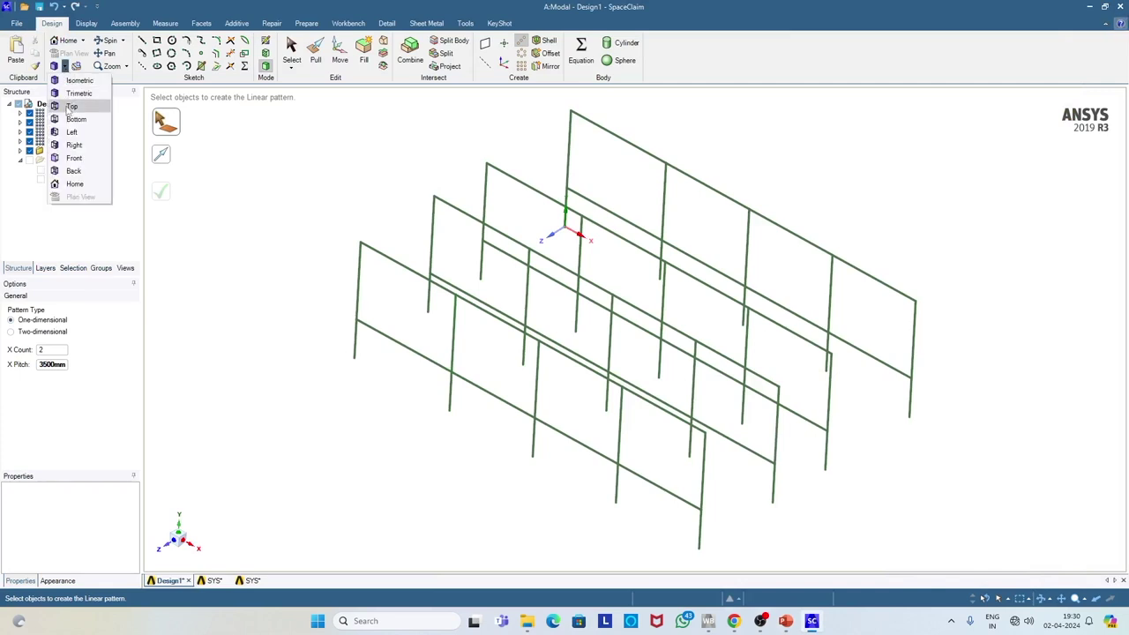
click(70, 162)
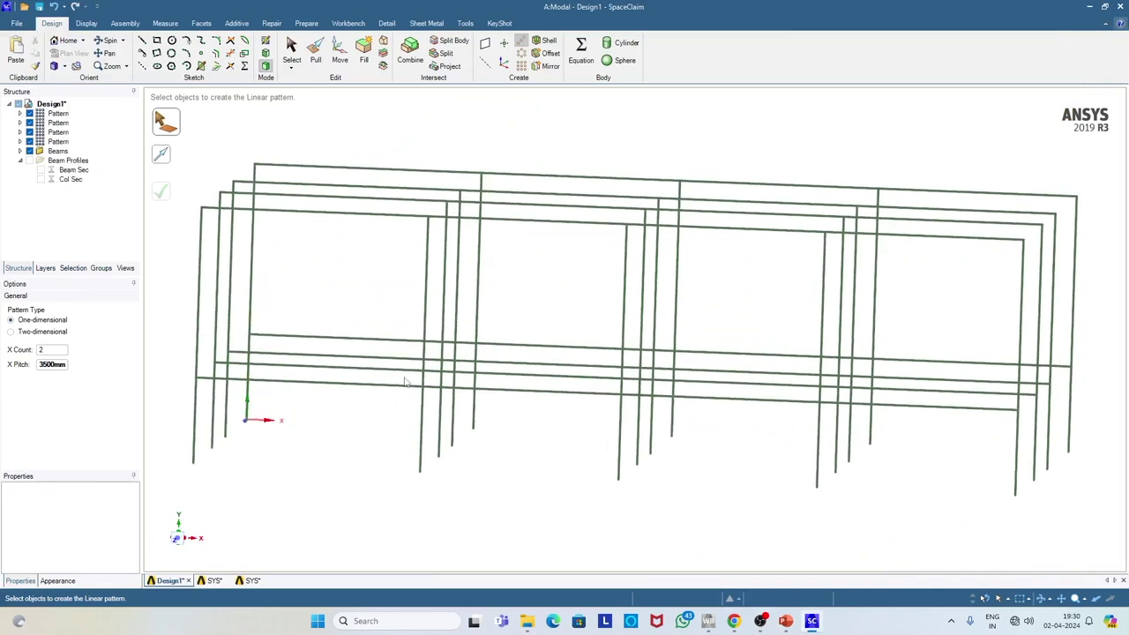
click(212, 193)
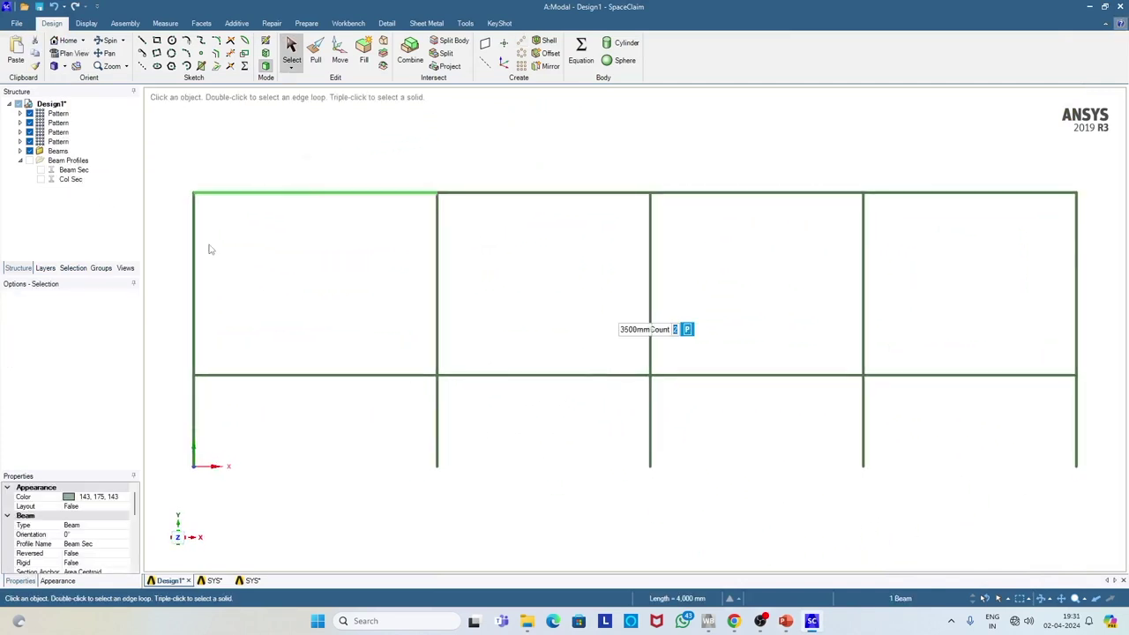
ctrl+click(196, 240)
click(66, 67)
click(73, 84)
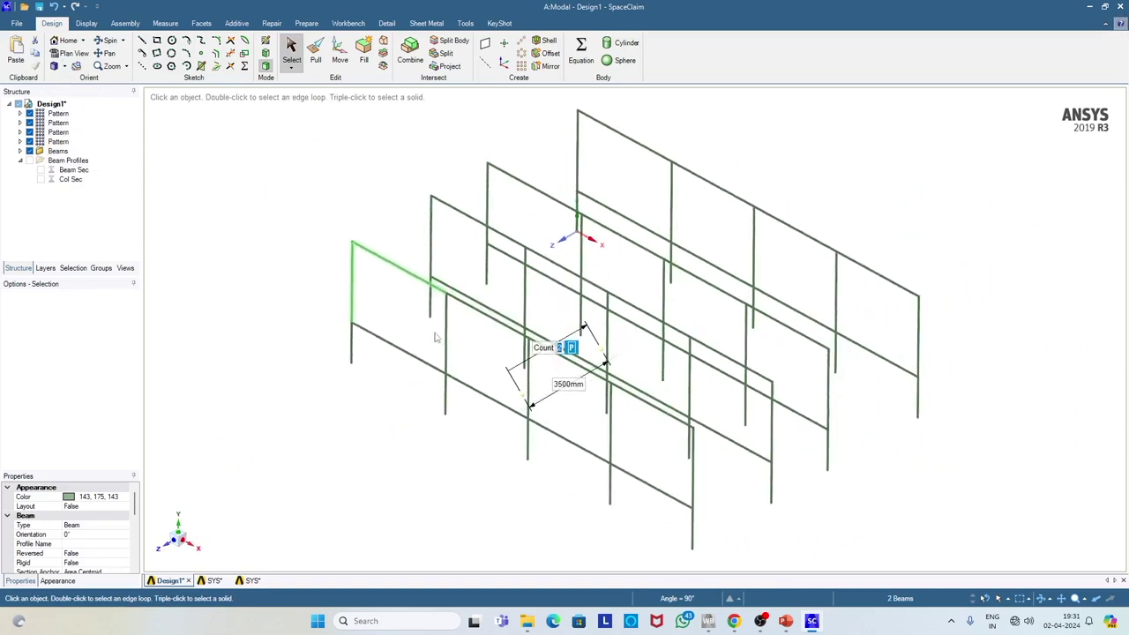
ctrl+click(449, 335)
ctrl+click(399, 344)
ctrl+click(359, 350)
ctrl+click(449, 389)
ctrl+click(486, 319)
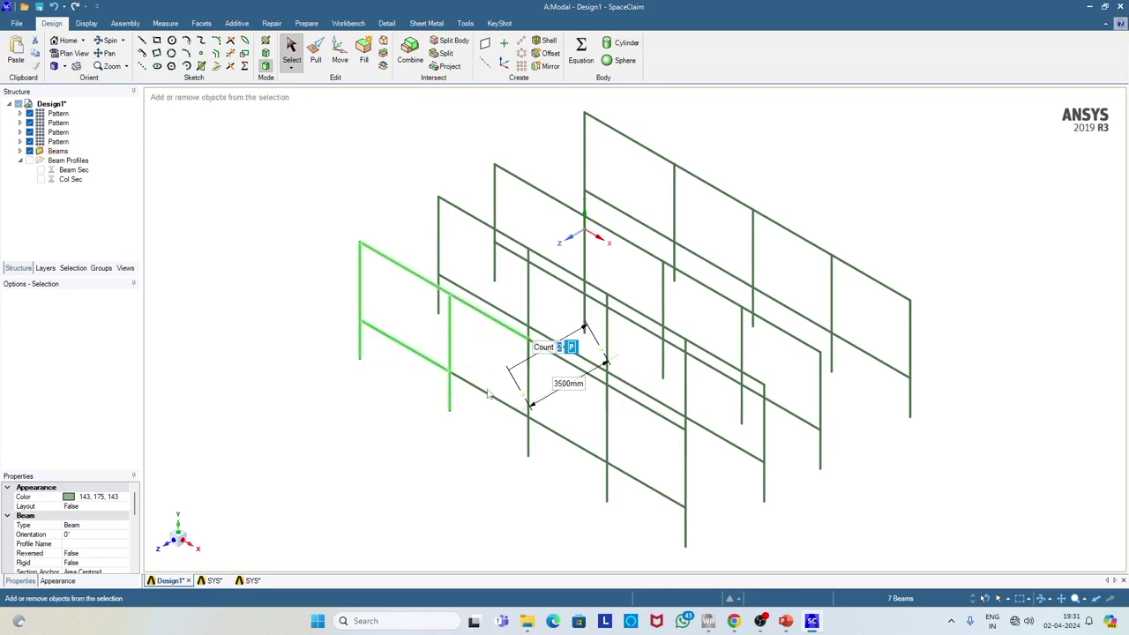
ctrl+click(509, 400)
ctrl+click(528, 443)
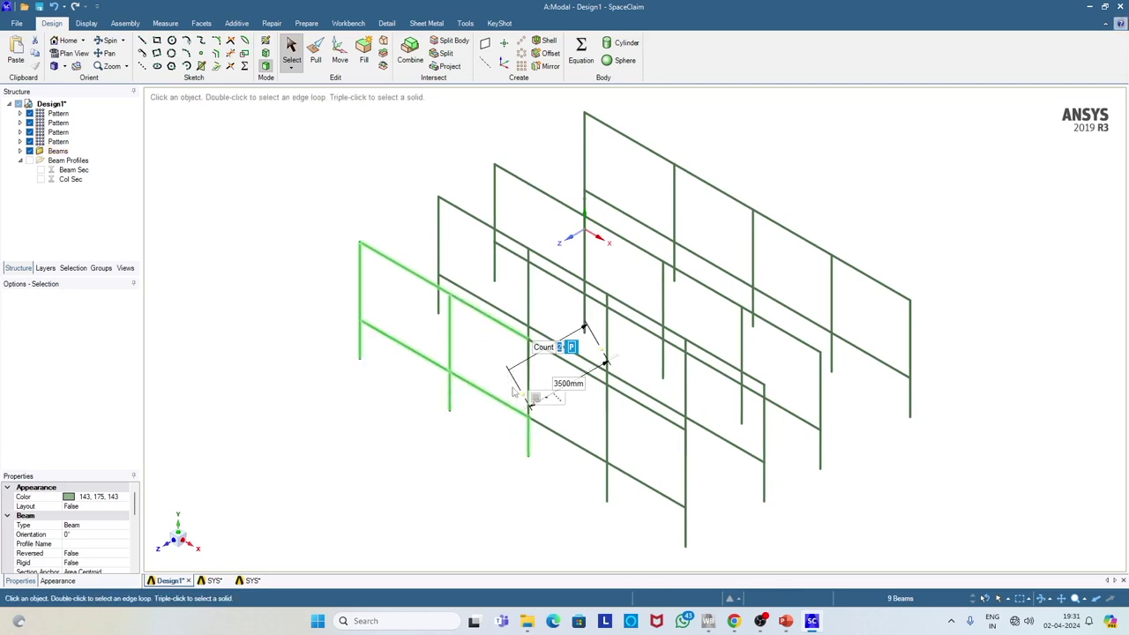
ctrl+click(529, 382)
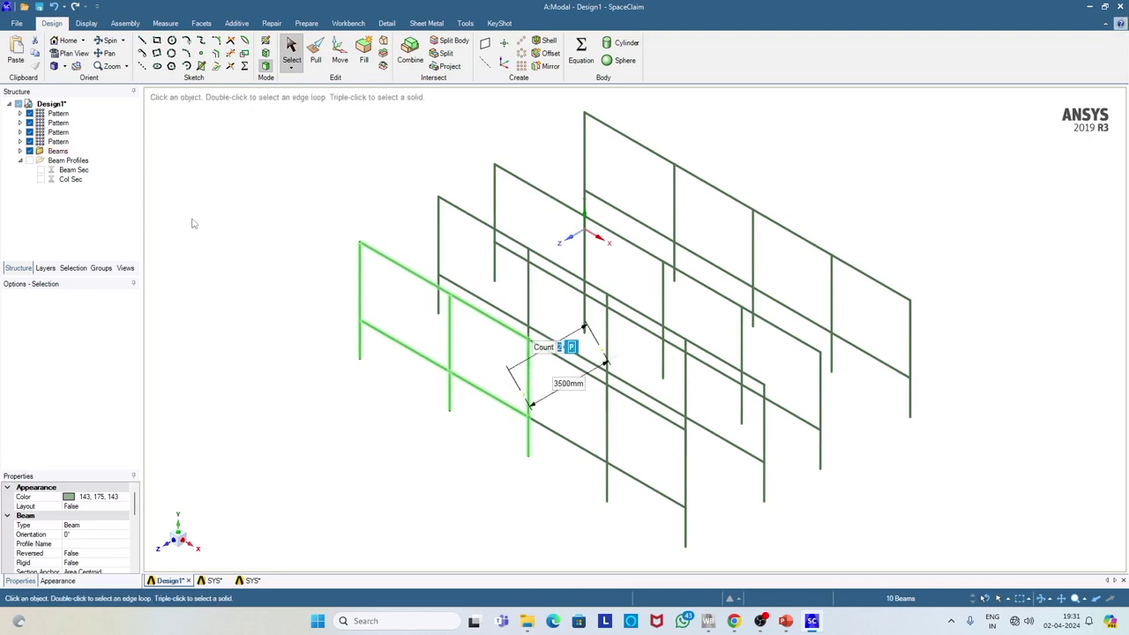
- Create a one-dimensional linear pattern of the selected two-span portion along the Z axis, with count 2 and 4000 mm pitch
click(521, 43)
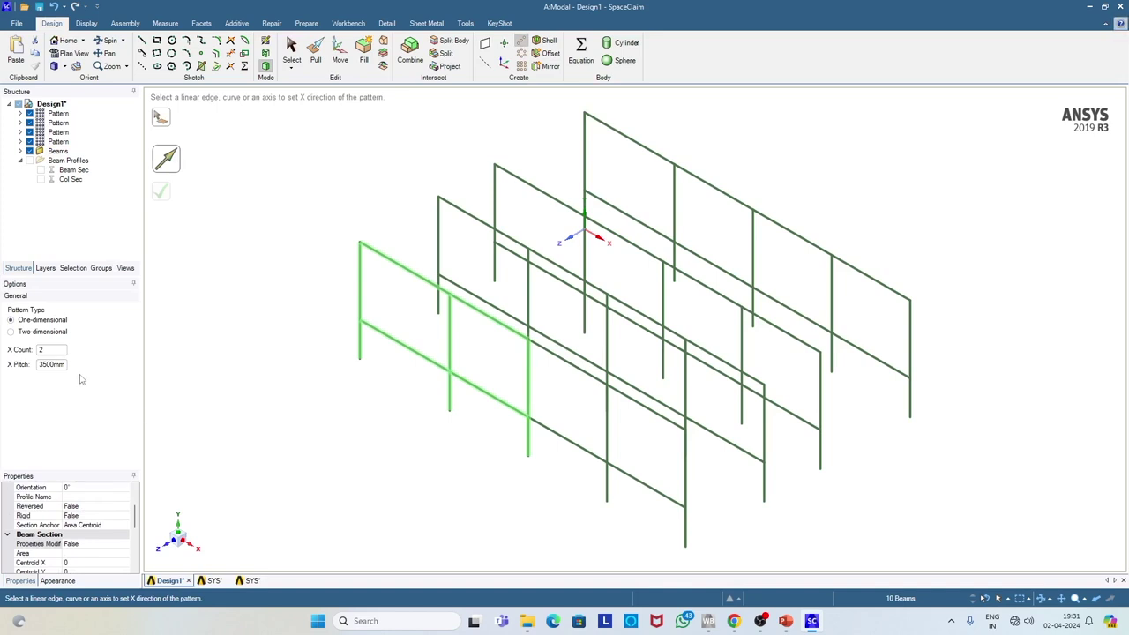
click(48, 365)
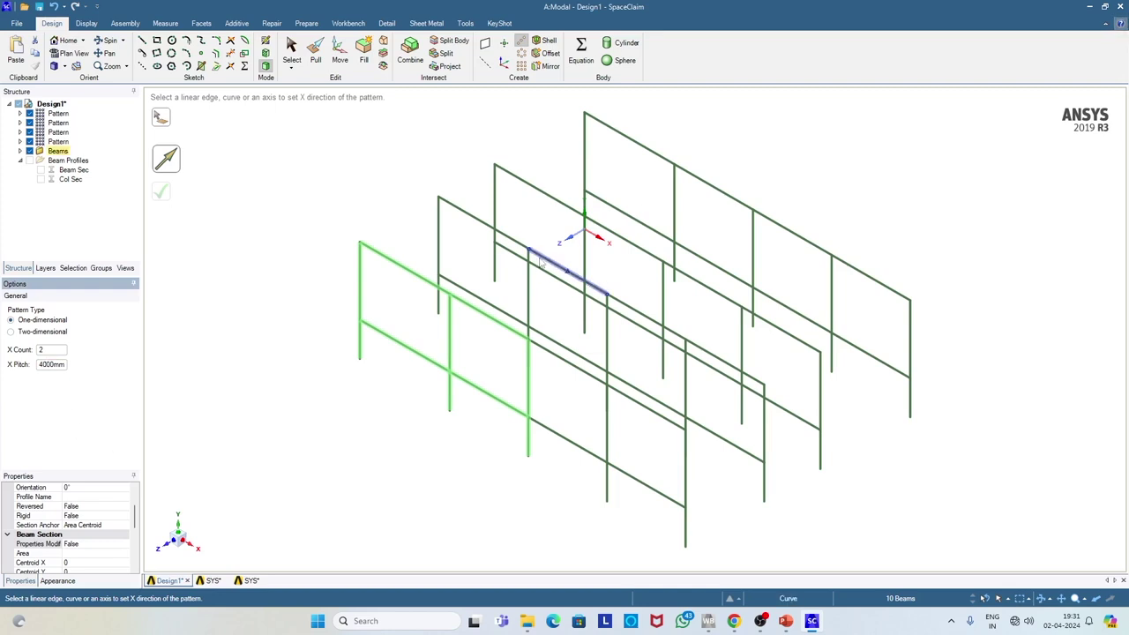
key(Return)
click(571, 238)
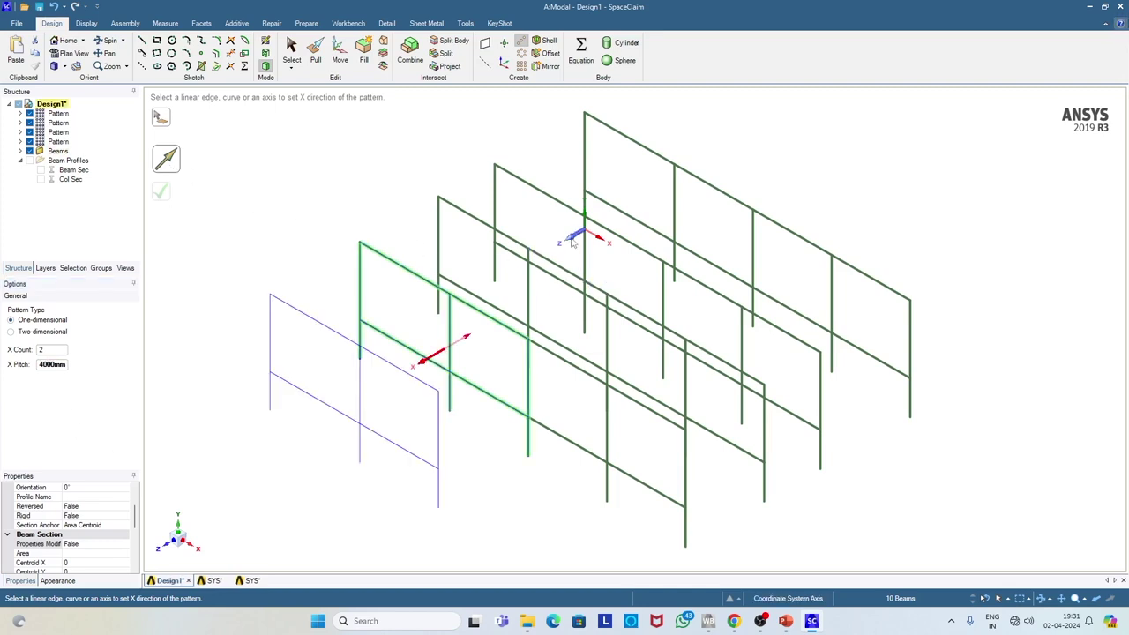
click(160, 191)
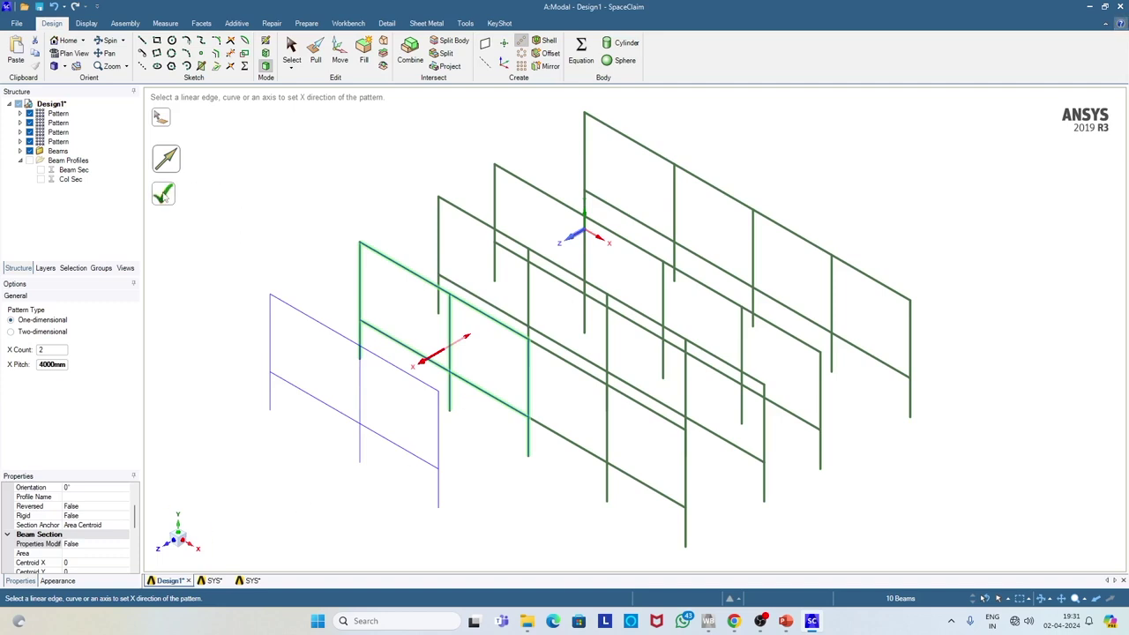
scroll(432, 399, up, 2)
scroll(432, 399, down, 4)
scroll(432, 398, down, 2)
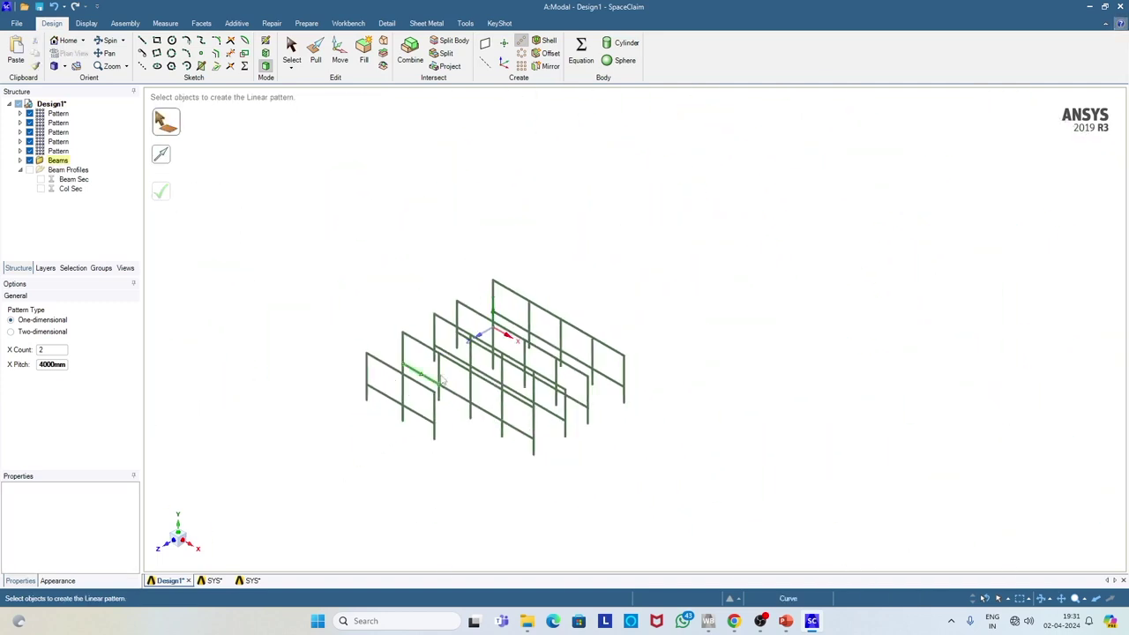
- View the model from the top and box-select the ten beams and columns of the outermost two-span frame along Z
click(64, 67)
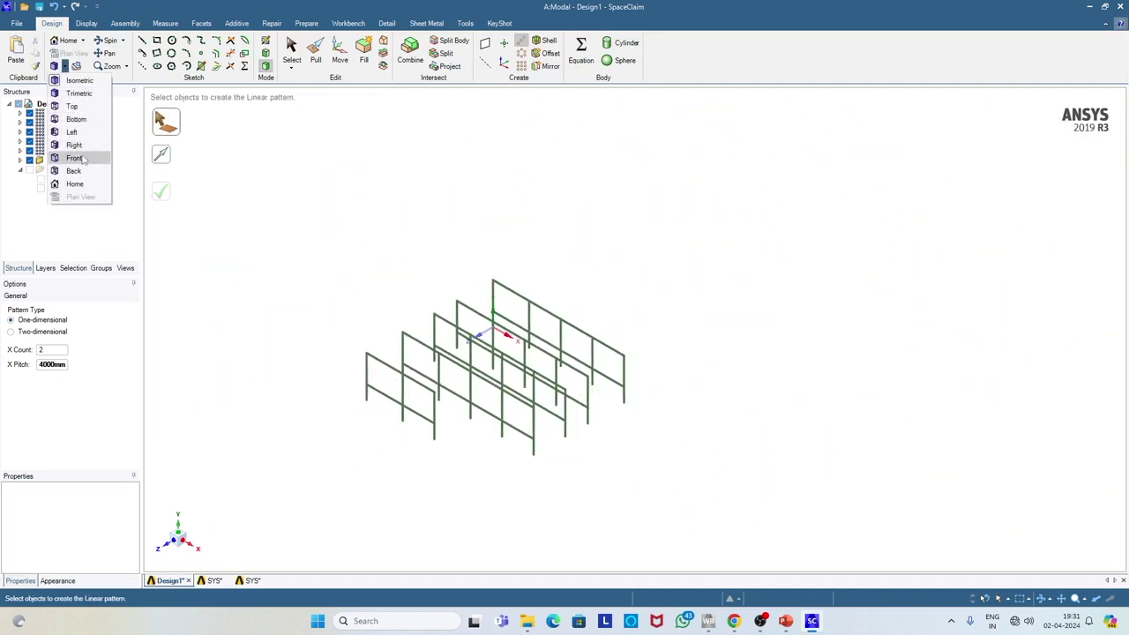
click(79, 93)
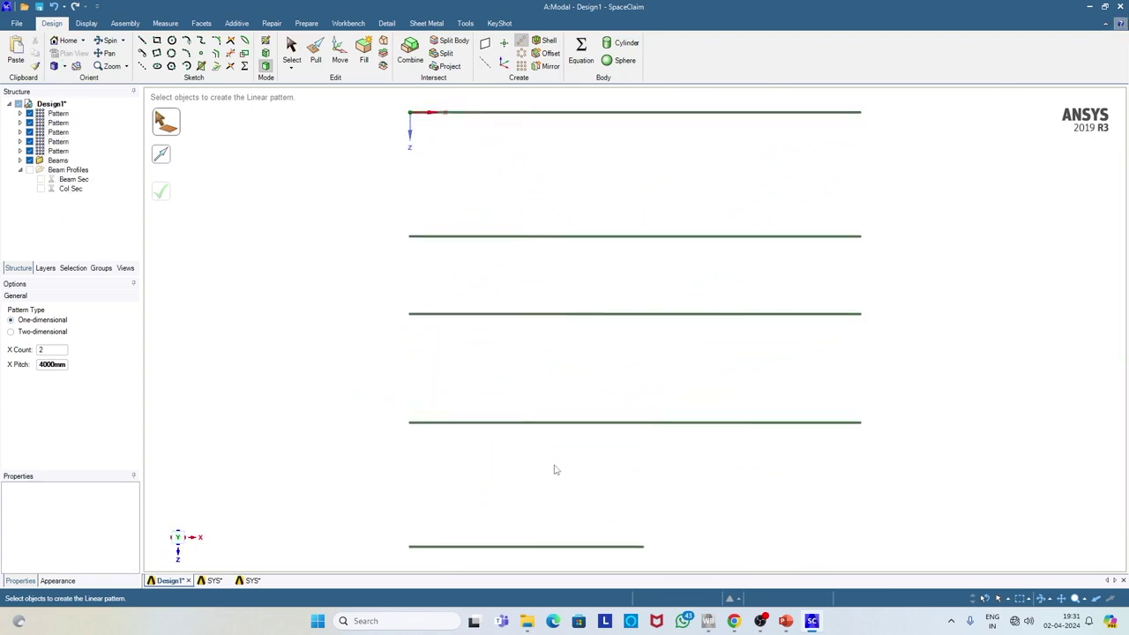
scroll(554, 477, down, 4)
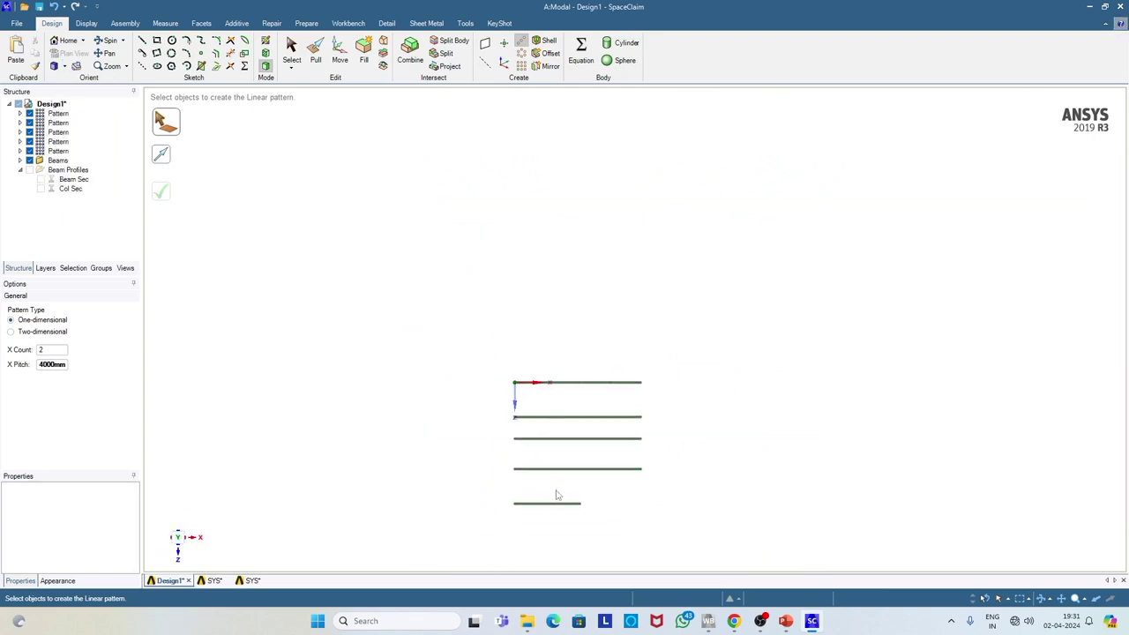
middle_drag(532, 408, 566, 499)
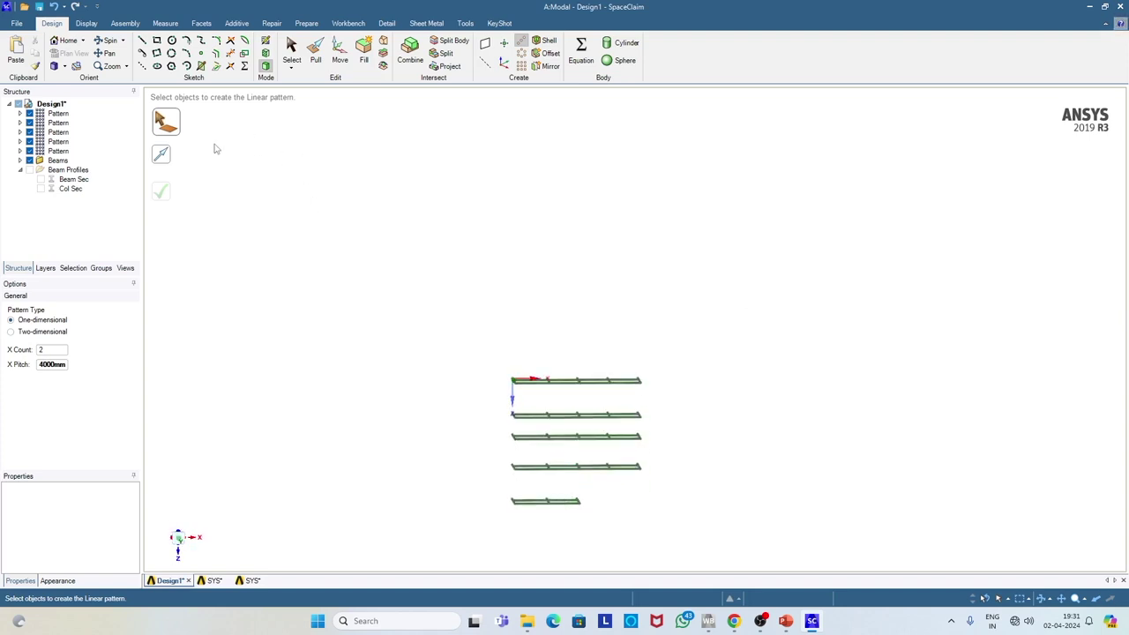
click(64, 66)
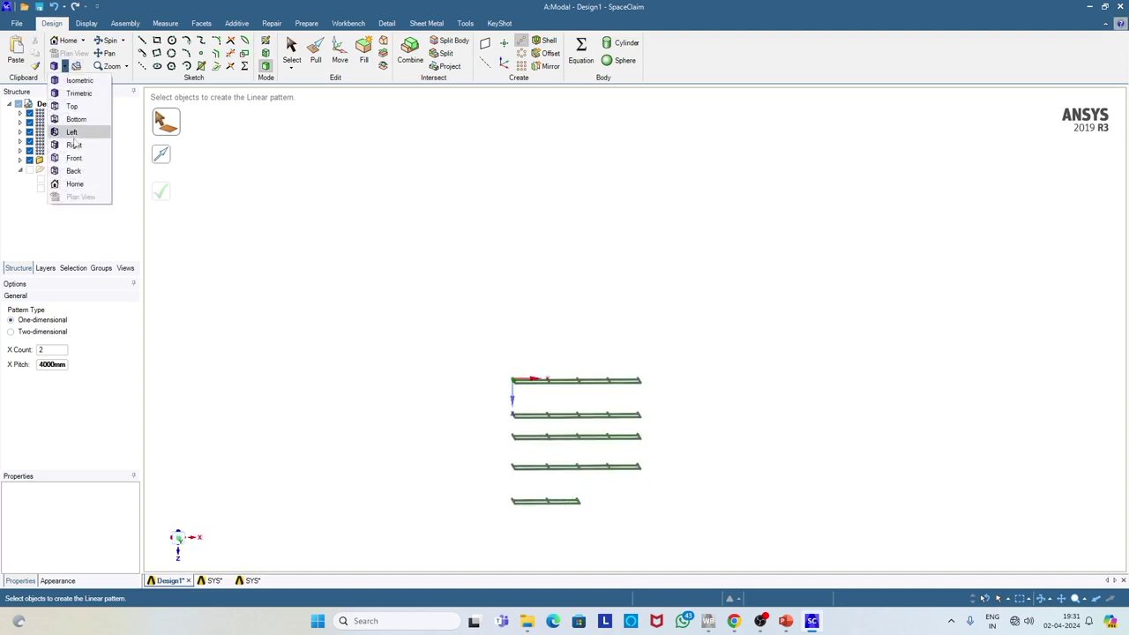
click(72, 107)
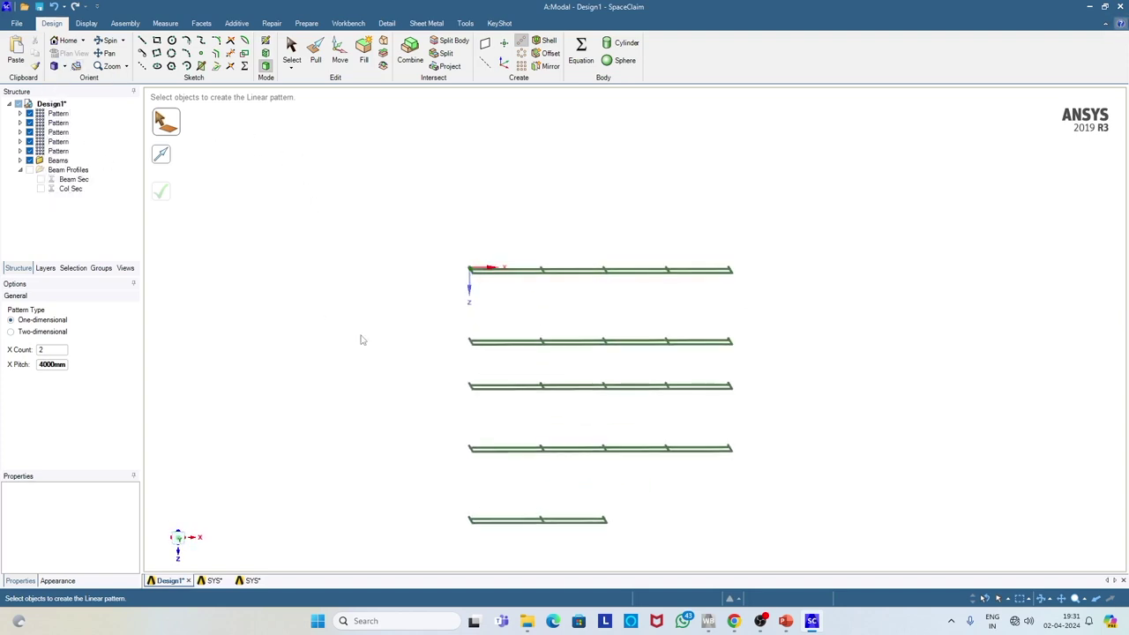
click(291, 69)
click(309, 84)
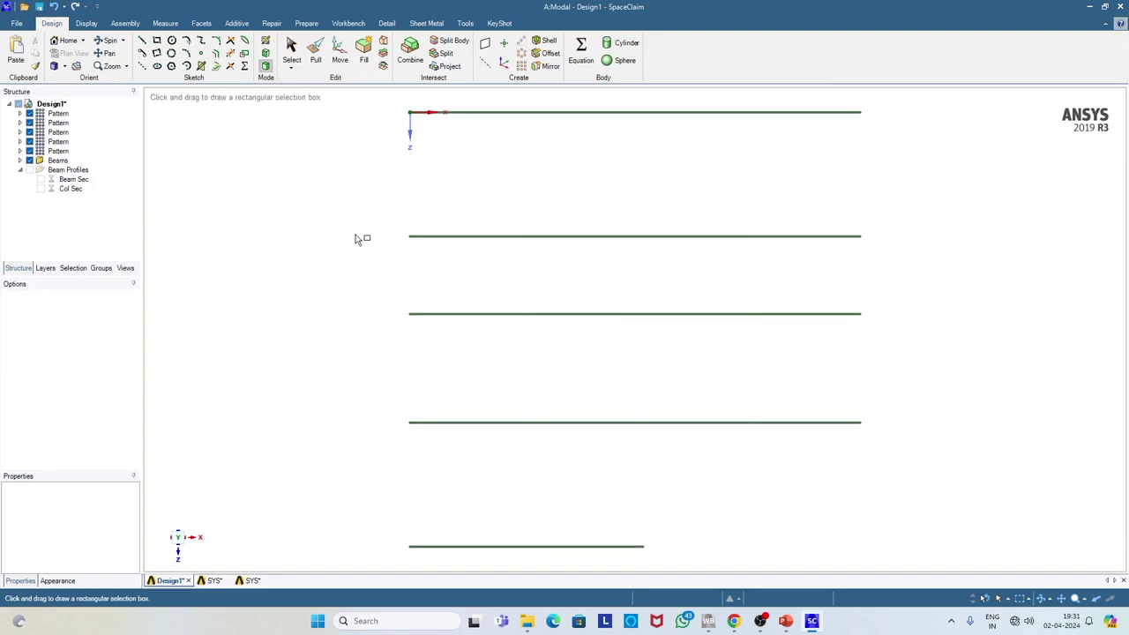
drag(398, 522, 659, 556)
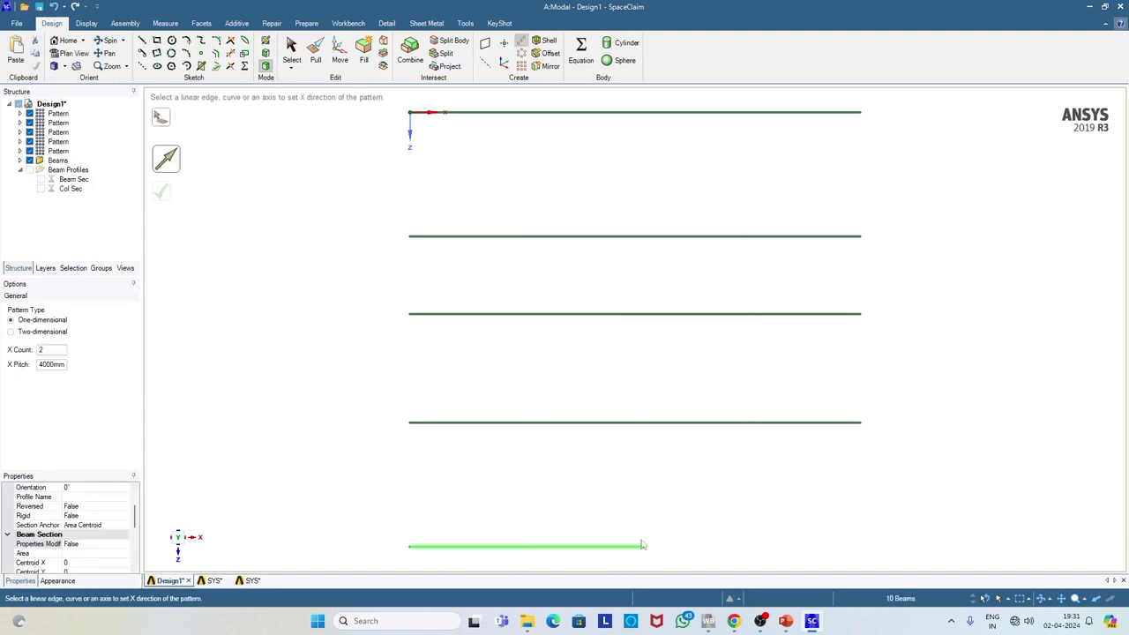
- Create a one-dimensional linear pattern of the selected two-span frame along the Z axis, with count 2 and 3500 mm pitch
click(48, 365)
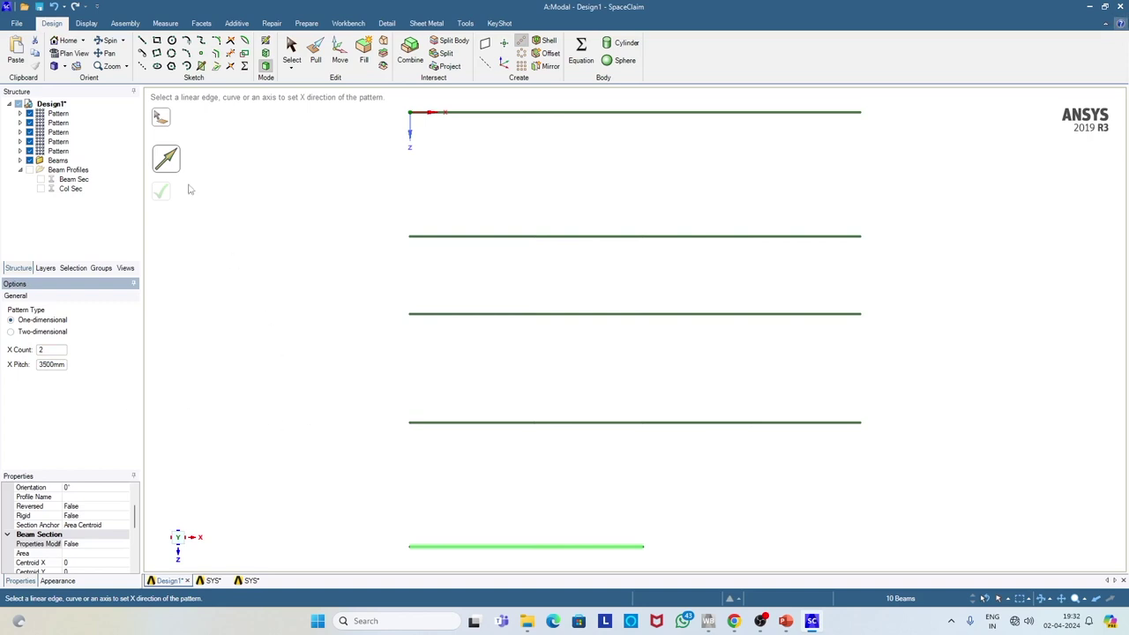
key(Return)
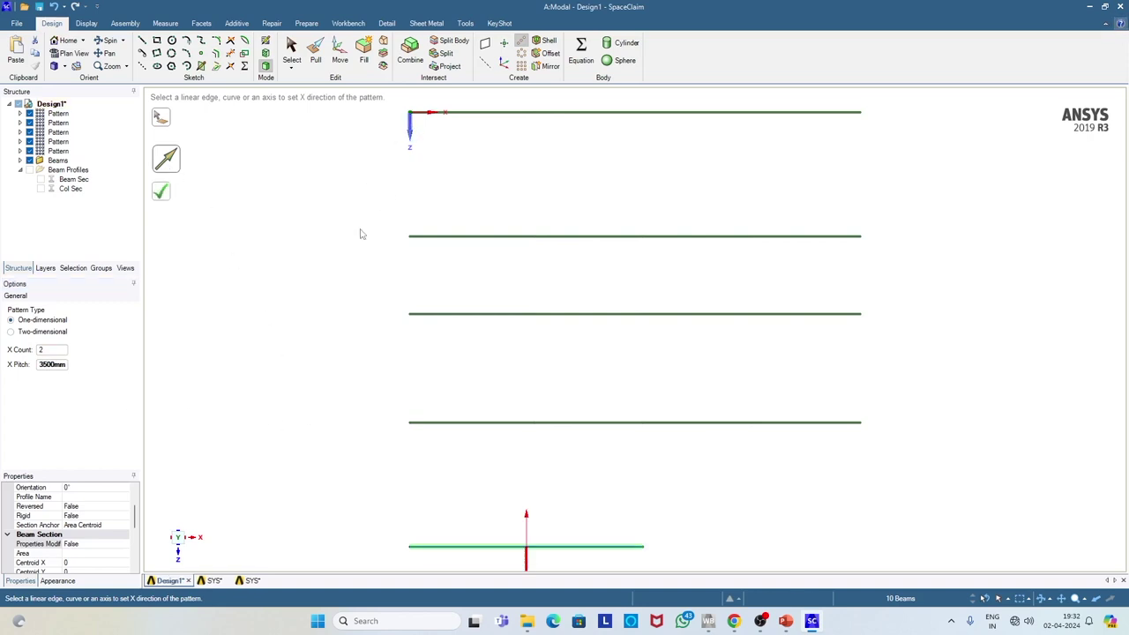
click(160, 192)
scroll(390, 353, down, 5)
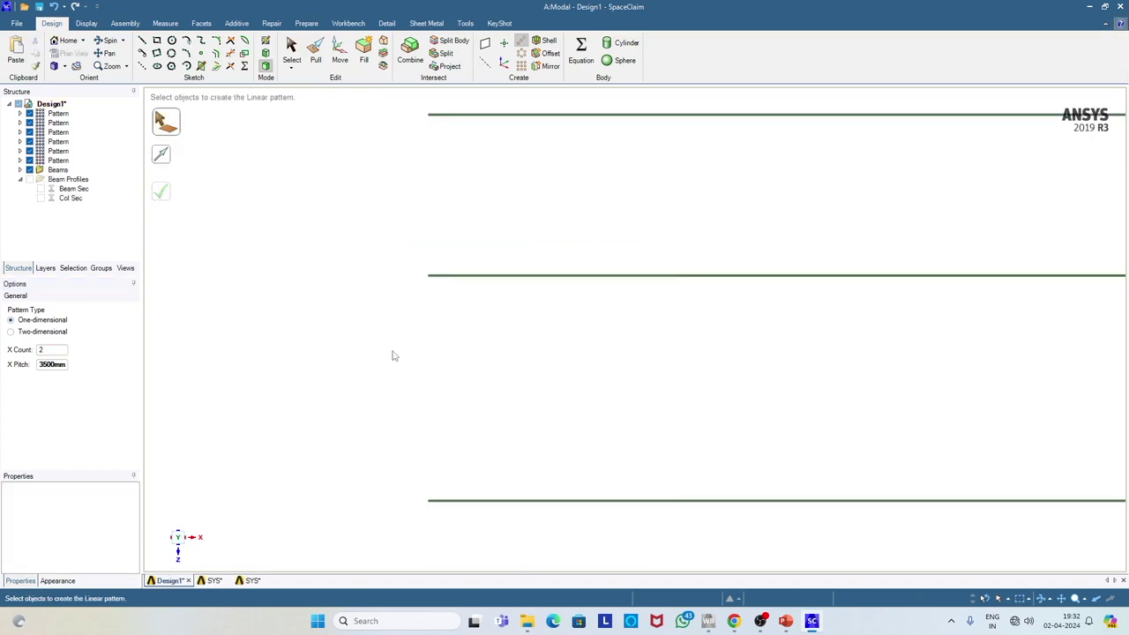
- Start a sketch on the horizontal plane through the origin and move its grid up along Y to the lower beam level
click(82, 40)
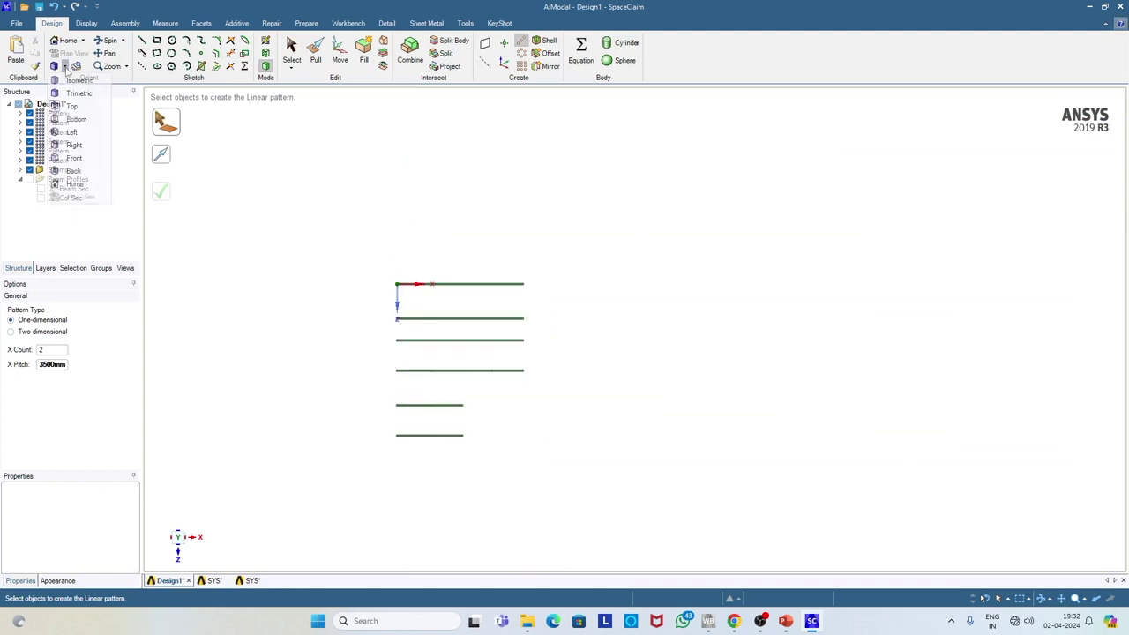
click(76, 78)
middle_drag(326, 557, 658, 504)
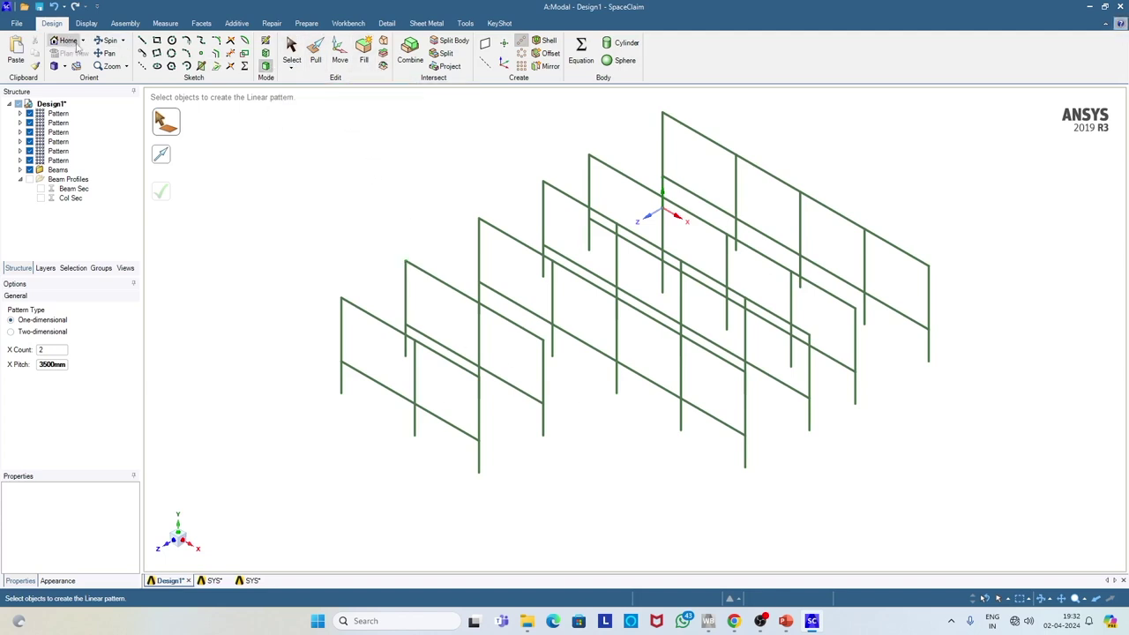
click(266, 53)
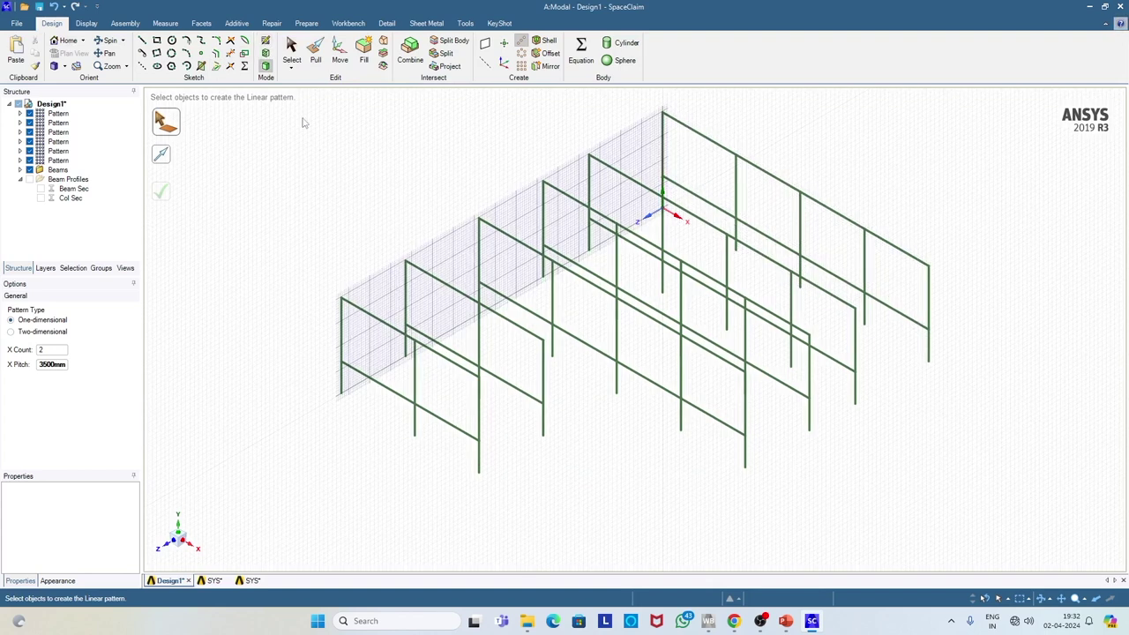
click(505, 427)
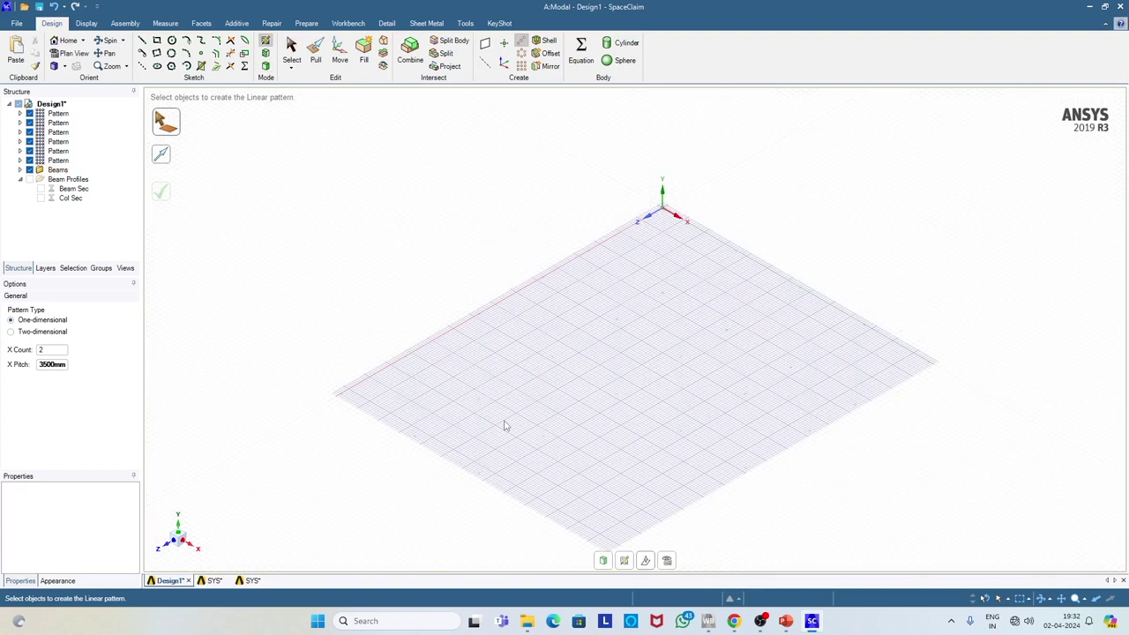
click(646, 562)
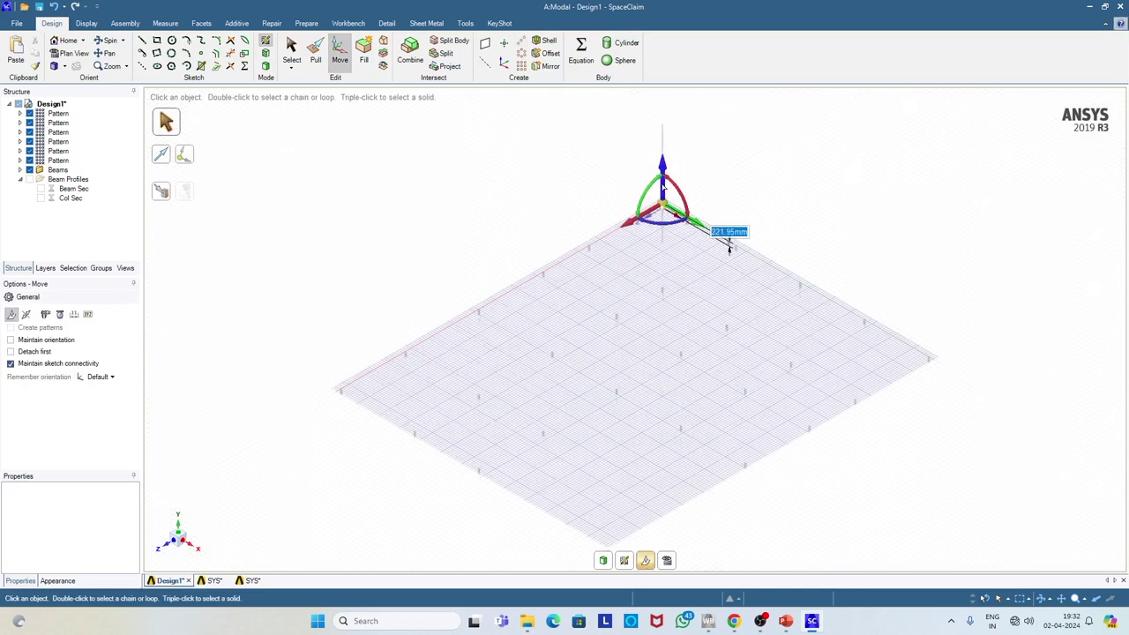
drag(663, 187, 664, 183)
text(15)
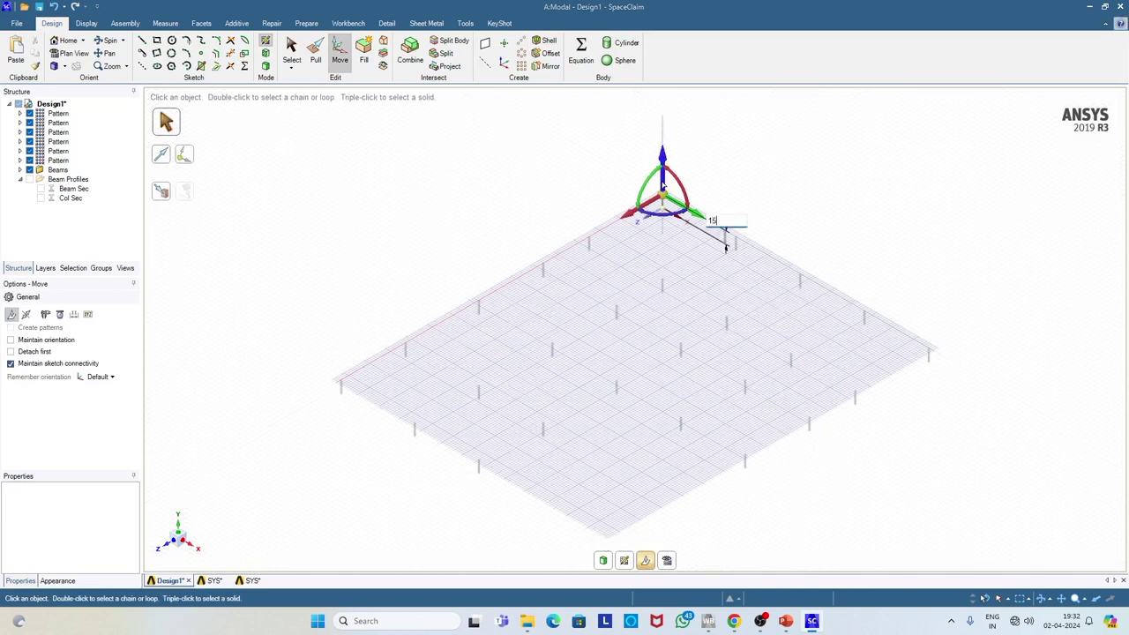
key(Return)
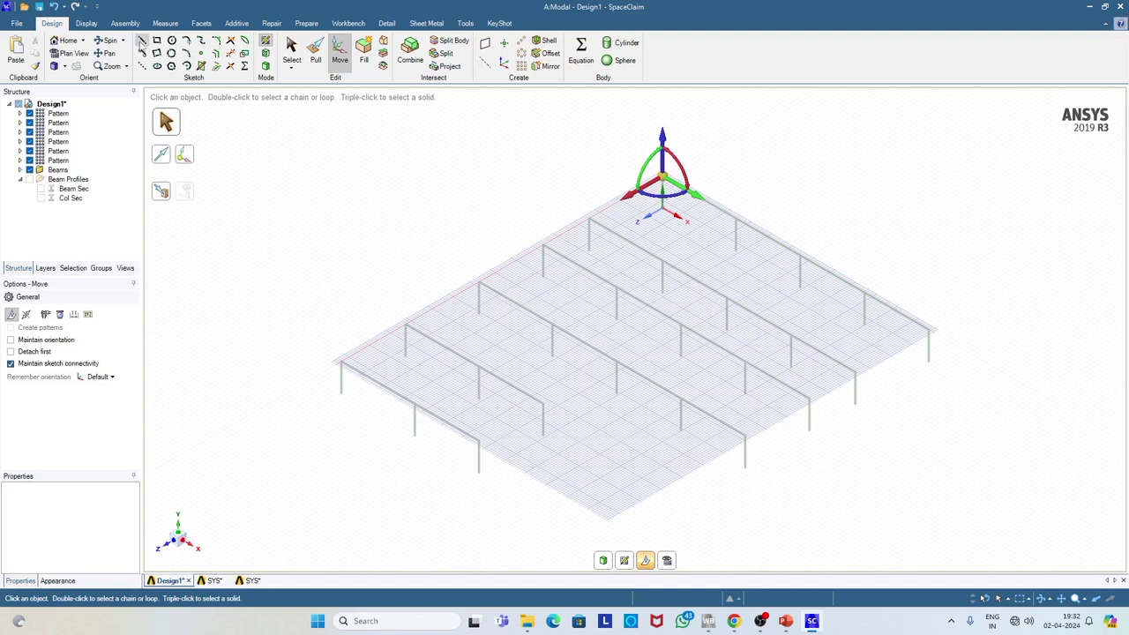
- Sketch five connected lines along Z at lower beam level, joining the six frames' first columns from the outermost frame to the one at the origin
click(141, 42)
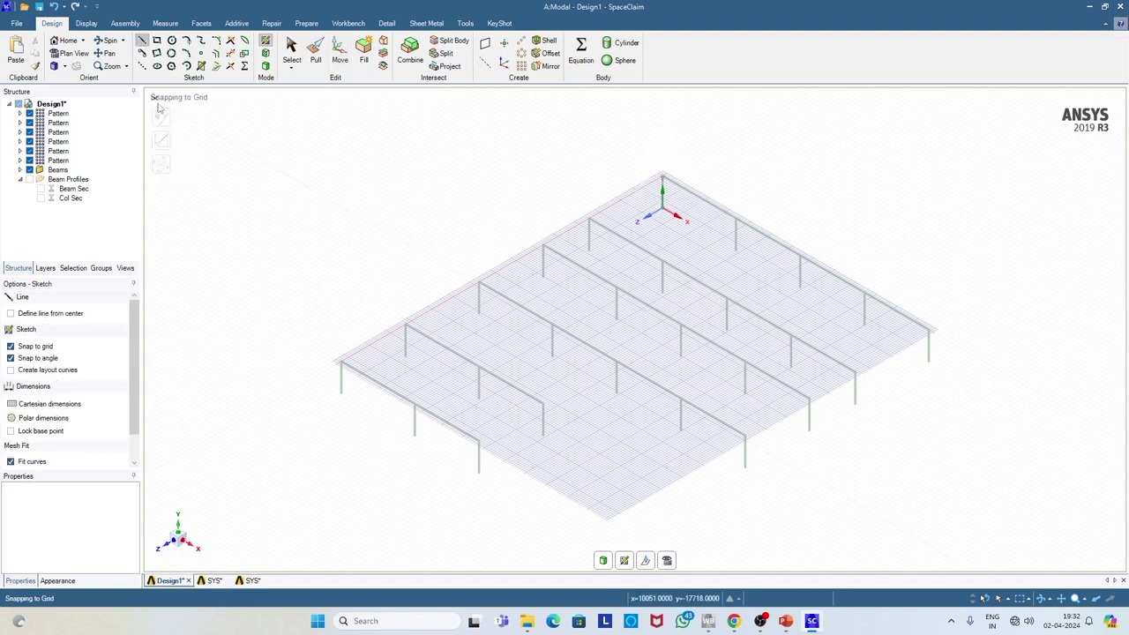
click(343, 364)
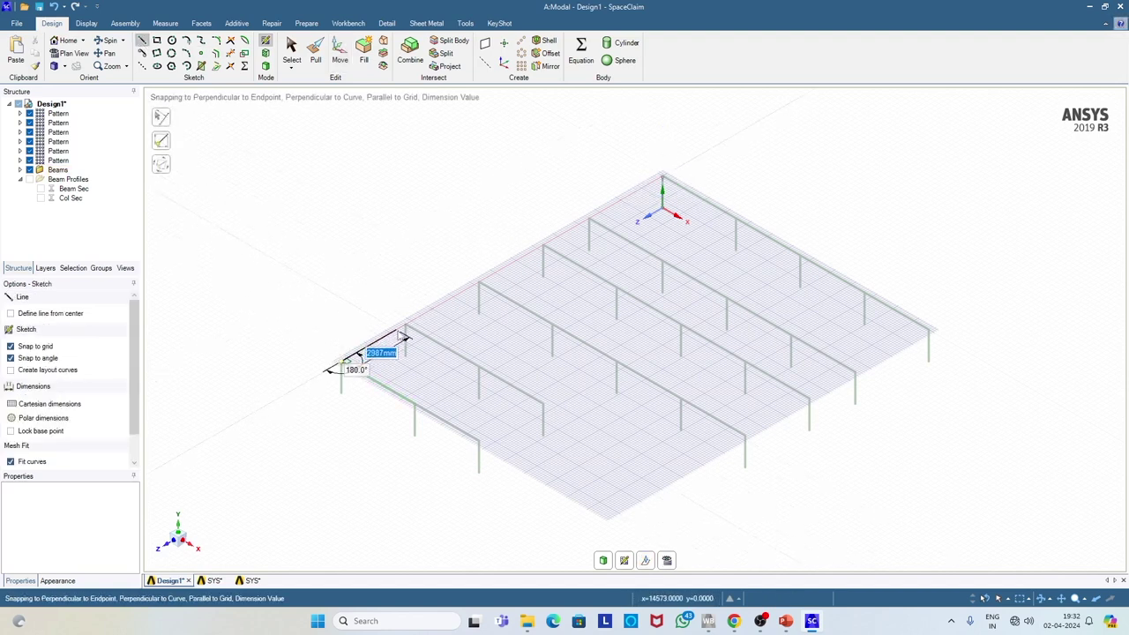
click(406, 330)
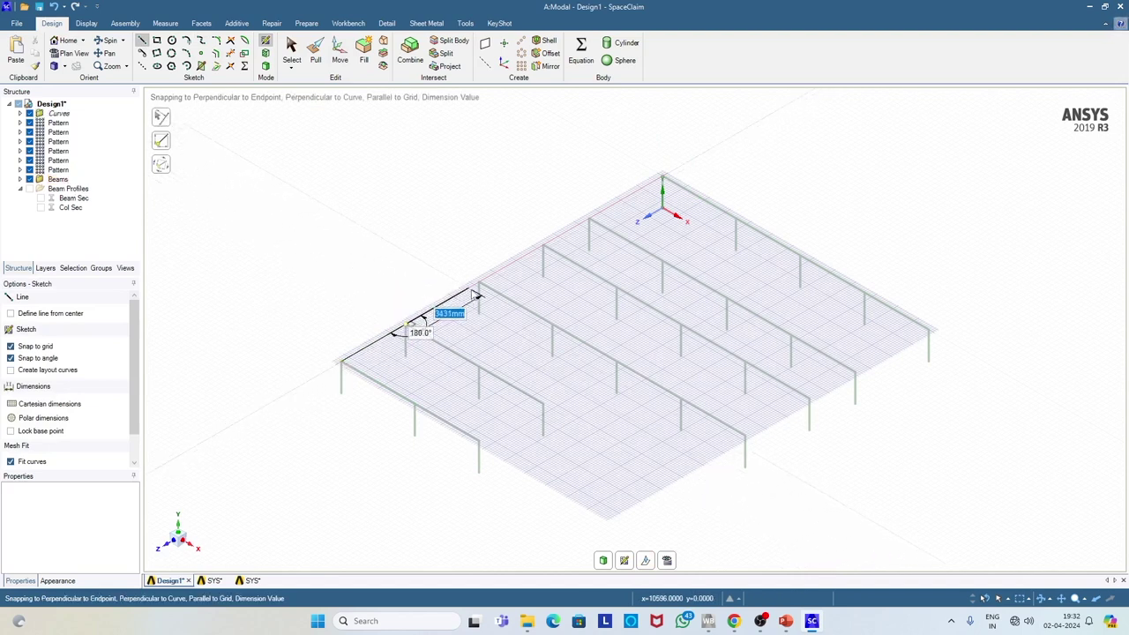
click(479, 284)
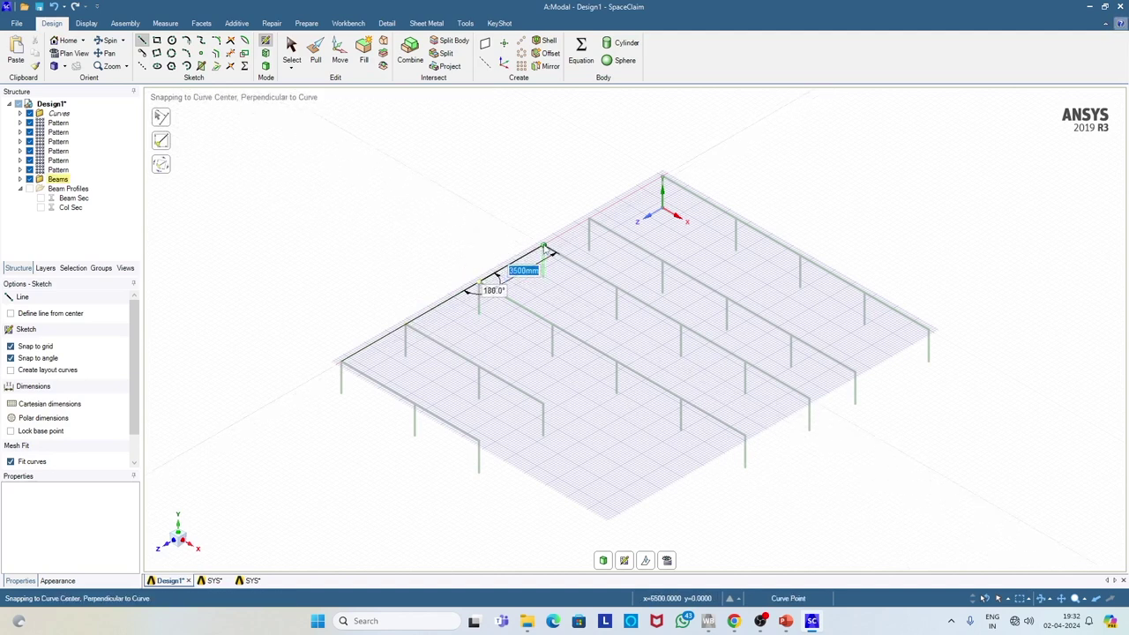
click(544, 250)
click(590, 224)
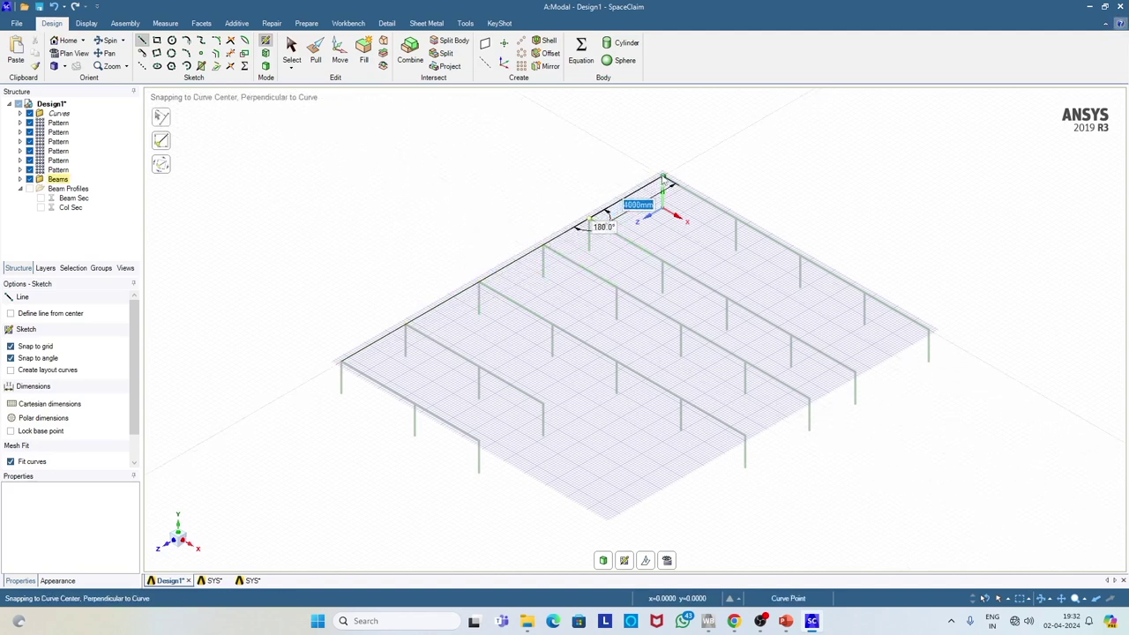
click(664, 180)
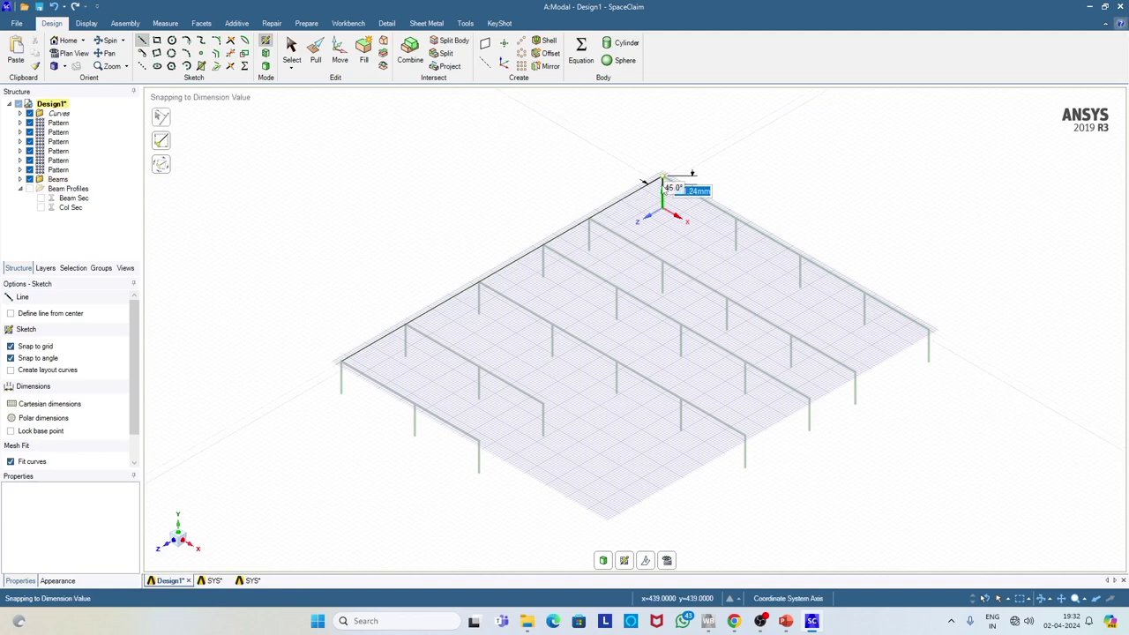
key(Escape)
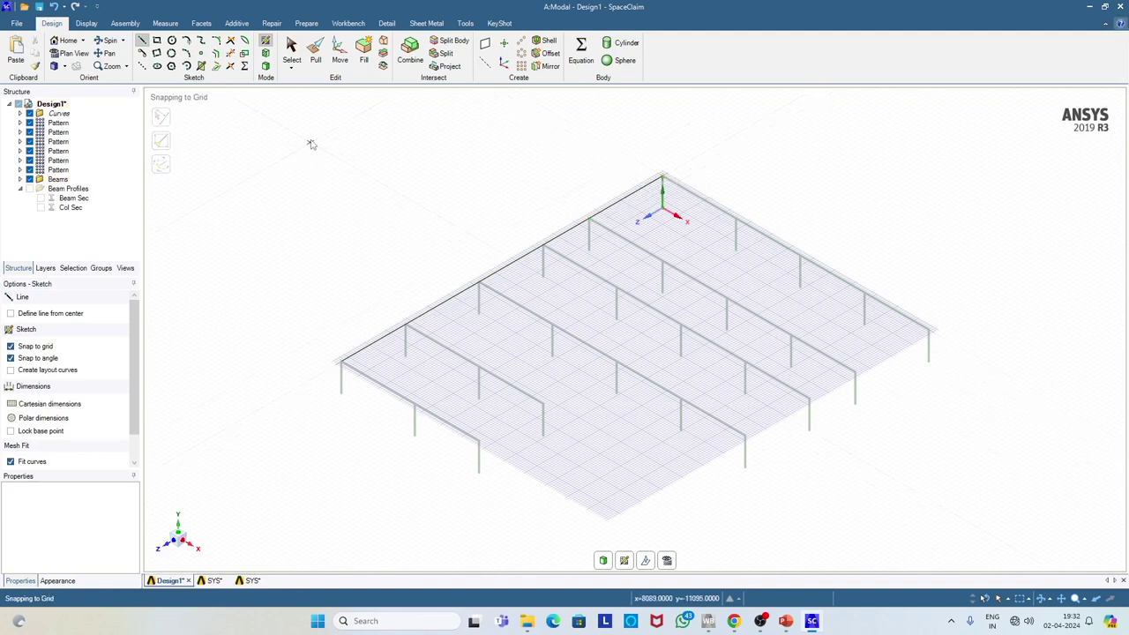
- Return to 3D mode and select all five connecting lines along Z
click(266, 67)
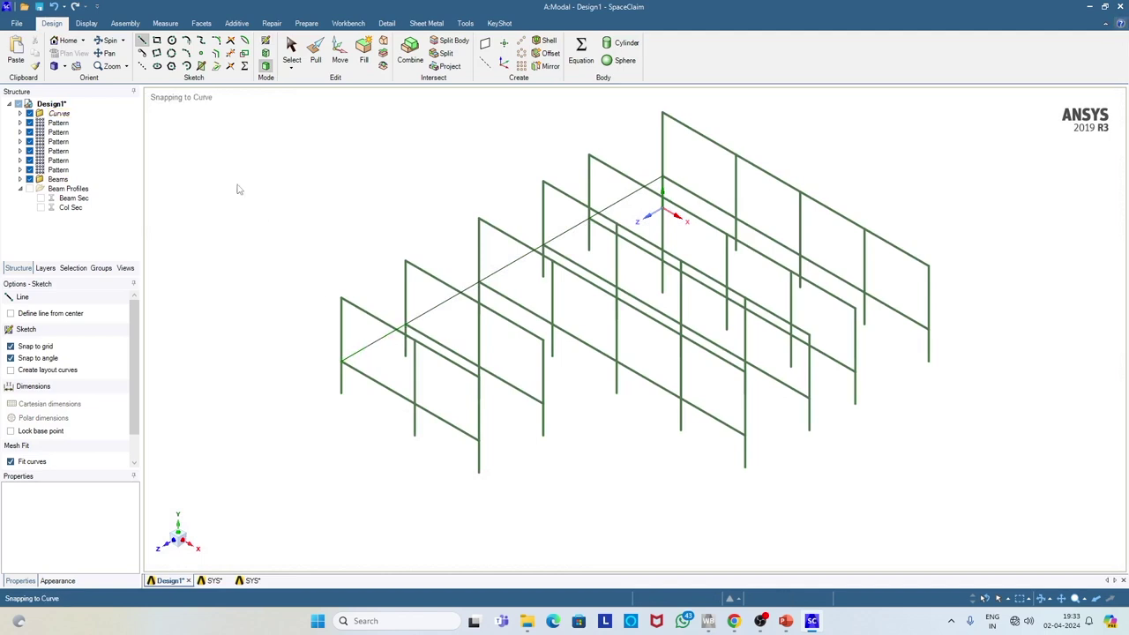
click(292, 53)
click(374, 344)
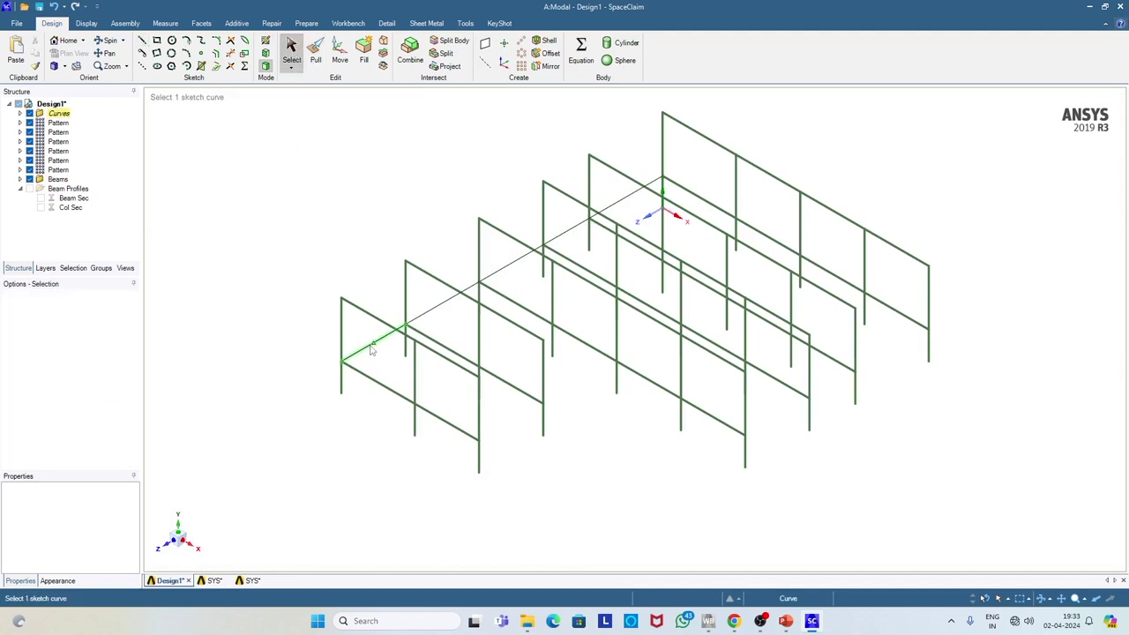
ctrl+click(431, 318)
ctrl+click(510, 270)
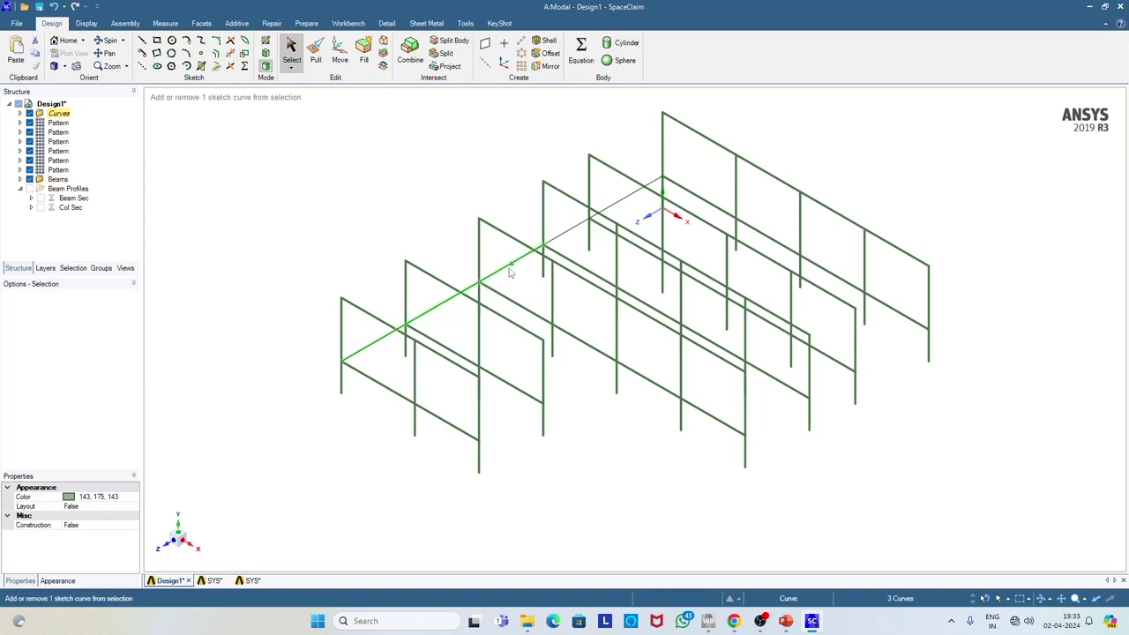
ctrl+click(566, 231)
ctrl+click(626, 205)
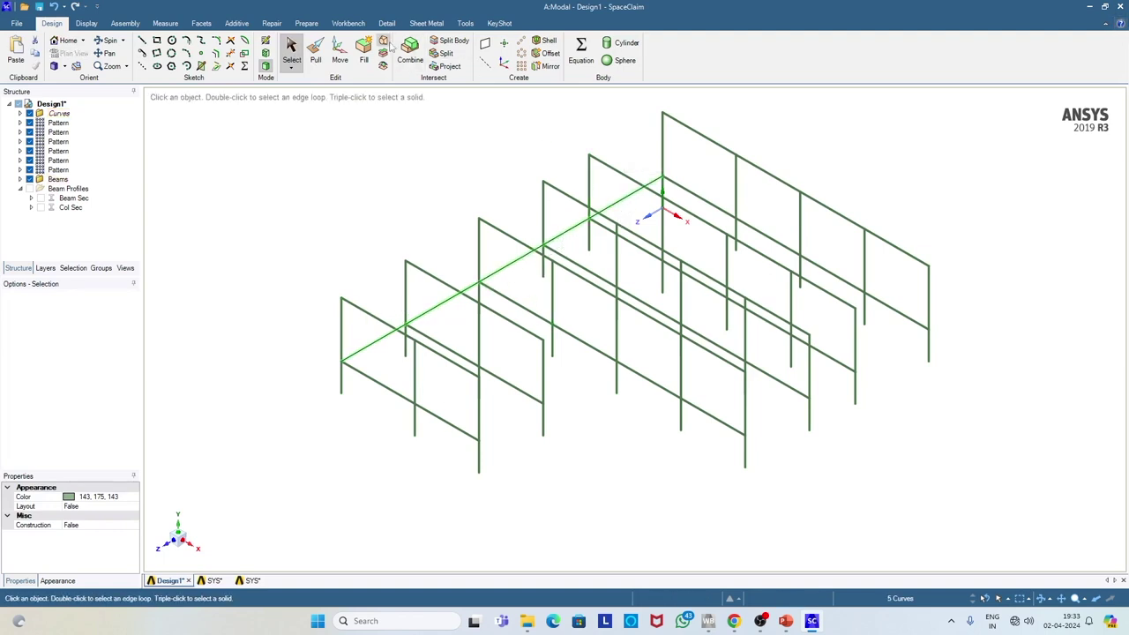
- Create beams from the five selected lines with the Beam Sec profile
click(306, 23)
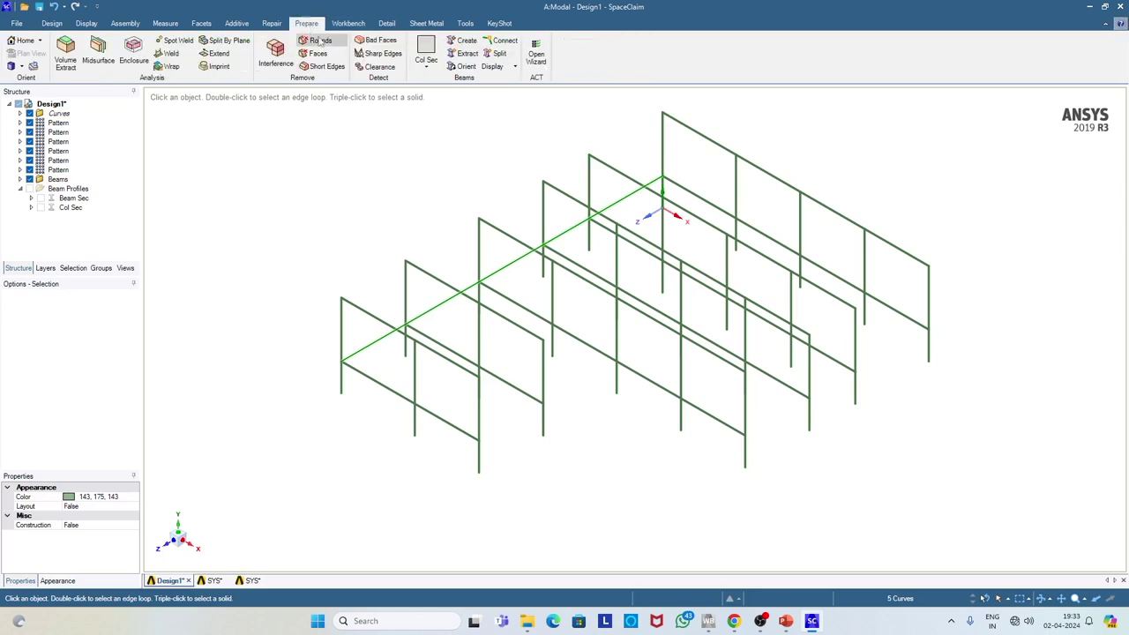
click(426, 68)
click(440, 103)
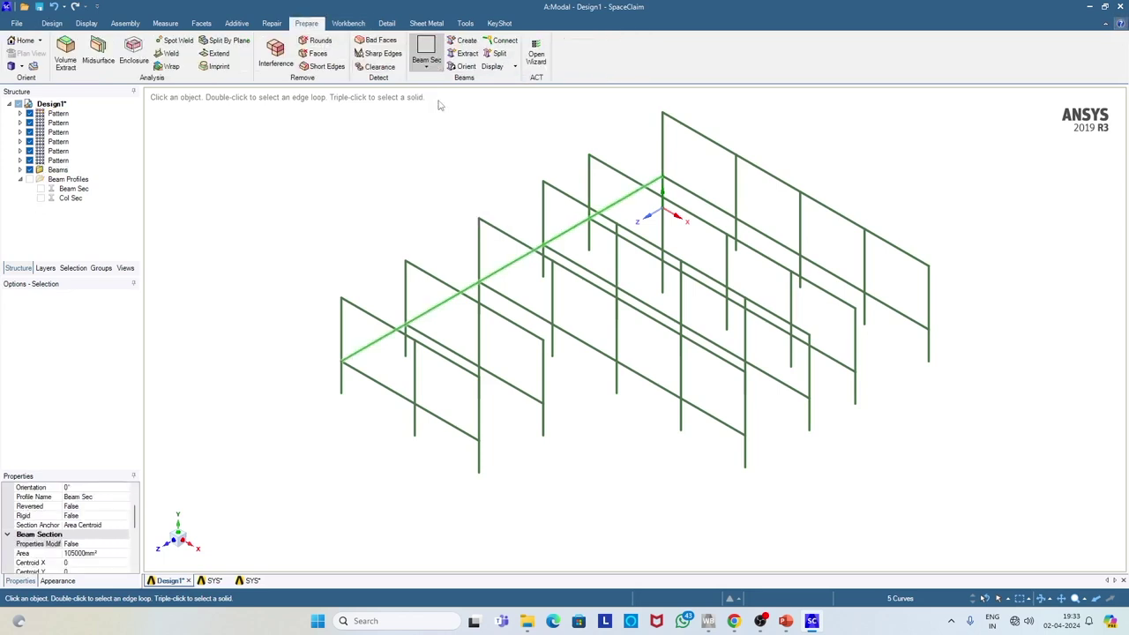
click(330, 196)
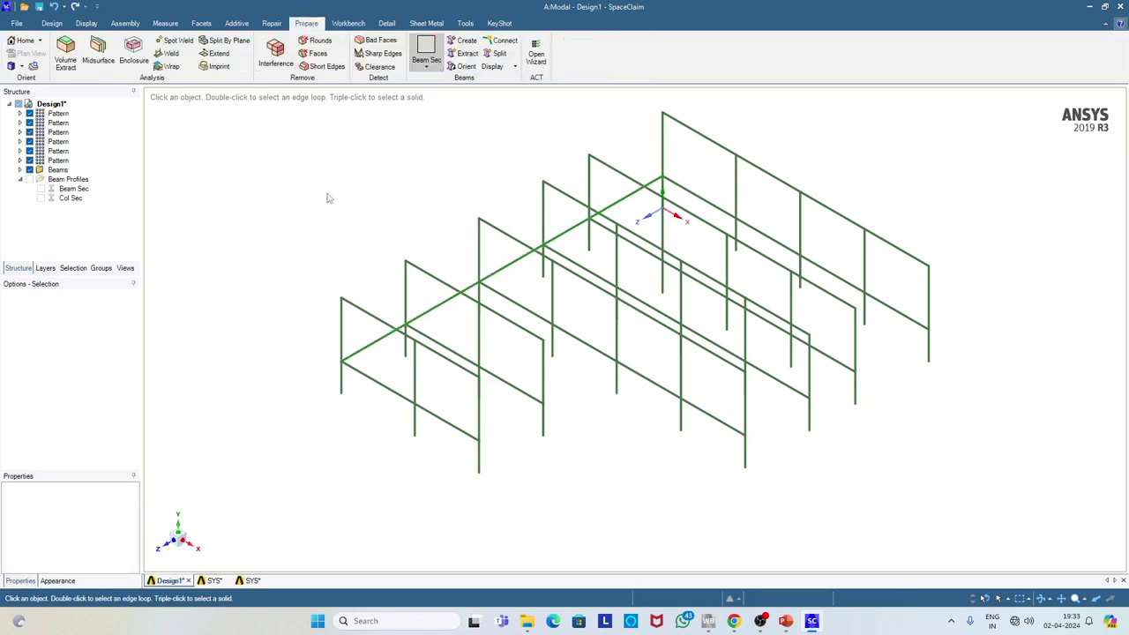
- Check the connecting beams' sections in solid beam display, and restore the wire beam display
click(514, 66)
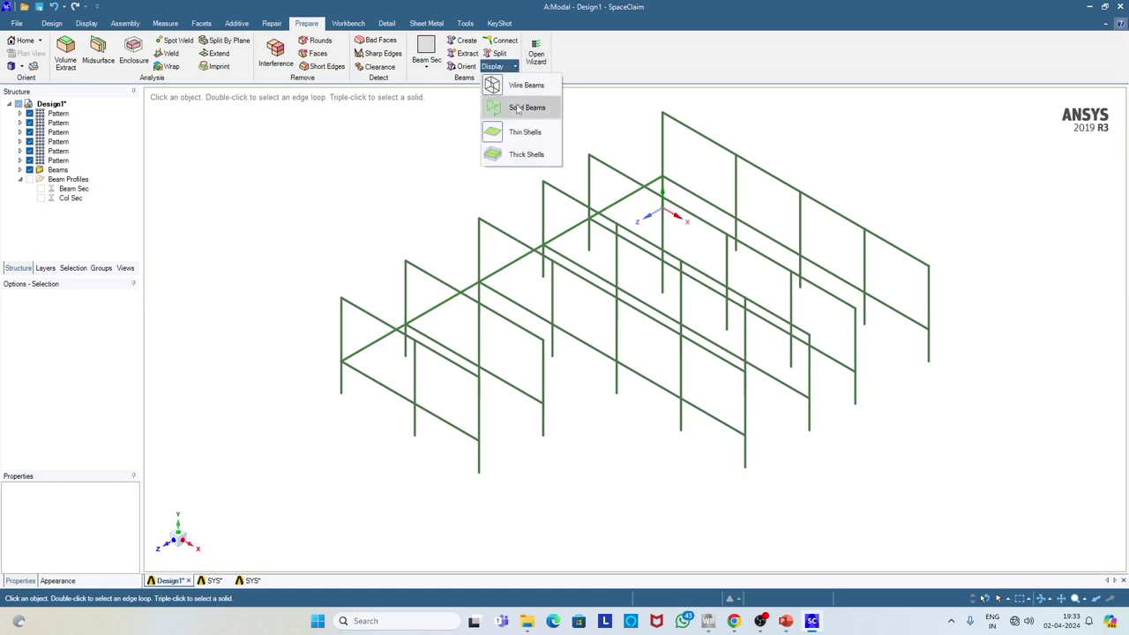
click(519, 110)
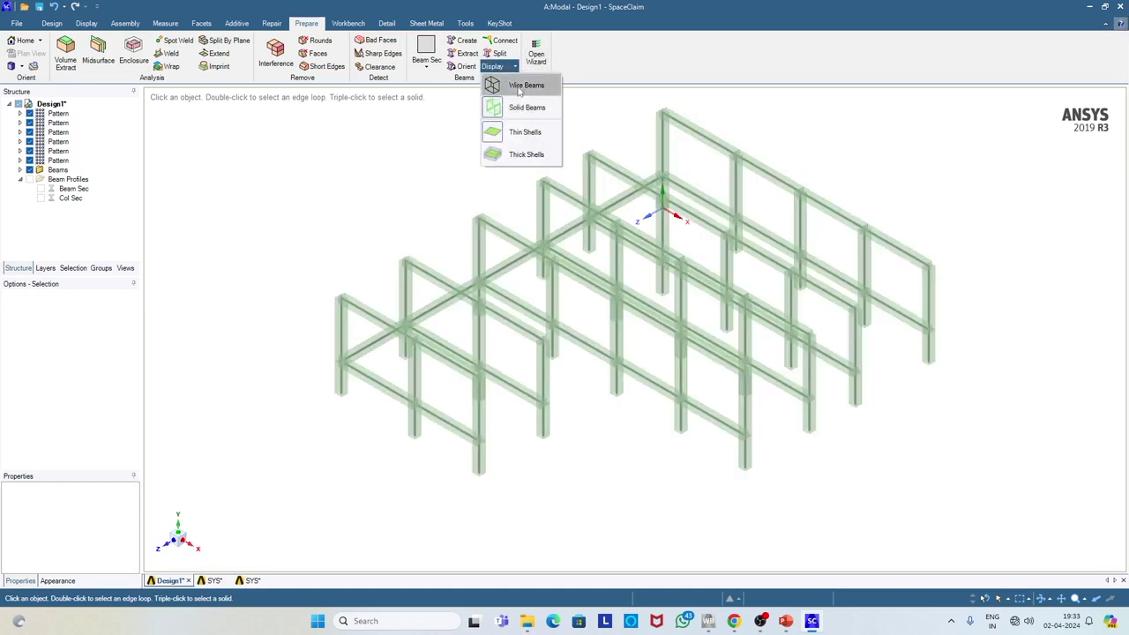
click(521, 85)
click(503, 90)
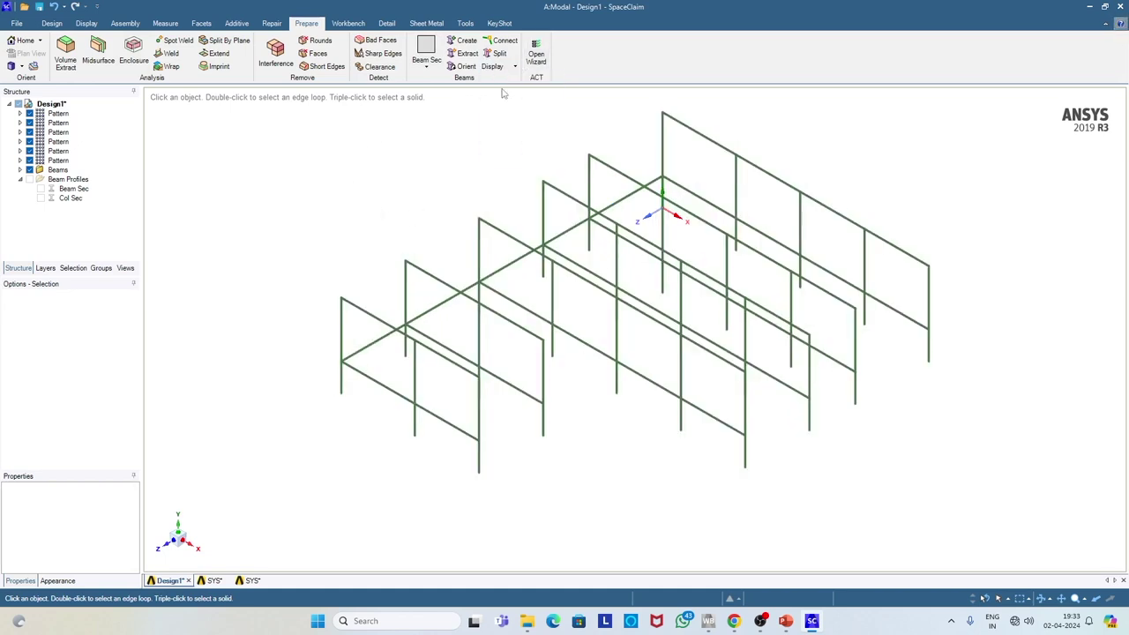
- Linearly pattern the five connecting beams along Z in the X direction, with a count of 2 and a 4000 mm pitch
key(Escape)
click(51, 23)
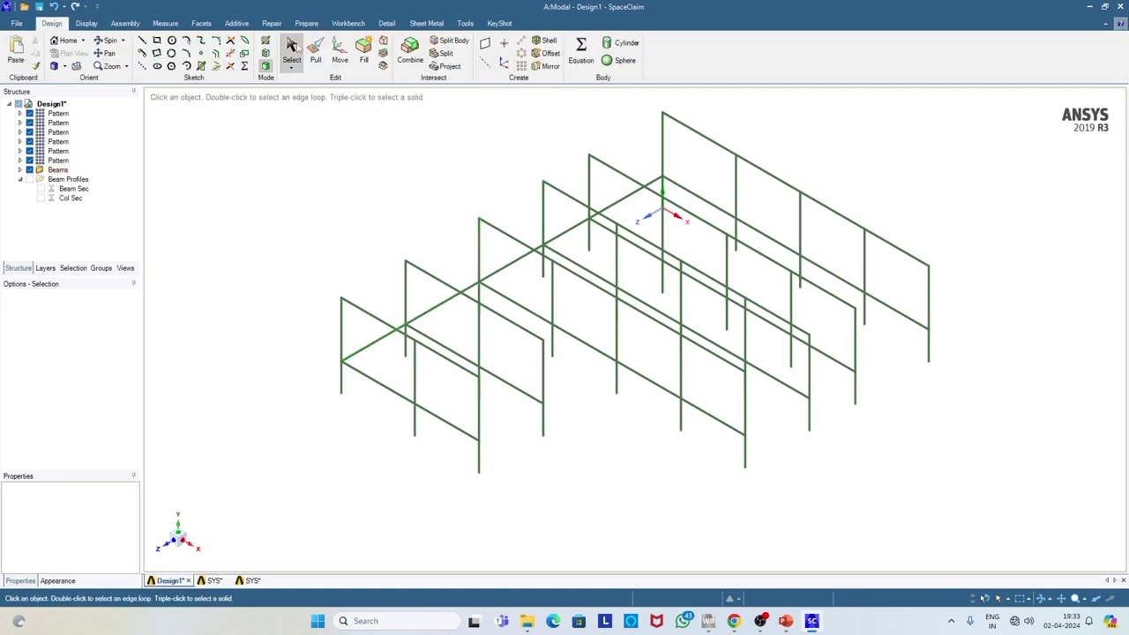
click(373, 341)
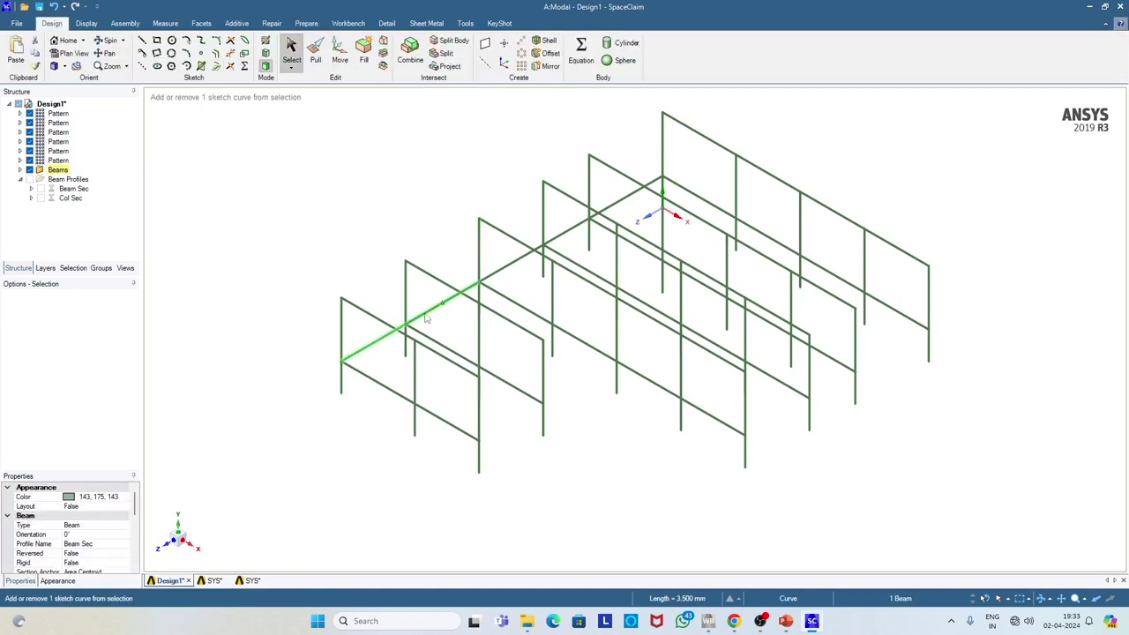
ctrl+click(516, 262)
ctrl+click(569, 231)
ctrl+click(615, 206)
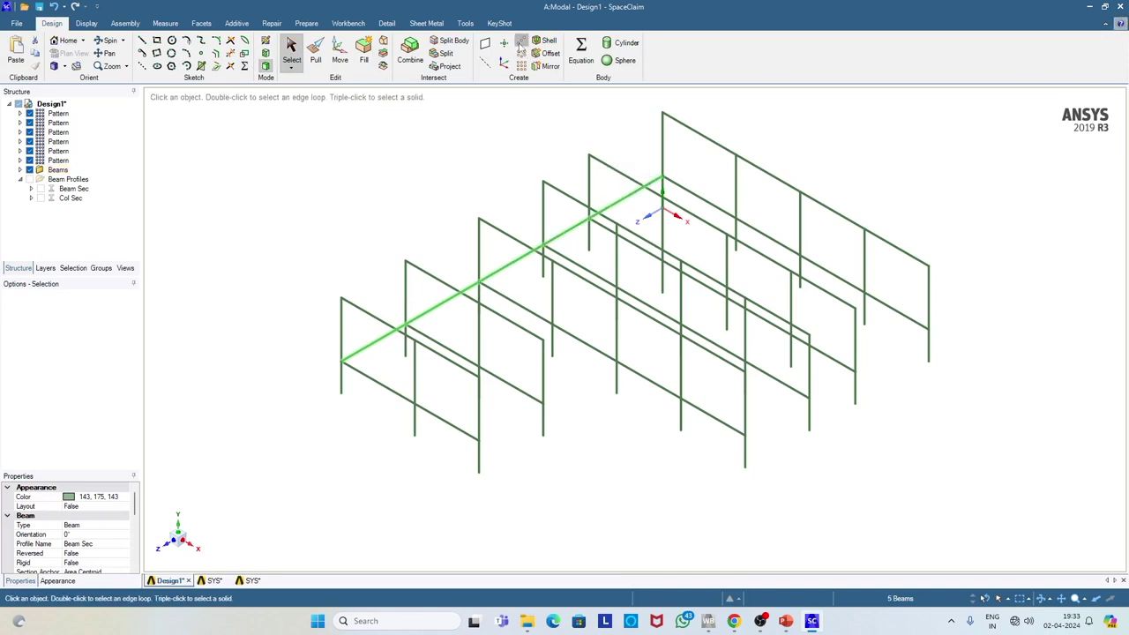
click(521, 42)
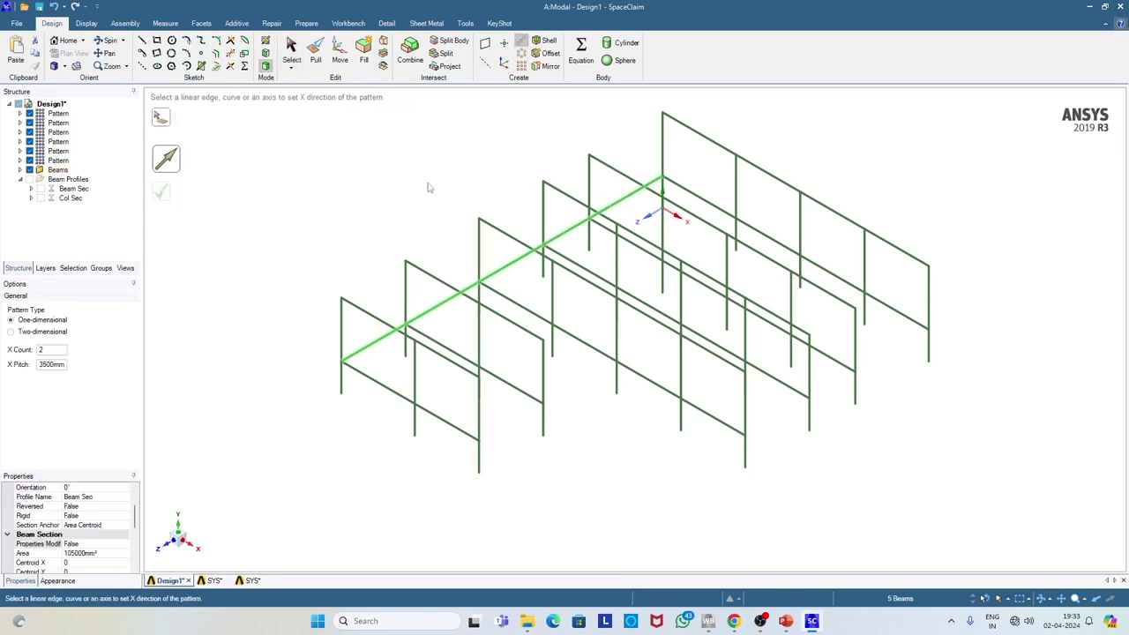
click(48, 364)
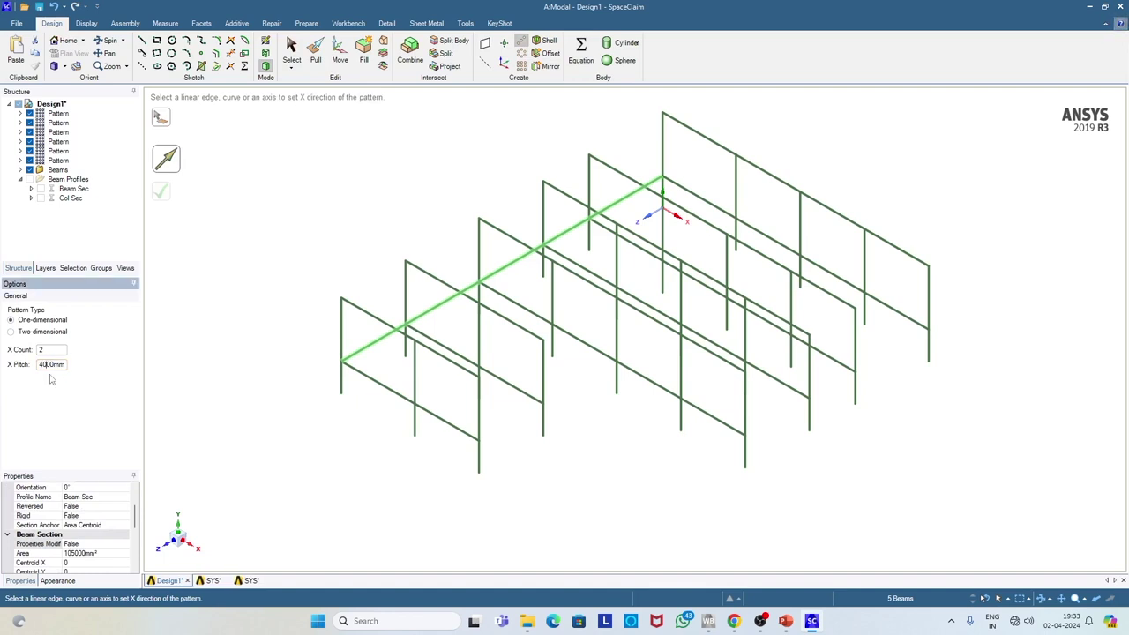
key(Return)
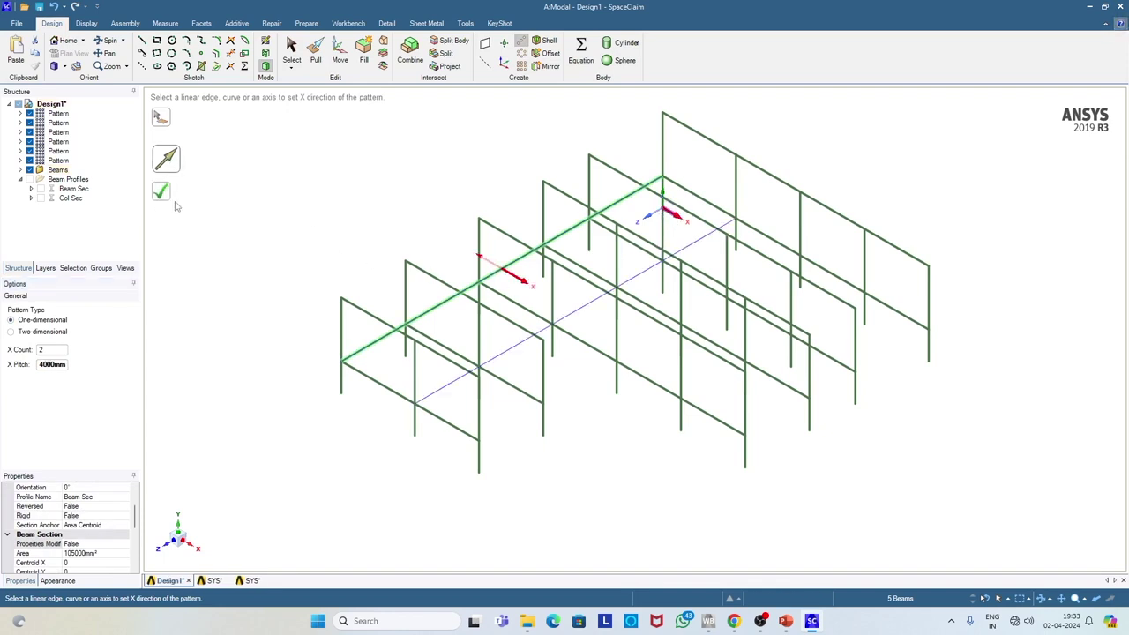
click(162, 192)
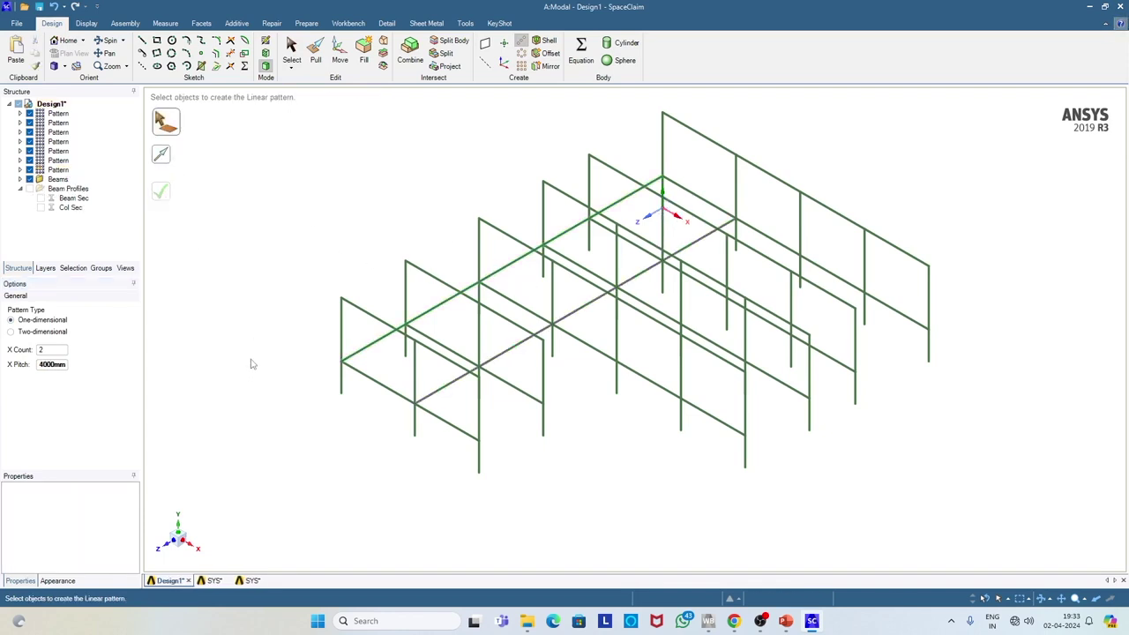
- Linearly pattern the five connecting beams on the second column line along X, with a count of 2 and a 3500 mm pitch
click(446, 386)
click(529, 347)
click(587, 306)
click(642, 274)
click(693, 245)
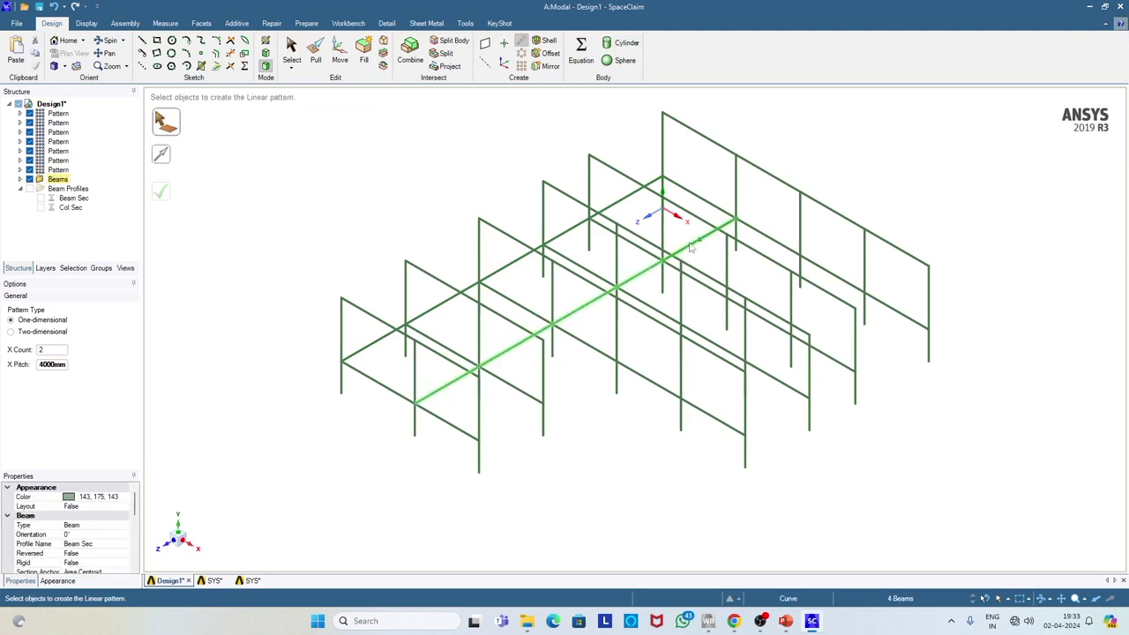
click(47, 364)
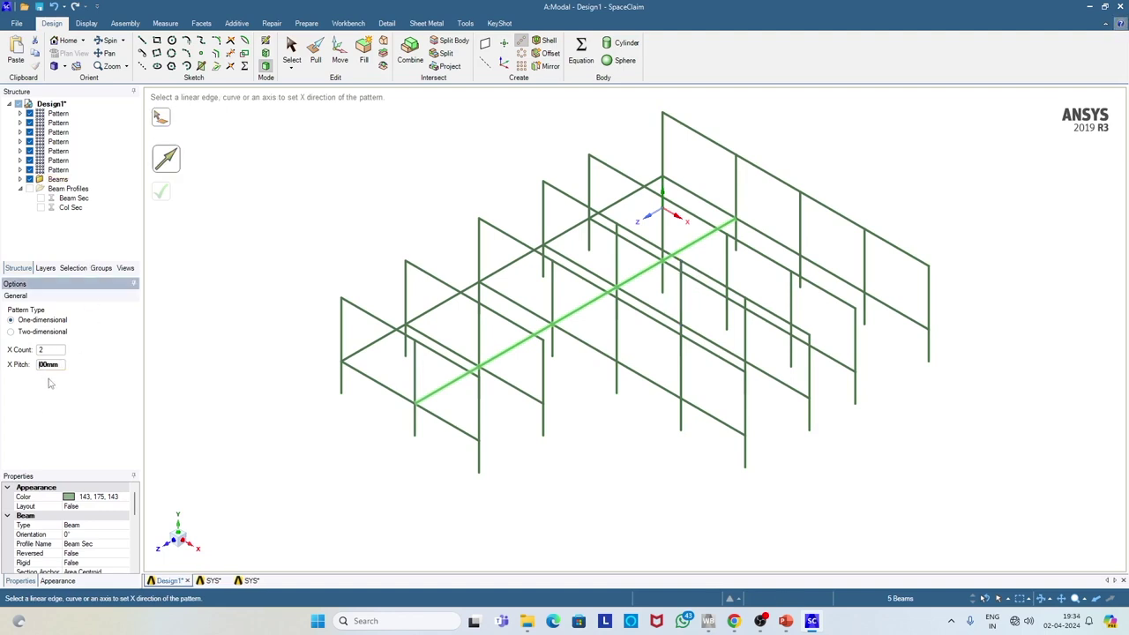
text(5)
click(175, 169)
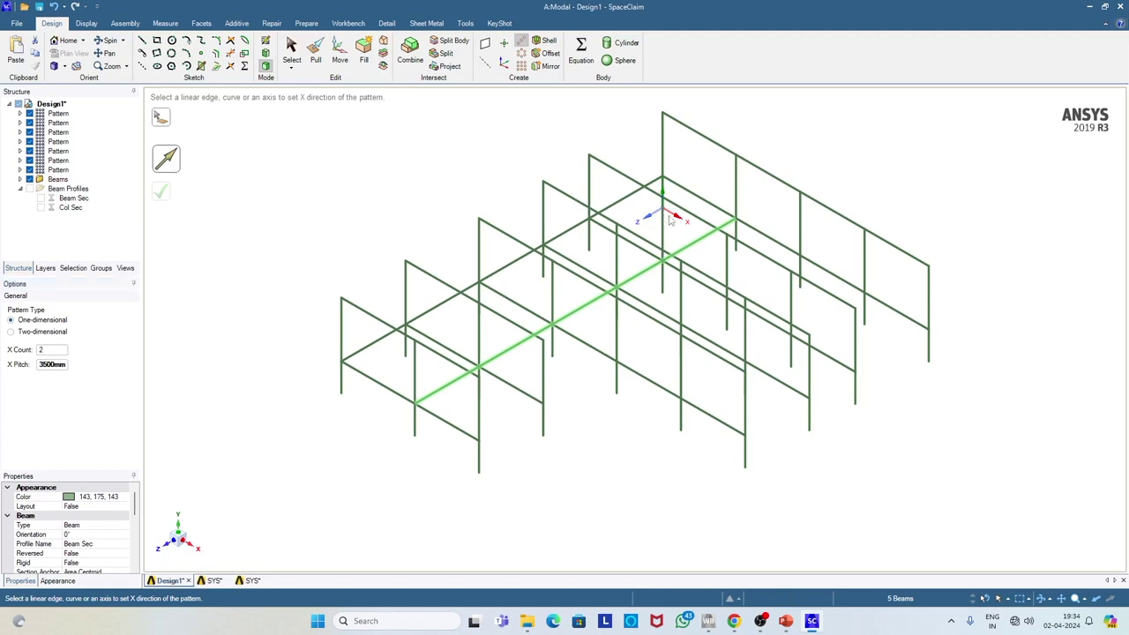
click(670, 220)
click(161, 191)
- Pattern the three connecting beams on the third column line between the four-bay frames along X, with a count of 2 and 3500 mm pitch
middle_drag(444, 476, 518, 530)
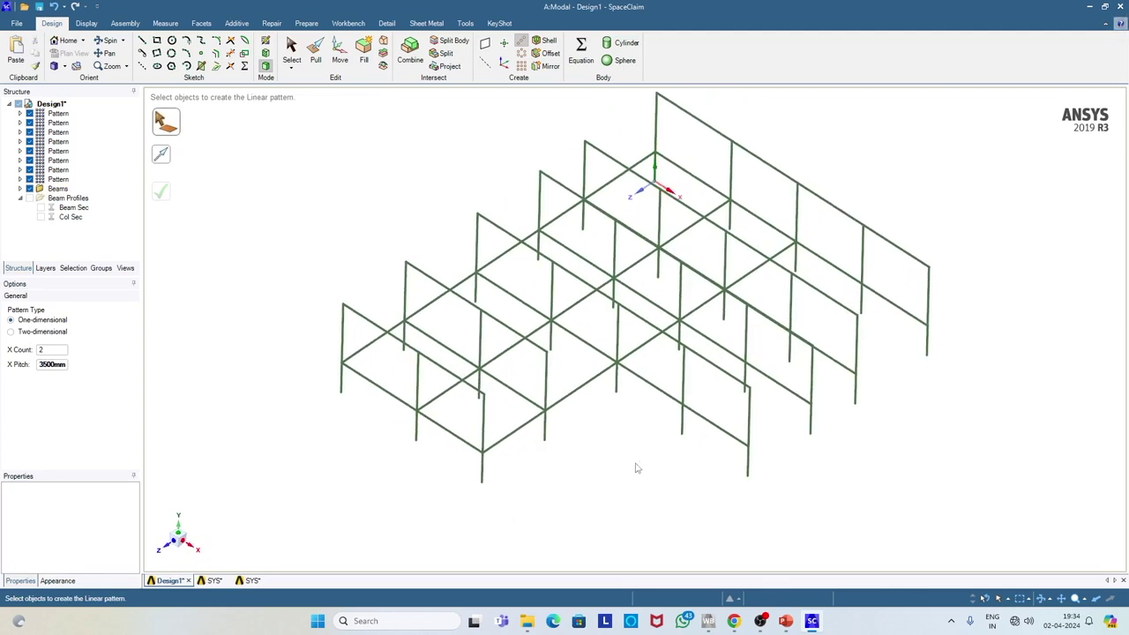
click(646, 346)
ctrl+click(705, 302)
ctrl+click(761, 263)
middle_drag(773, 282, 777, 310)
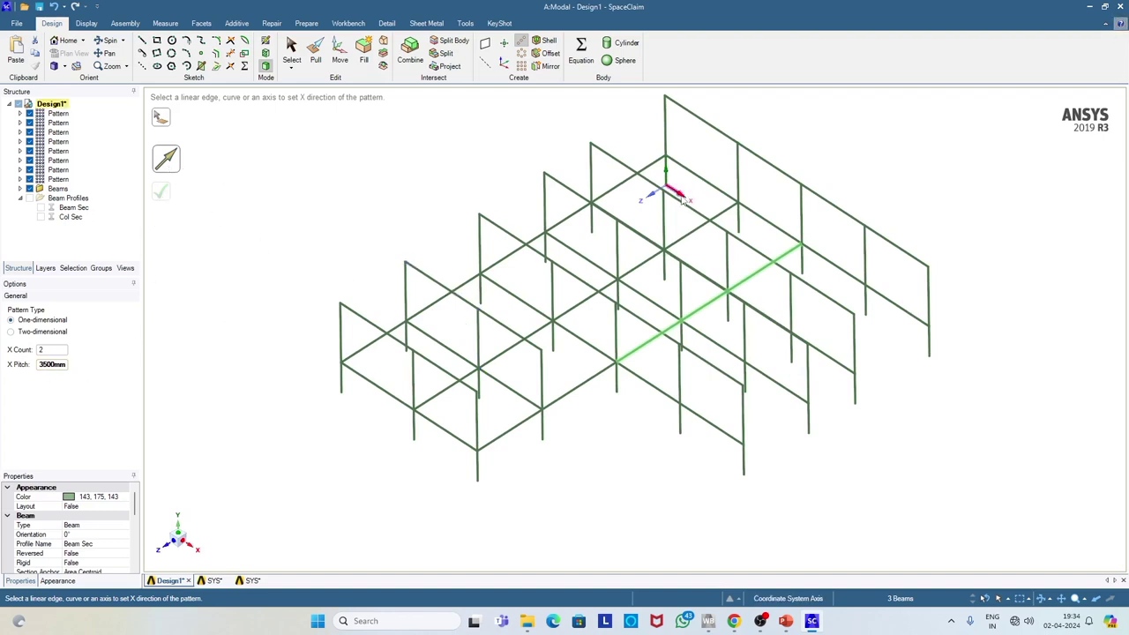
click(710, 305)
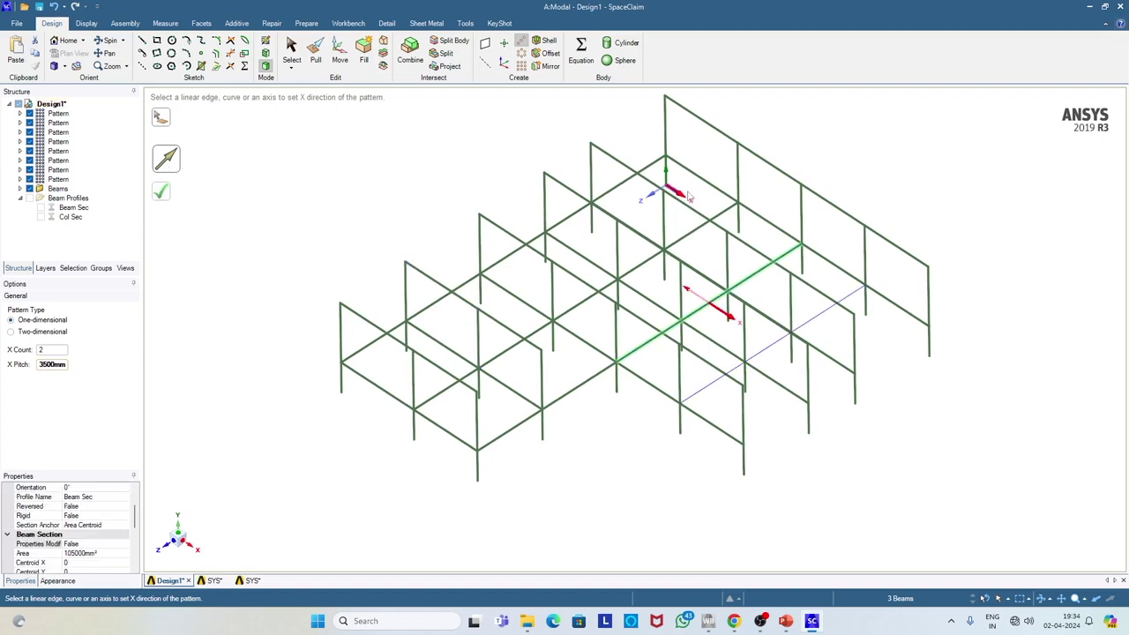
click(162, 196)
- Pattern the three connecting beams on the fourth column line along X to the outermost line, with a count of 2 and 3500 mm pitch
click(706, 389)
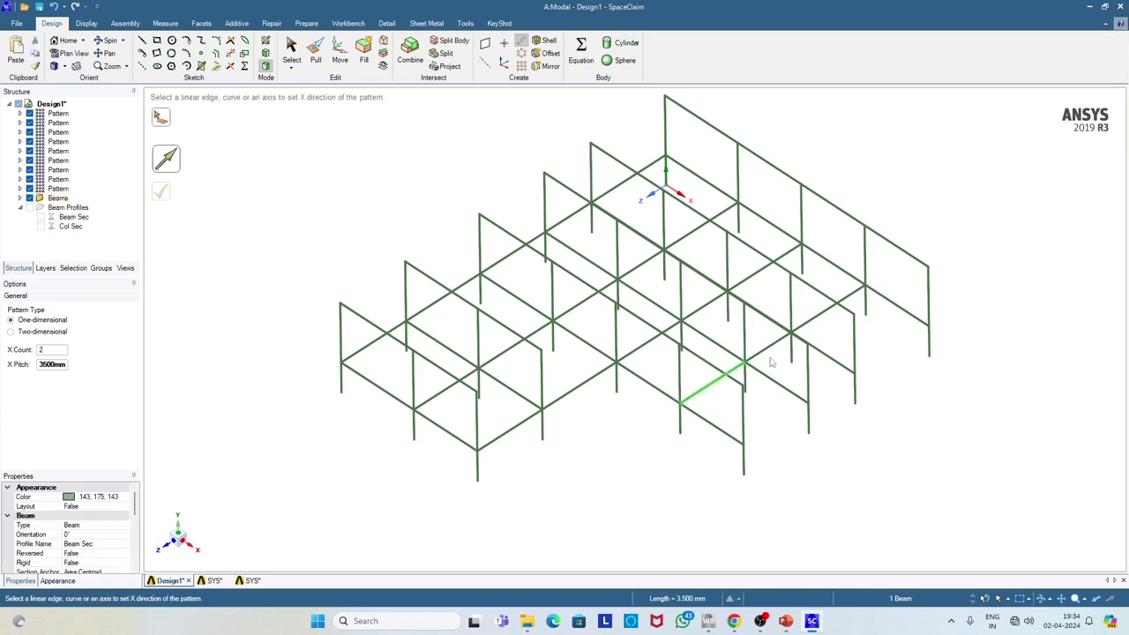
ctrl+click(812, 323)
ctrl+click(812, 327)
key(Tab)
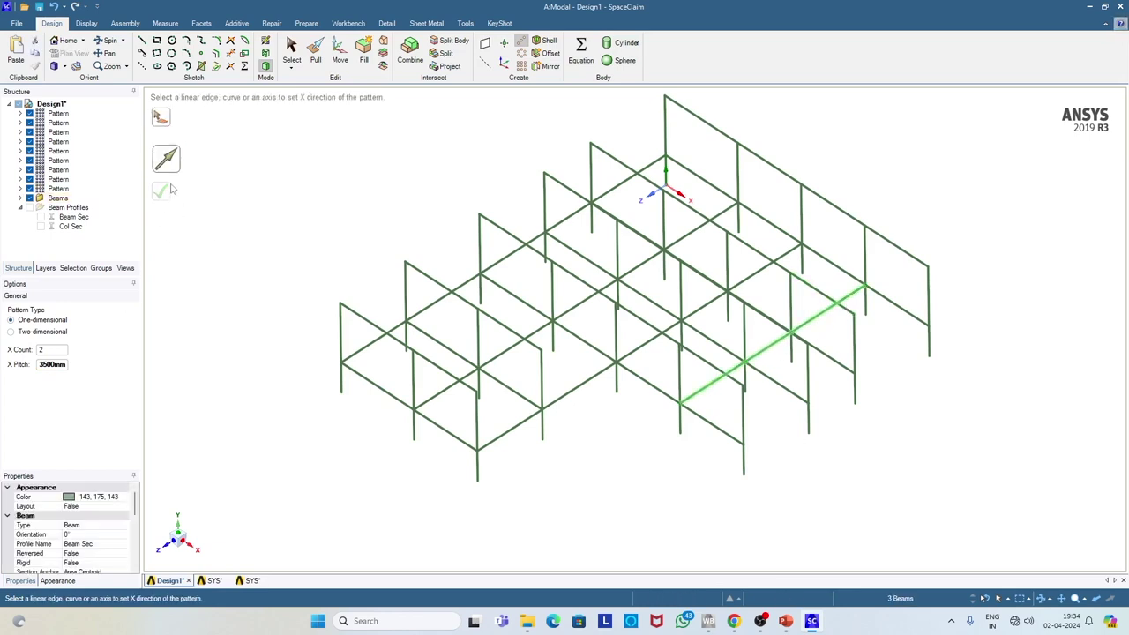
click(372, 324)
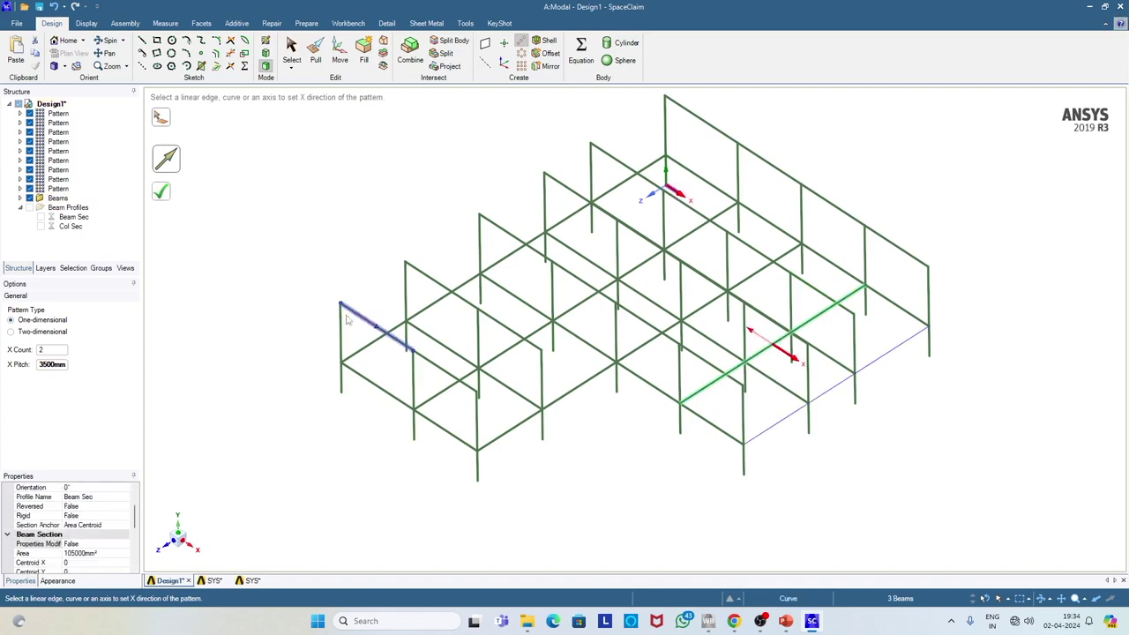
click(164, 198)
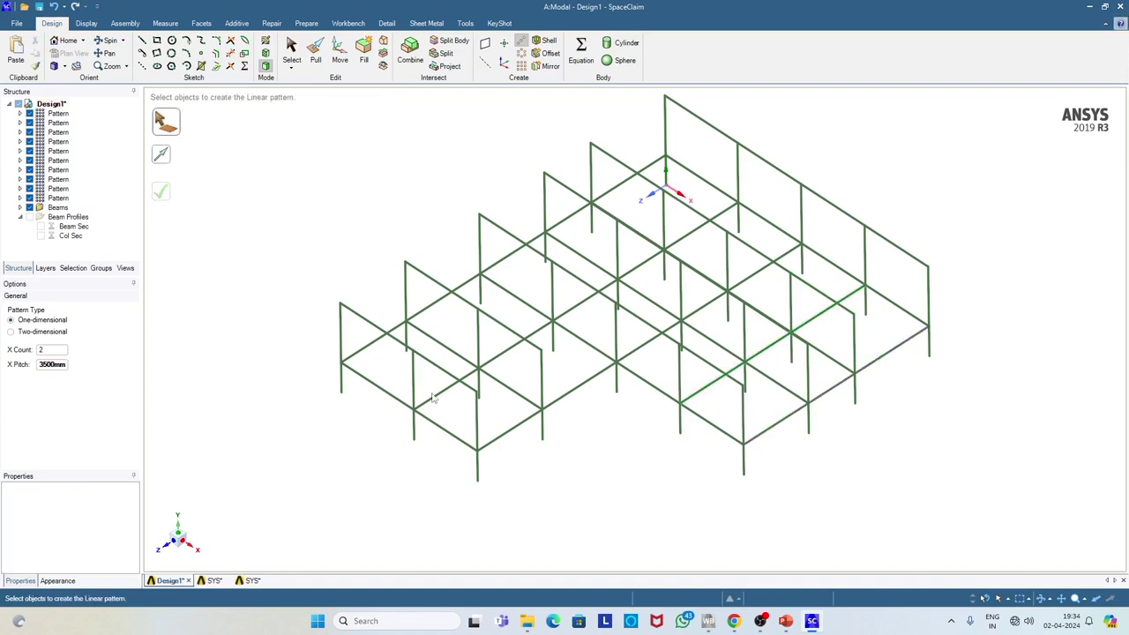
- Box-select all lower-level beams from the Left view as the linear pattern objects, and return to the Isometric view
middle_drag(494, 488, 523, 457)
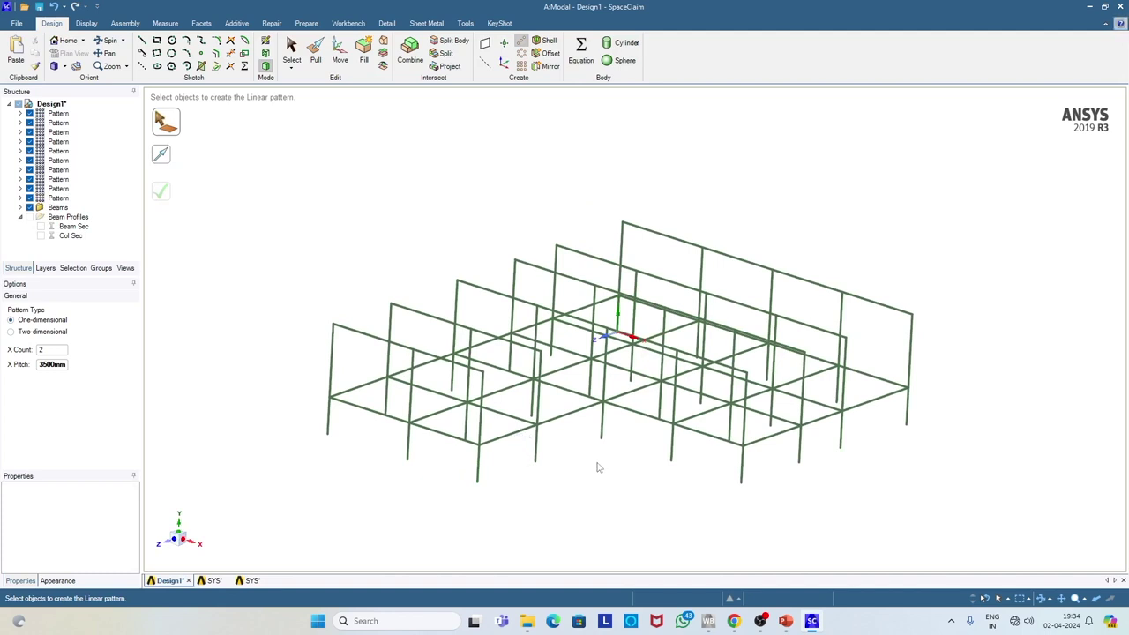
middle_drag(597, 467, 592, 479)
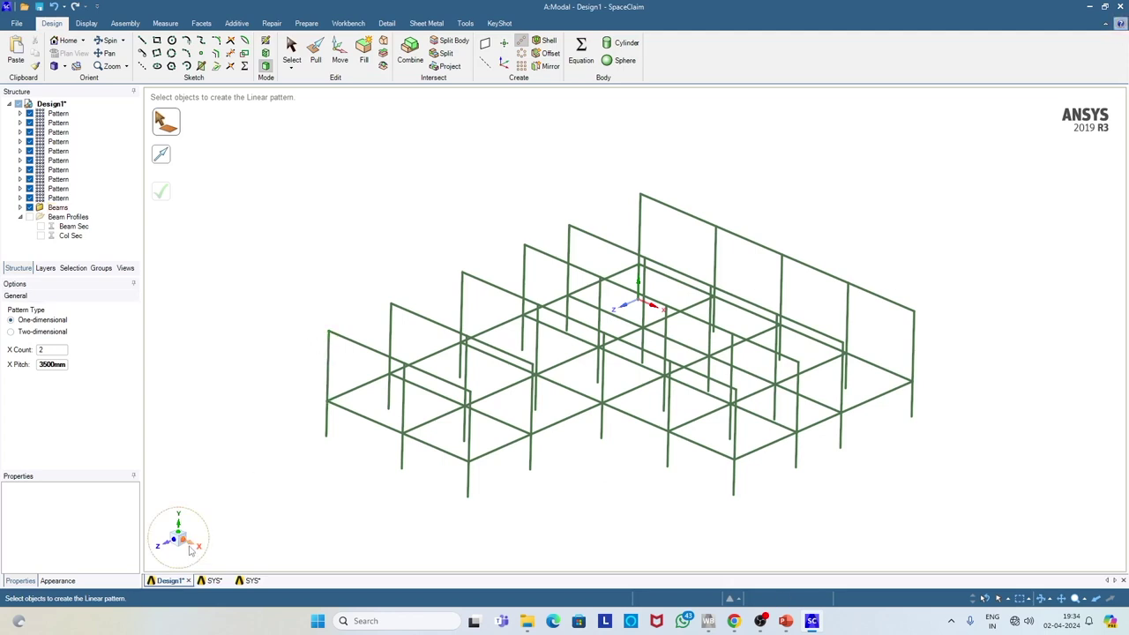
click(64, 67)
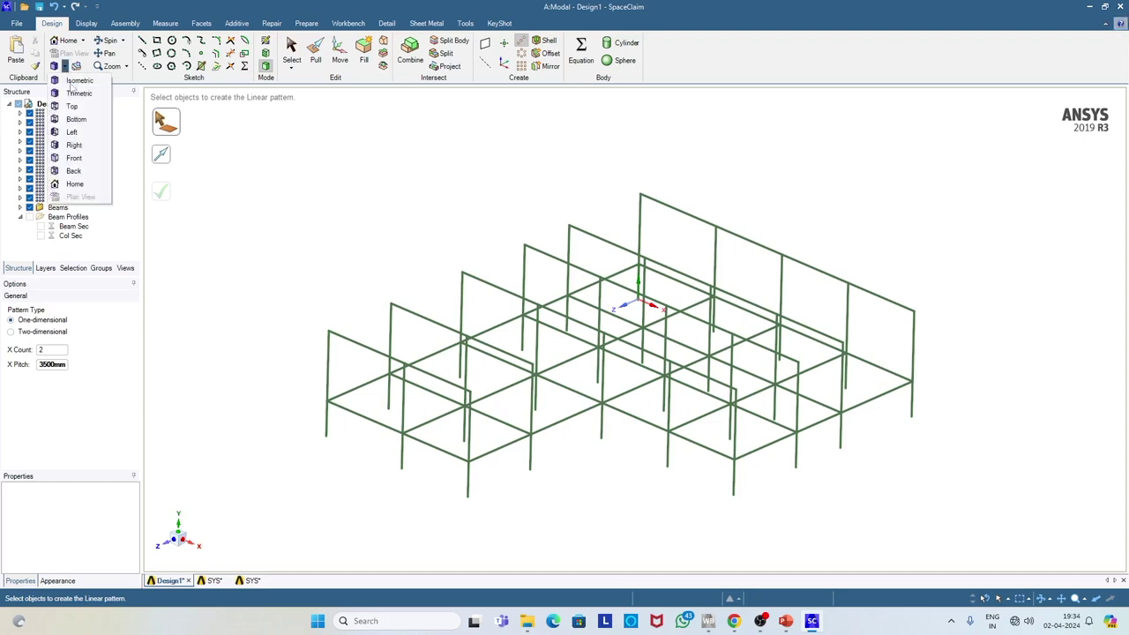
click(72, 131)
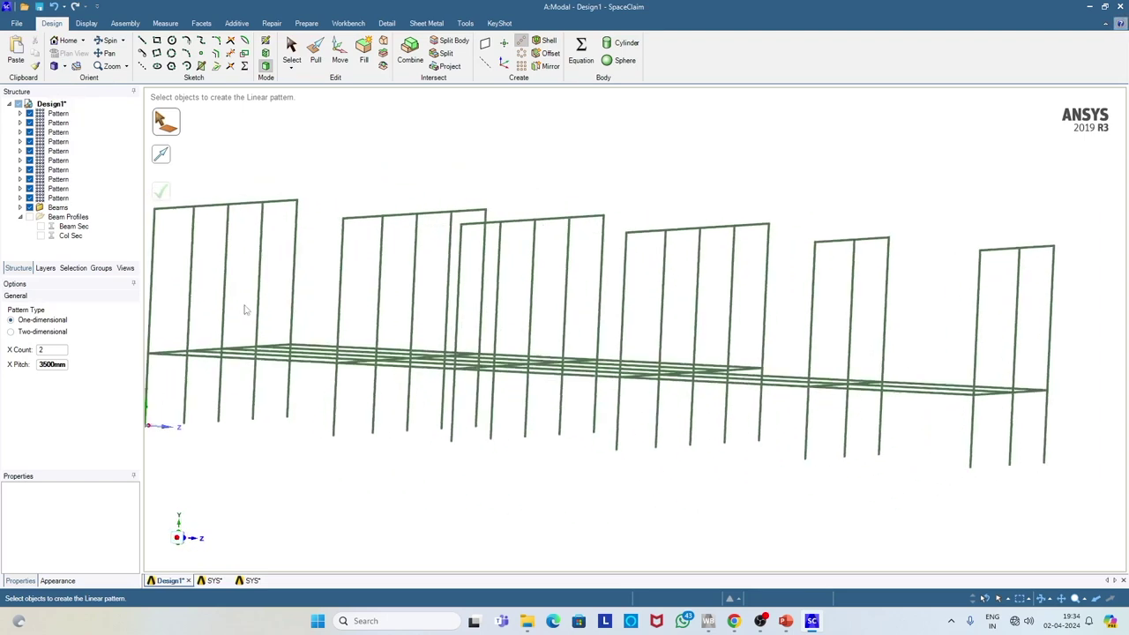
click(292, 67)
click(308, 81)
drag(168, 363, 1115, 381)
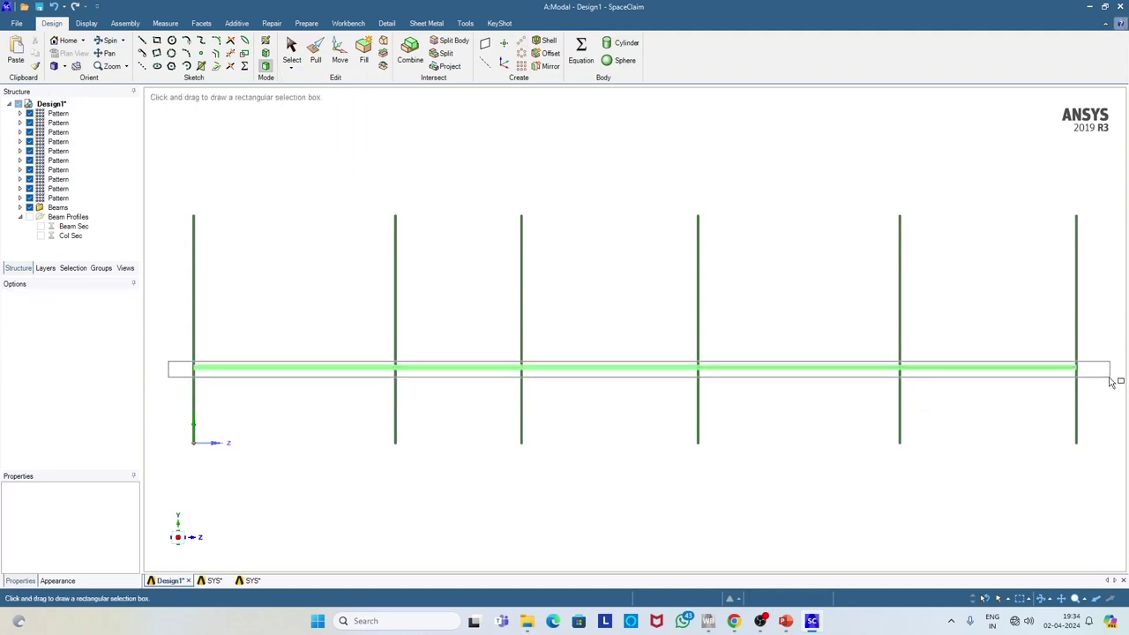
key(ctrl+shift+p)
click(54, 66)
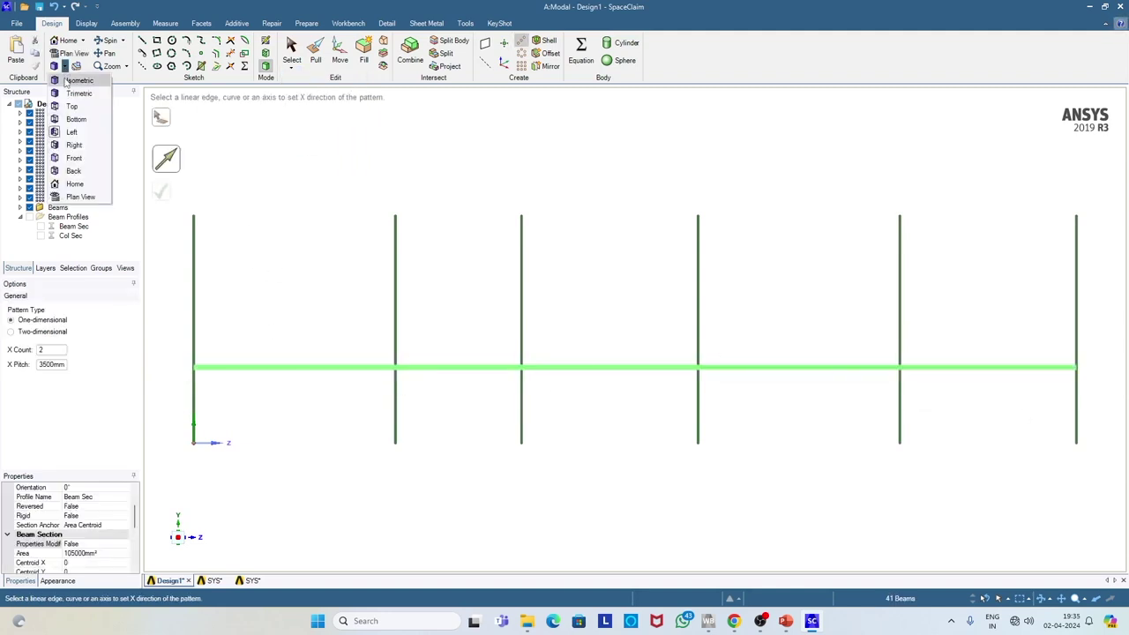
click(71, 81)
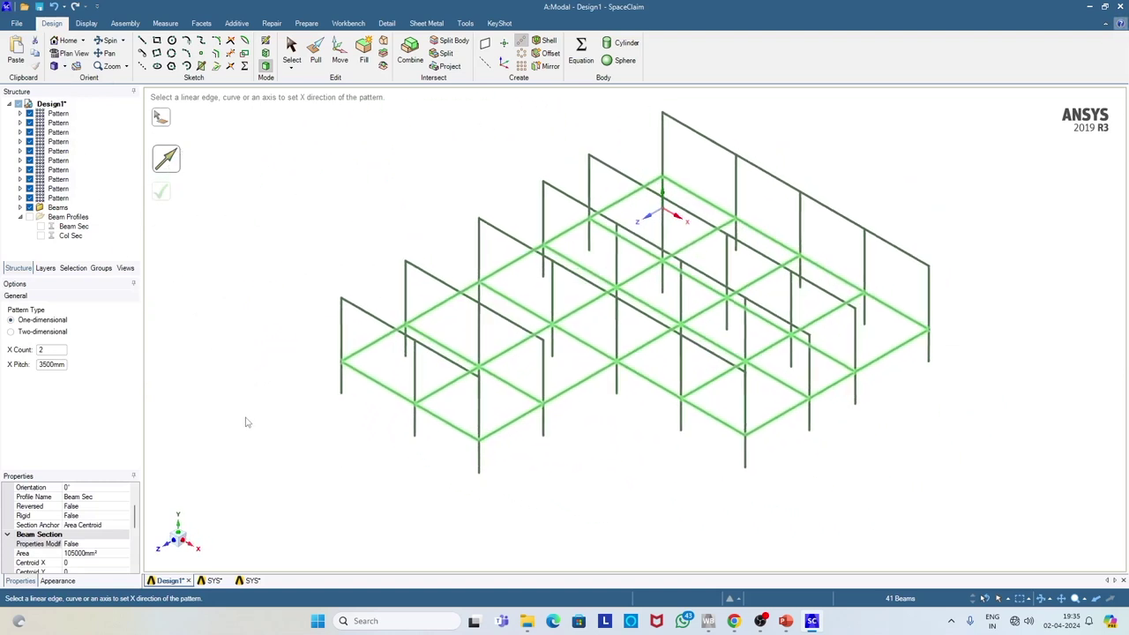
- Pattern the selected lower-level beams upward along the column at the origin, with a count of 2 and a 3000 mm pitch
click(48, 365)
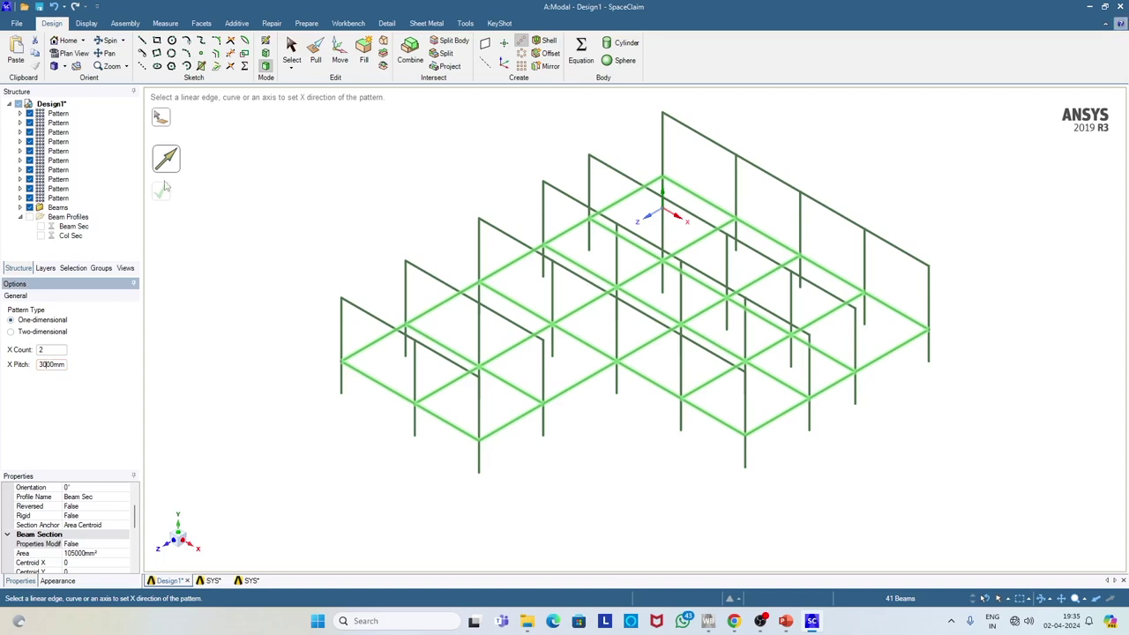
key(Return)
click(658, 196)
scroll(667, 210, up, 10)
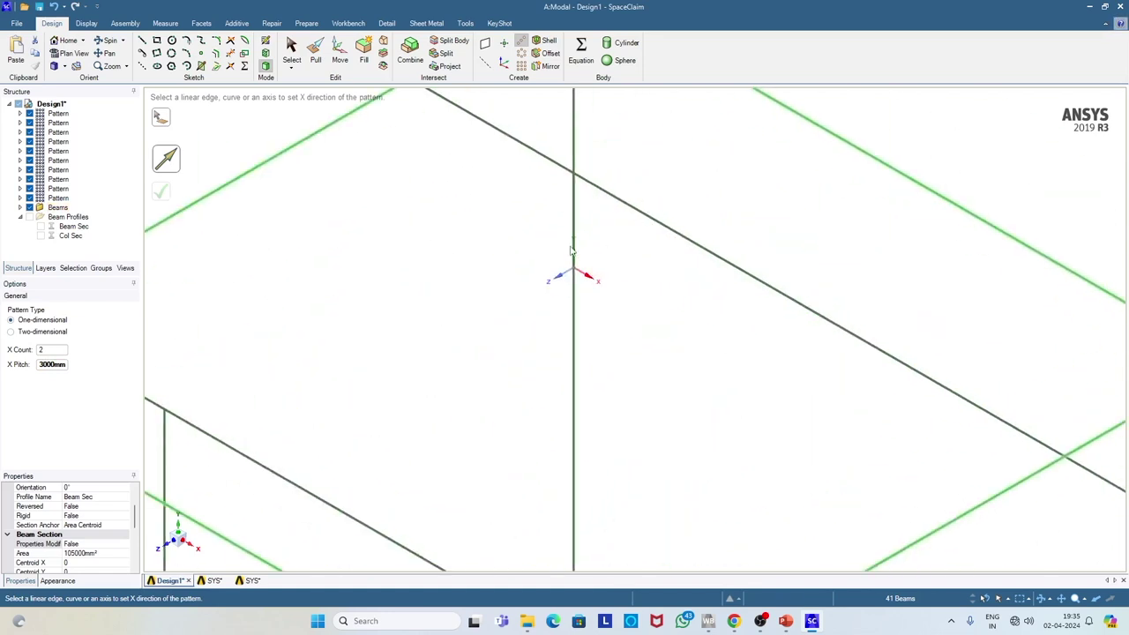
click(573, 254)
scroll(573, 265, down, 10)
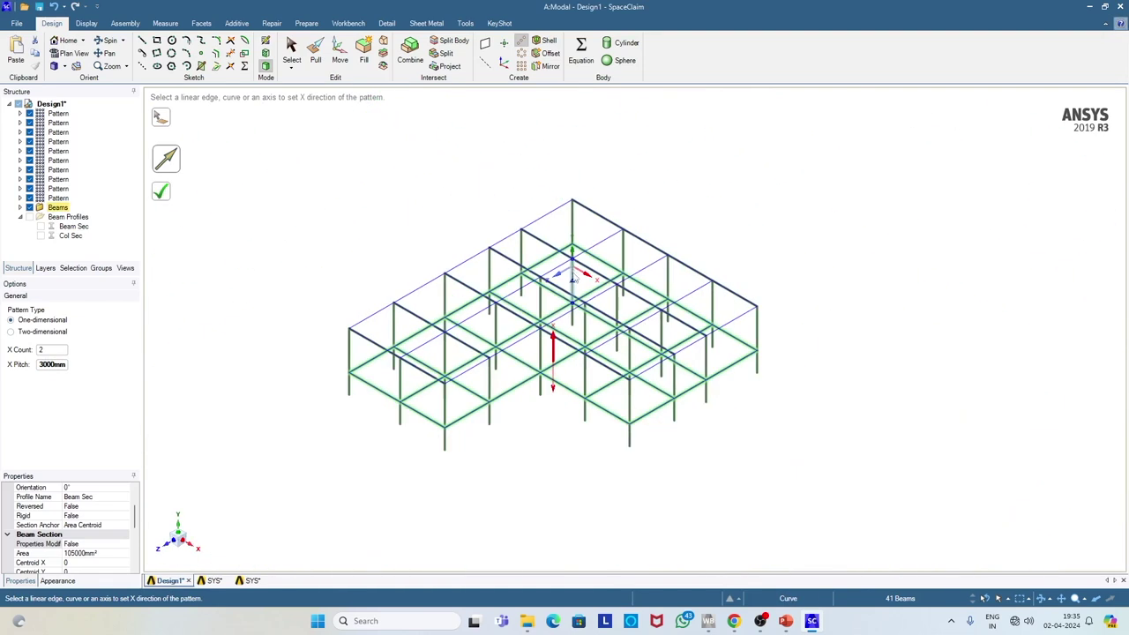
click(161, 191)
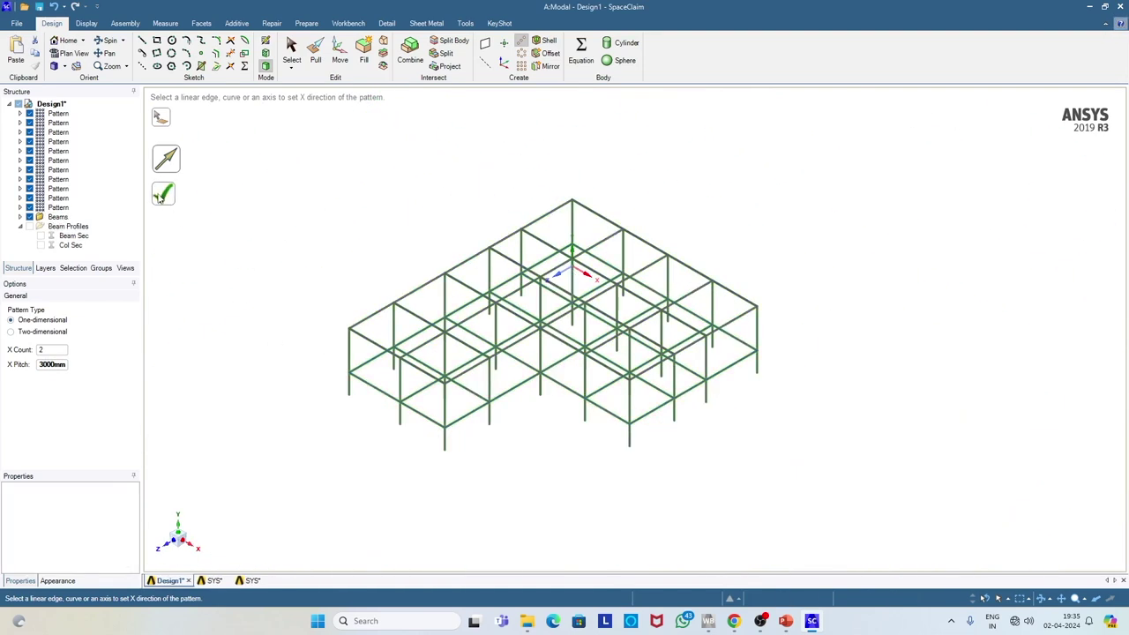
- Examine the lower and upper beam grids of the frame from different angles and distances
middle_drag(297, 383, 310, 360)
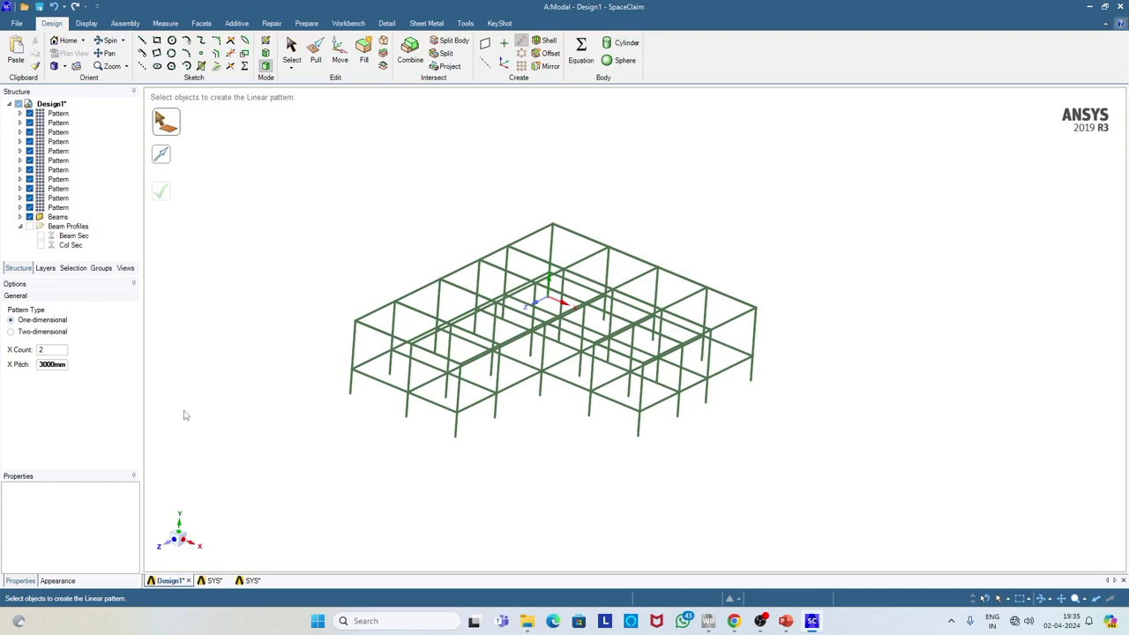
scroll(423, 314, down, 2)
scroll(494, 352, up, 6)
scroll(499, 362, down, 2)
scroll(499, 388, up, 4)
scroll(512, 371, down, 5)
middle_drag(519, 370, 476, 351)
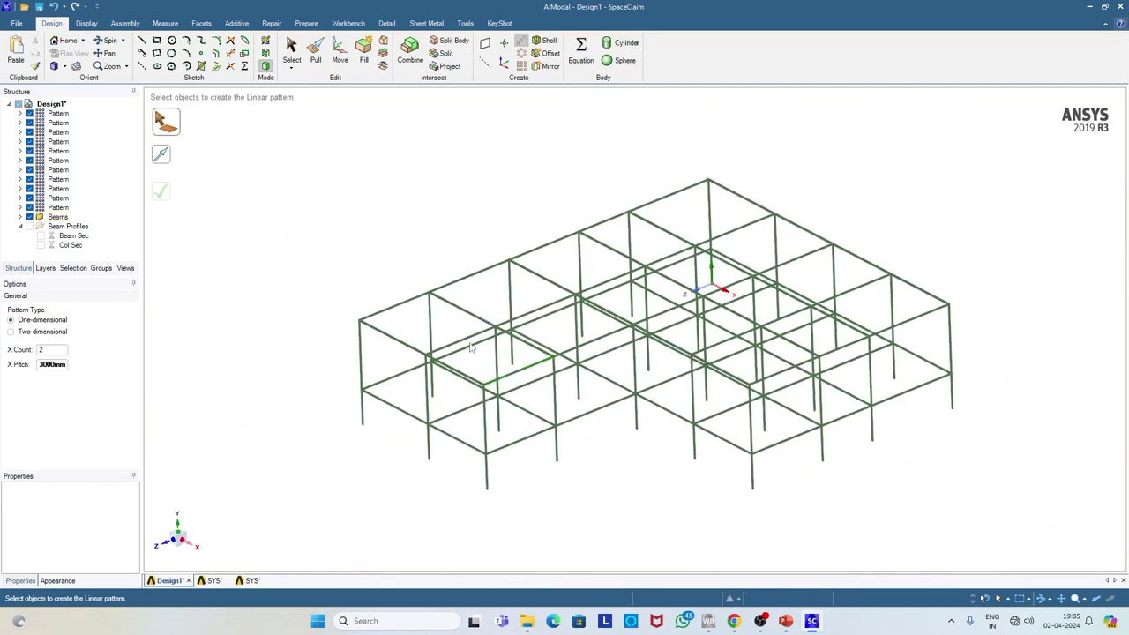
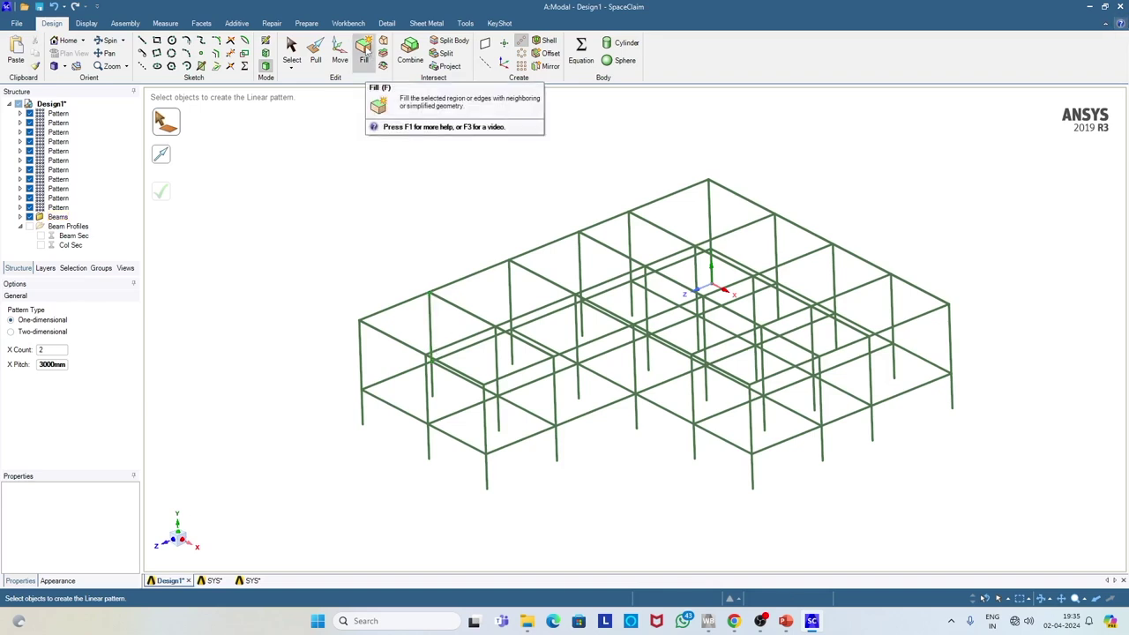
- Fill the upper-level corner bay above the origin with a surface, using its four bounding beams
click(369, 55)
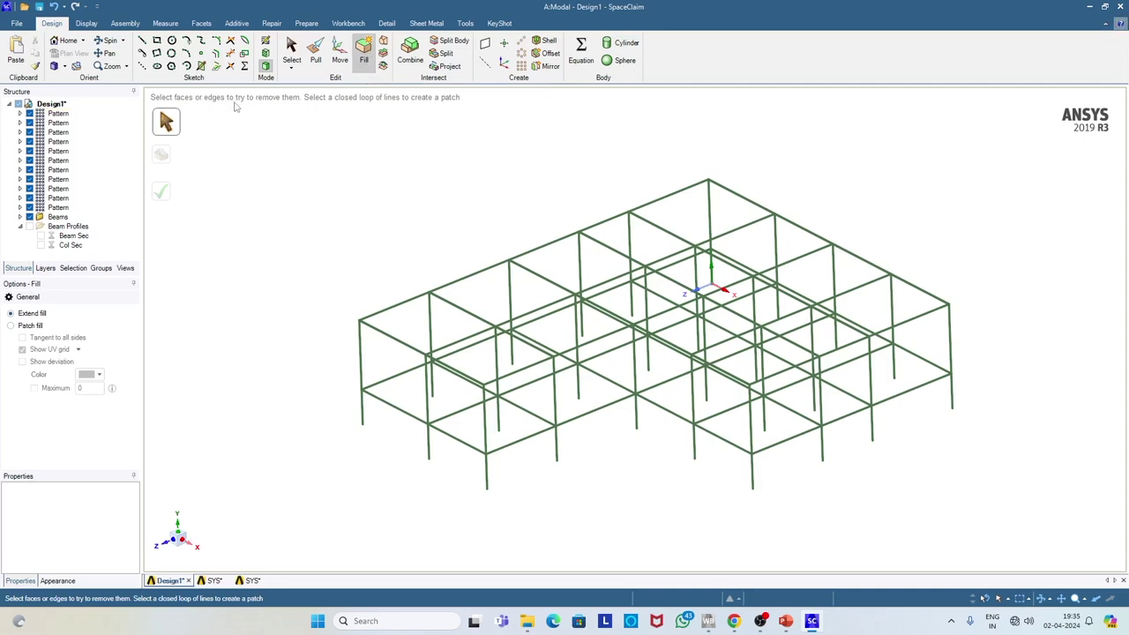
click(678, 198)
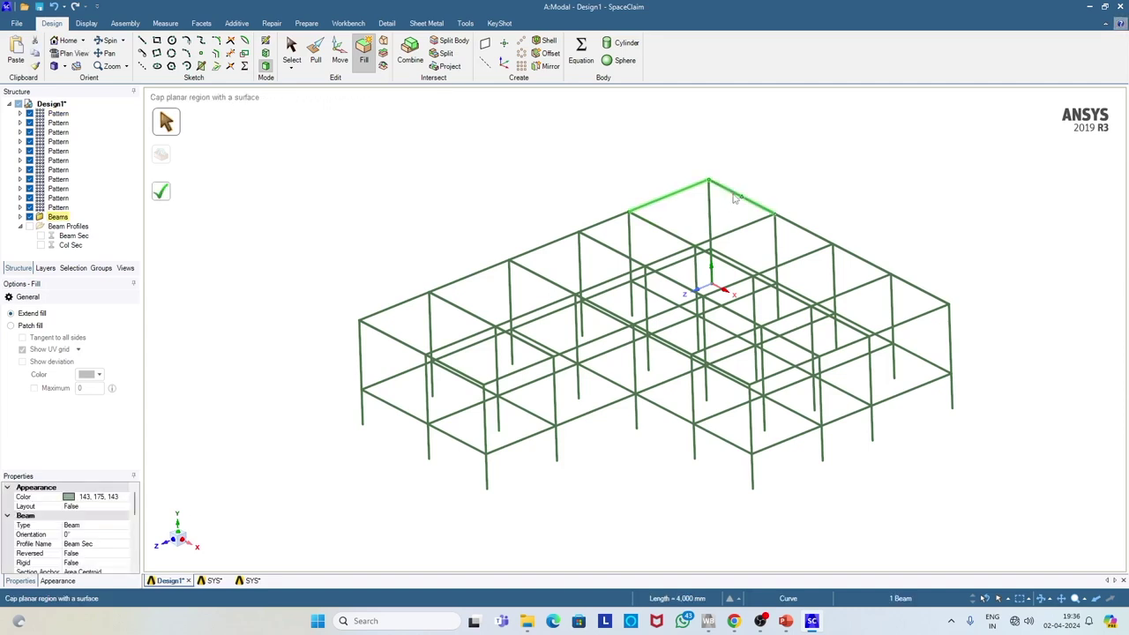
ctrl+click(738, 196)
ctrl+click(741, 231)
ctrl+click(675, 234)
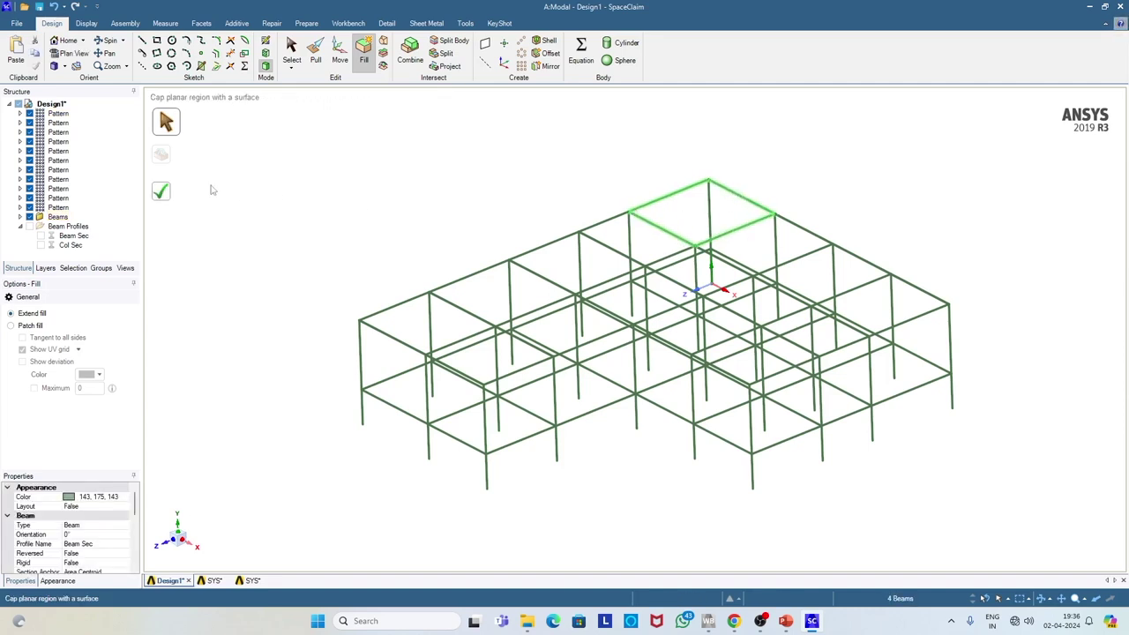
click(163, 195)
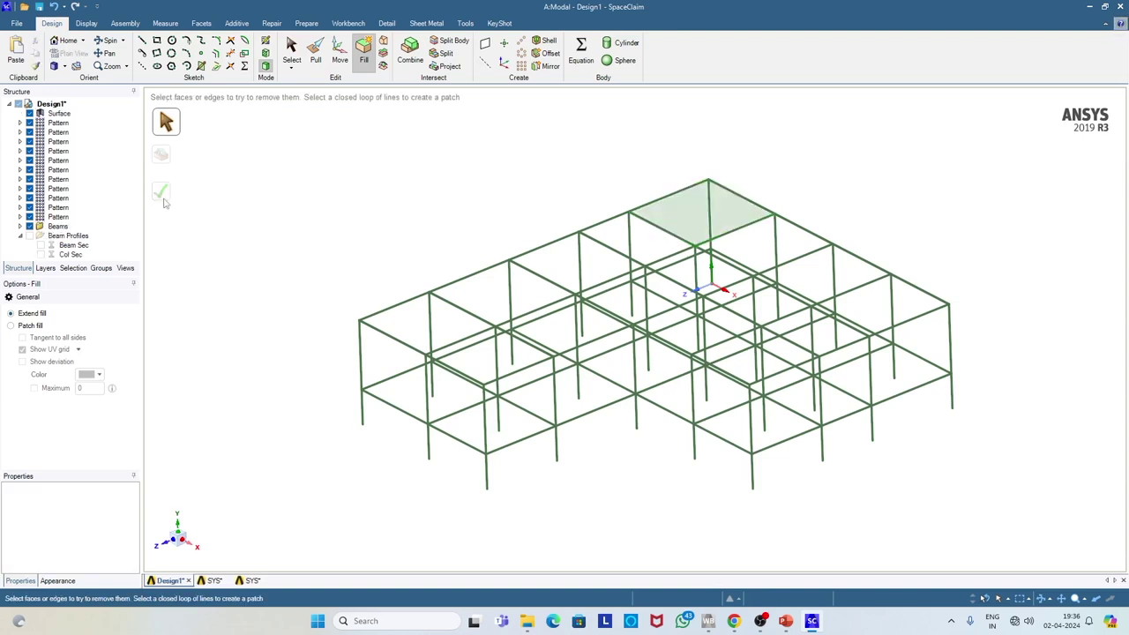
- Fill the second upper-level bay along X in the first Z row with a surface, using its four bounding beams
scroll(700, 232, down, 2)
scroll(700, 232, up, 3)
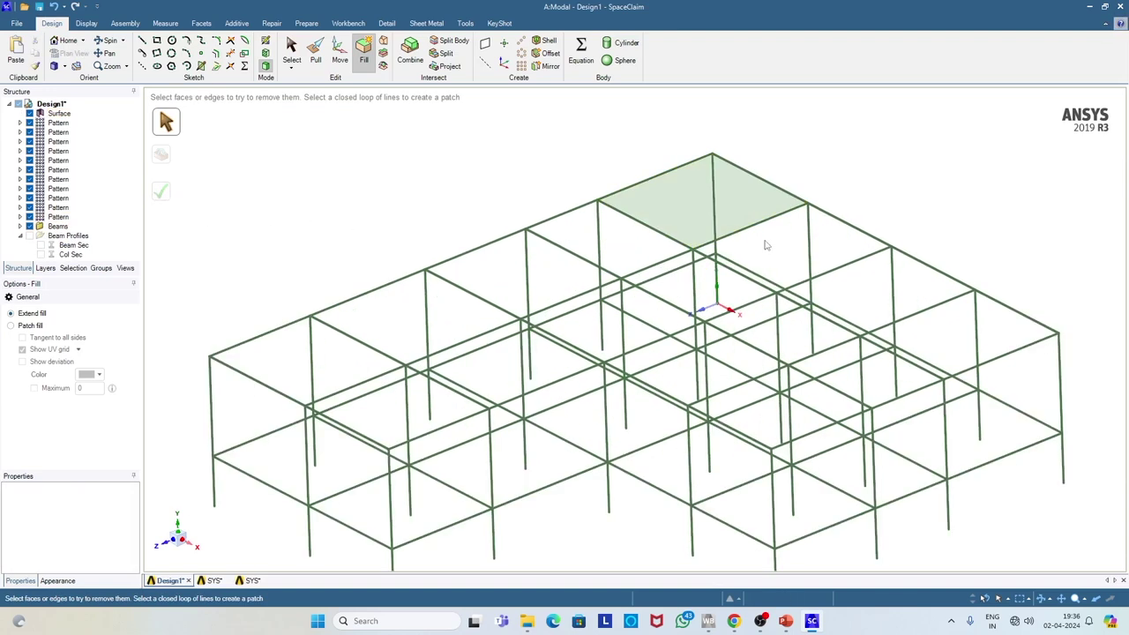
click(764, 223)
ctrl+click(838, 222)
ctrl+click(867, 262)
ctrl+click(741, 273)
click(160, 190)
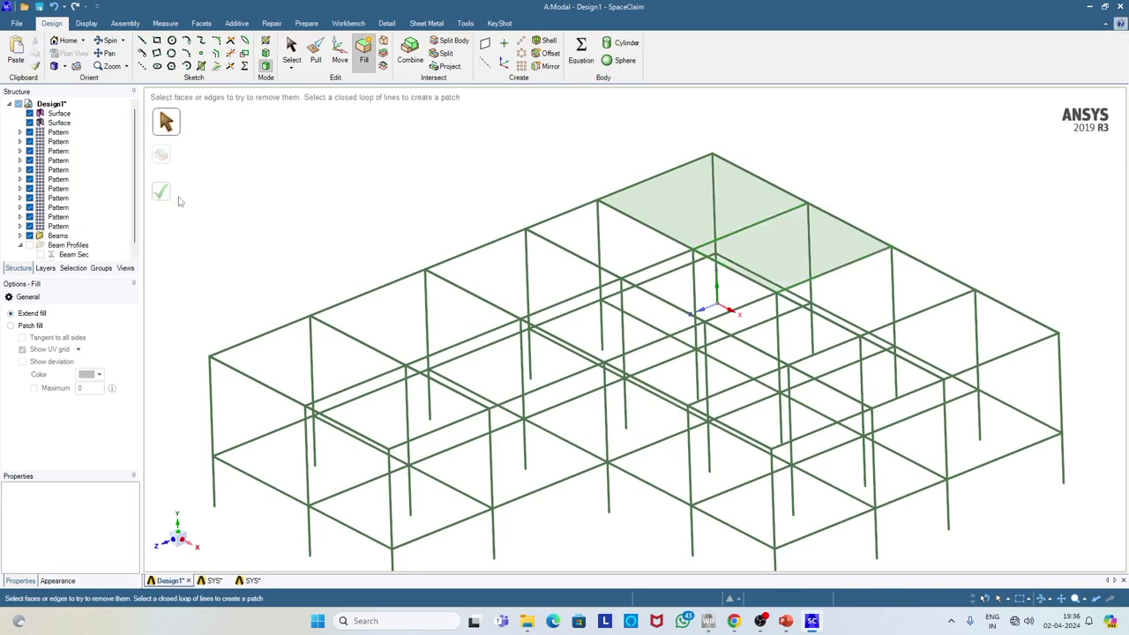
- Fill the third upper-level bay along X in the first Z row with a surface from its four bounding beams
middle_drag(794, 231, 797, 358)
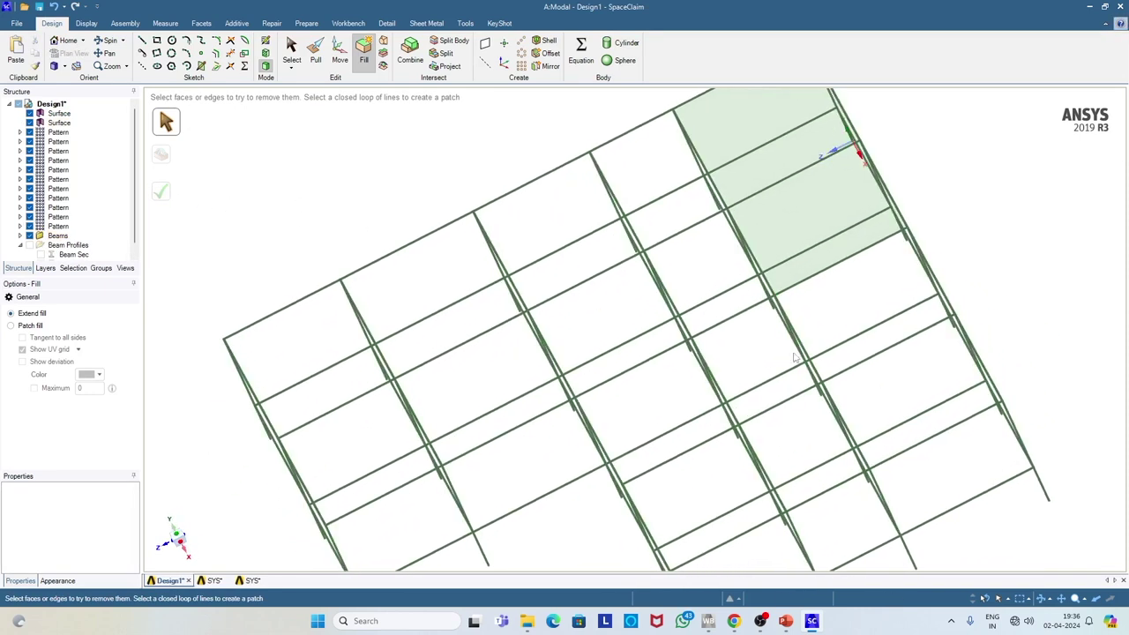
middle_drag(845, 306, 847, 275)
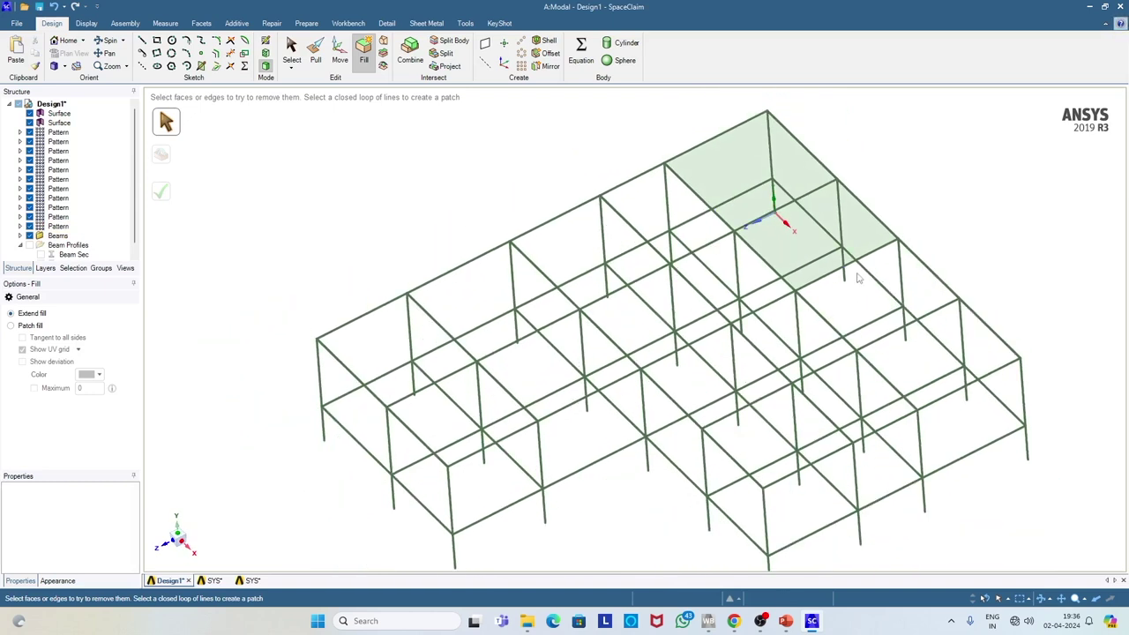
click(823, 281)
ctrl+click(818, 315)
ctrl+click(918, 321)
ctrl+click(938, 281)
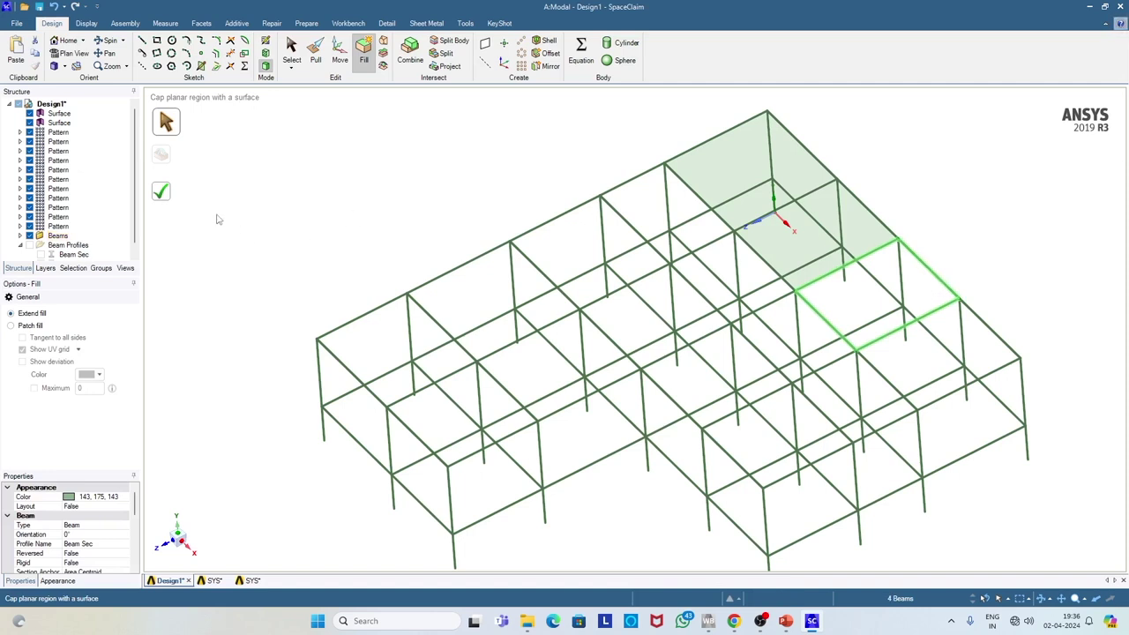
click(160, 190)
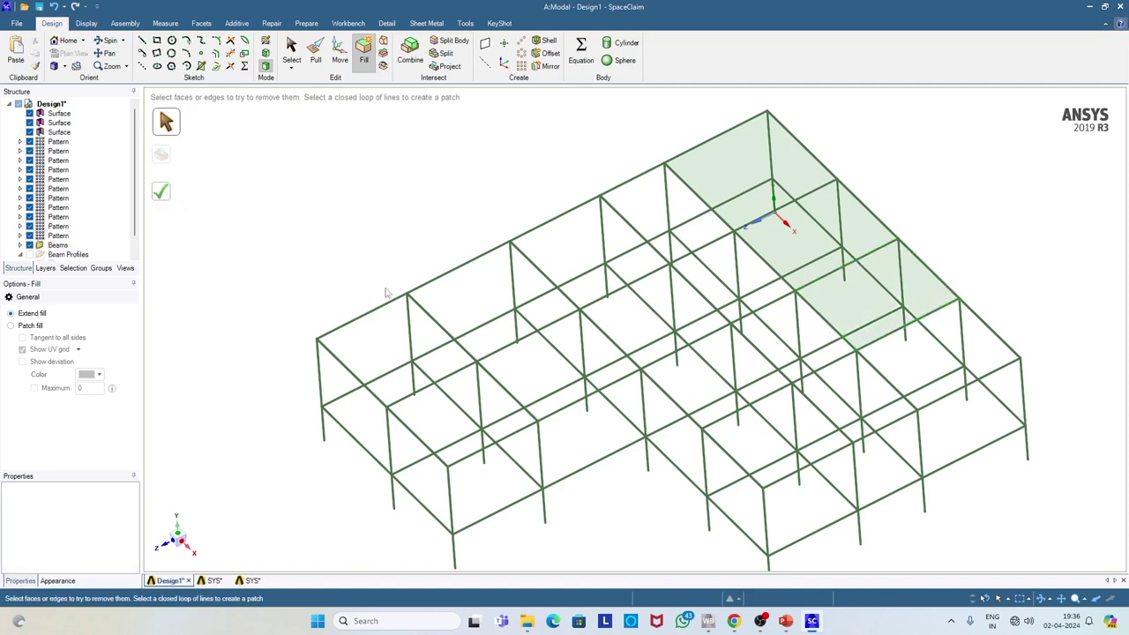
- Fill the fourth, outermost upper-level bay along X in the first Z row with a surface
click(889, 340)
ctrl+click(944, 397)
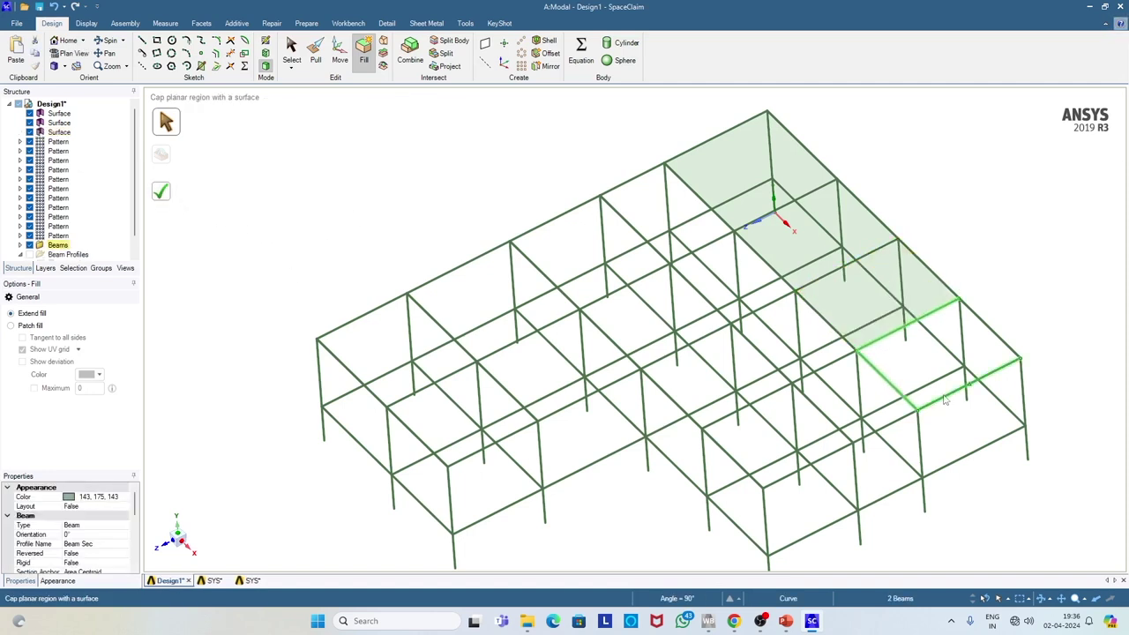
ctrl+double_click(941, 396)
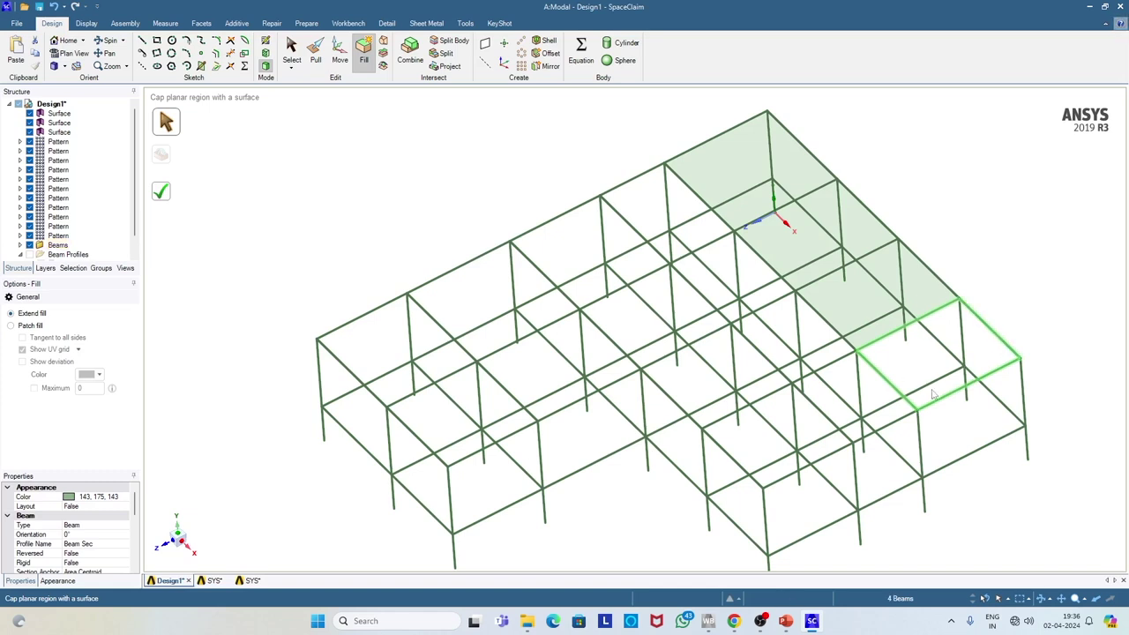
click(161, 190)
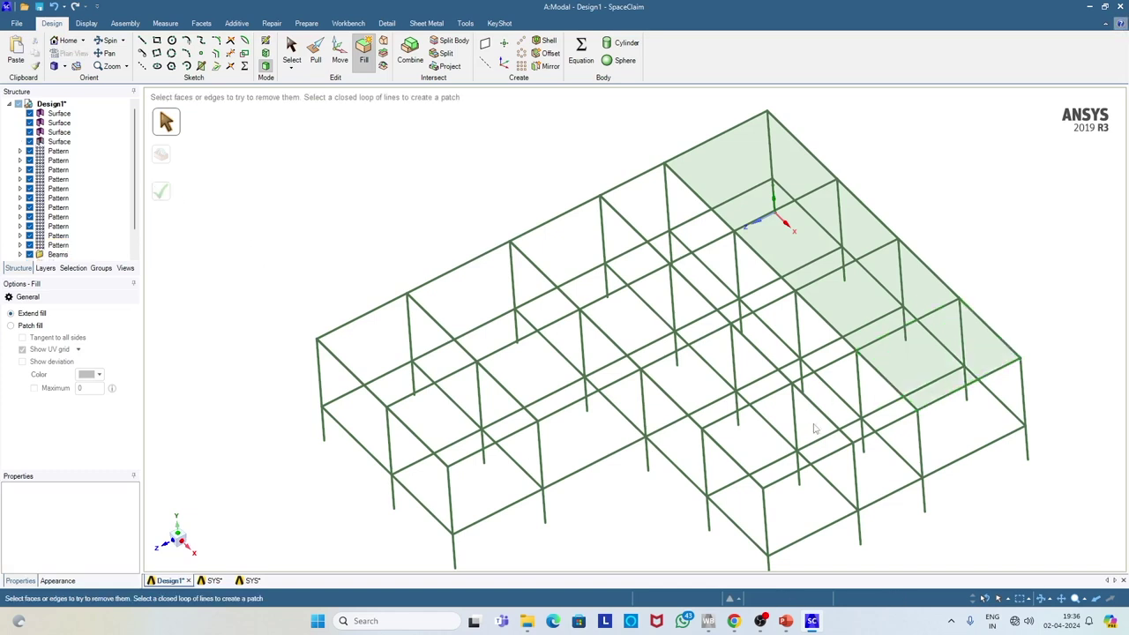
- Fill the fourth upper-level bay along X in the second Z row with a surface from its four bounding beams
middle_drag(816, 430, 758, 459)
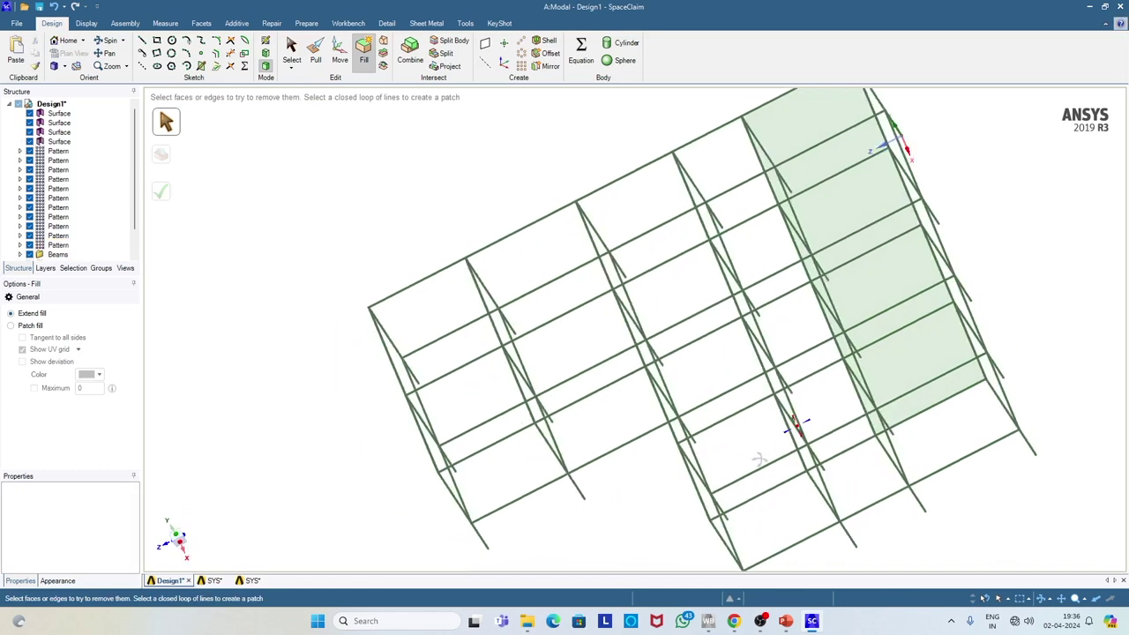
click(855, 406)
ctrl+click(814, 381)
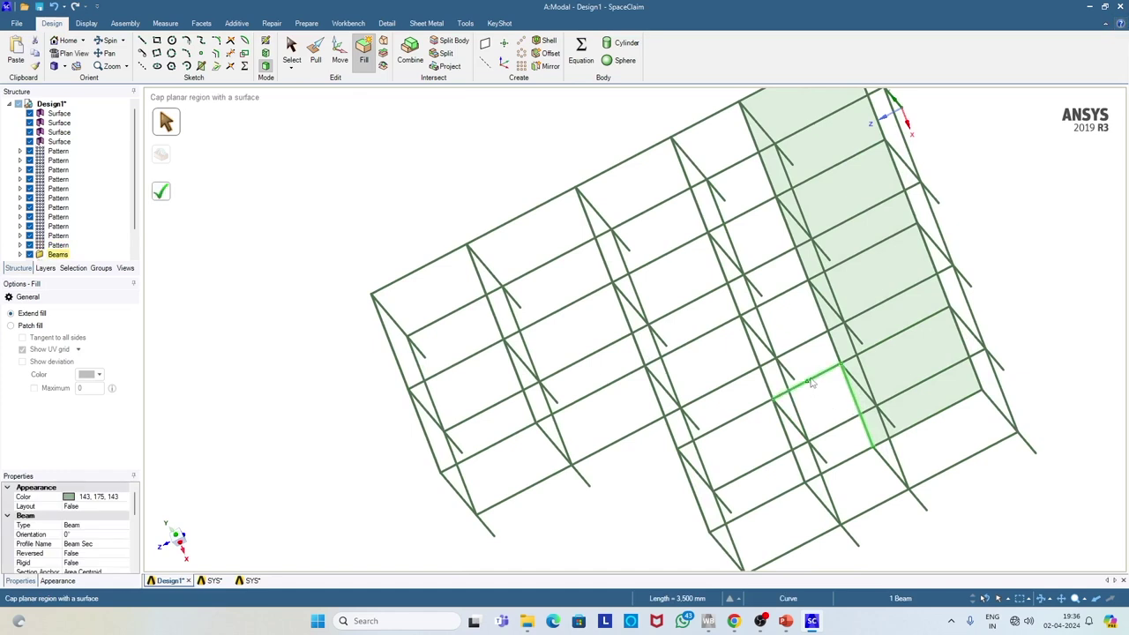
ctrl+click(784, 432)
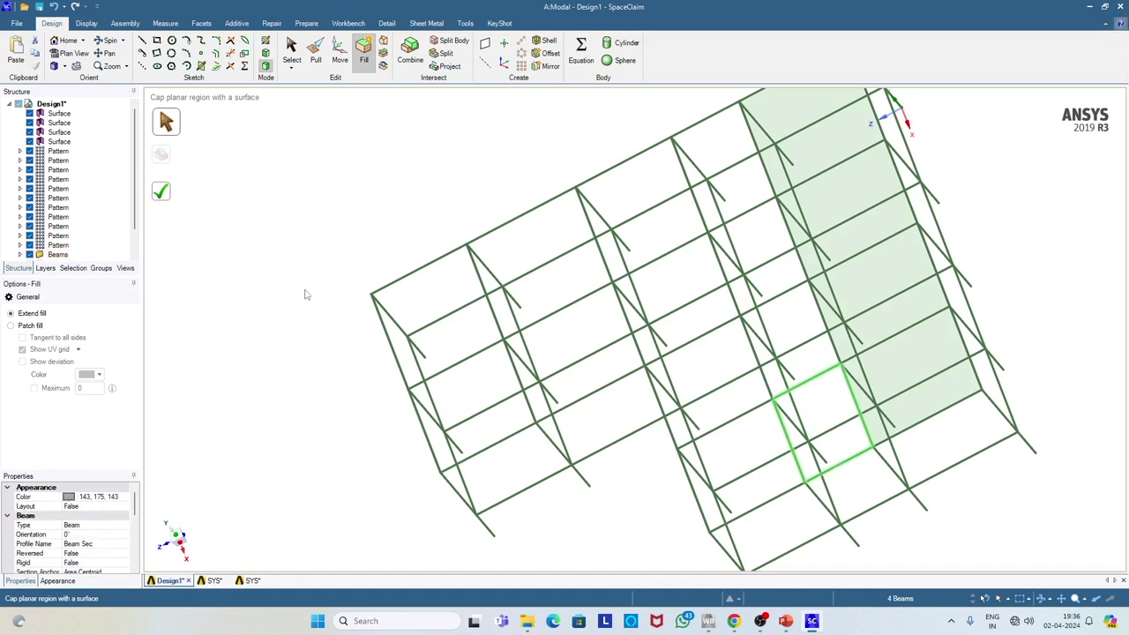
click(162, 195)
- Fill the fourth upper-level bay along X in the third Z row with a surface from its four bounding beams
middle_drag(612, 413, 769, 353)
click(736, 427)
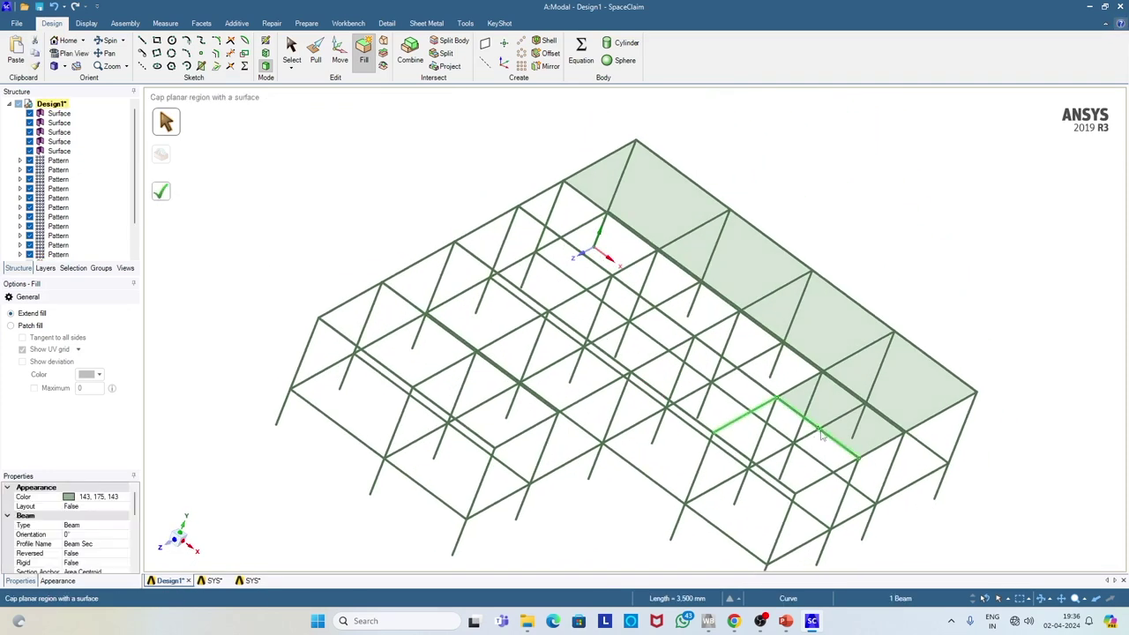
ctrl+click(825, 445)
ctrl+click(829, 474)
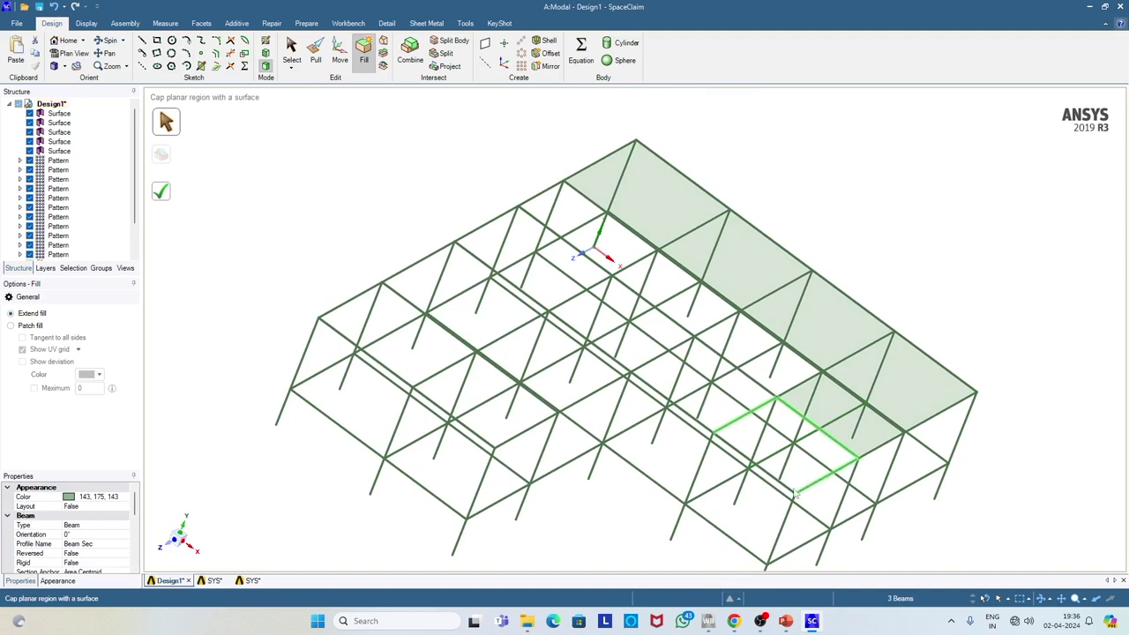
ctrl+click(780, 485)
middle_drag(734, 504, 580, 509)
click(161, 191)
- Fill the third upper-level bay along X in the second Z row with a surface from its four bounding beams
mouse_move(612, 462)
middle_down()
mouse_move(608, 536)
mouse_move(608, 474)
middle_up()
middle_drag(666, 439, 739, 292)
scroll(748, 404, up, 5)
middle_drag(748, 403, 649, 350)
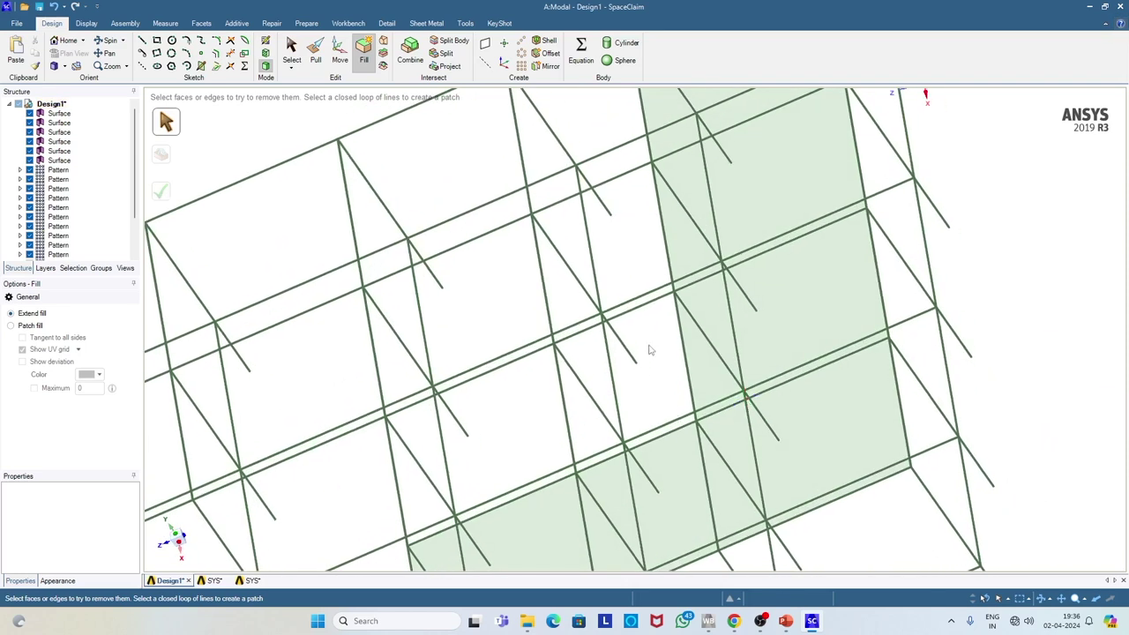
click(617, 315)
ctrl+click(566, 399)
middle_drag(591, 427, 750, 459)
ctrl+click(782, 463)
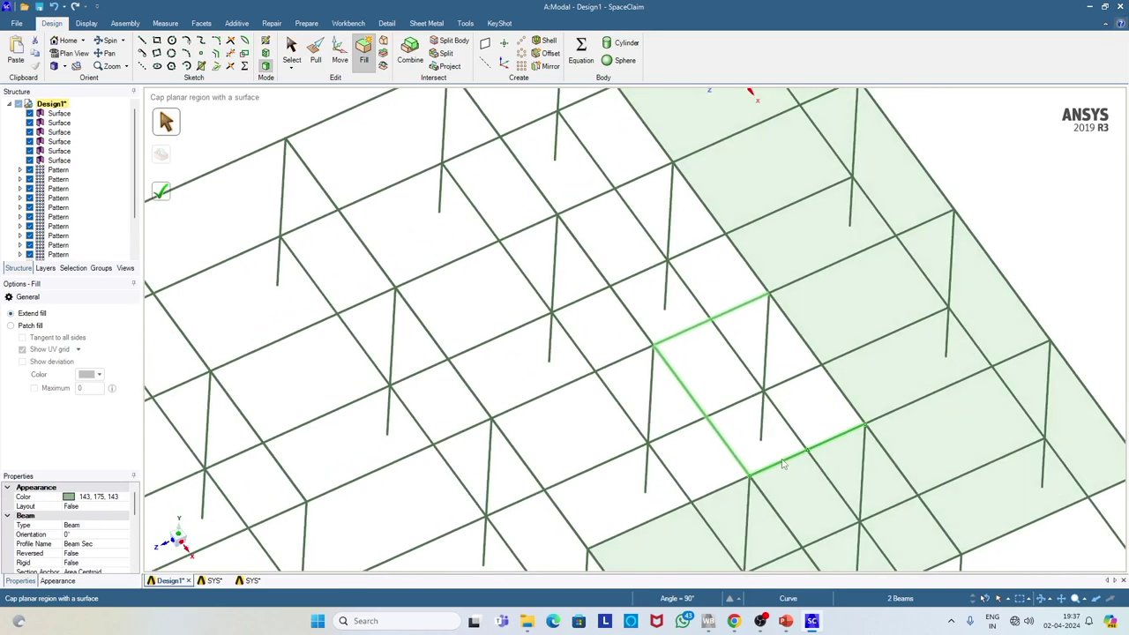
ctrl+click(824, 382)
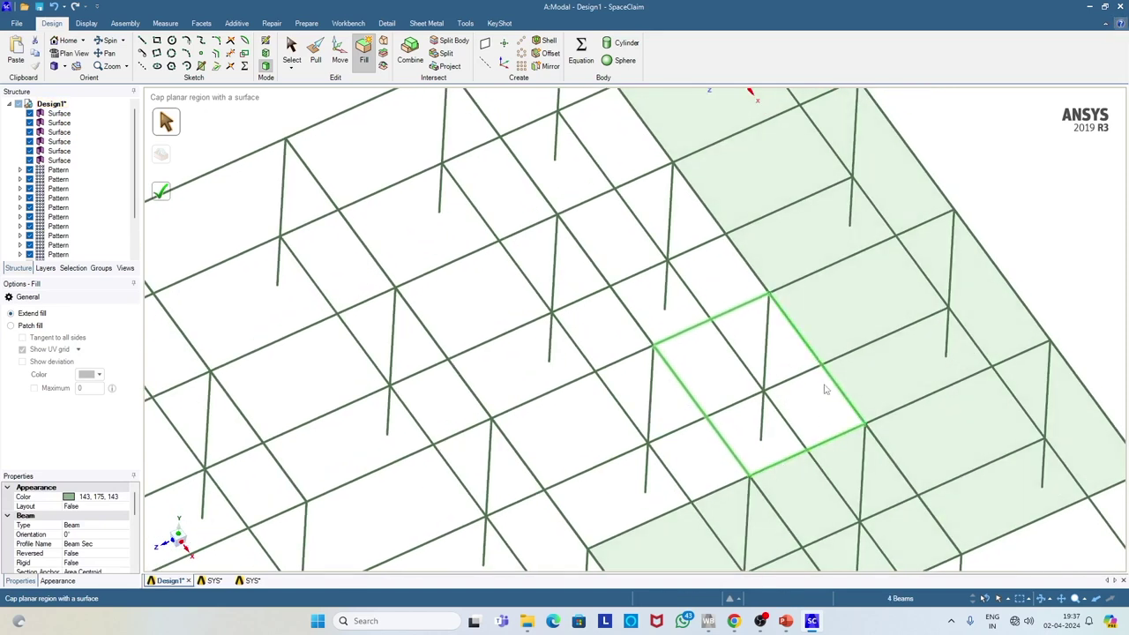
click(162, 196)
- Fill the second upper-level bay along X in the second Z row with a surface from its four bounding beams
scroll(556, 386, down, 3)
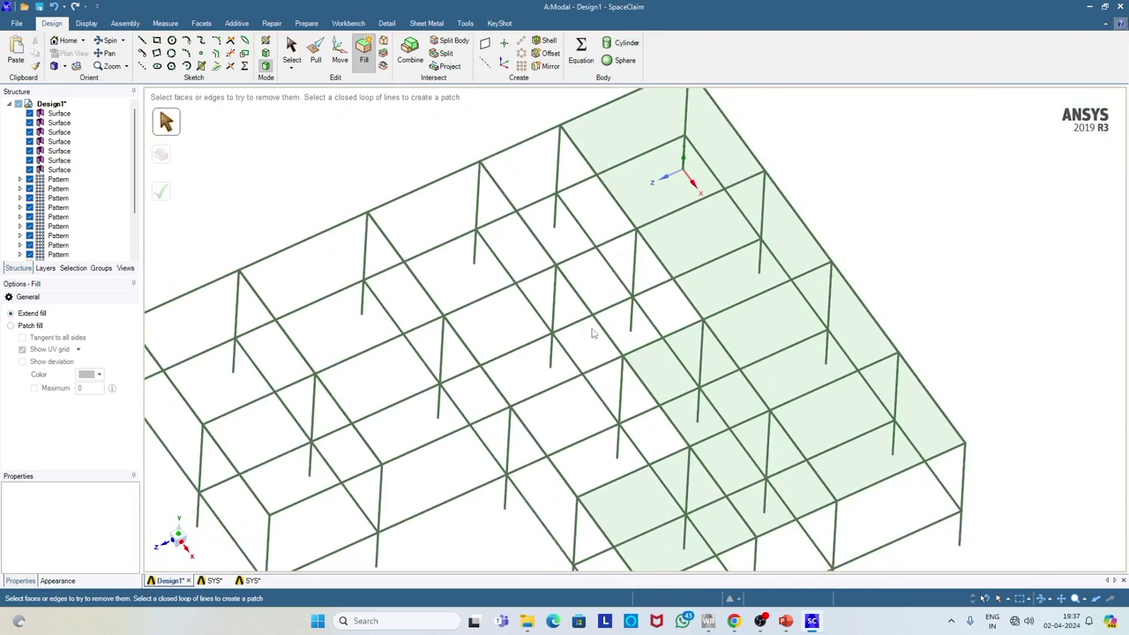
middle_drag(593, 333, 559, 338)
click(585, 281)
ctrl+click(584, 293)
middle_drag(638, 325, 713, 332)
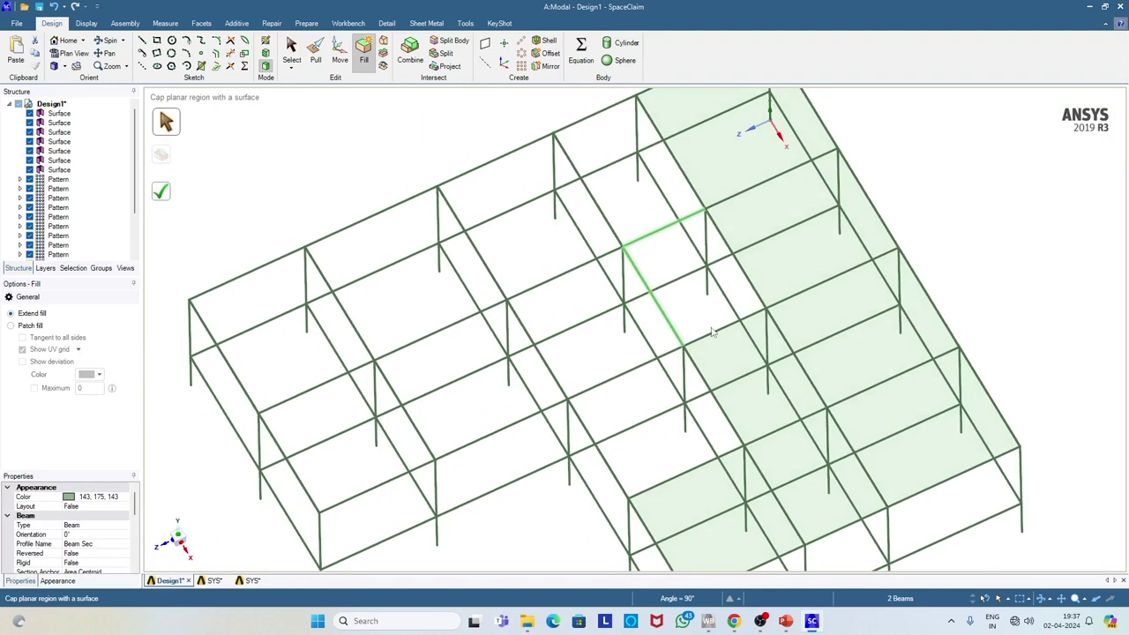
ctrl+click(719, 329)
ctrl+click(746, 282)
click(160, 190)
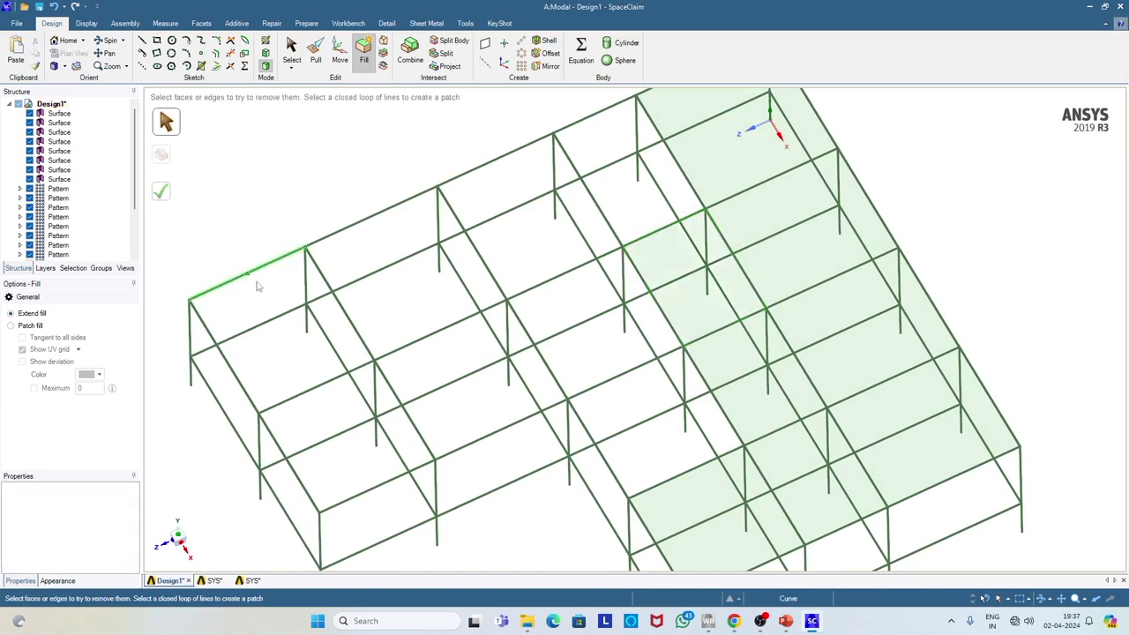
- Fill the third upper-level bay along X in the third Z row with a surface from its four bounding beams
scroll(584, 349, down, 2)
middle_drag(585, 350, 587, 413)
click(587, 413)
ctrl+click(629, 364)
ctrl+click(657, 394)
ctrl+click(644, 423)
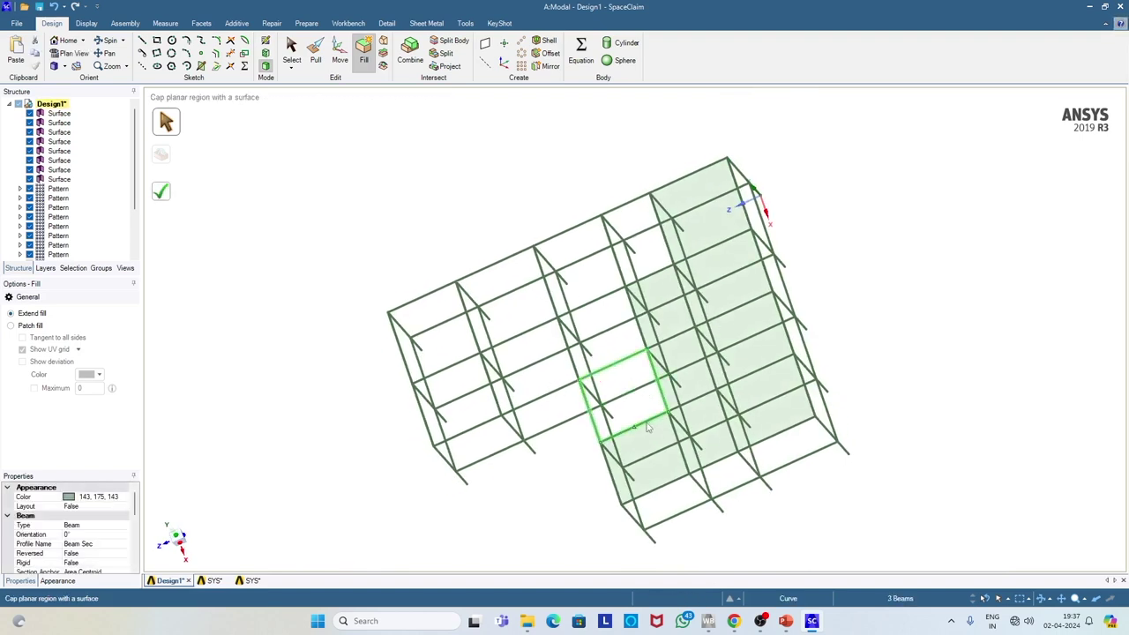
click(161, 191)
- Fill the second upper-level bay along X in the third Z row with a surface from its four bounding beams
middle_drag(392, 400, 489, 401)
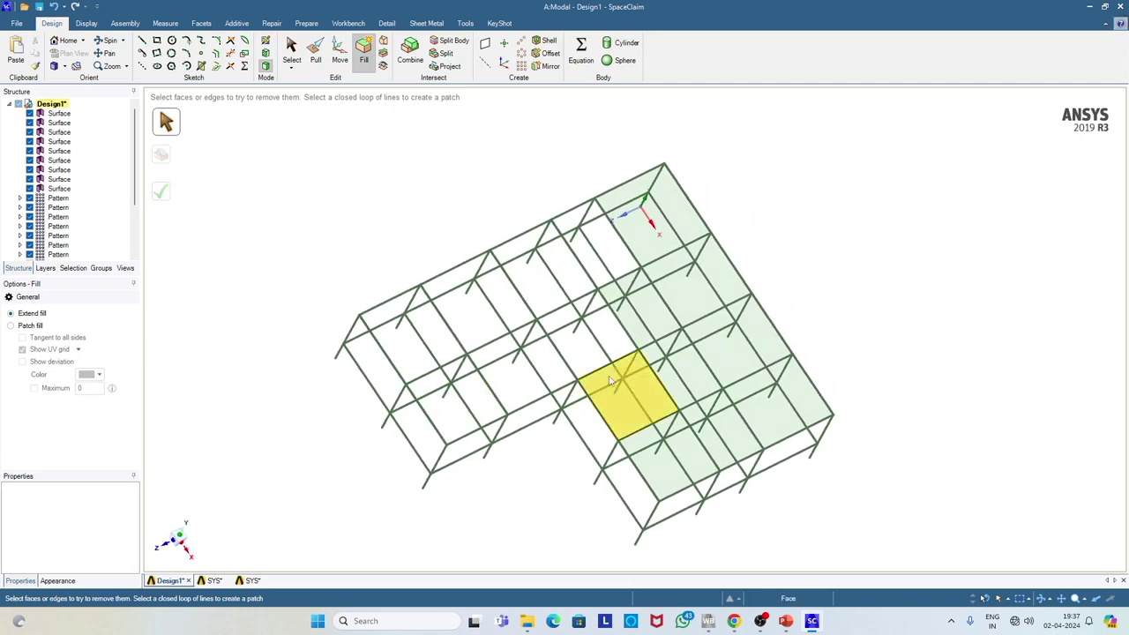
click(618, 325)
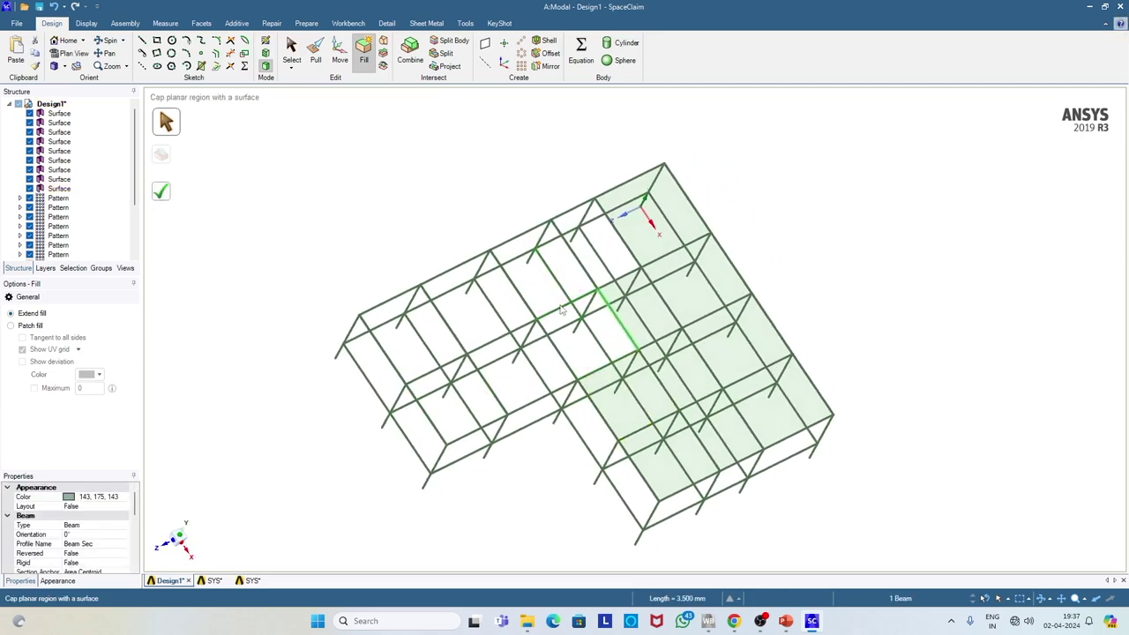
middle_drag(564, 350, 567, 324)
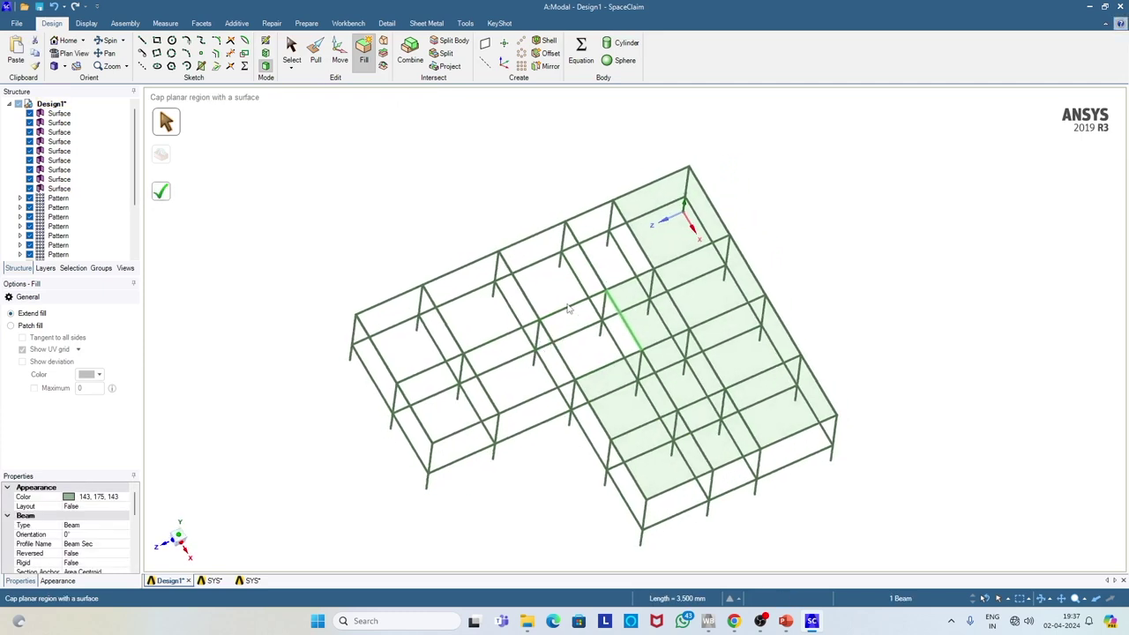
ctrl+click(564, 358)
ctrl+click(609, 371)
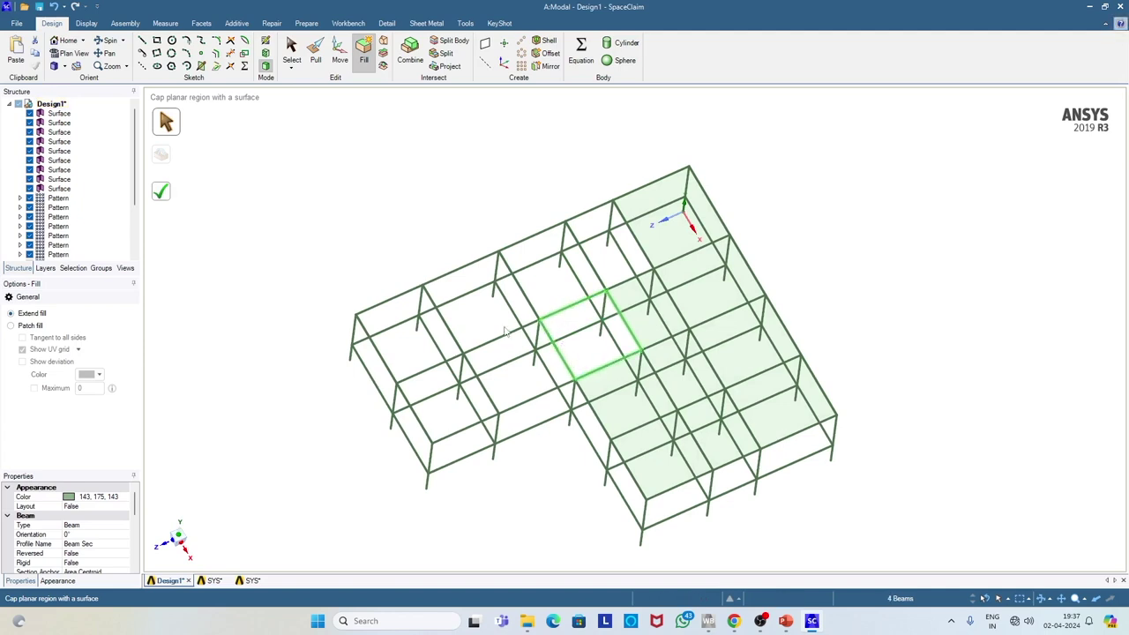
click(164, 194)
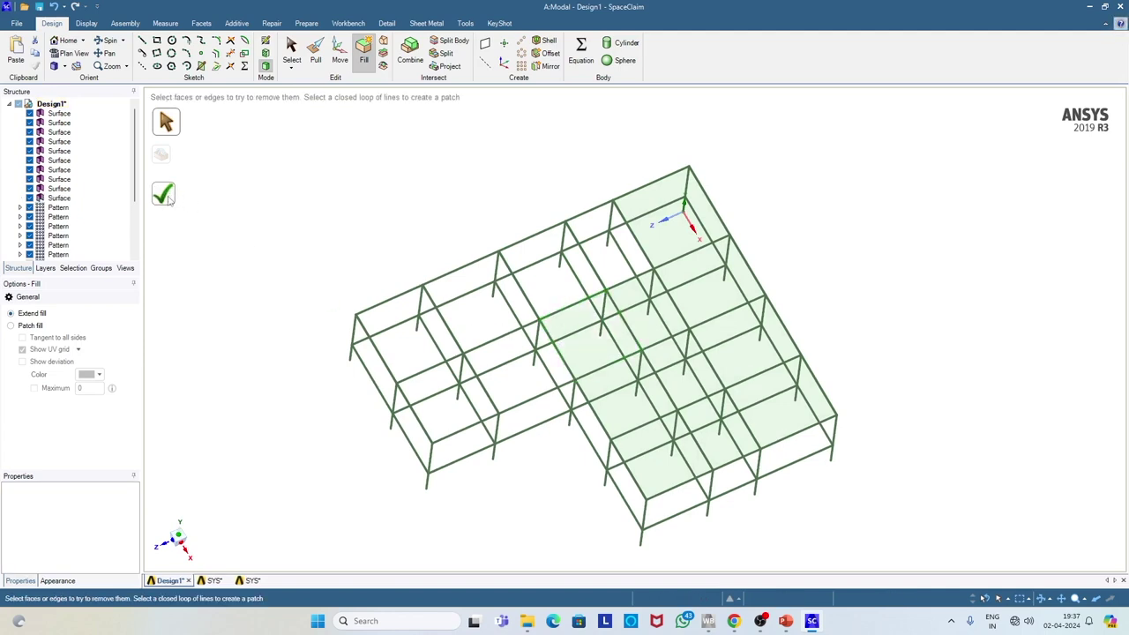
- Fill the second upper-level bay along X in the fourth Z row with a surface from its four bounding beams
middle_drag(399, 358, 508, 379)
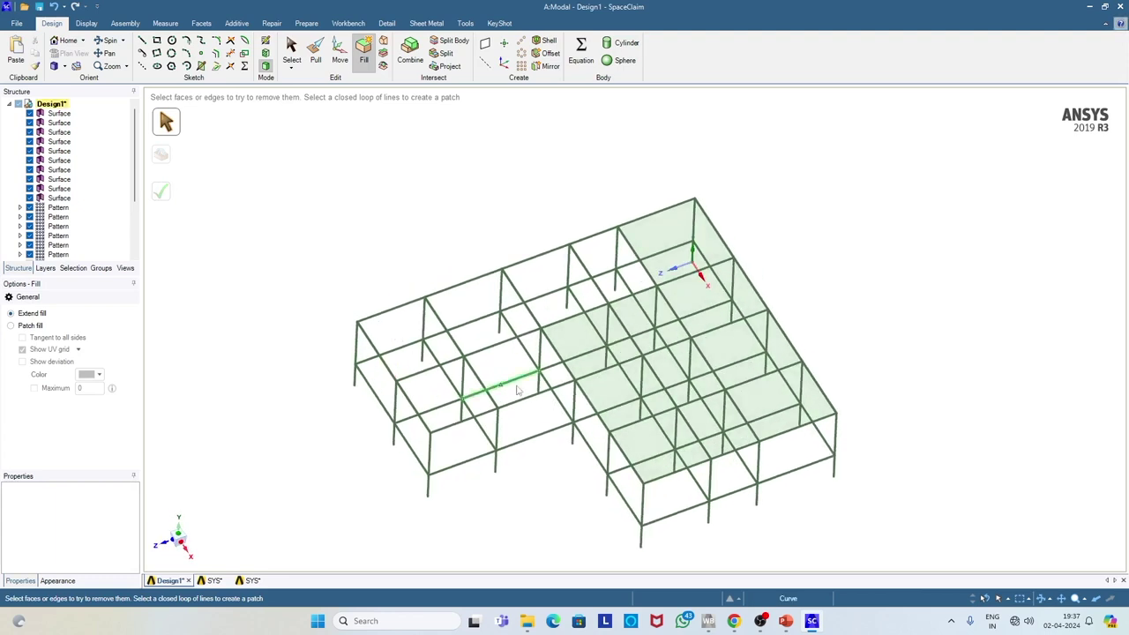
click(521, 346)
ctrl+click(513, 342)
ctrl+click(484, 378)
ctrl+click(532, 399)
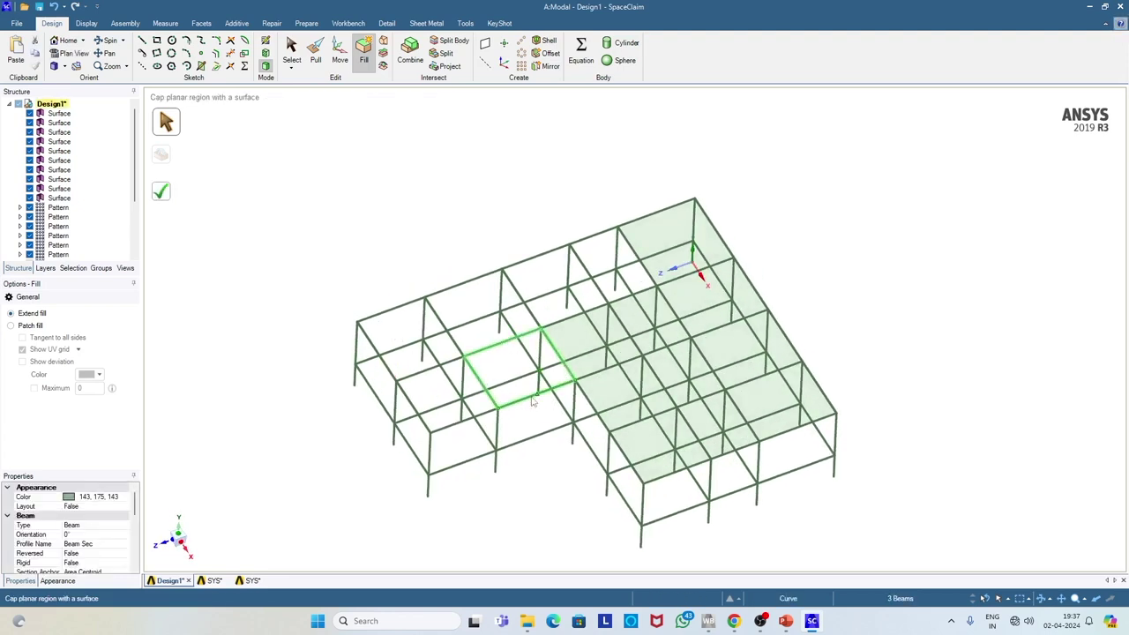
click(161, 191)
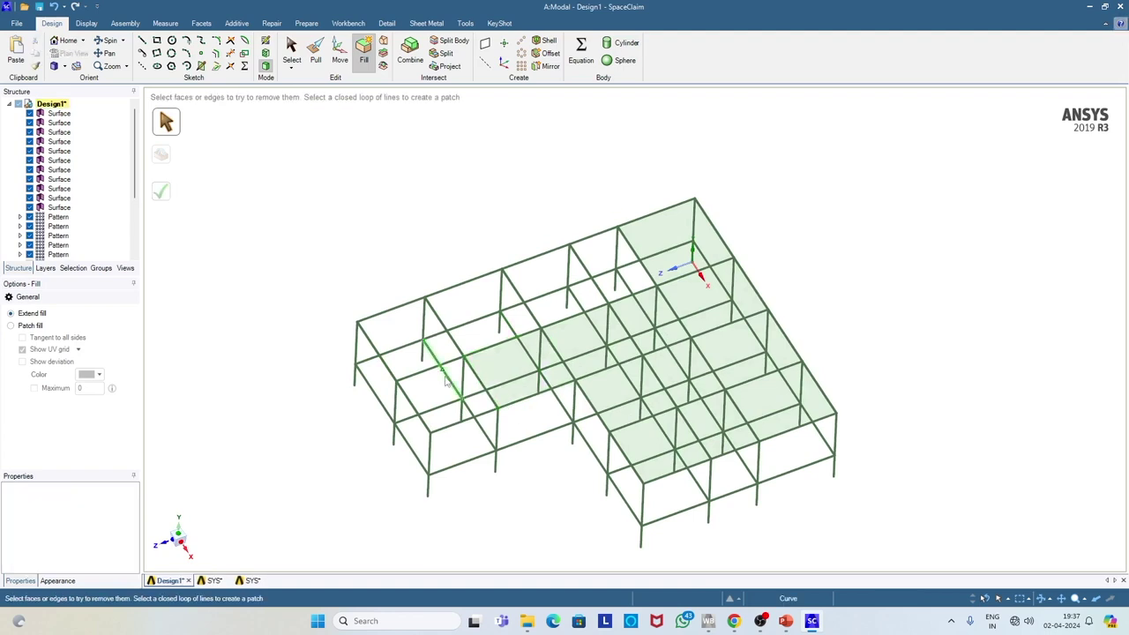
- Fill the second upper-level bay along X in the fifth, outermost Z row with a surface
click(427, 370)
ctrl+click(413, 406)
ctrl+click(464, 422)
ctrl+click(479, 382)
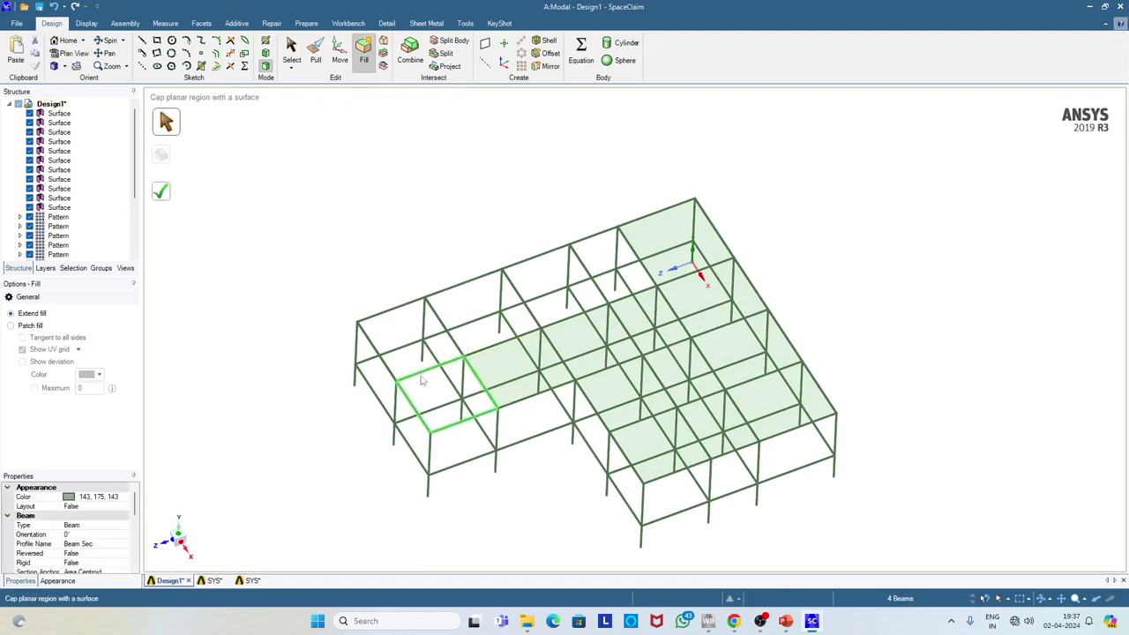
click(161, 190)
- Fill the first upper-level bay along X in the fifth Z row, at the frame's far corner, with a surface
click(384, 317)
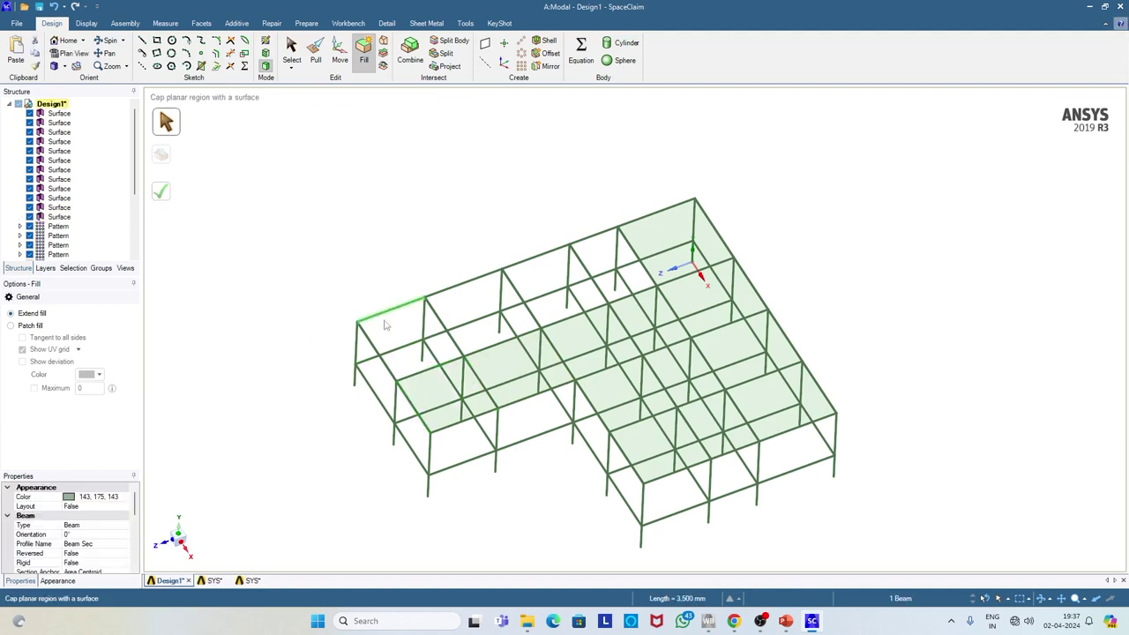
ctrl+click(375, 346)
ctrl+click(445, 328)
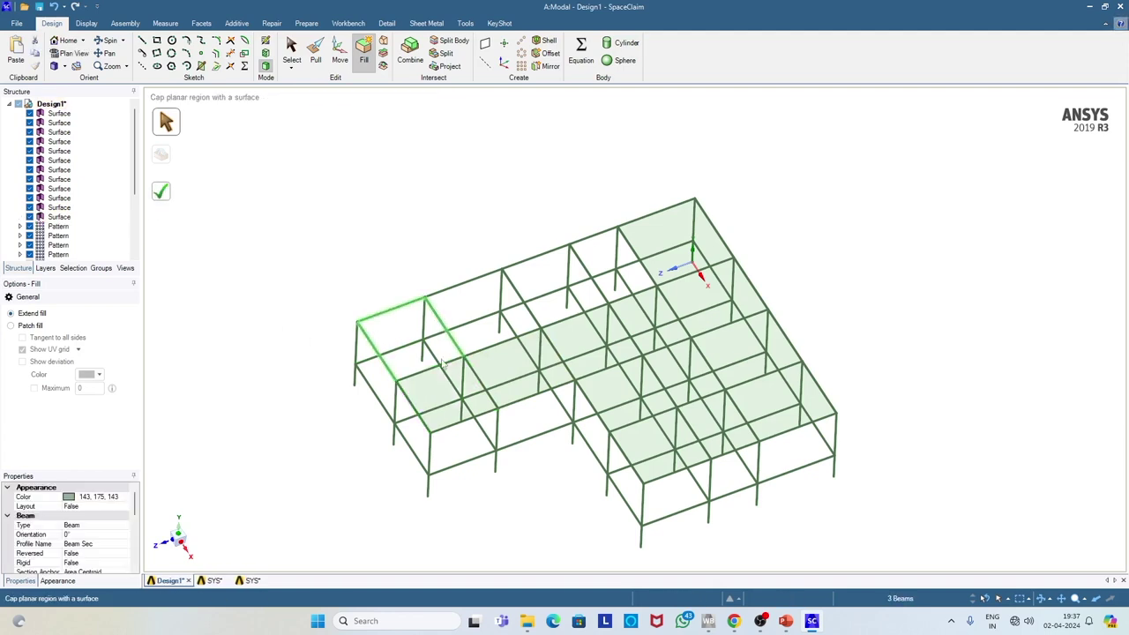
ctrl+click(444, 369)
middle_drag(399, 355, 390, 348)
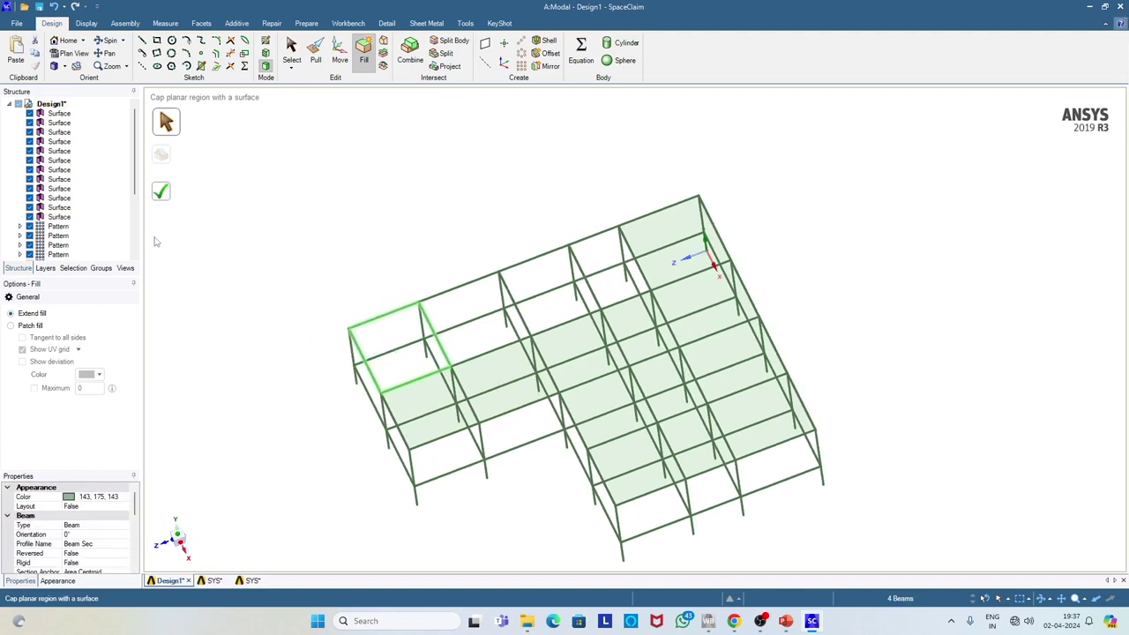
click(161, 190)
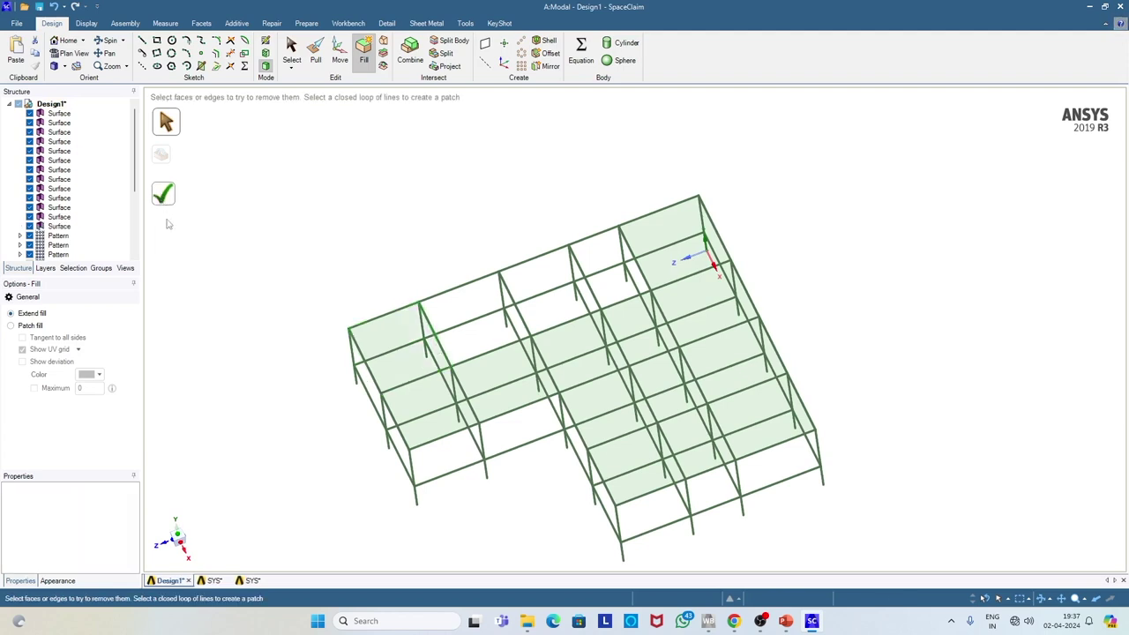
- Fill the first upper-level bay along X in the fourth Z row with a surface from its four bounding beams
click(447, 296)
ctrl+click(433, 325)
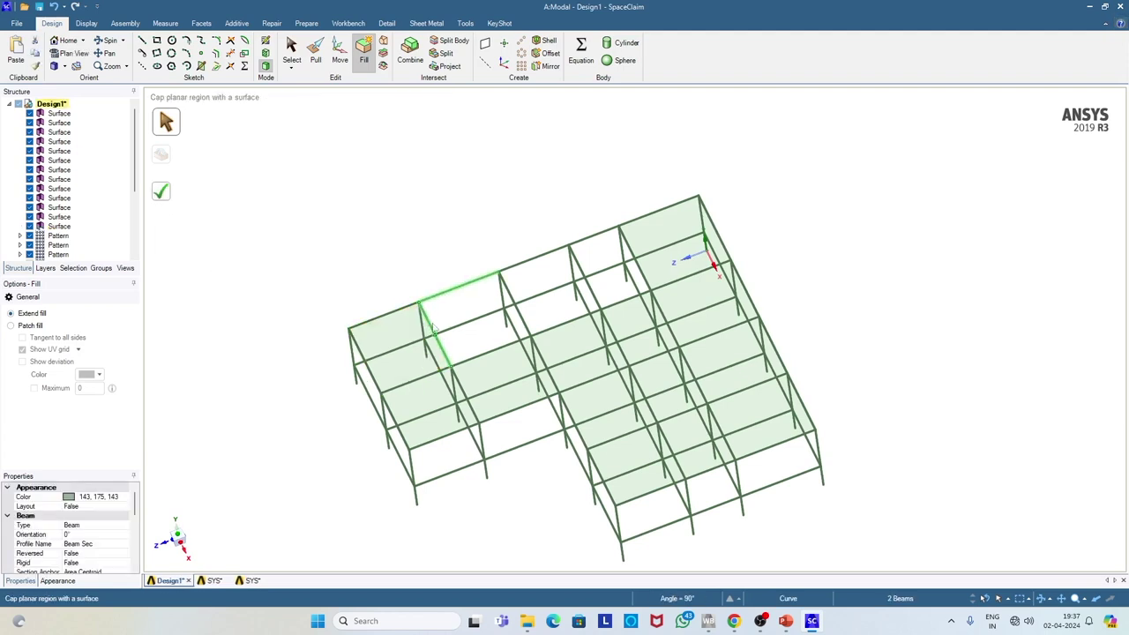
ctrl+click(487, 354)
ctrl+click(521, 318)
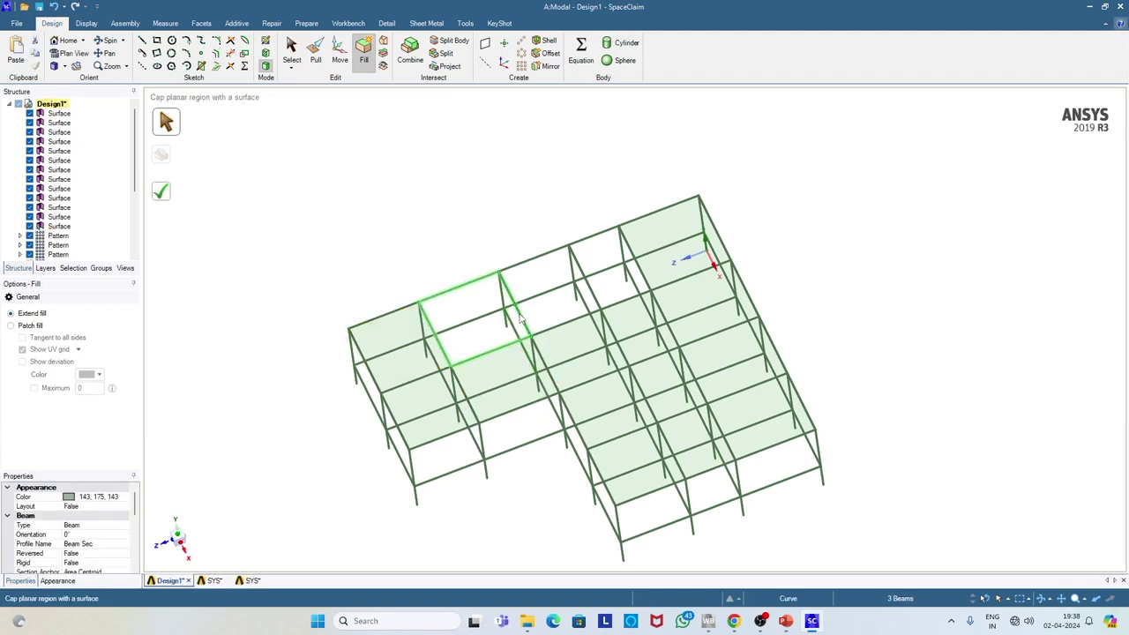
middle_drag(507, 291, 474, 326)
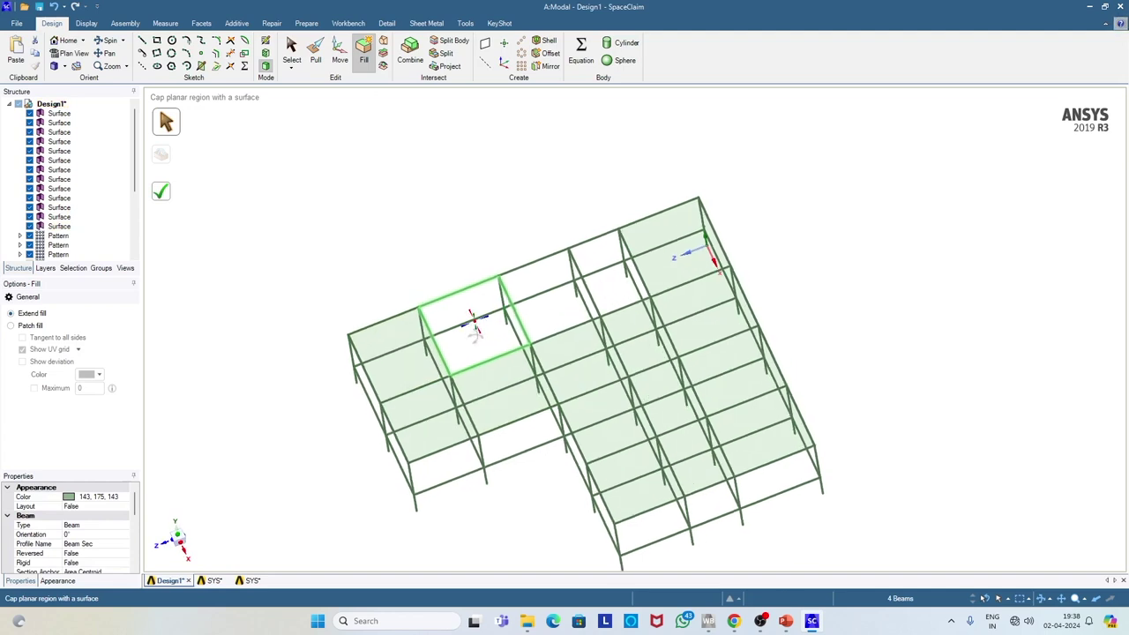
click(161, 191)
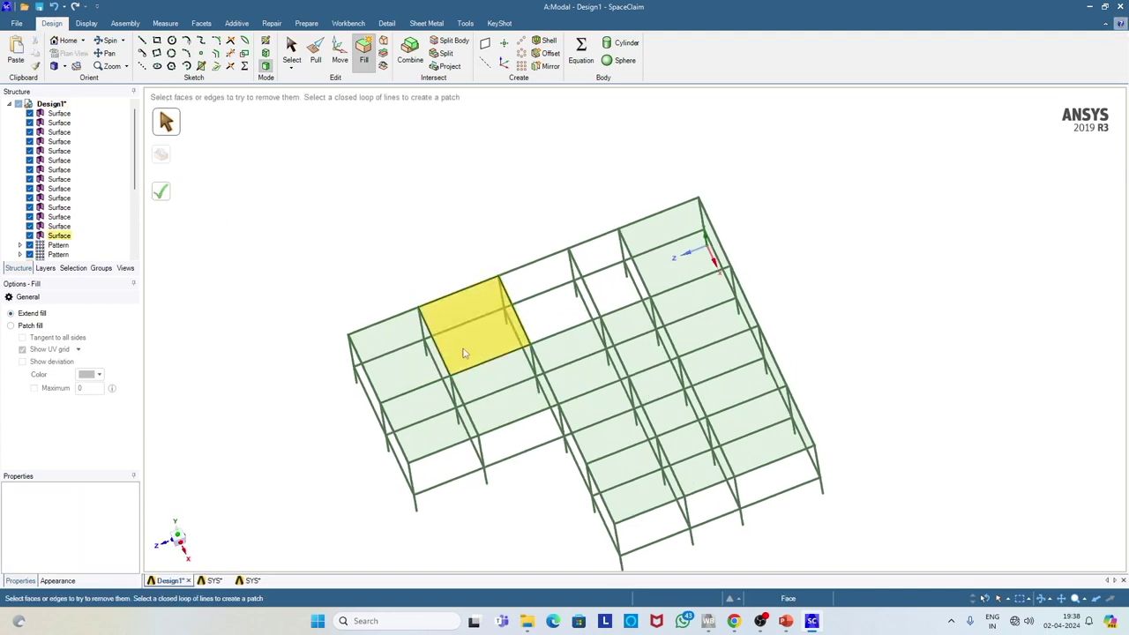
- Fill the first upper-level bay along X in the third Z row with a surface from its four bounding beams
click(535, 265)
ctrl+click(514, 304)
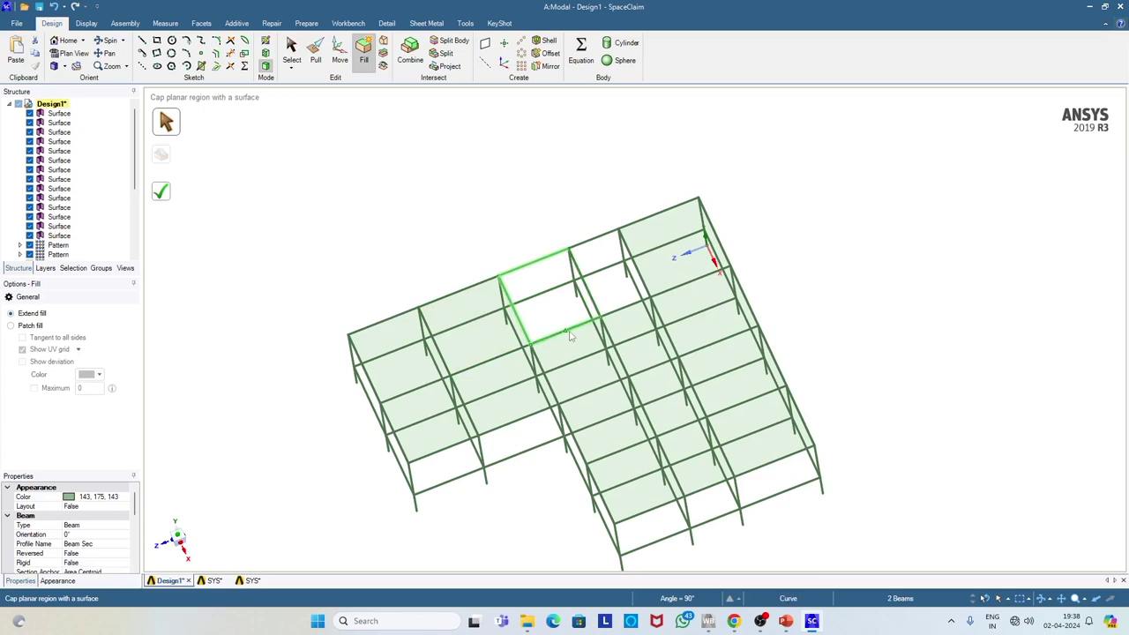
ctrl+click(562, 336)
ctrl+click(589, 297)
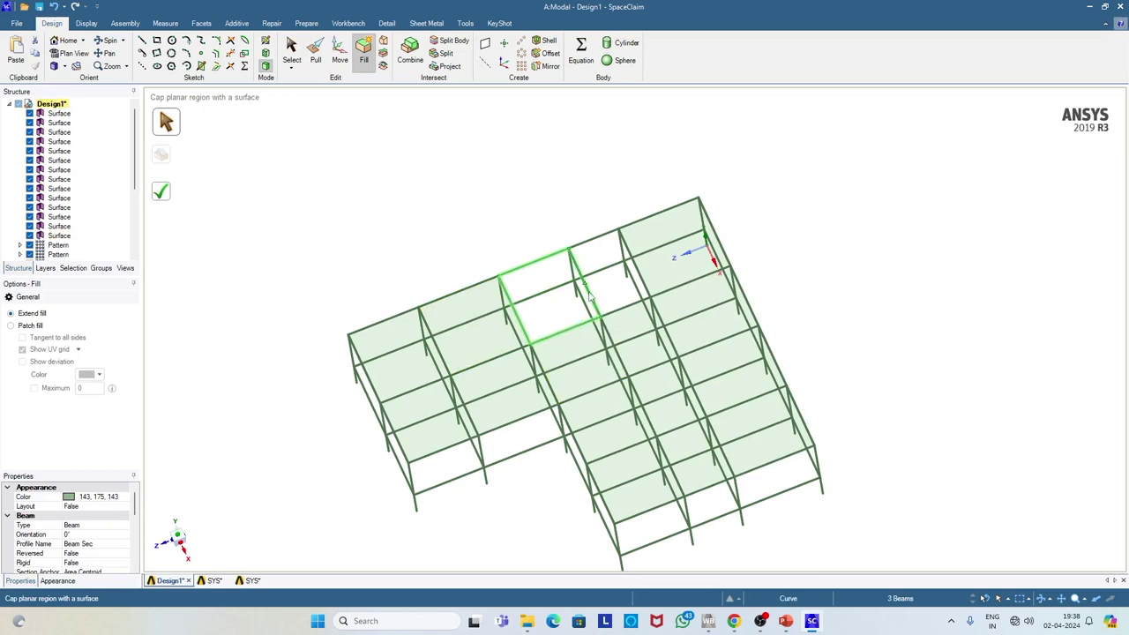
click(161, 191)
middle_drag(336, 341, 351, 288)
click(381, 250)
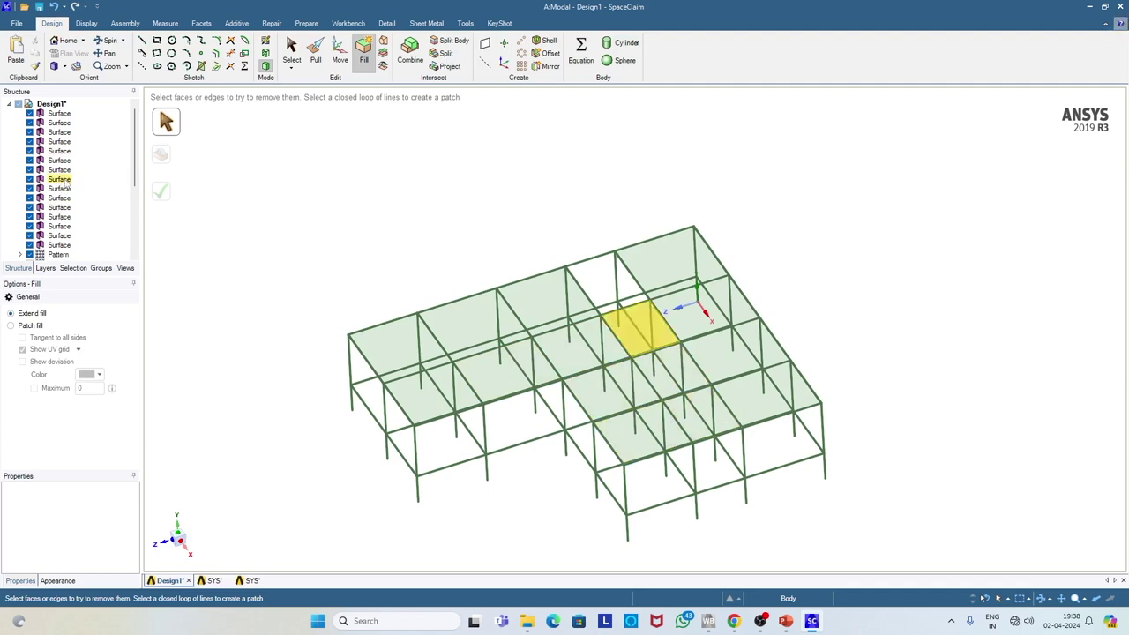
- Hide all beams and beam patterns so that only the slab surfaces are displayed
scroll(300, 291, up, 2)
scroll(300, 291, down, 4)
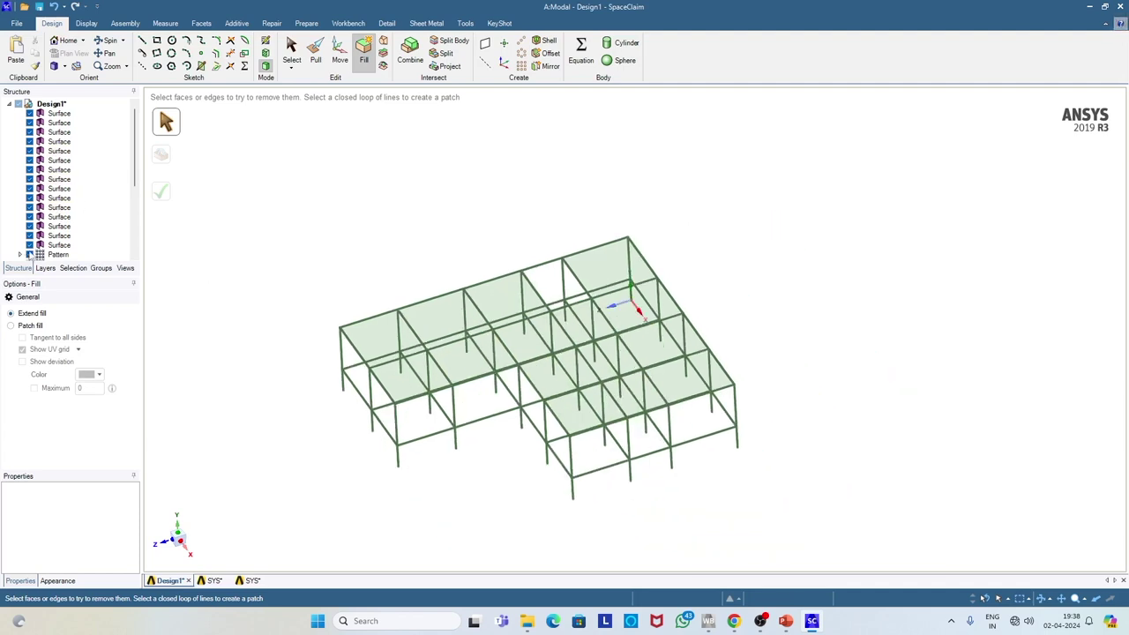
scroll(35, 230, down, 4)
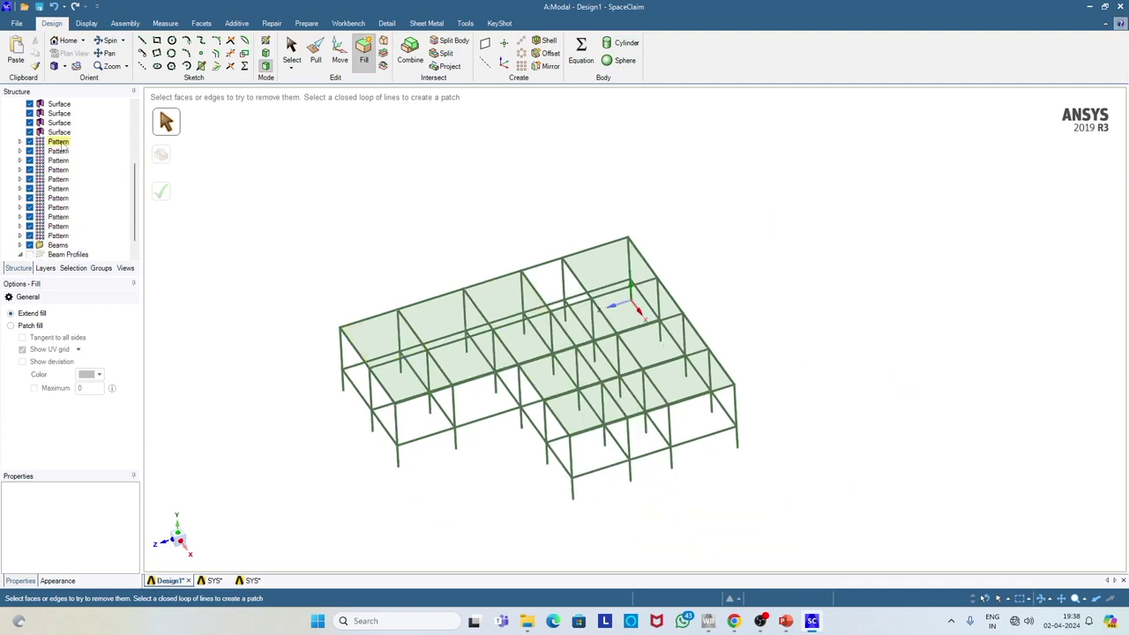
right_click(59, 113)
click(132, 177)
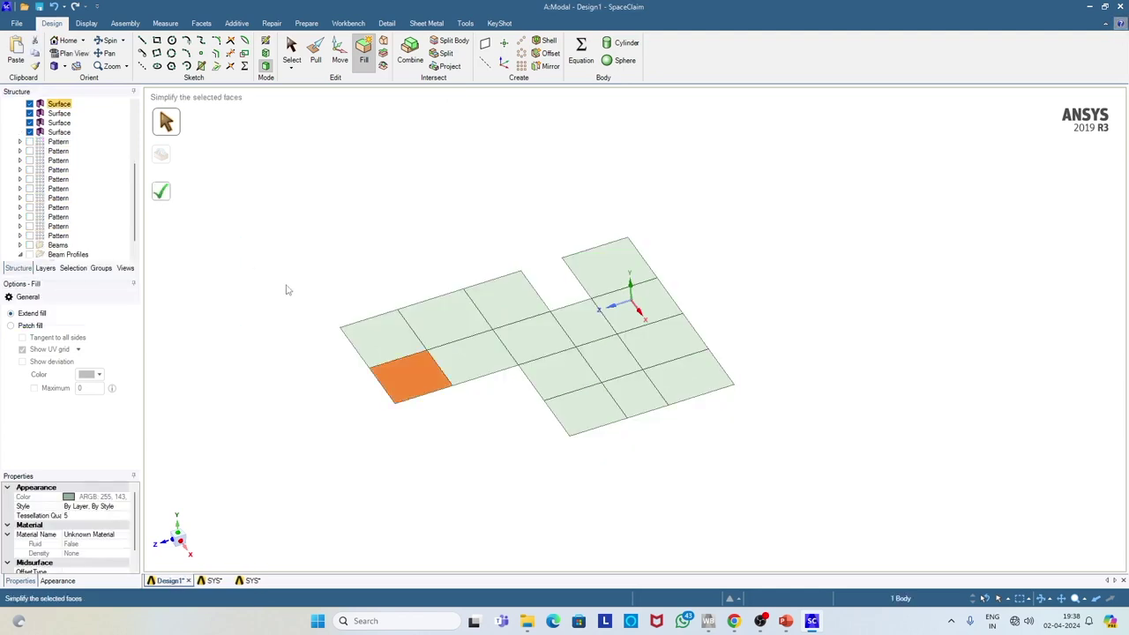
middle_drag(276, 283, 285, 224)
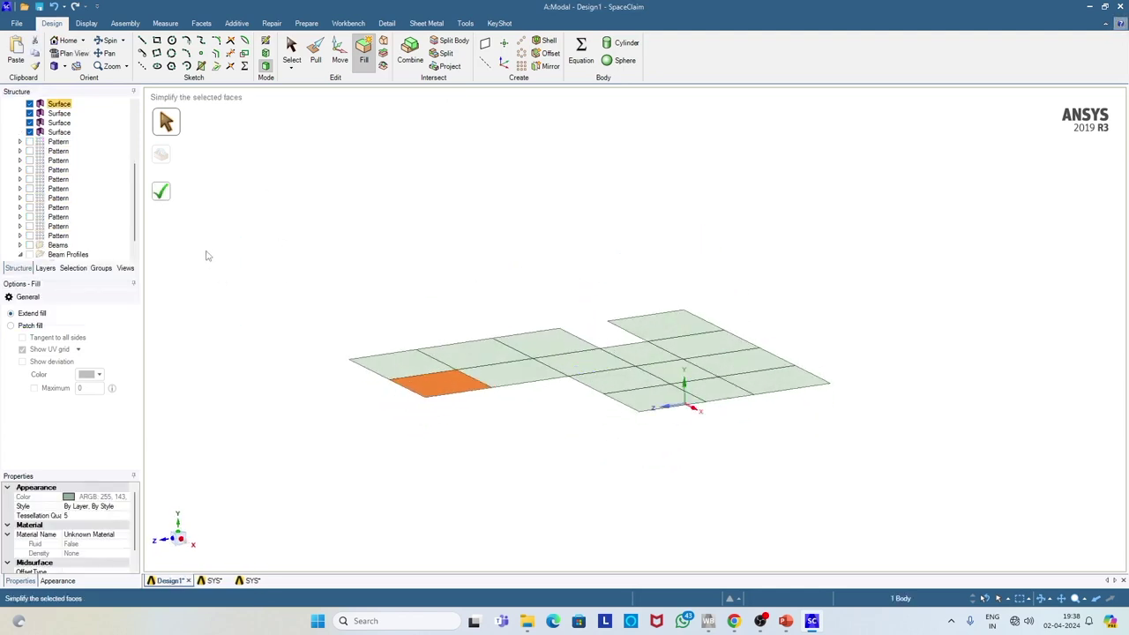
scroll(58, 152, up, 4)
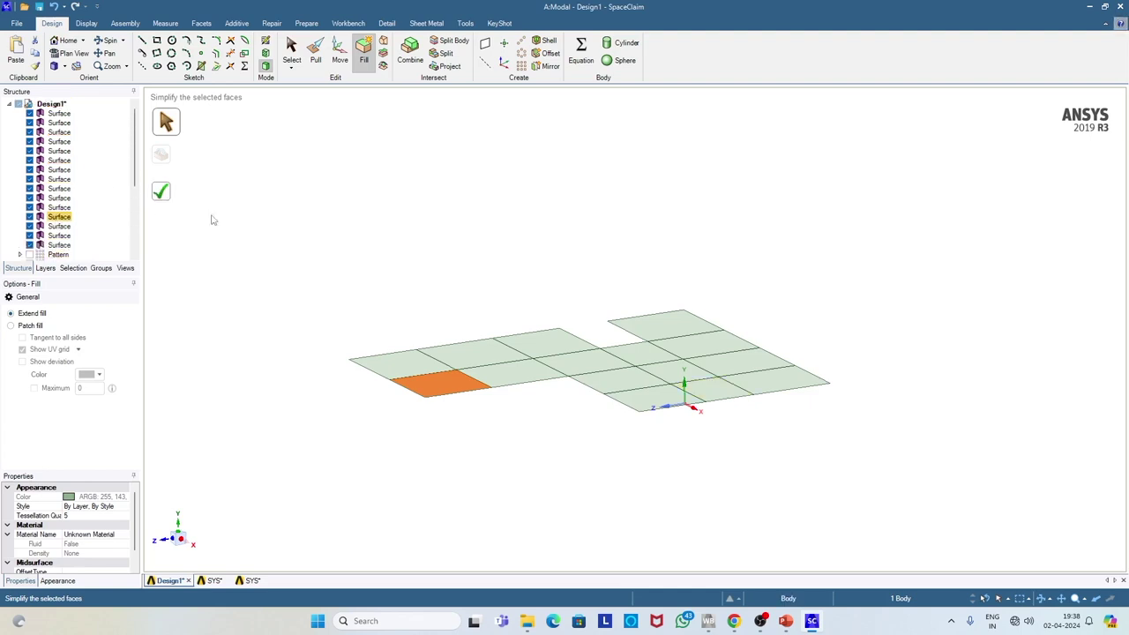
click(291, 68)
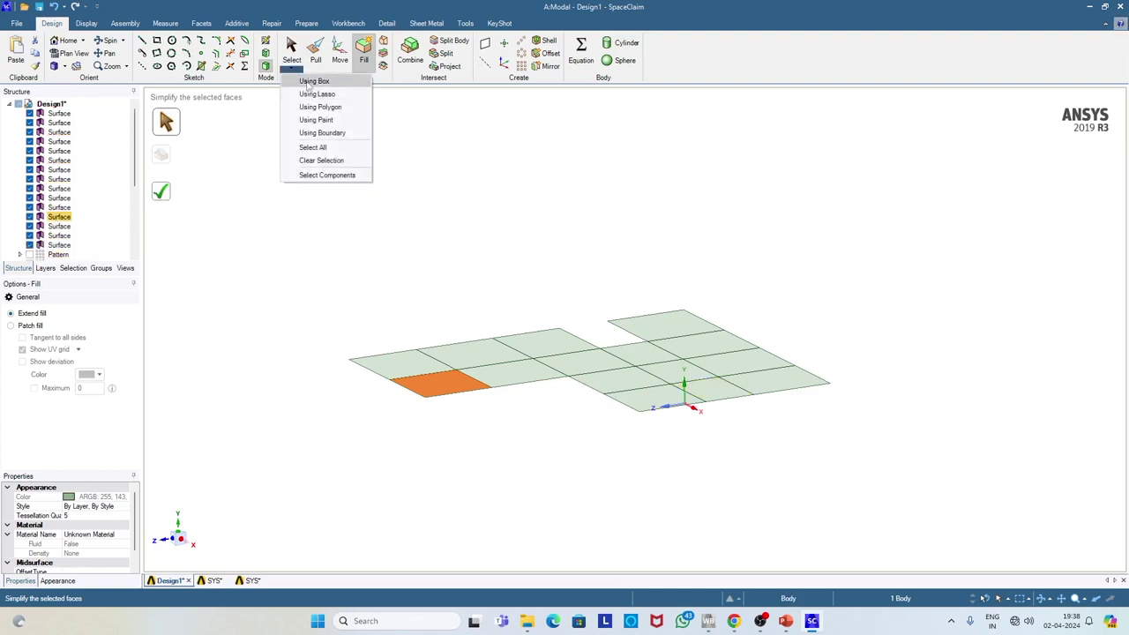
click(311, 80)
drag(258, 173, 882, 534)
key(f)
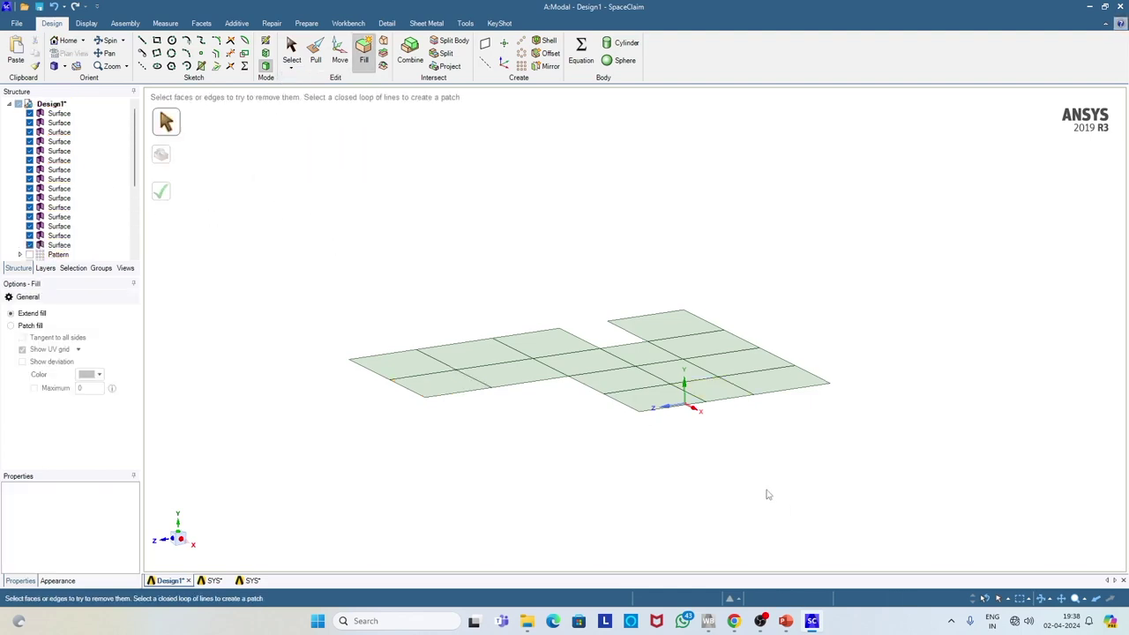
drag(300, 196, 949, 570)
middle_drag(525, 450, 541, 472)
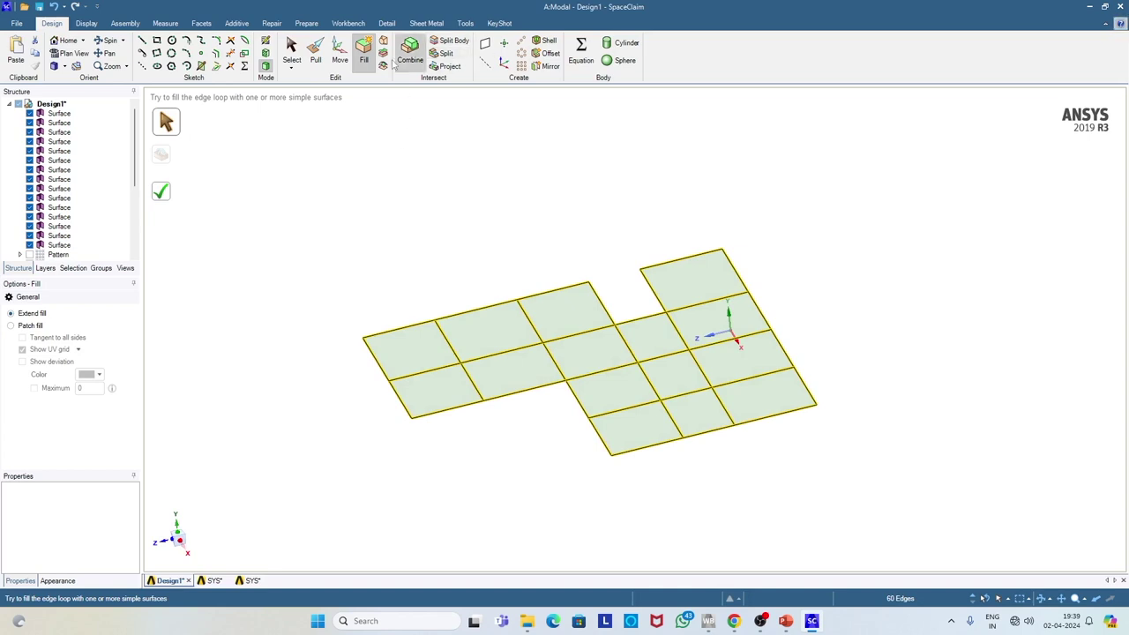
- Create a one-dimensional linear pattern of all the slab surfaces upward along Y with a count of 4 and a 3000 mm pitch
click(521, 42)
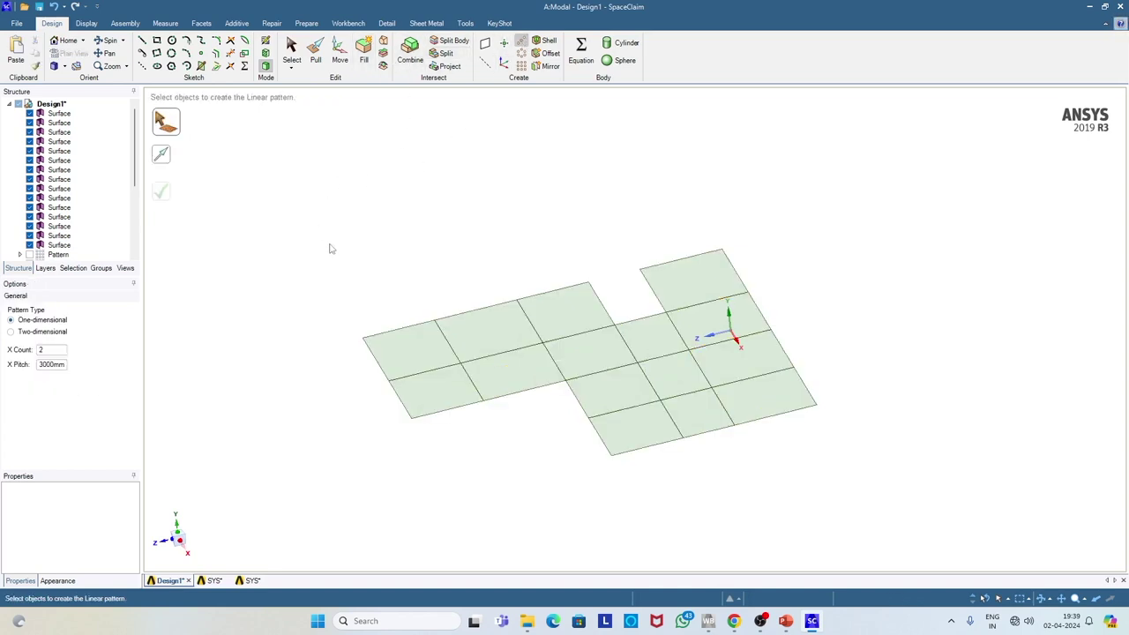
drag(278, 195, 870, 520)
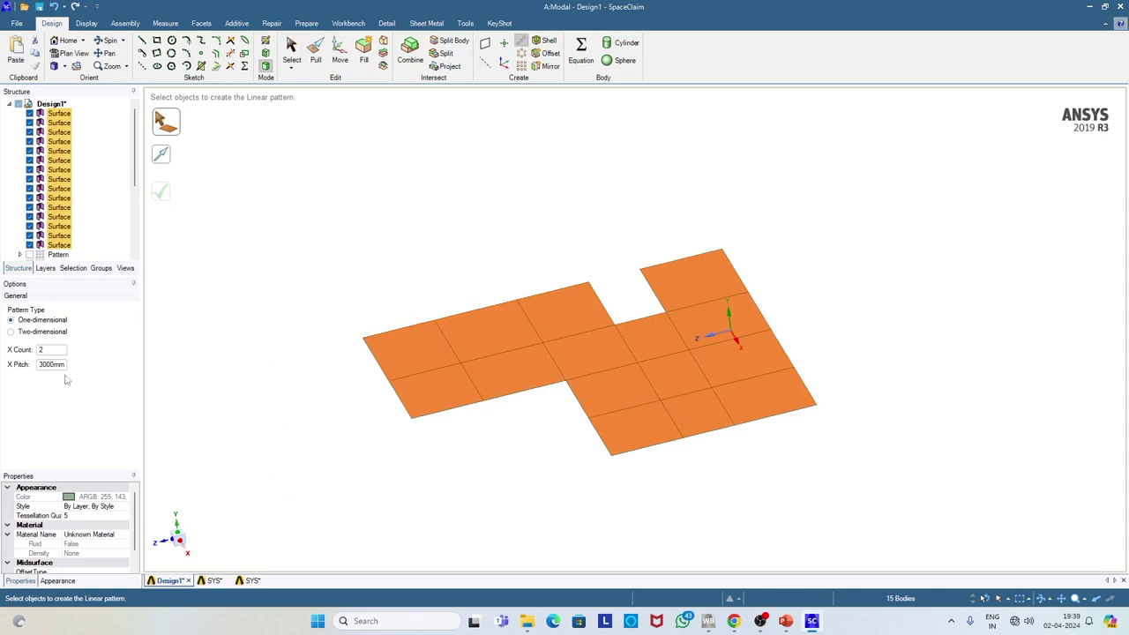
click(45, 351)
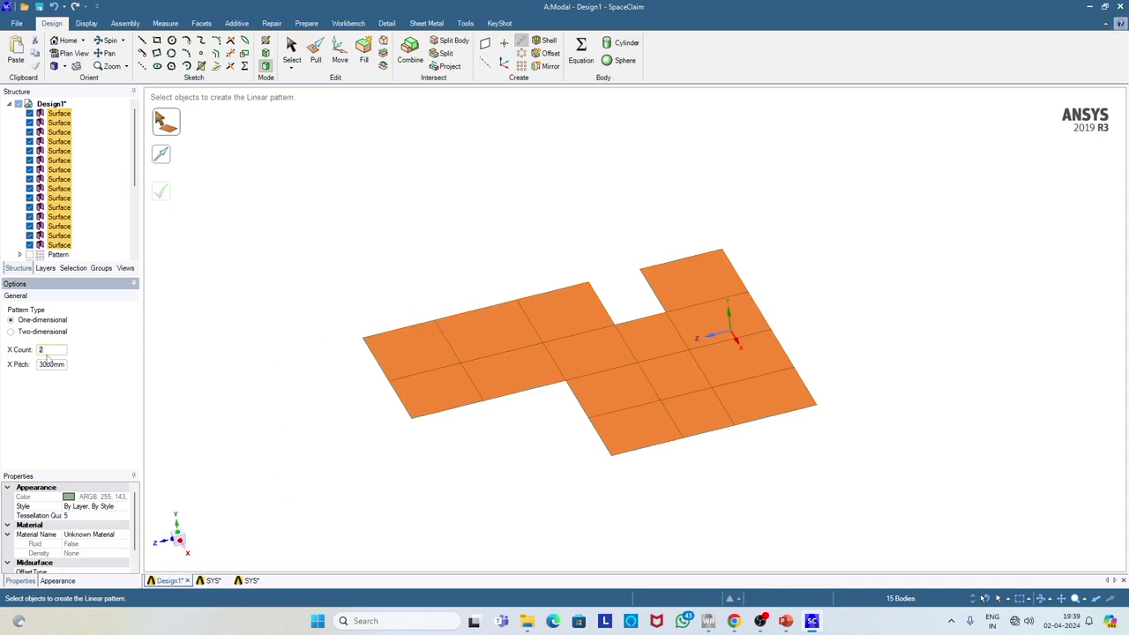
click(161, 155)
middle_drag(801, 331, 792, 346)
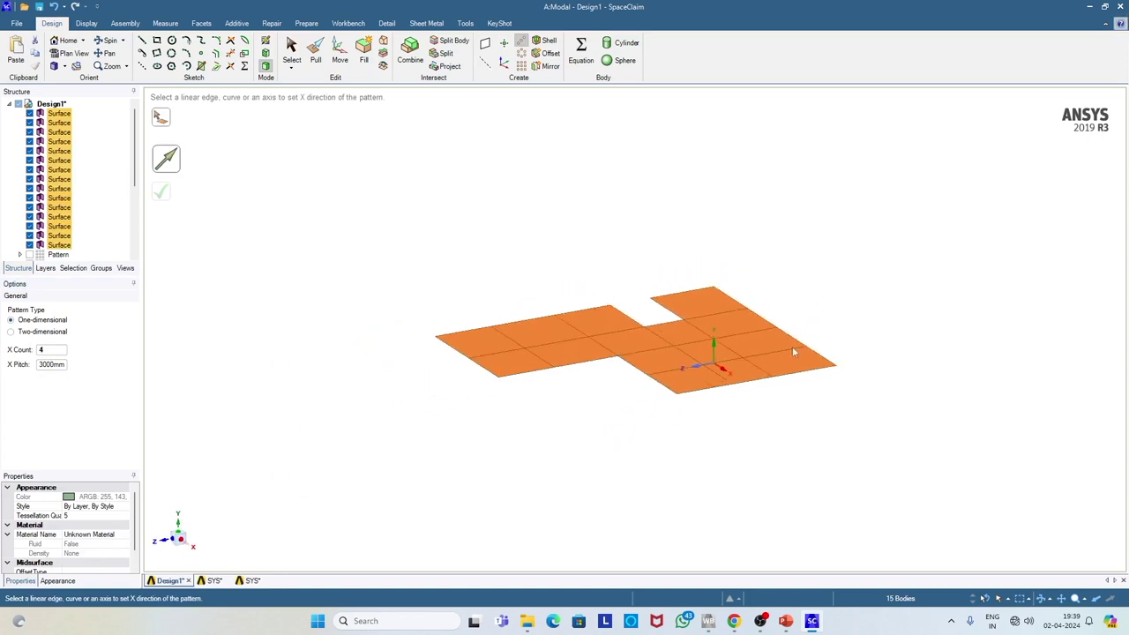
click(714, 353)
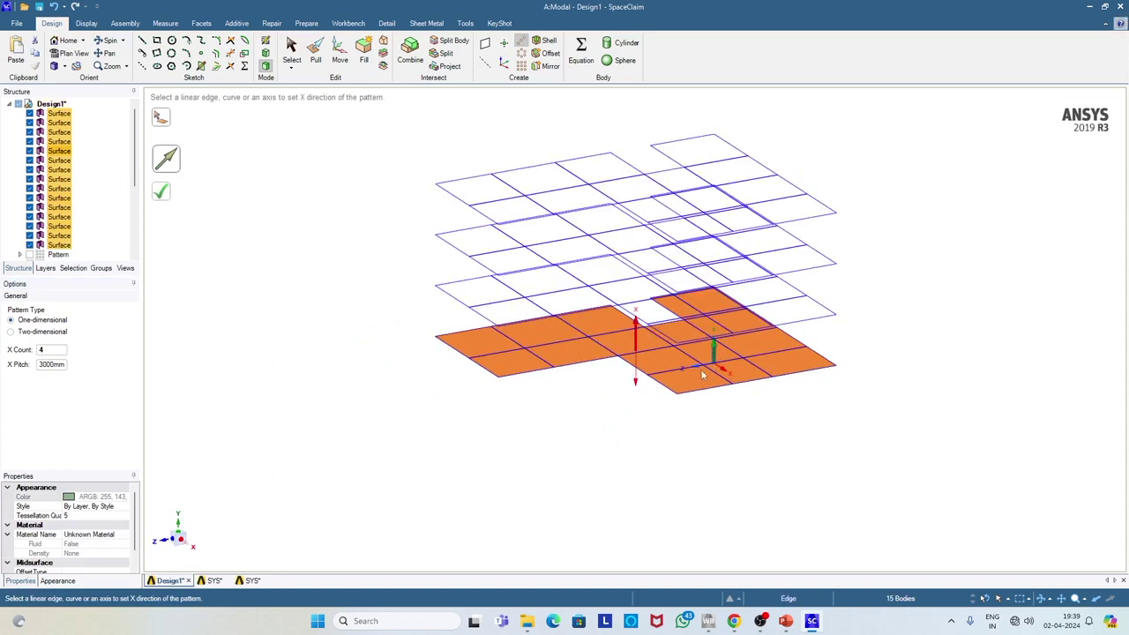
click(164, 195)
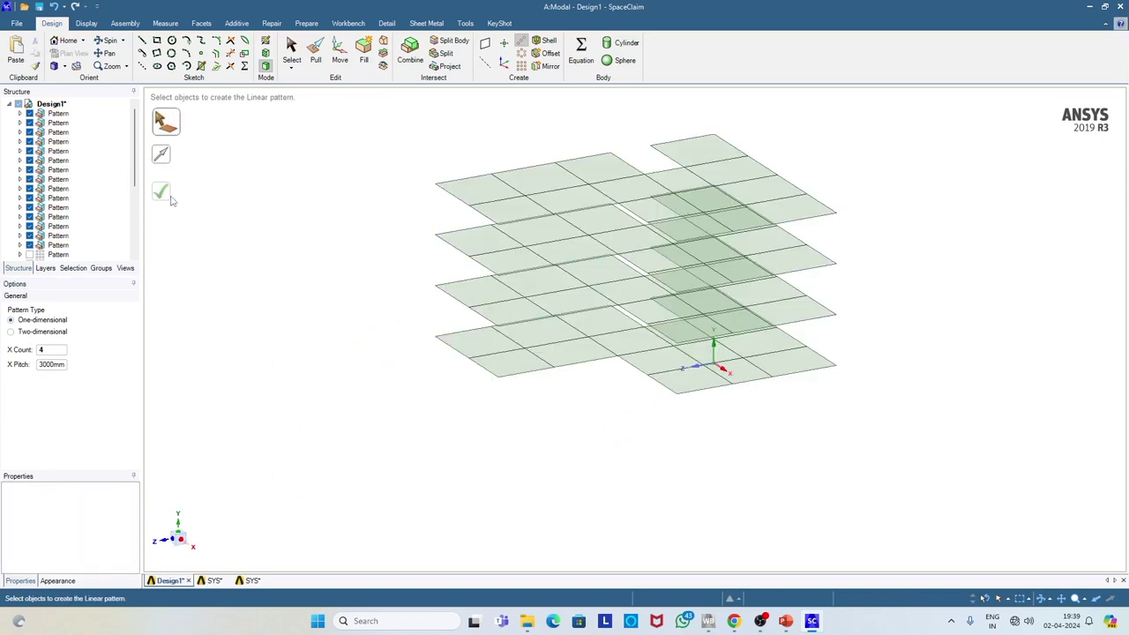
- Show the hidden beams and beam patterns of the frame again together with the patterned slabs
scroll(422, 326, up, 3)
scroll(422, 327, down, 5)
mouse_move(422, 327)
middle_down()
mouse_move(397, 338)
mouse_move(433, 333)
middle_up()
click(65, 232)
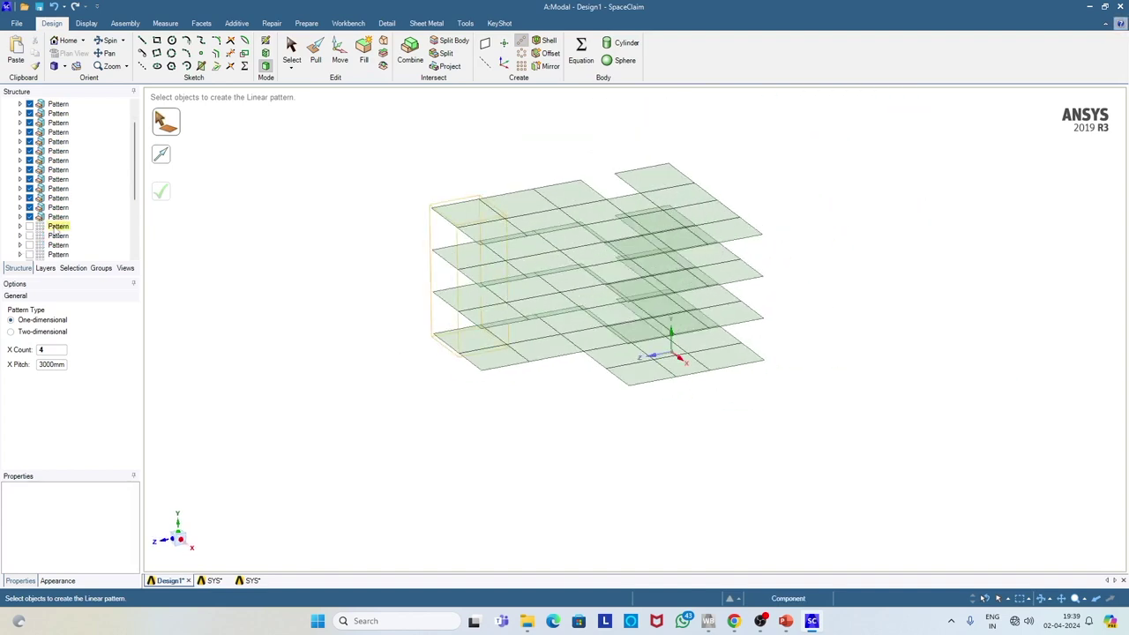
click(30, 226)
click(35, 245)
scroll(32, 239, down, 3)
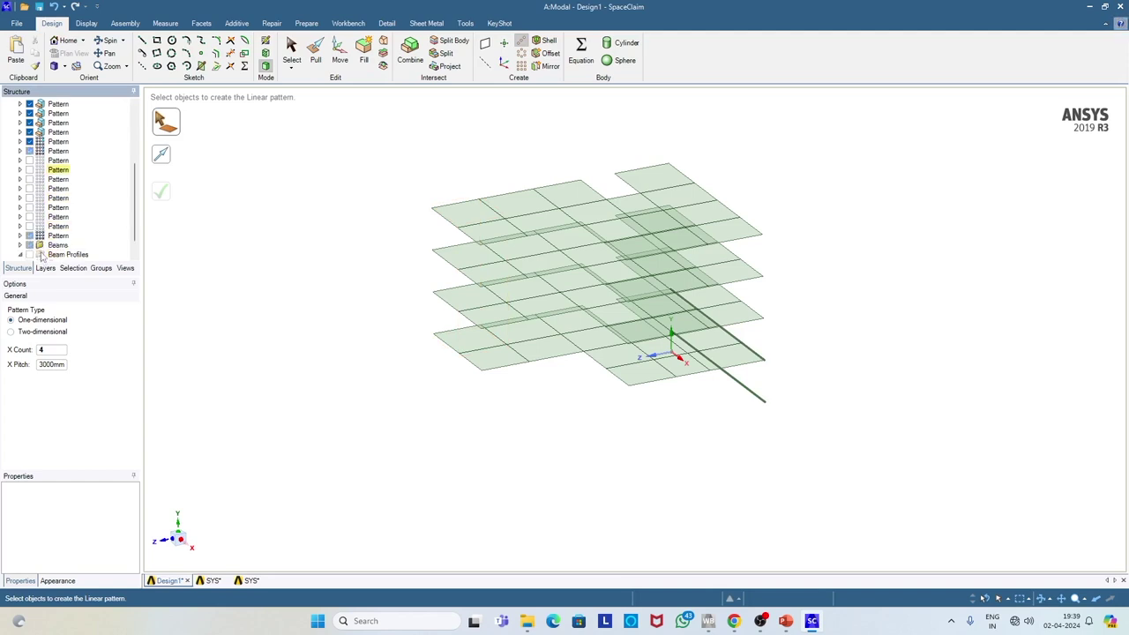
click(29, 227)
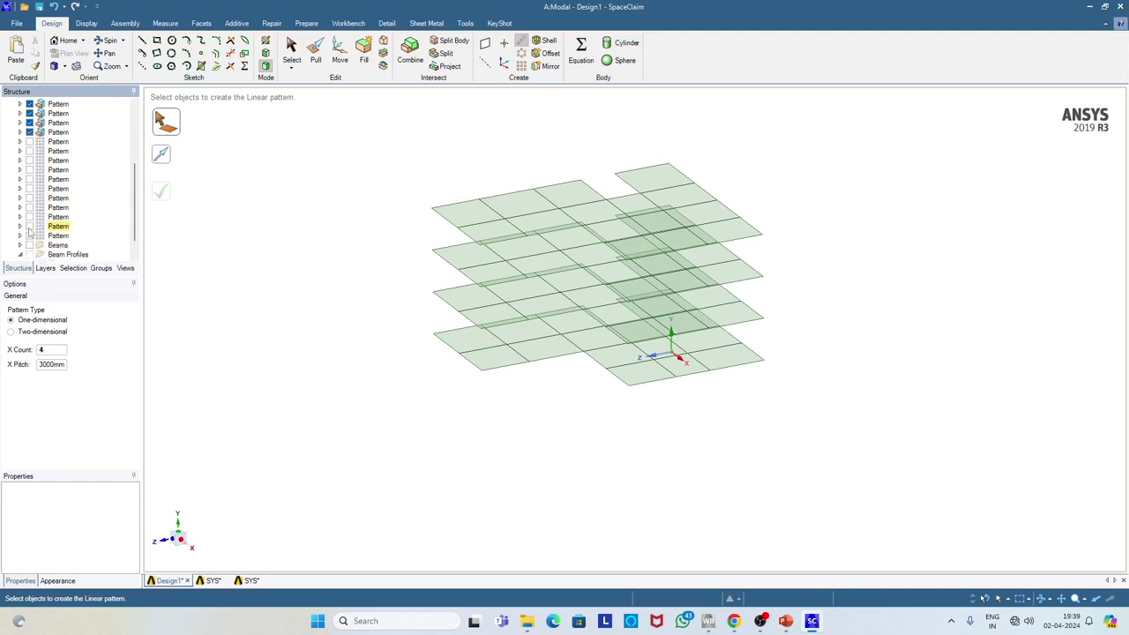
click(29, 246)
click(29, 245)
middle_drag(280, 376, 333, 383)
scroll(74, 189, up, 2)
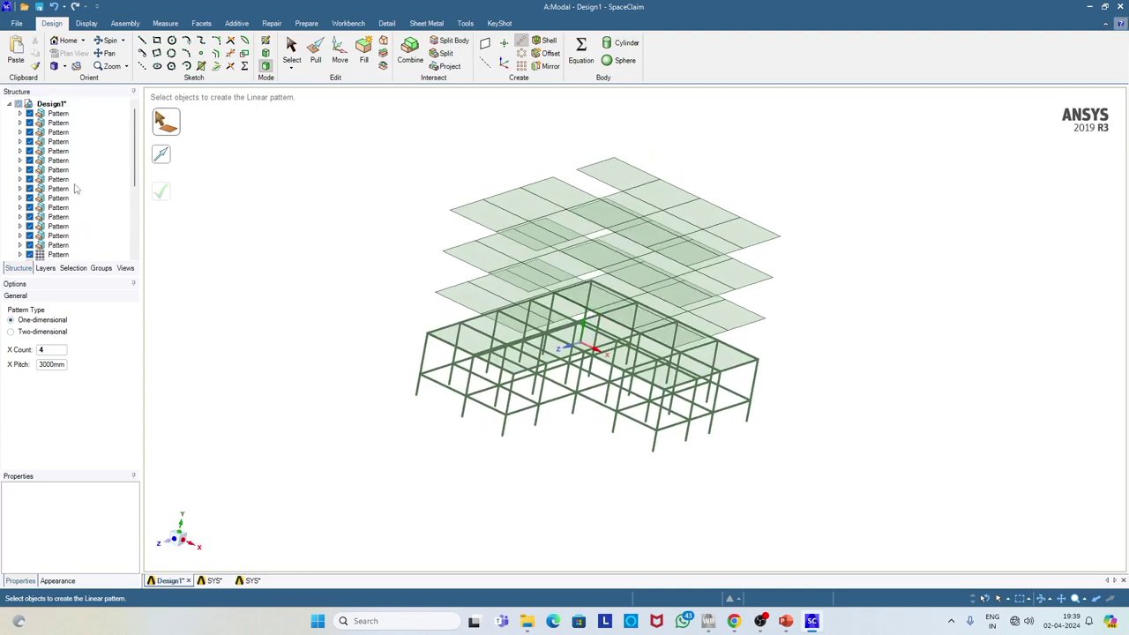
- Hide all the patterned slab surfaces so that only the beam frame is displayed
click(57, 113)
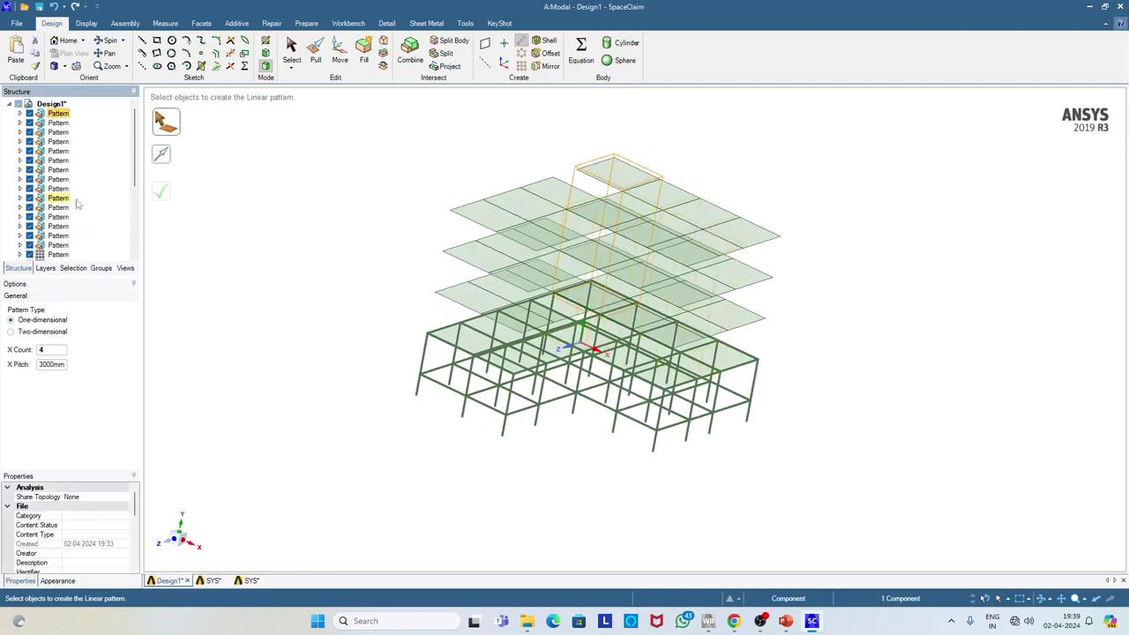
shift+click(62, 246)
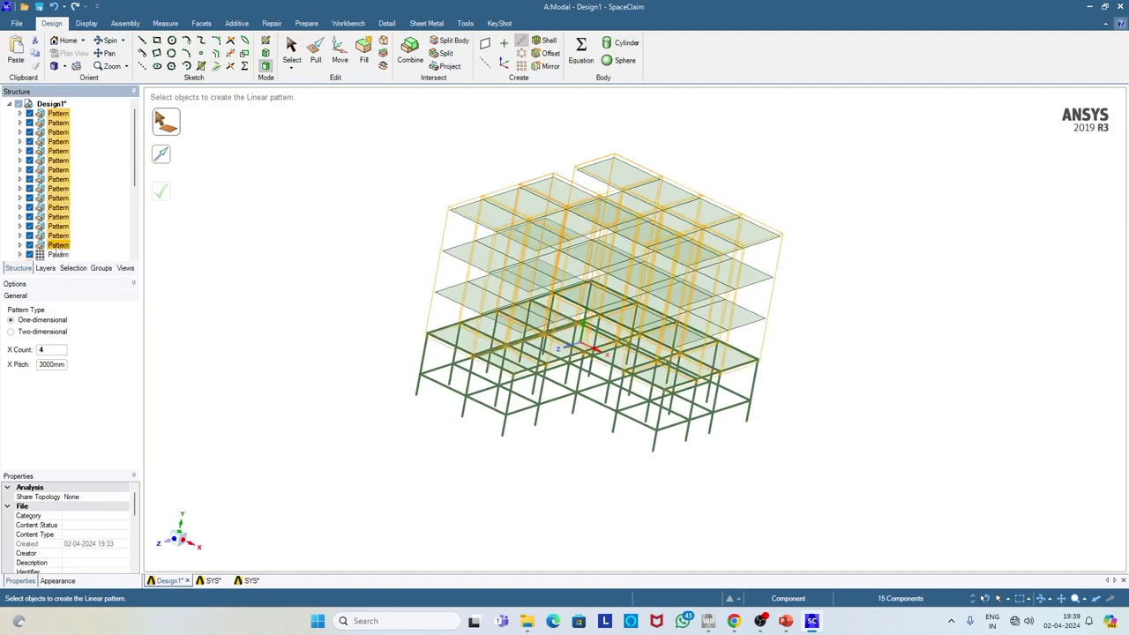
click(29, 113)
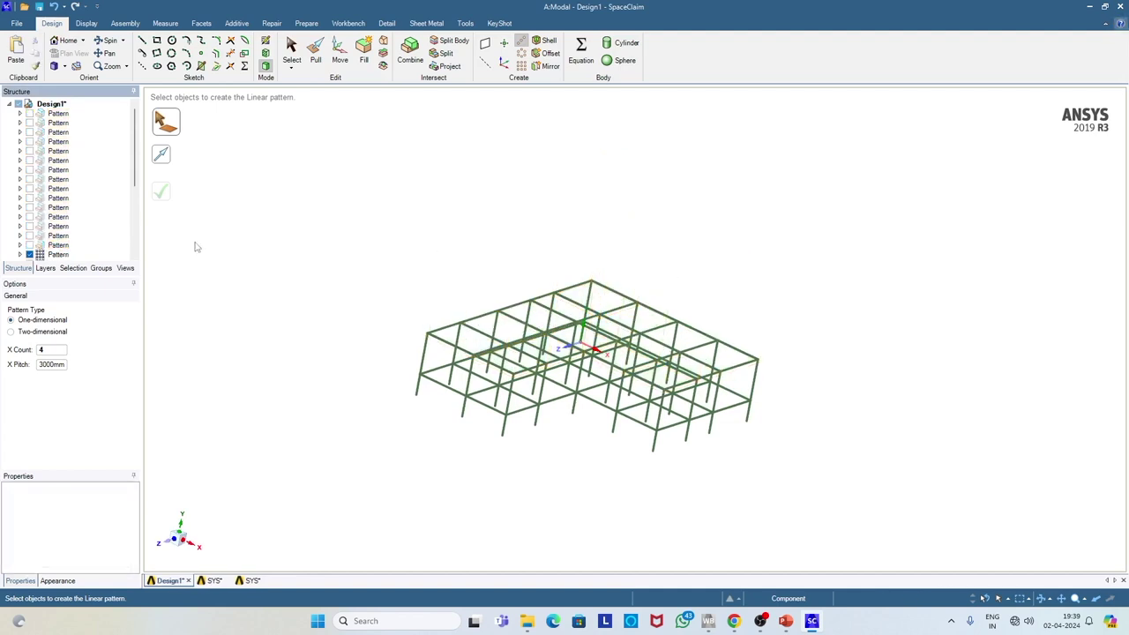
- Switch to the front view and box-select all beams of the upper floor level for the linear pattern
middle_drag(237, 285, 211, 282)
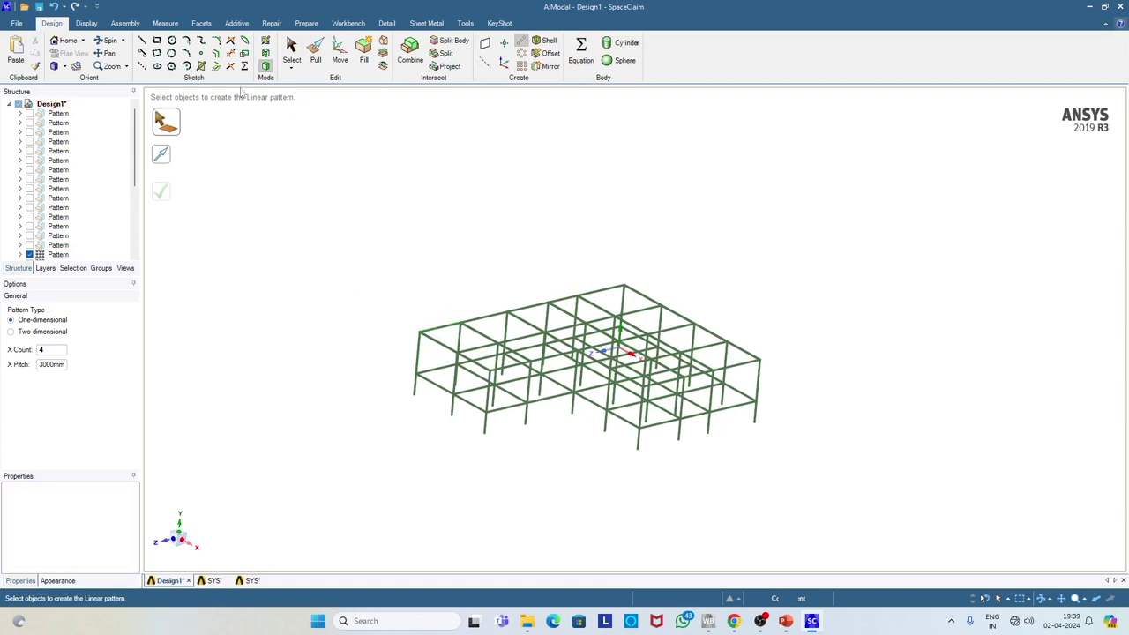
click(64, 68)
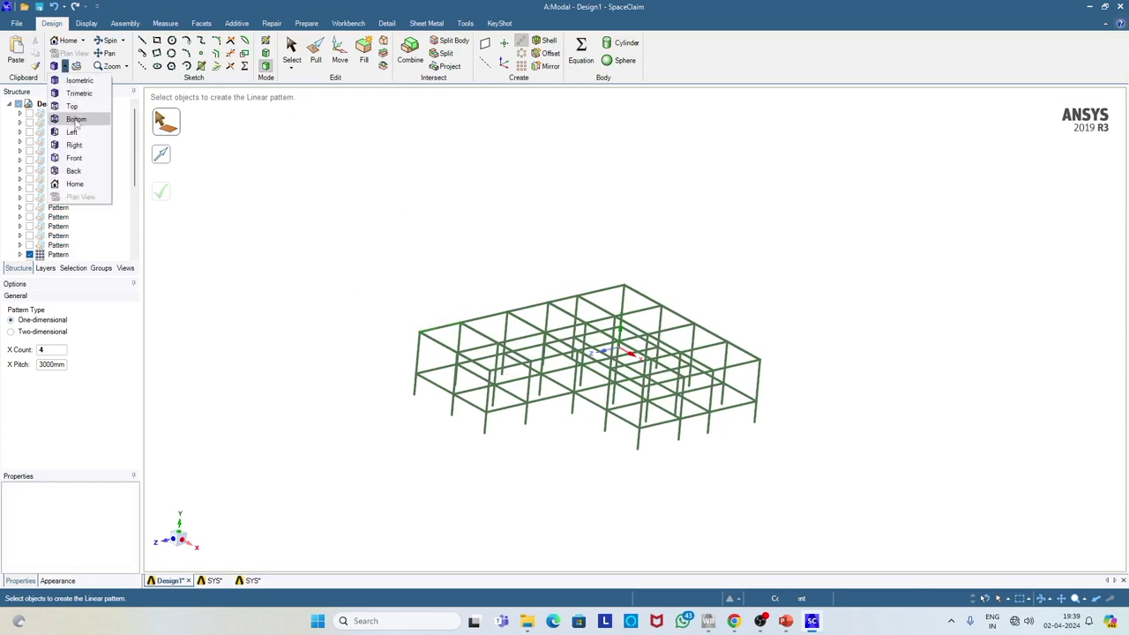
click(74, 157)
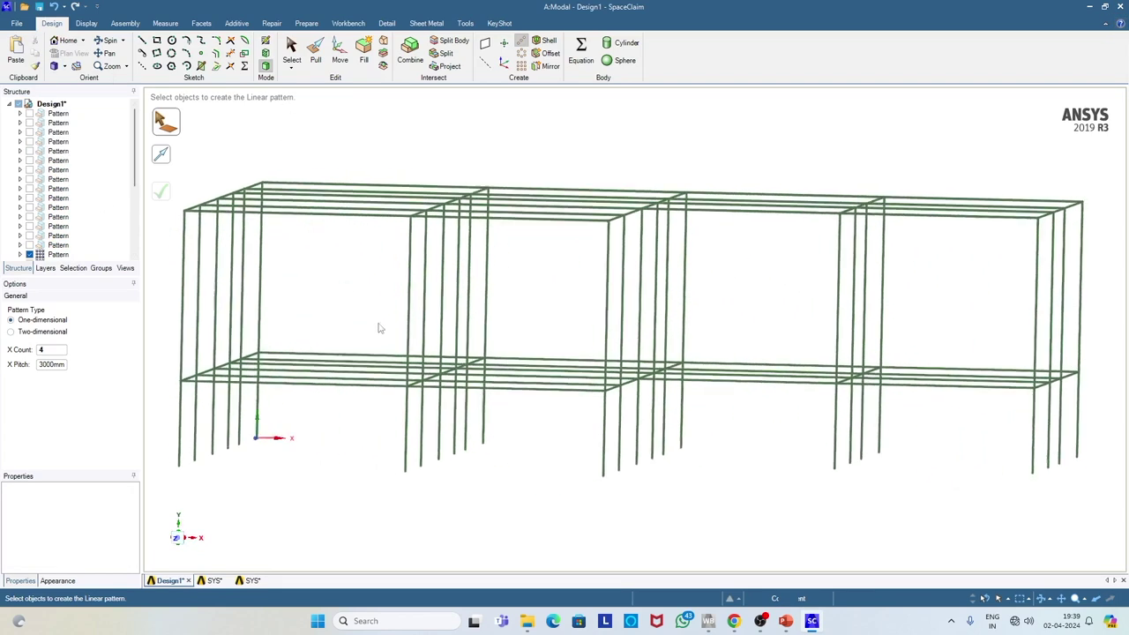
scroll(537, 336, down, 2)
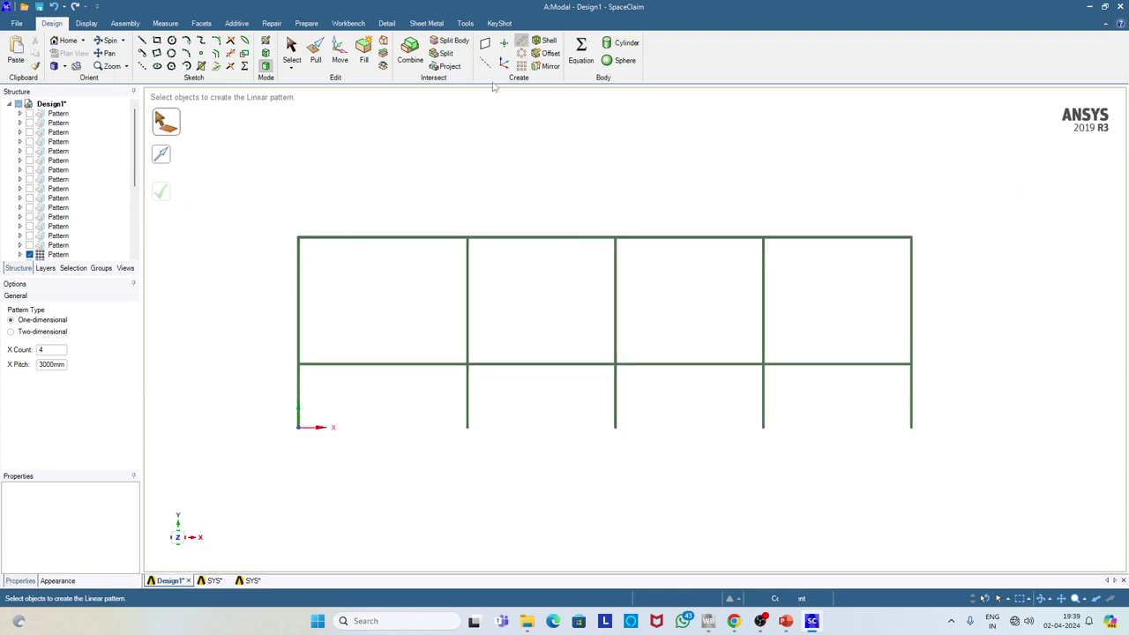
click(291, 68)
click(308, 81)
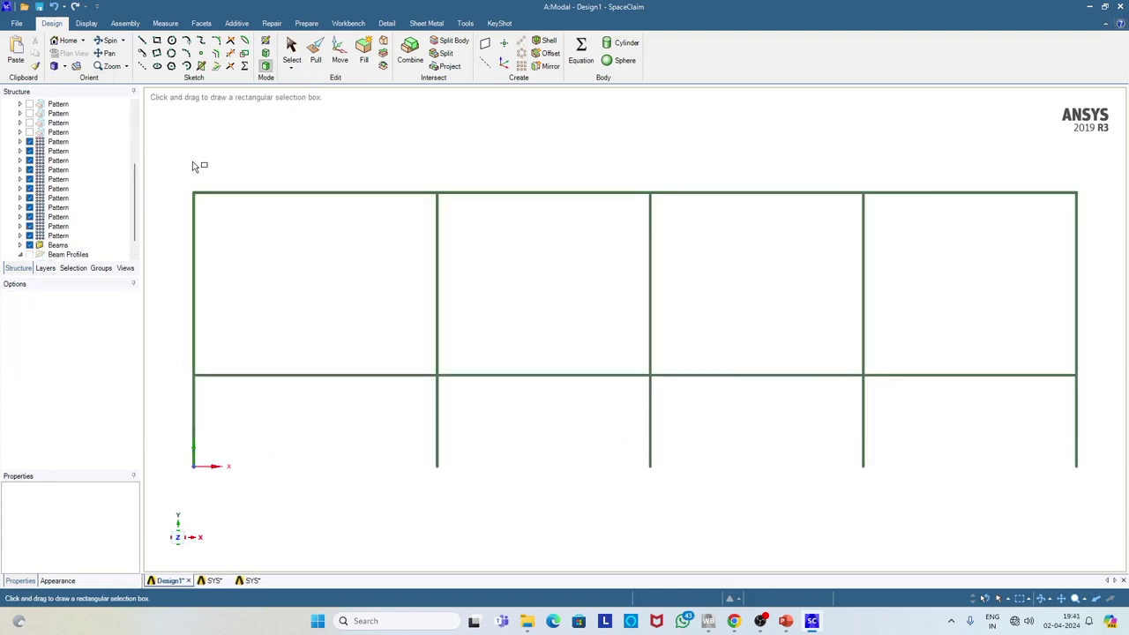
drag(170, 169, 1096, 227)
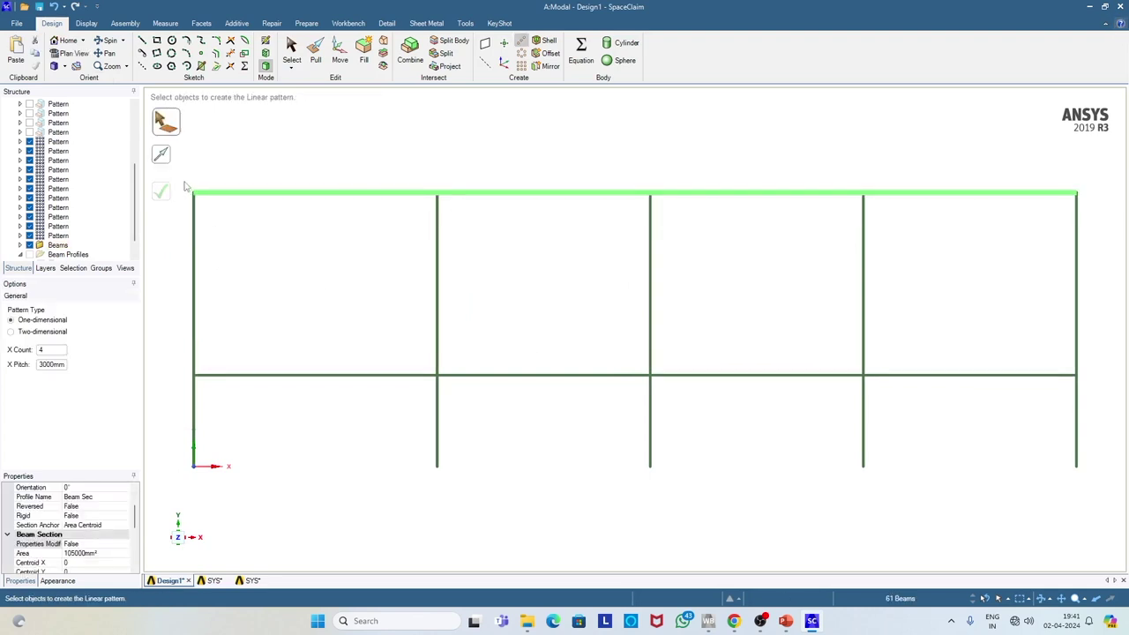
- Add the upper-storey columns on all five column lines to the beams selected for the linear pattern
drag(190, 192, 210, 399)
drag(182, 178, 220, 400)
drag(424, 168, 468, 408)
drag(419, 163, 466, 408)
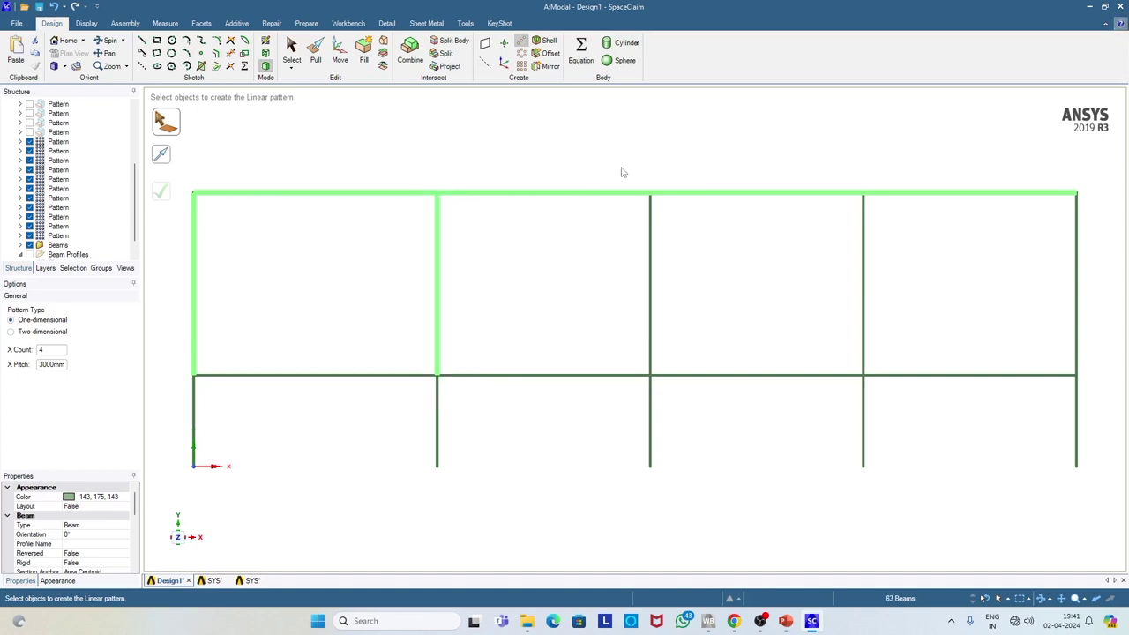
drag(631, 157, 680, 406)
drag(626, 167, 680, 404)
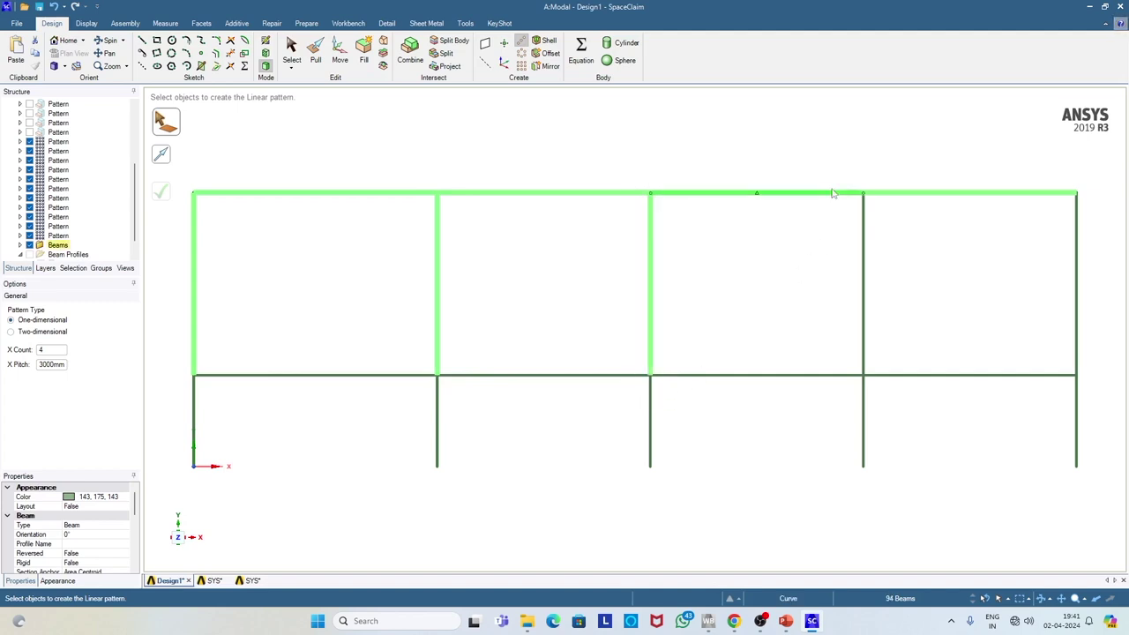
drag(842, 169, 888, 406)
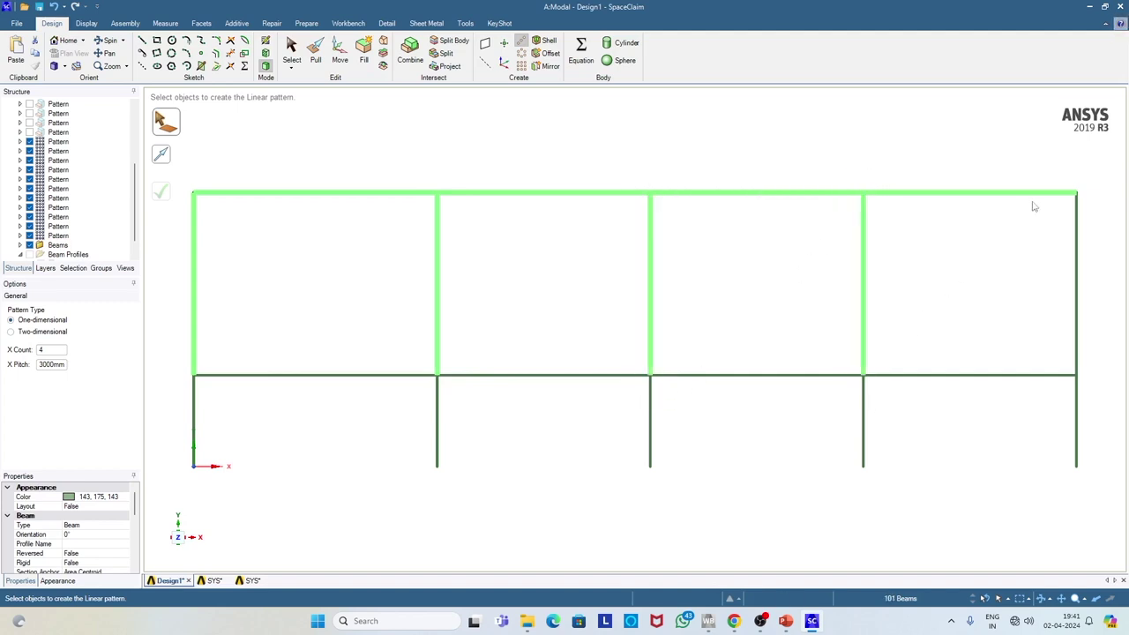
drag(1054, 168, 1092, 394)
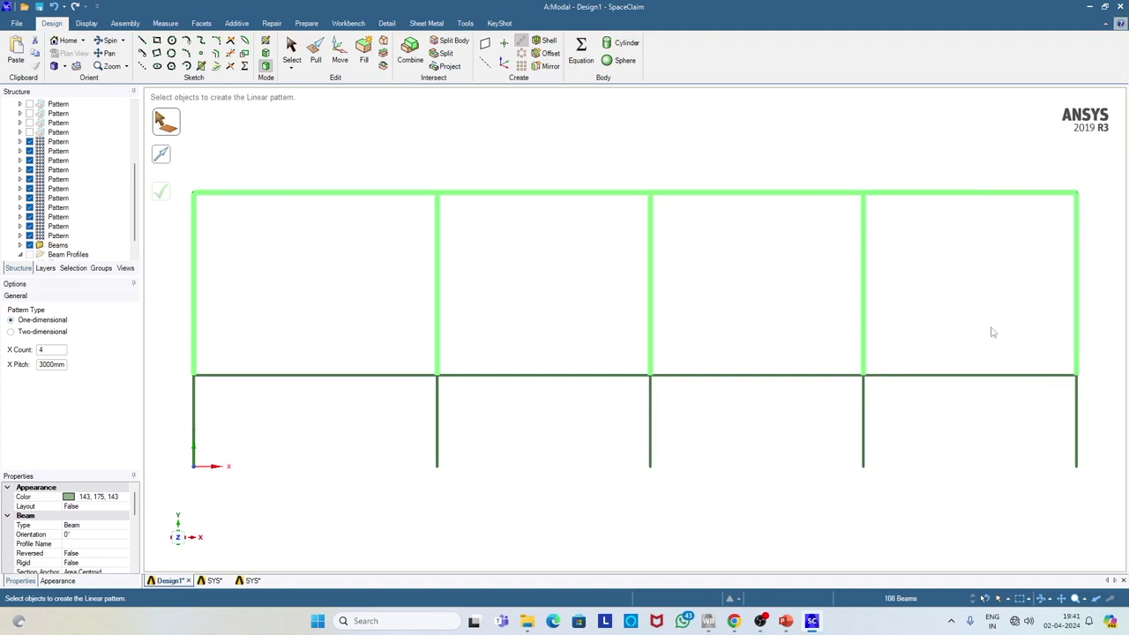
- Create a one-dimensional linear pattern of the selected beams and columns upward along Y with a count of 4 and a 3000 mm pitch
key(Tab)
click(67, 69)
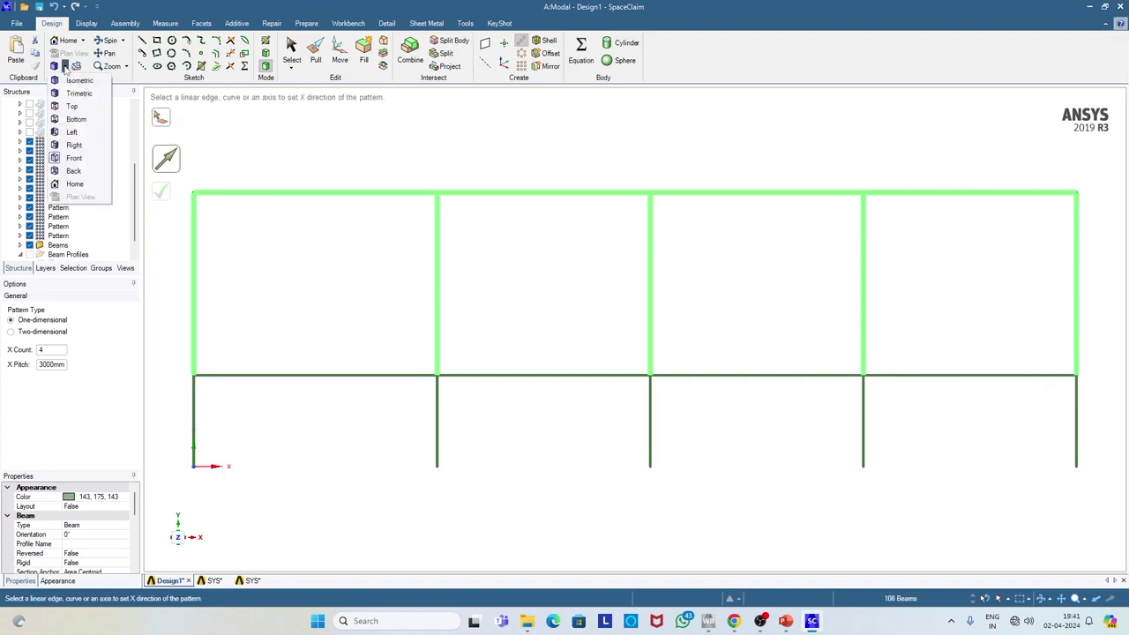
click(70, 78)
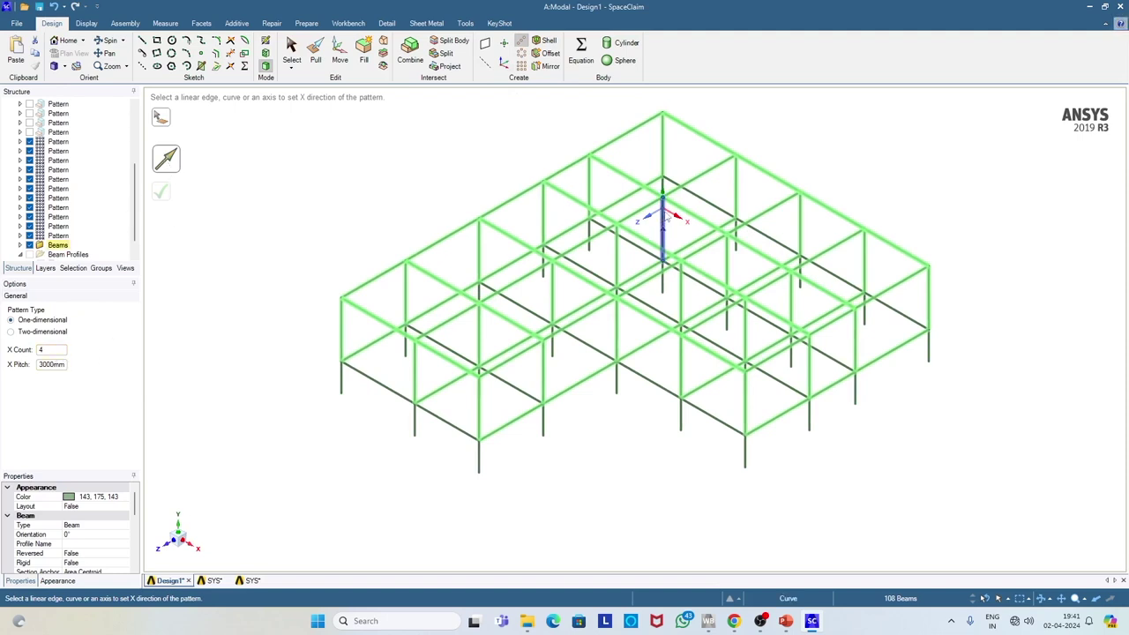
scroll(666, 212, up, 3)
click(660, 215)
scroll(649, 265, down, 5)
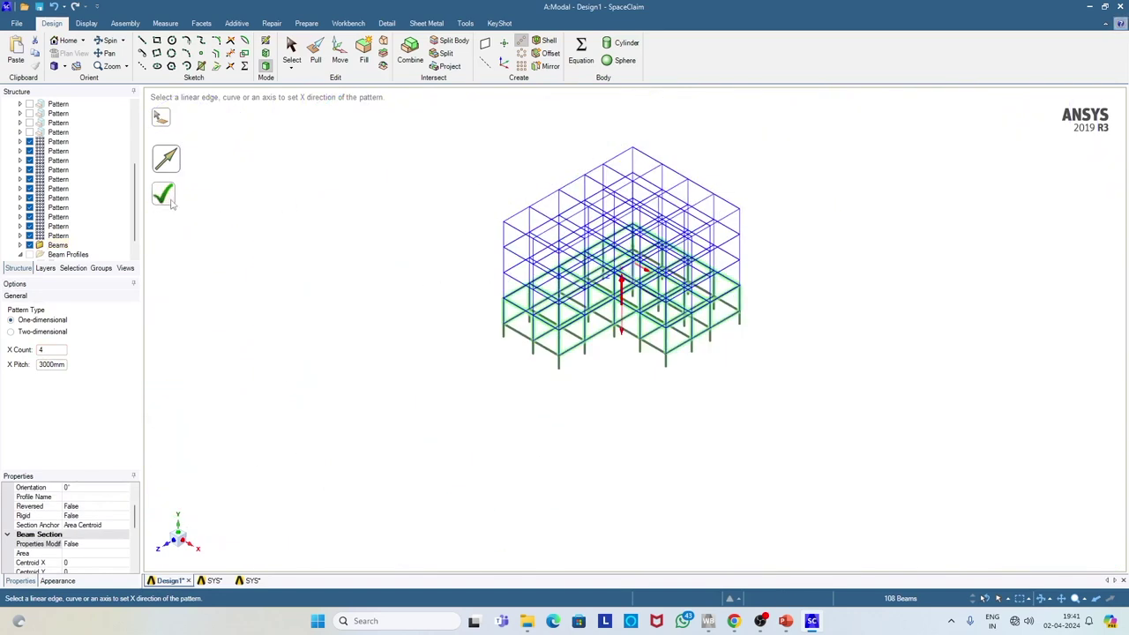
click(165, 194)
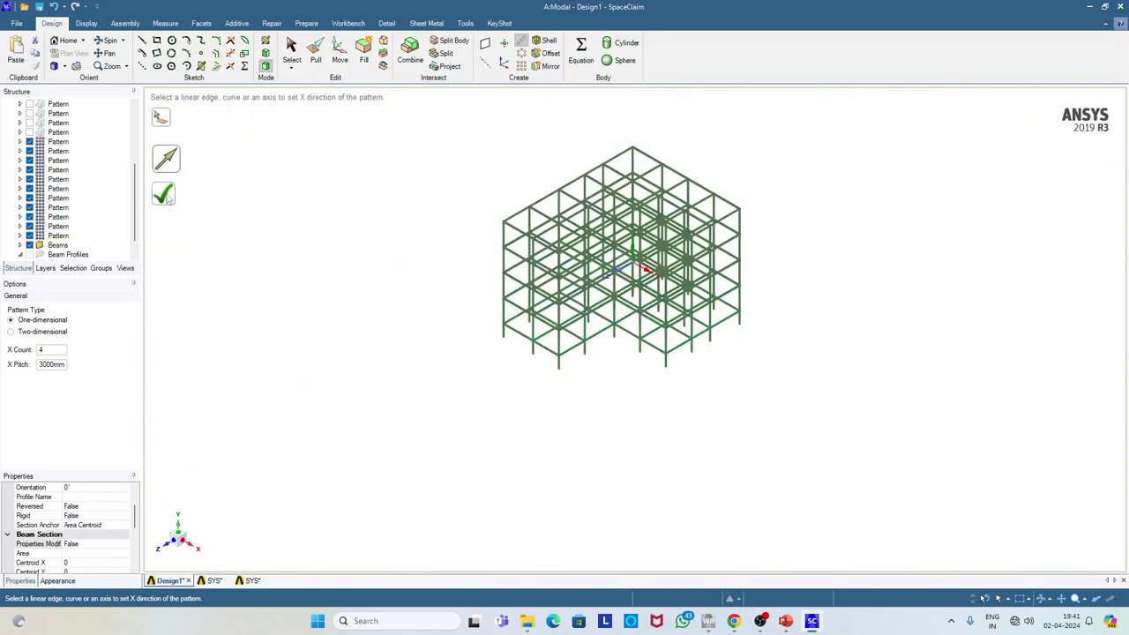
- Show all the hidden slab patterns again together with the beam frame
scroll(62, 183, up, 5)
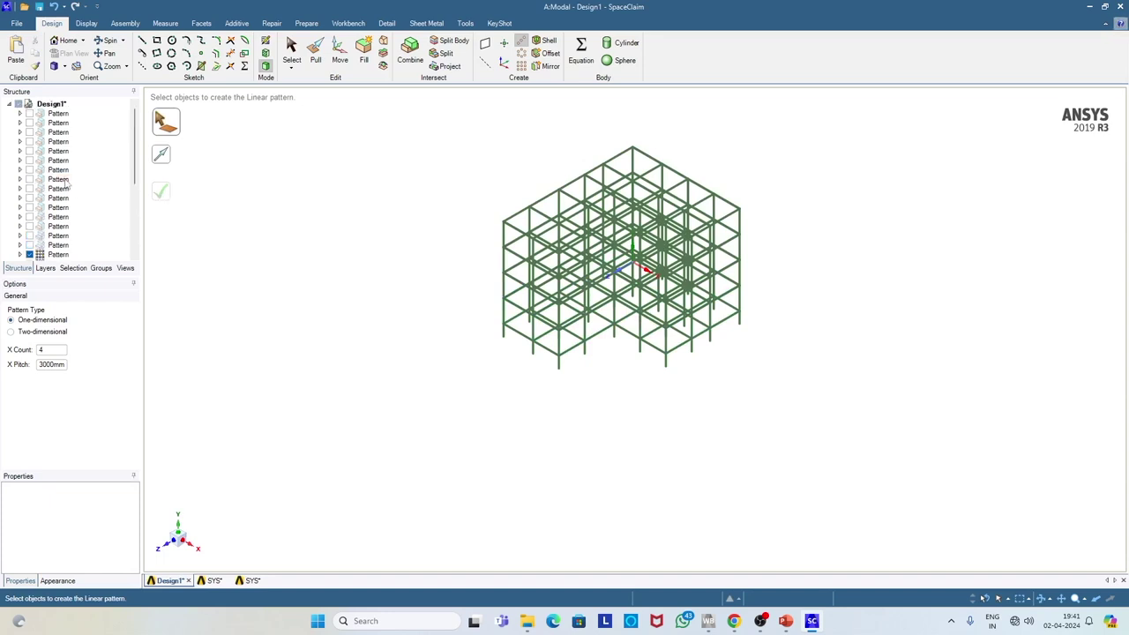
click(58, 114)
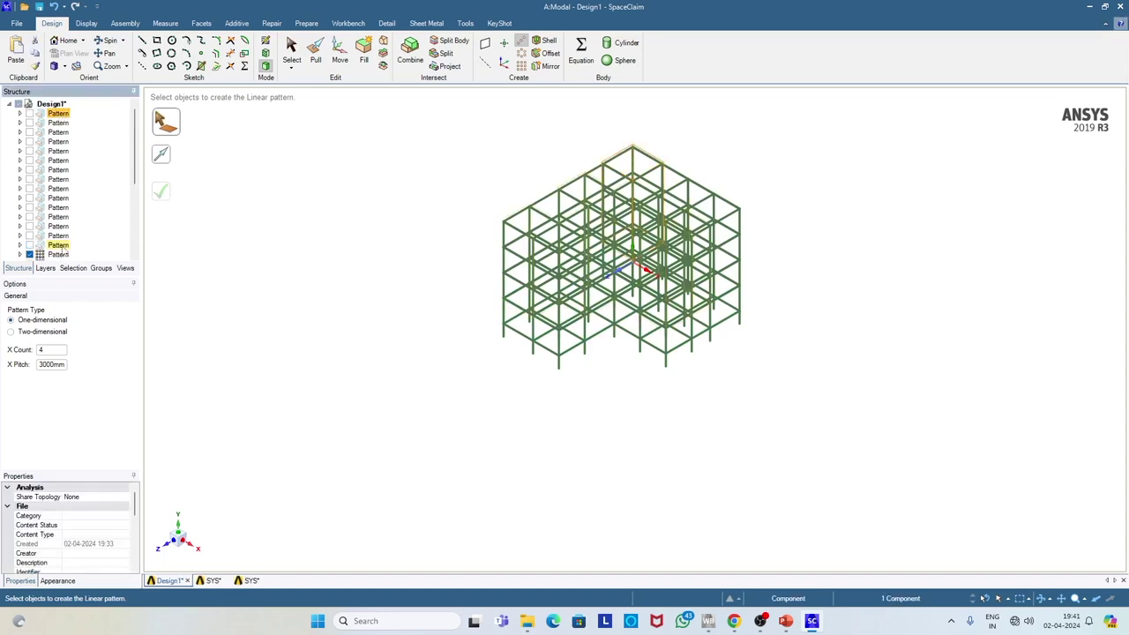
shift+click(59, 244)
click(29, 114)
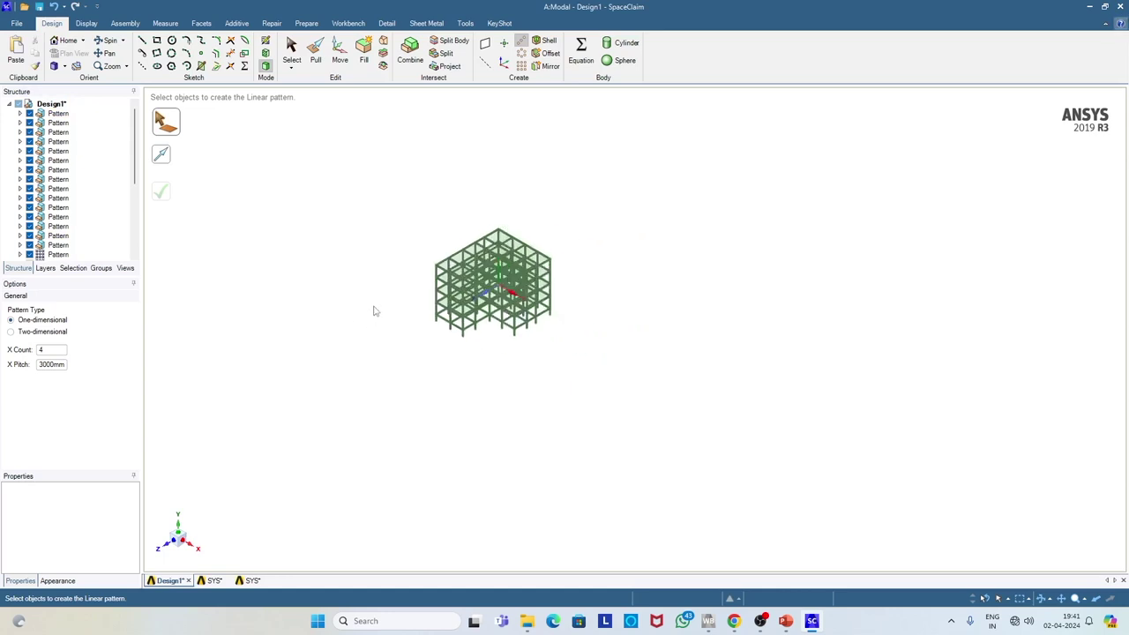
- Examine the complete multi-storey frame with its slabs from several angles and leave the linear pattern command
scroll(369, 321, up, 1)
middle_drag(392, 292, 508, 221)
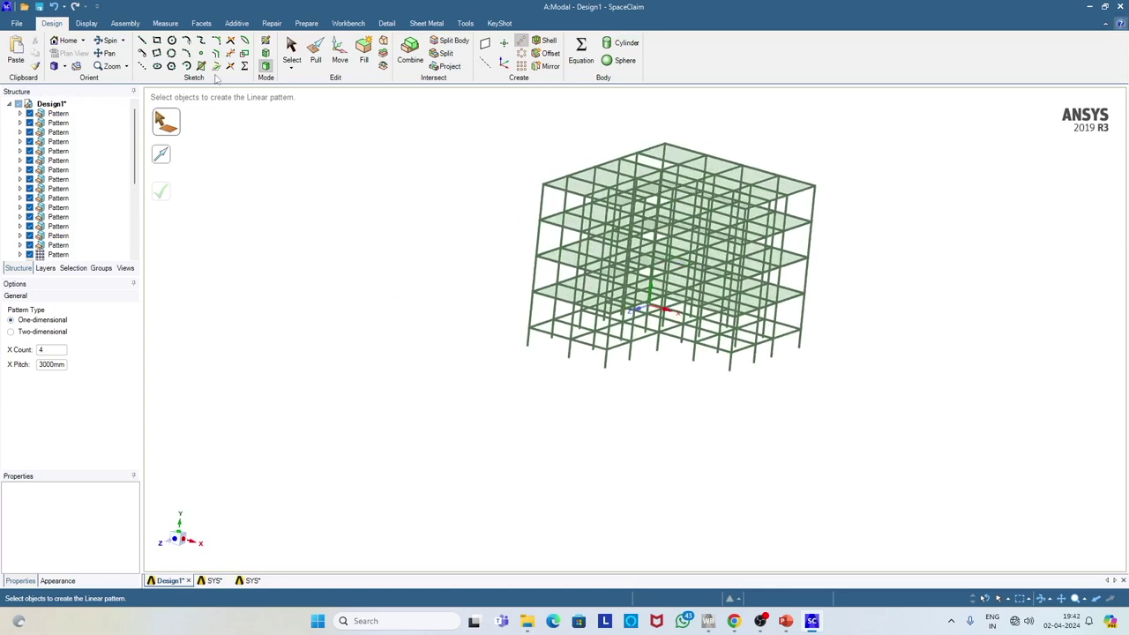
click(105, 53)
drag(398, 265, 318, 408)
middle_drag(384, 361, 474, 319)
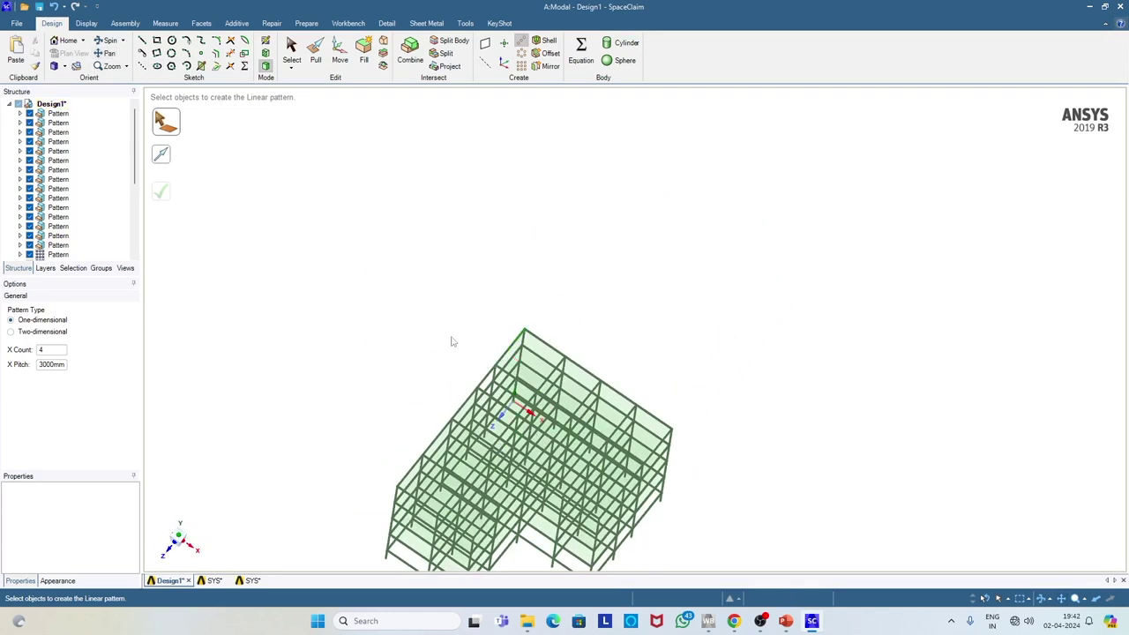
click(105, 53)
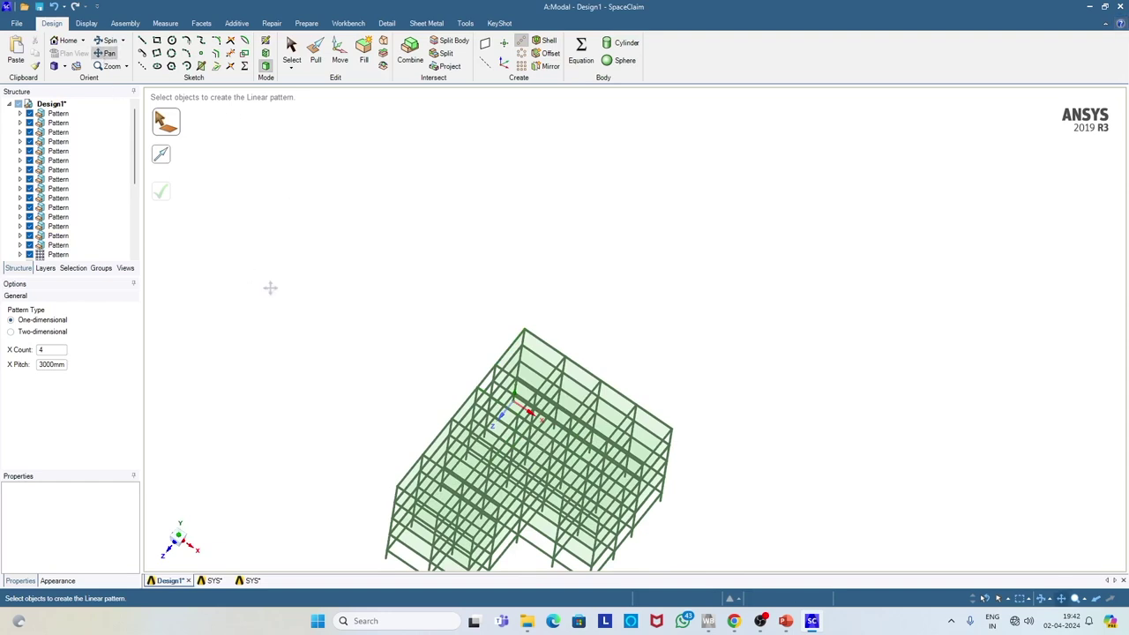
drag(271, 289, 409, 216)
middle_drag(472, 303, 447, 278)
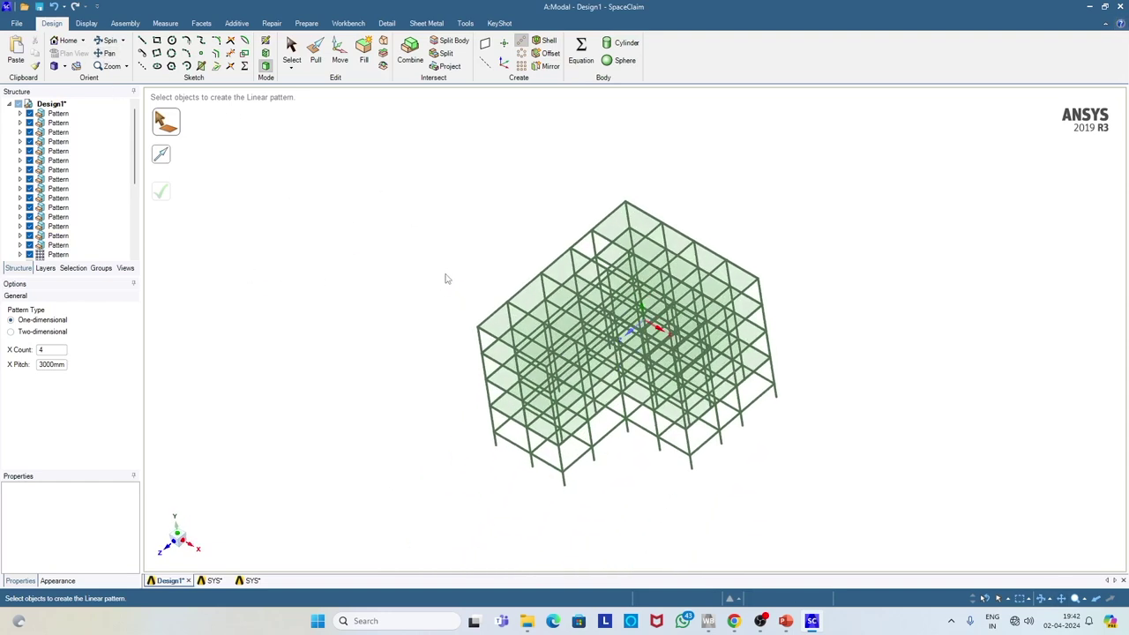
key(Escape)
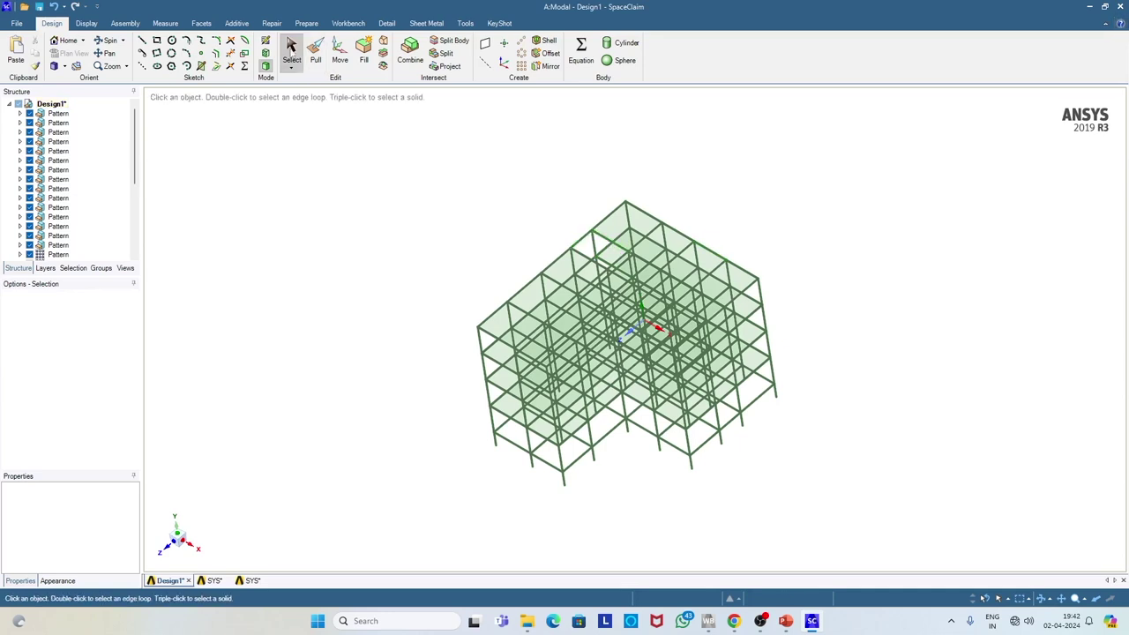
- Set up a linear pattern of the four roof beams around the slab-free bay upward along Y with a count of 2 and 1500 mm pitch
click(598, 270)
scroll(595, 266, down, 1)
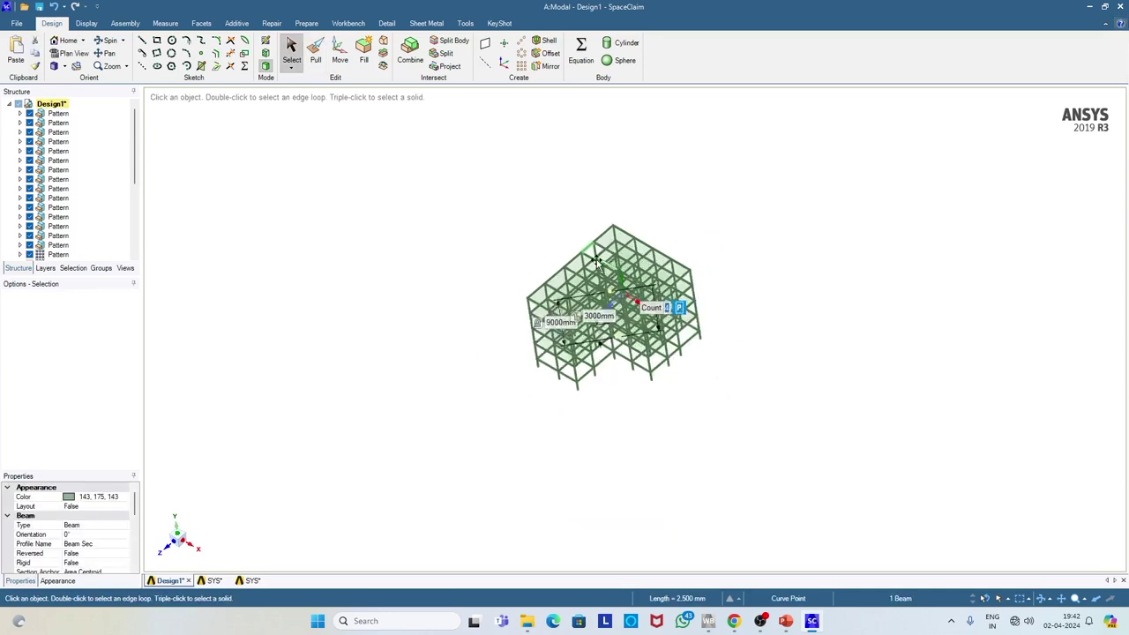
scroll(596, 266, up, 5)
ctrl+click(617, 275)
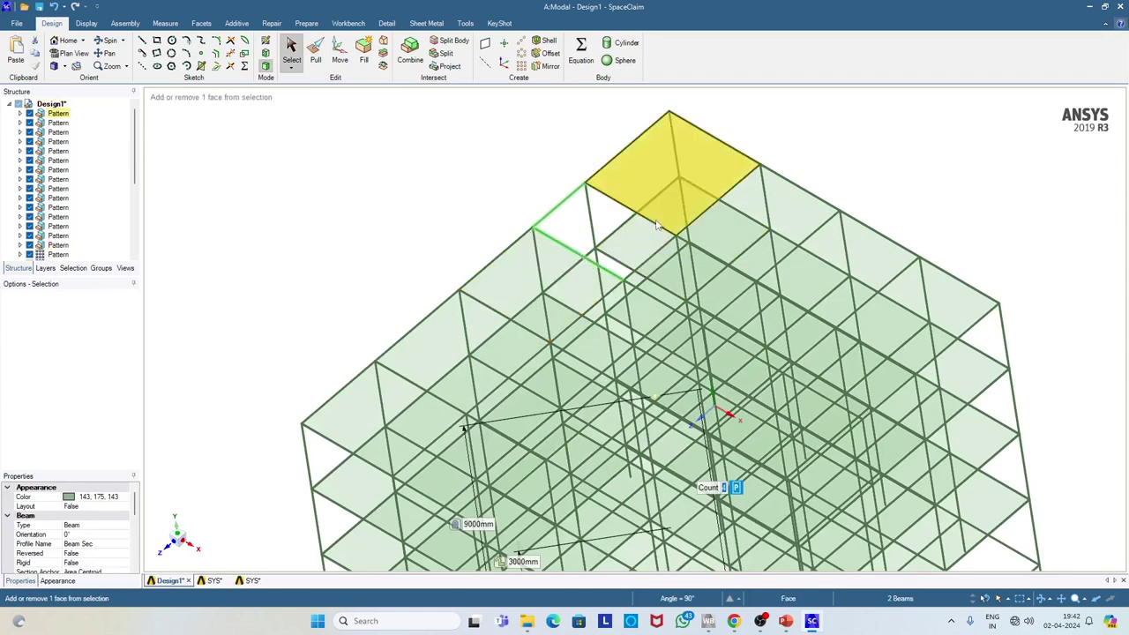
ctrl+click(654, 256)
ctrl+click(635, 270)
middle_drag(426, 190, 410, 236)
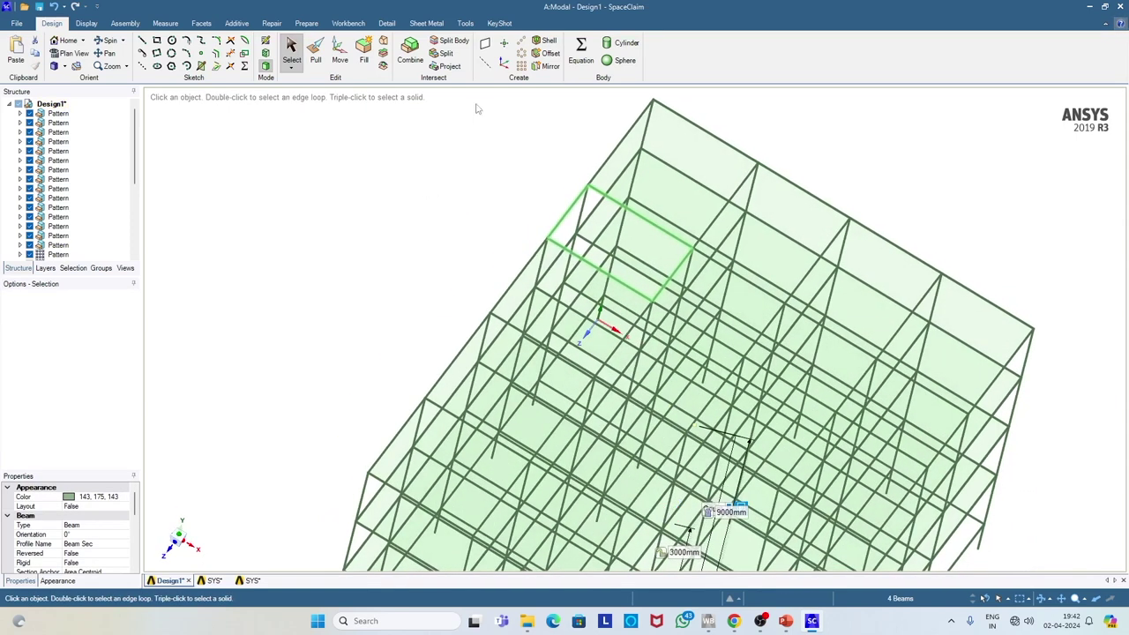
click(521, 41)
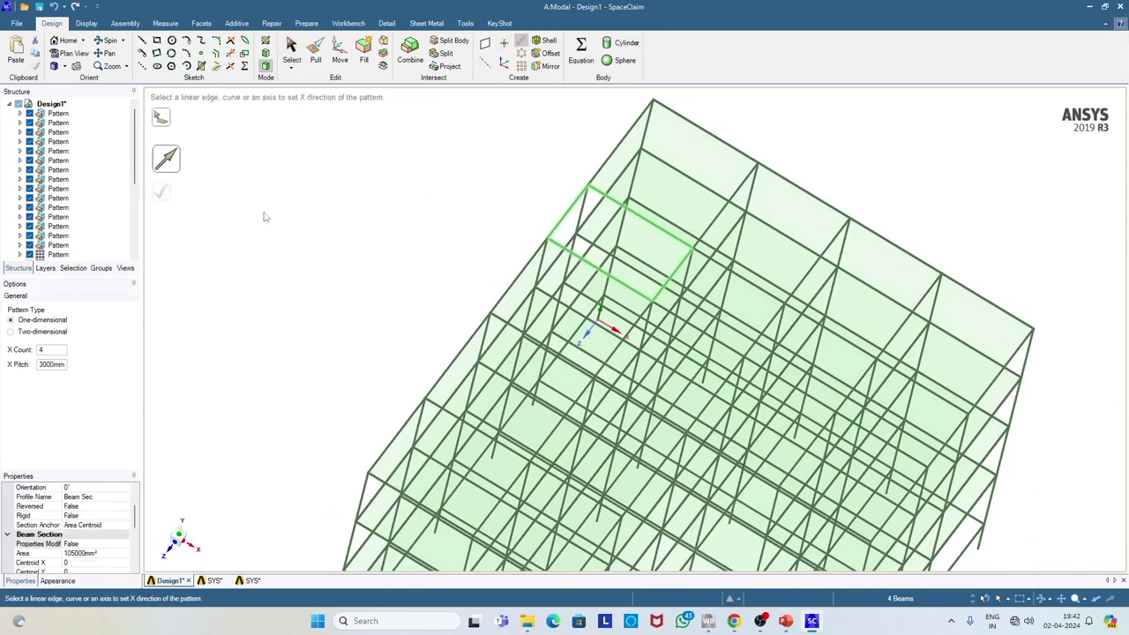
click(49, 350)
click(601, 319)
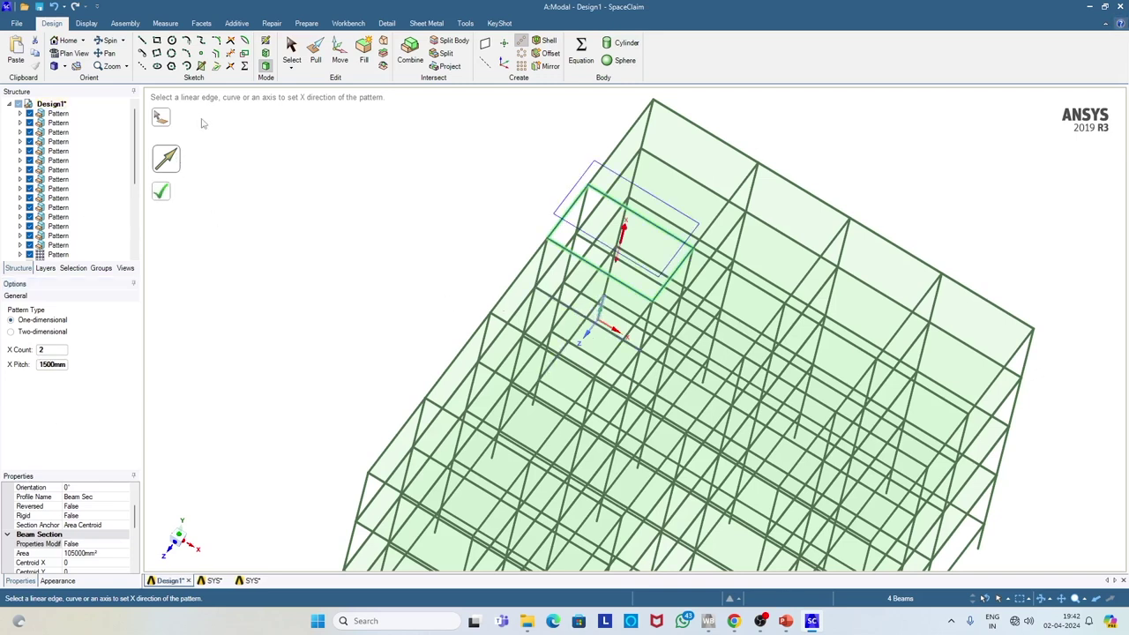